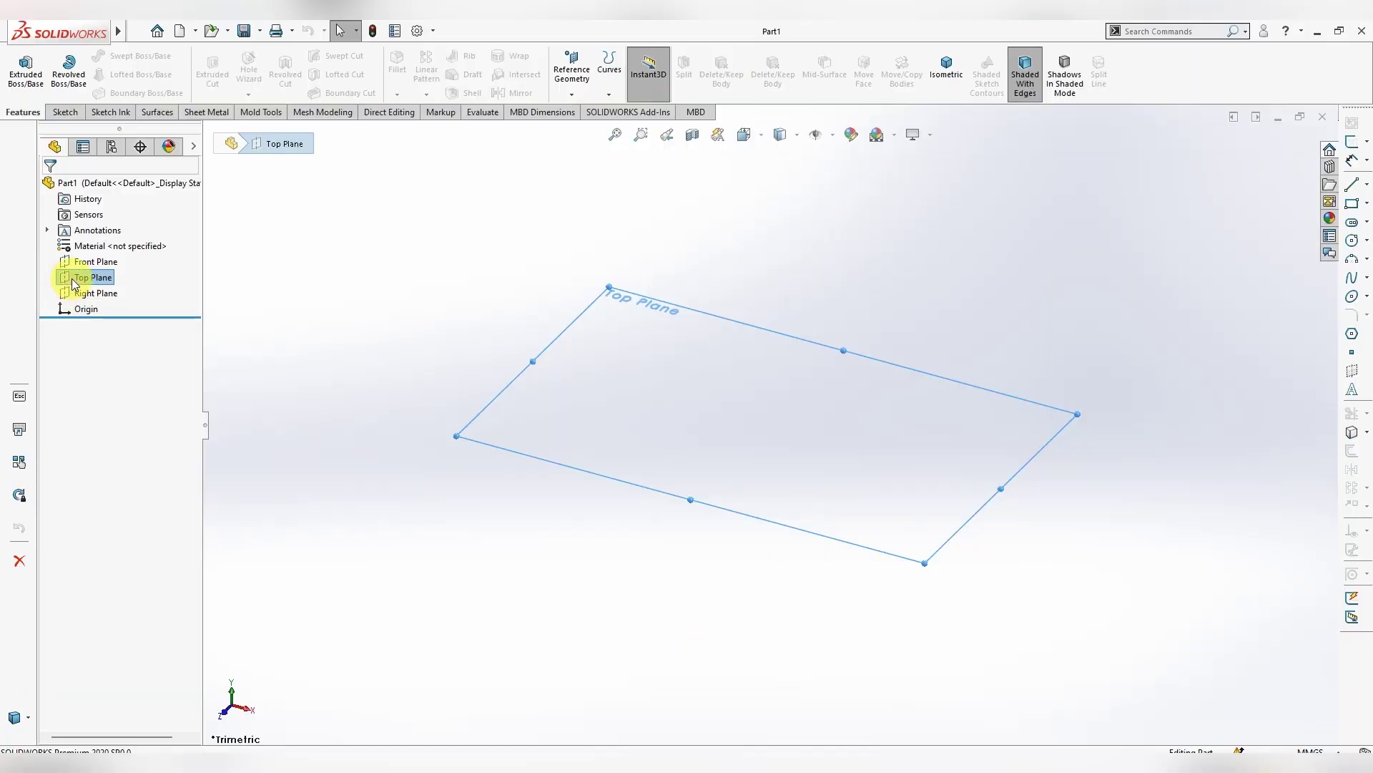
Bring up the Top Plane's context menu in the FeatureManager tree
right_click(85, 281)
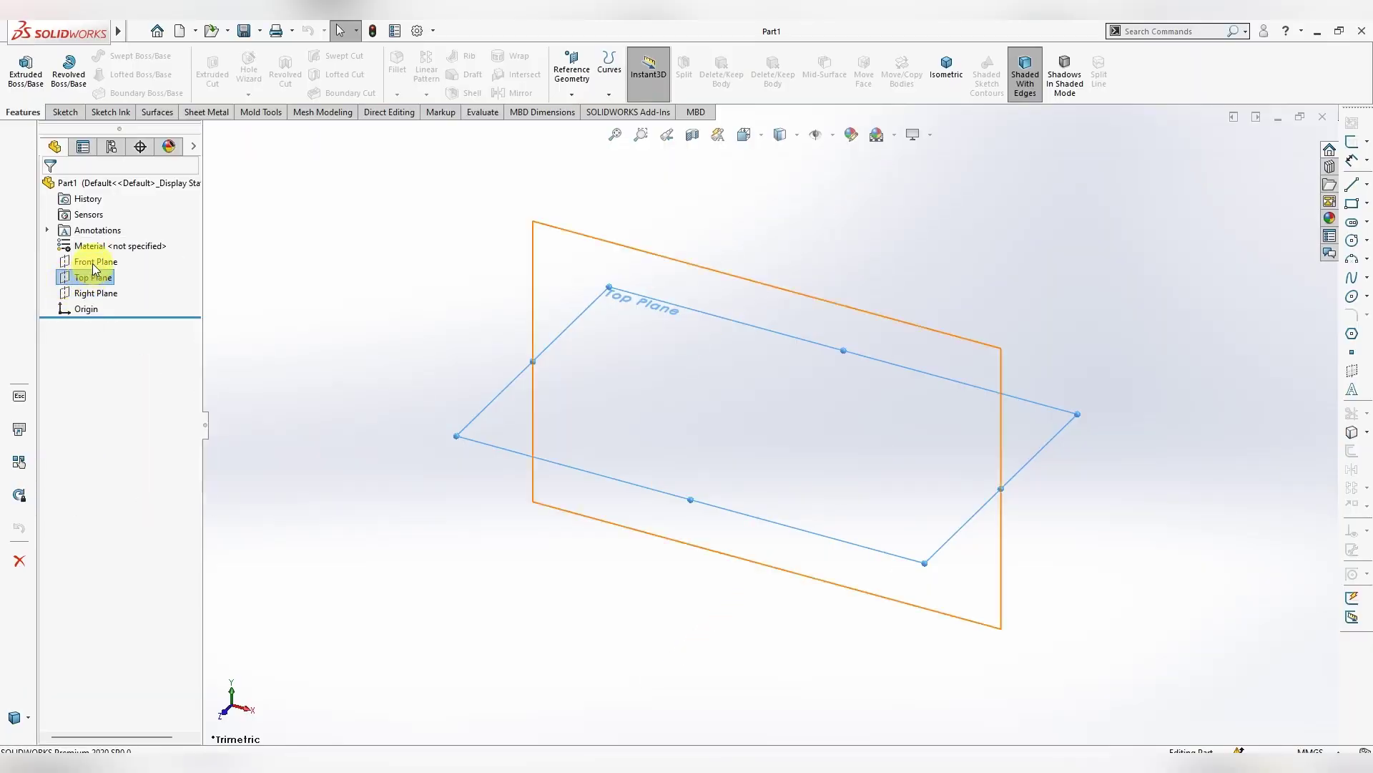
Start a new sketch on the Front Plane
left_click(93, 261)
right_click(106, 263)
left_click(111, 243)
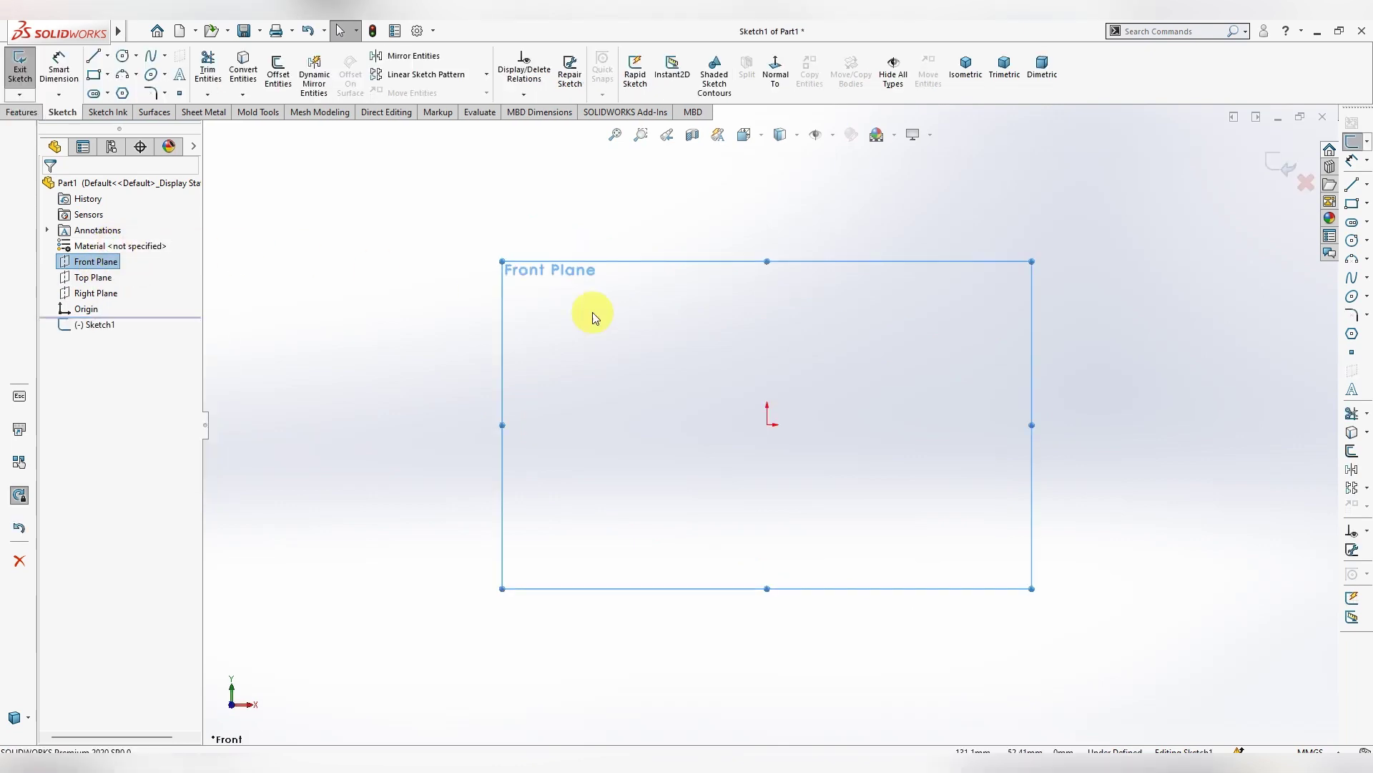
Draw four connected lines from the origin: bottom, right wall, top, and short left leg
left_click(107, 55)
left_click(103, 74)
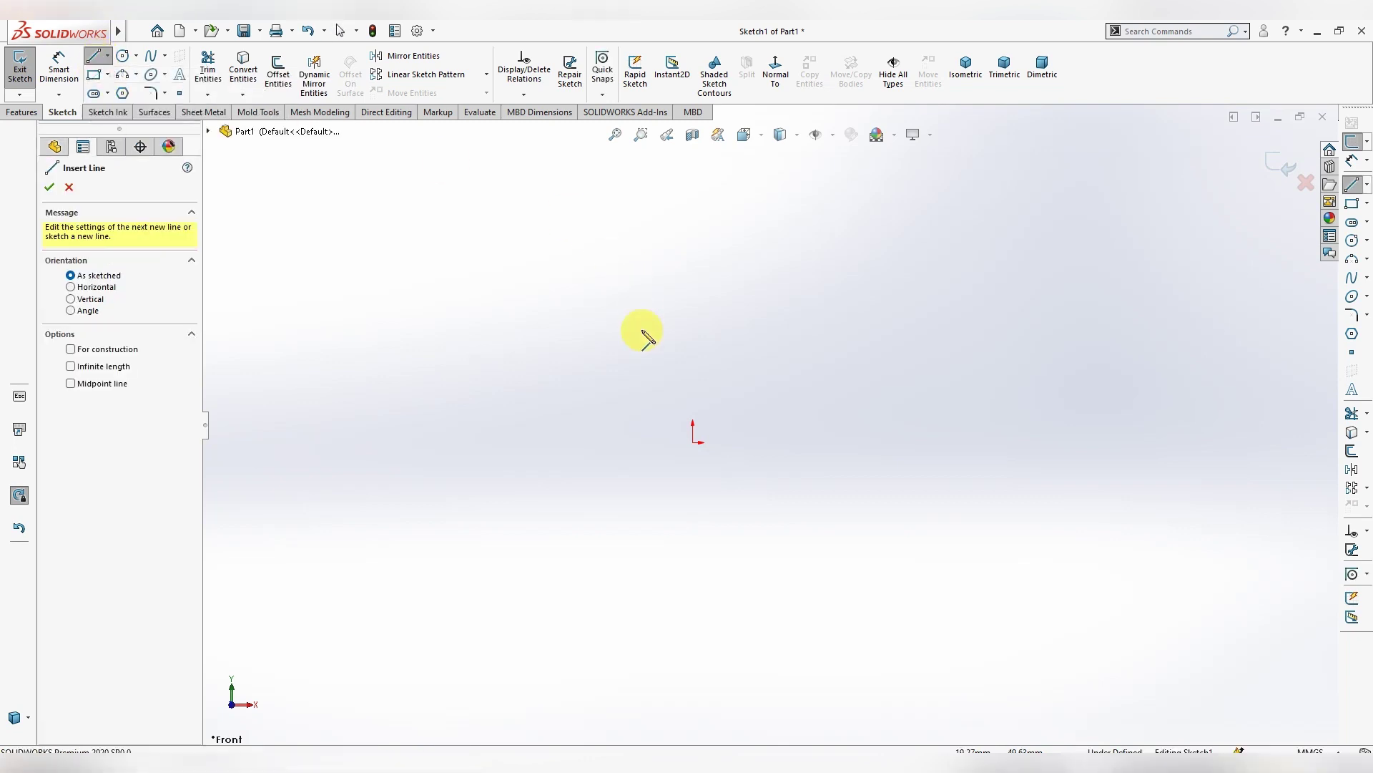
left_click(693, 442)
left_click(763, 442)
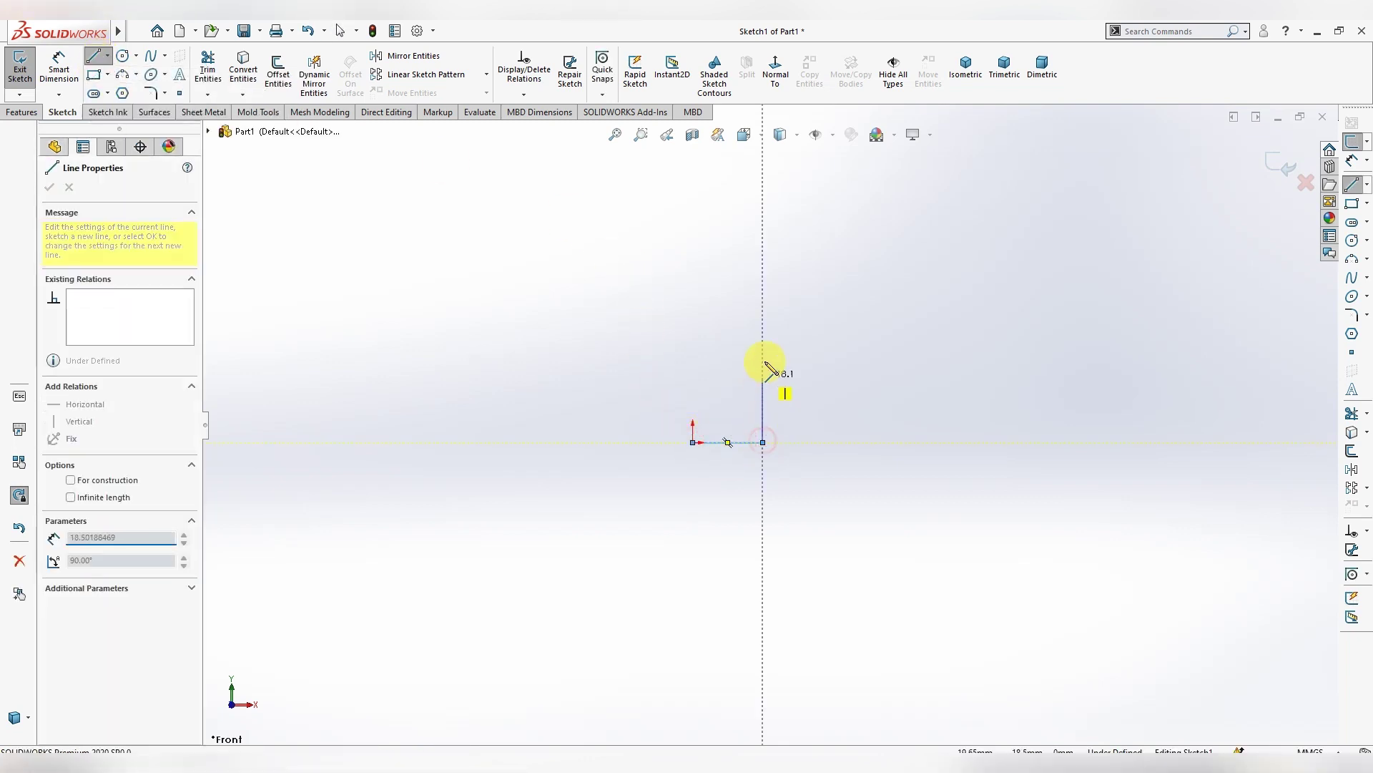
left_click(763, 317)
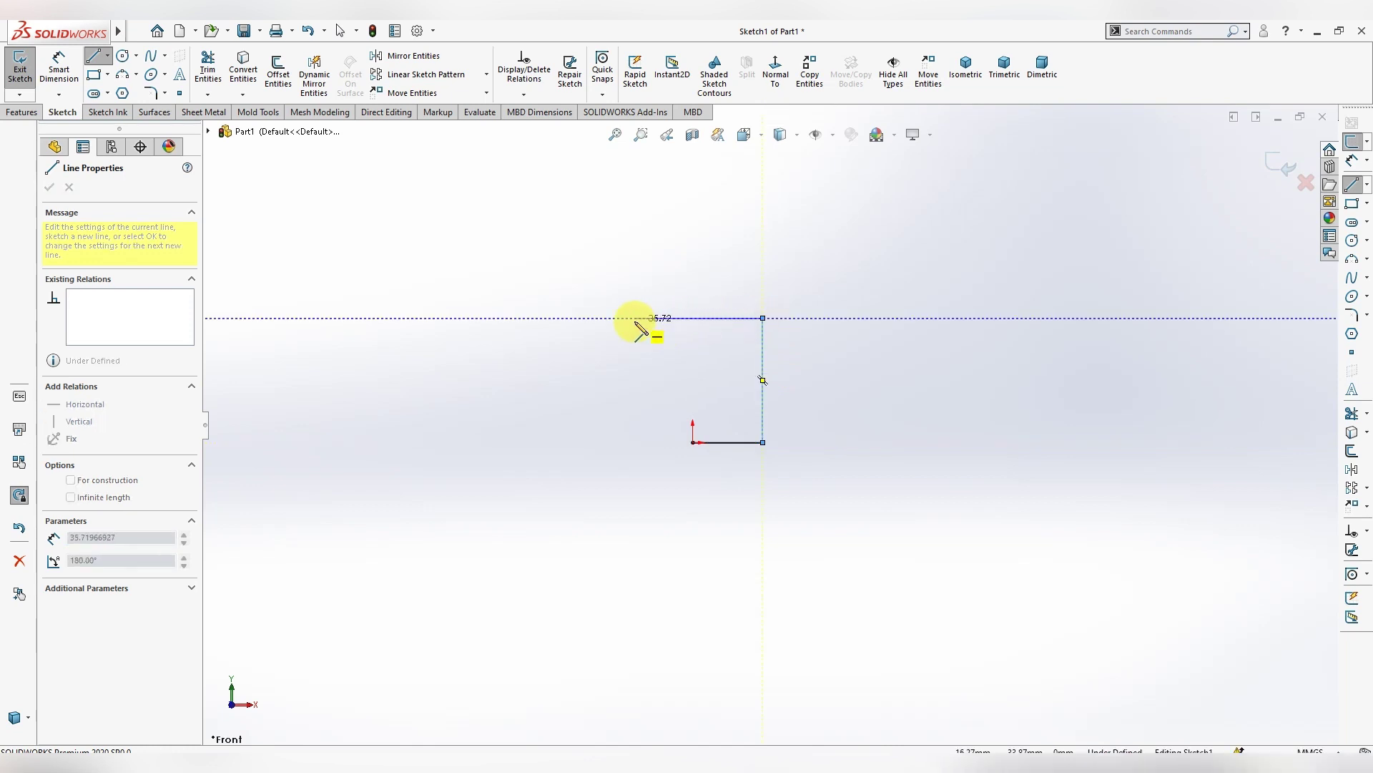
left_click(635, 317)
left_click(636, 405)
key("Escape")
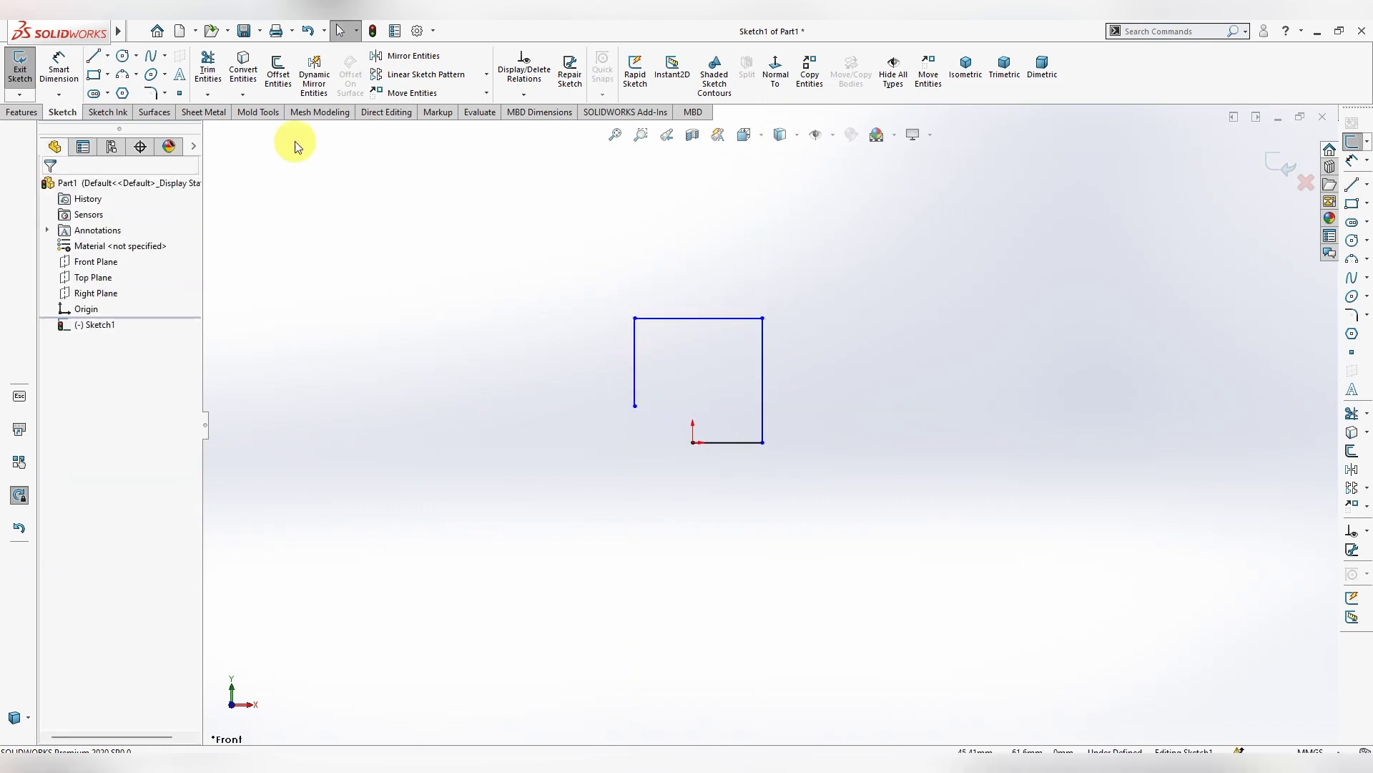
Dimension the right wall line to 45 mm
left_click(59, 66)
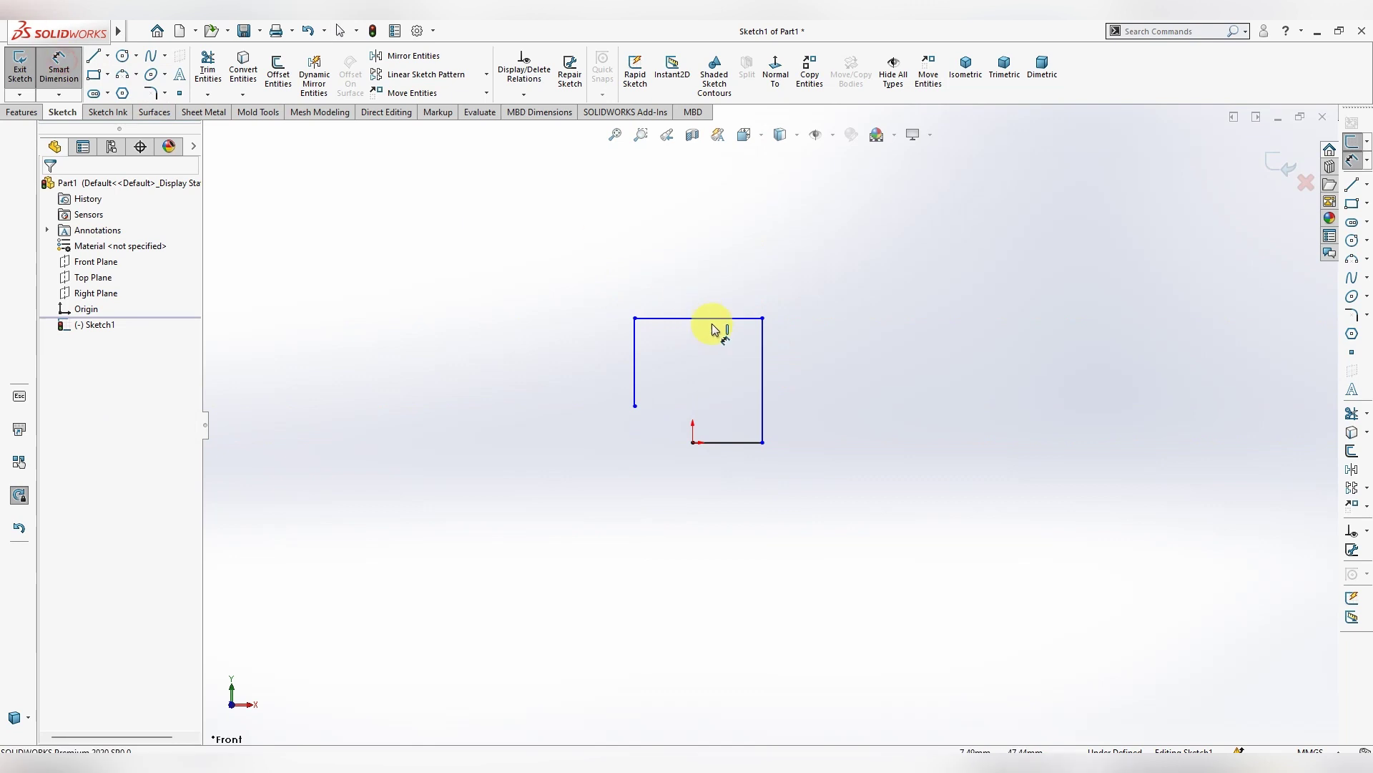
left_click(764, 379)
left_click(825, 387)
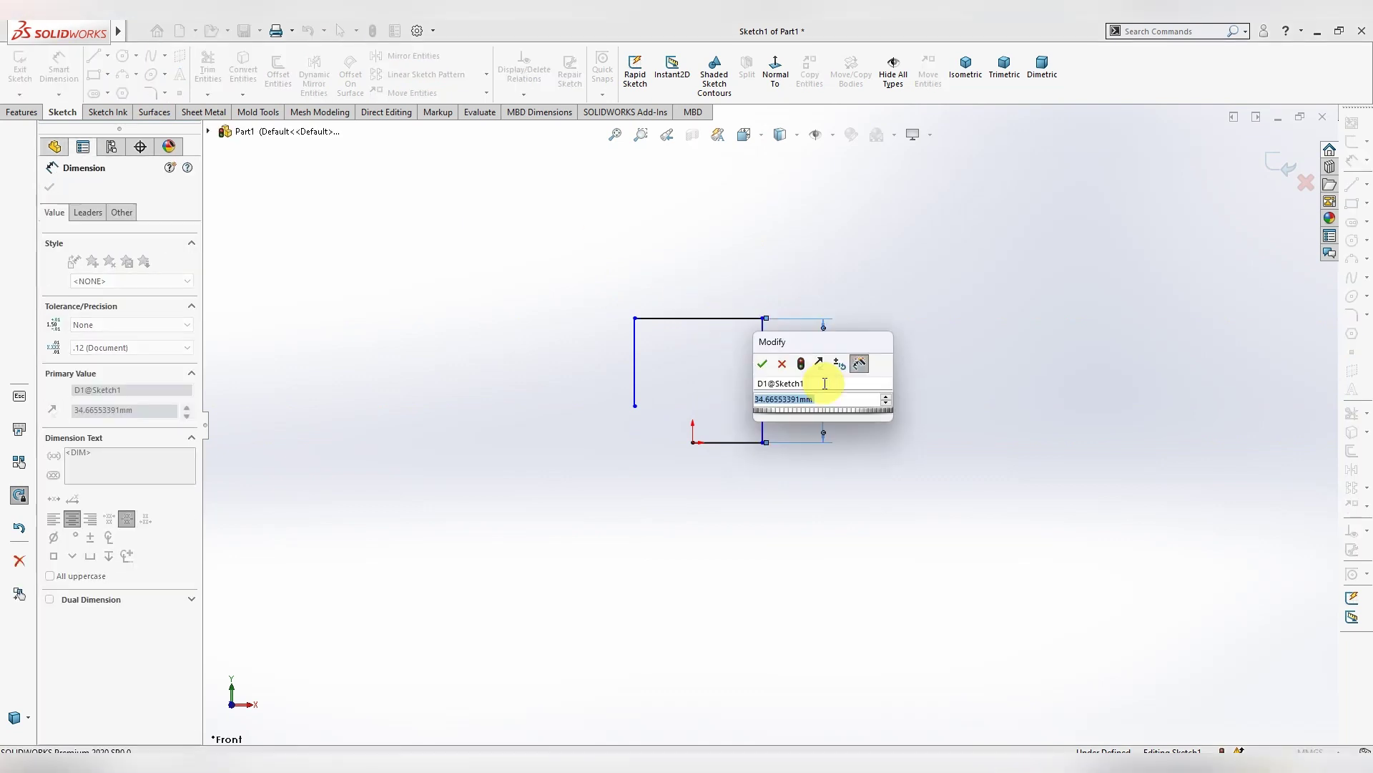
key("Escape")
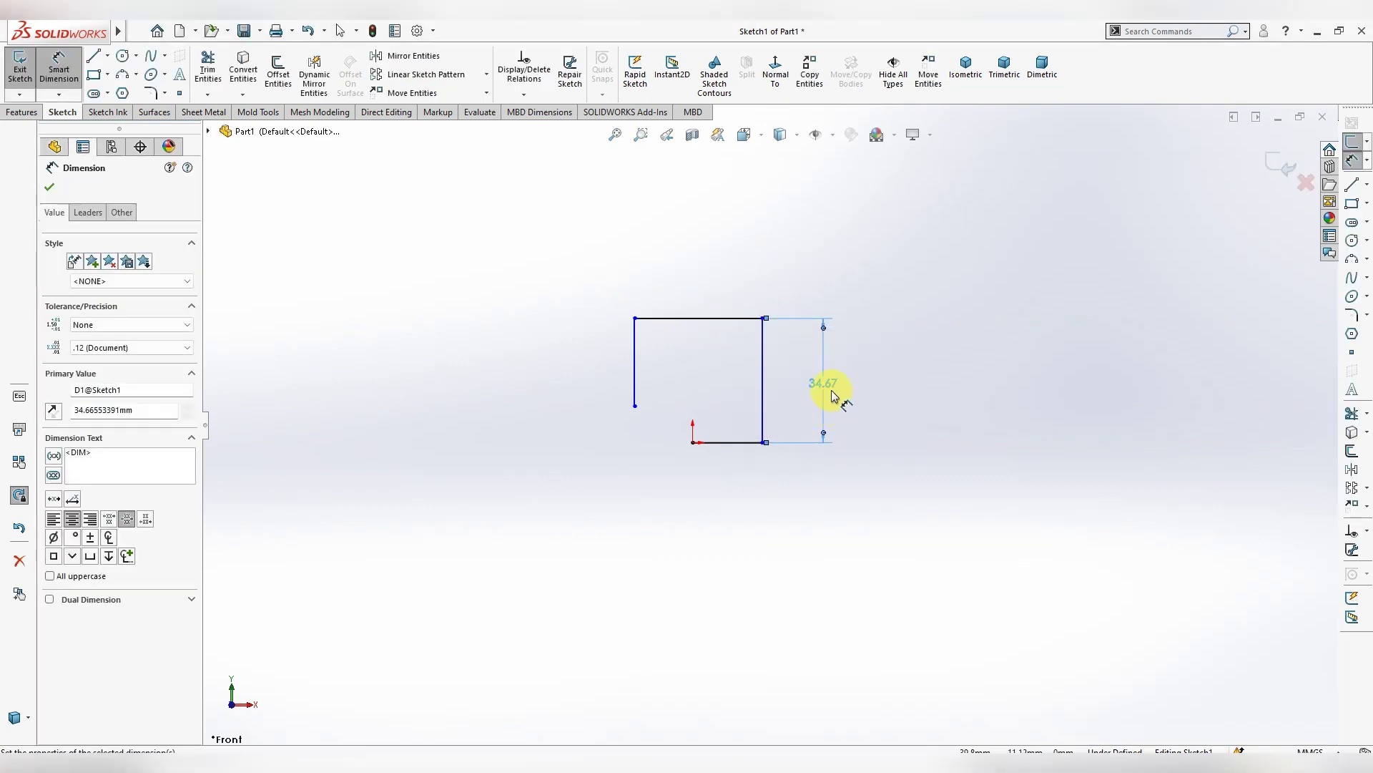
double_click(826, 386)
left_click(830, 398)
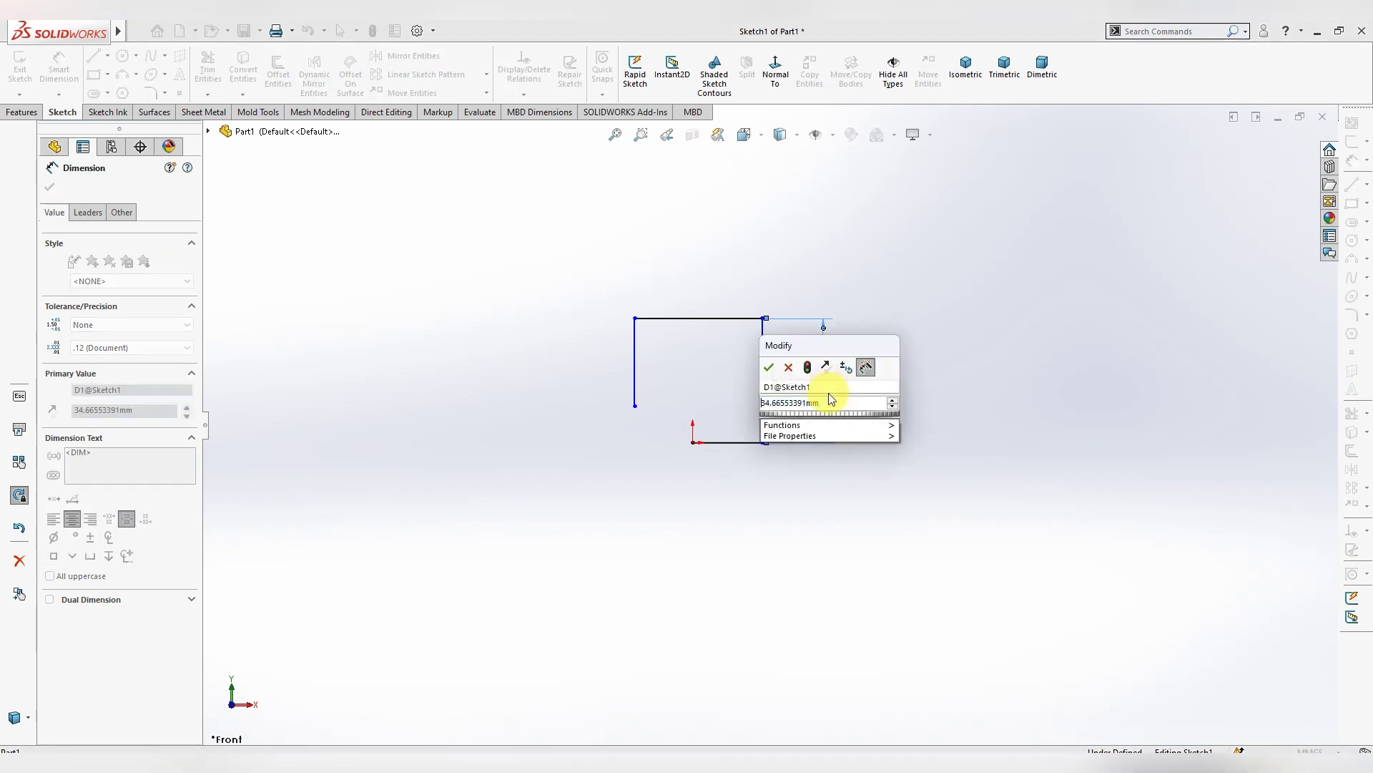
type("45")
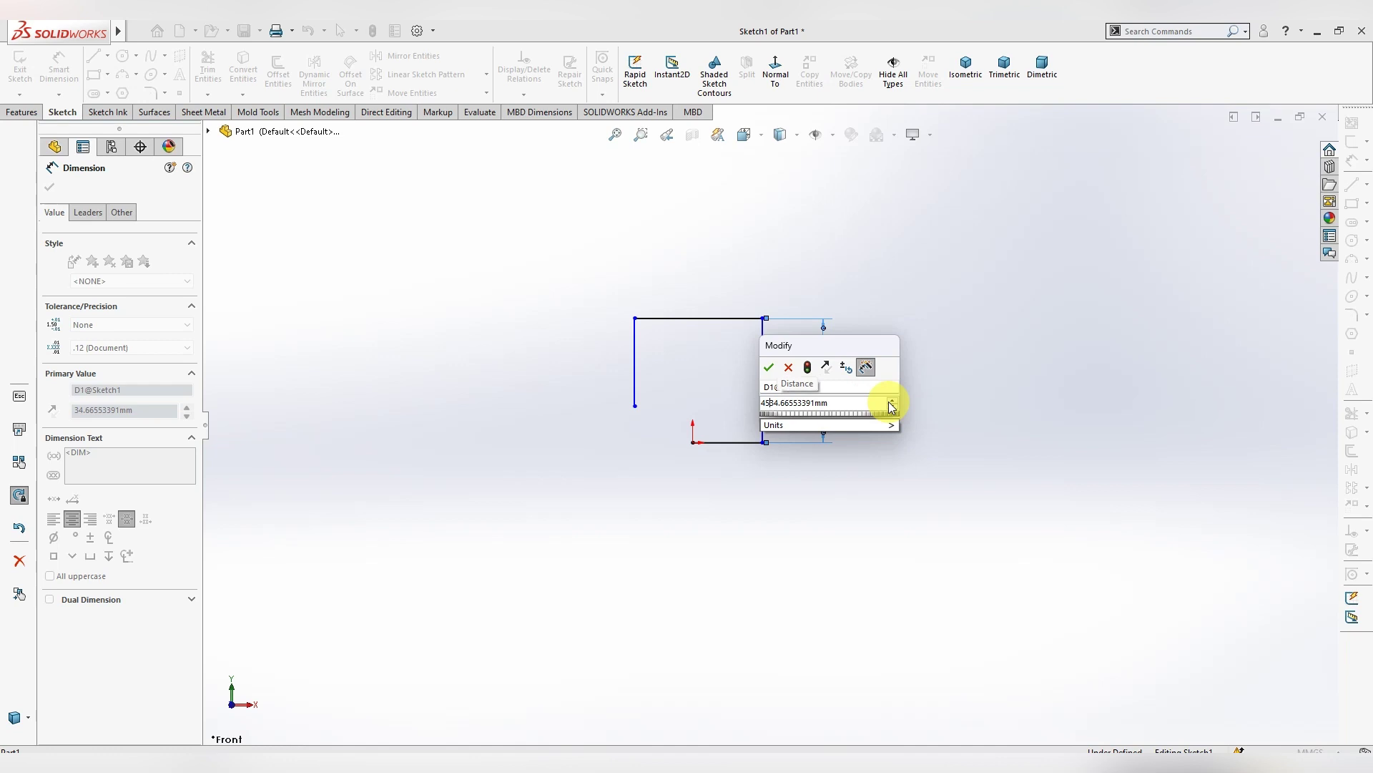
key("shift+End")
key("Delete")
key("Return")
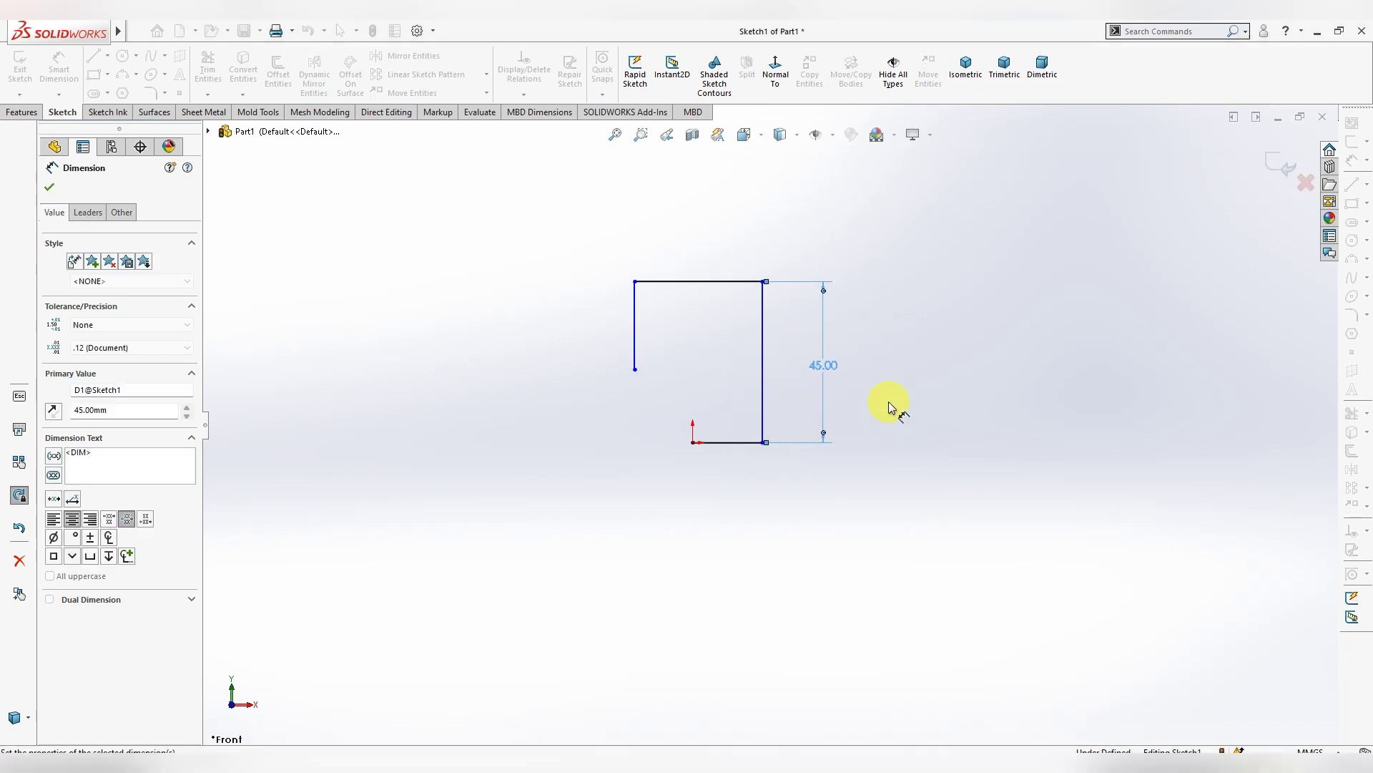
Dimension the top line and the left leg to 35 mm each
left_click(705, 281)
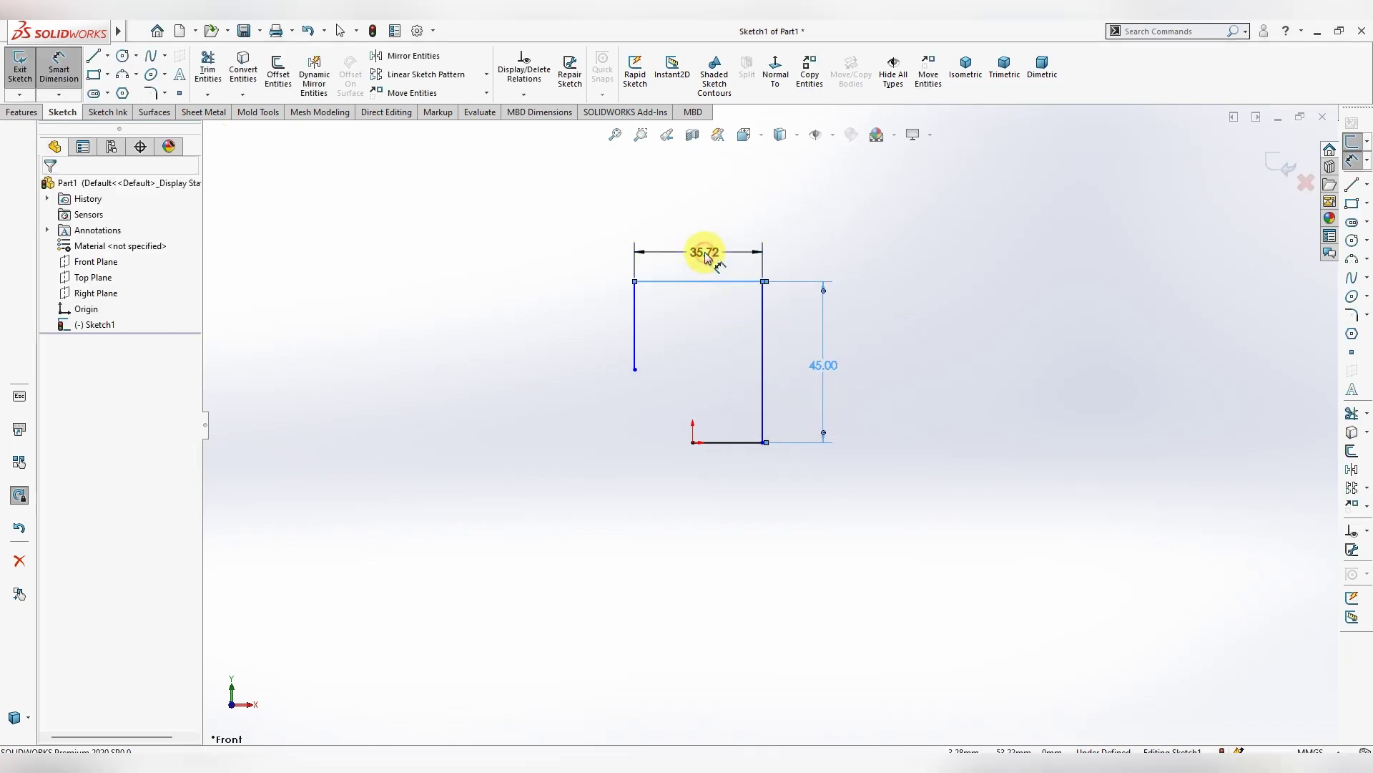
left_click(705, 252)
type("35")
key("Return")
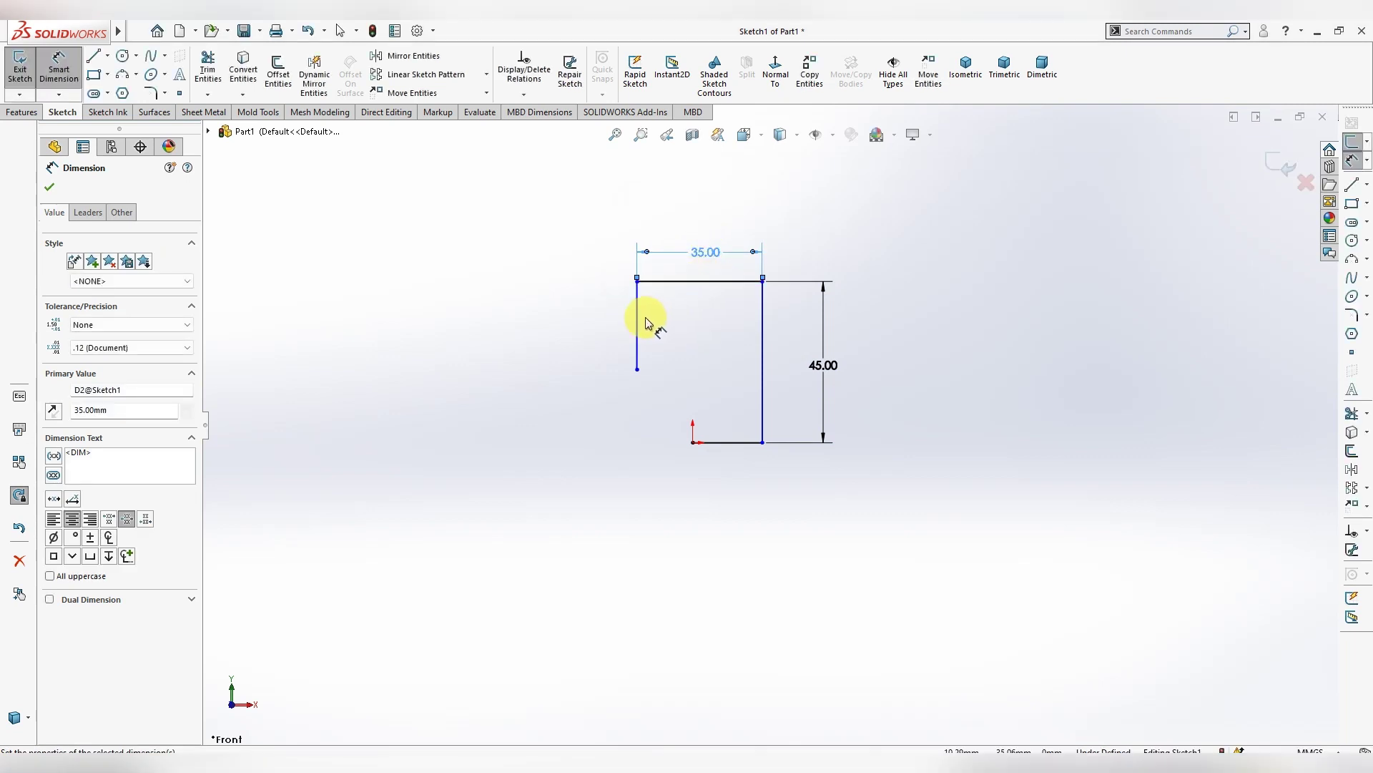
left_click(643, 322)
left_click(580, 326)
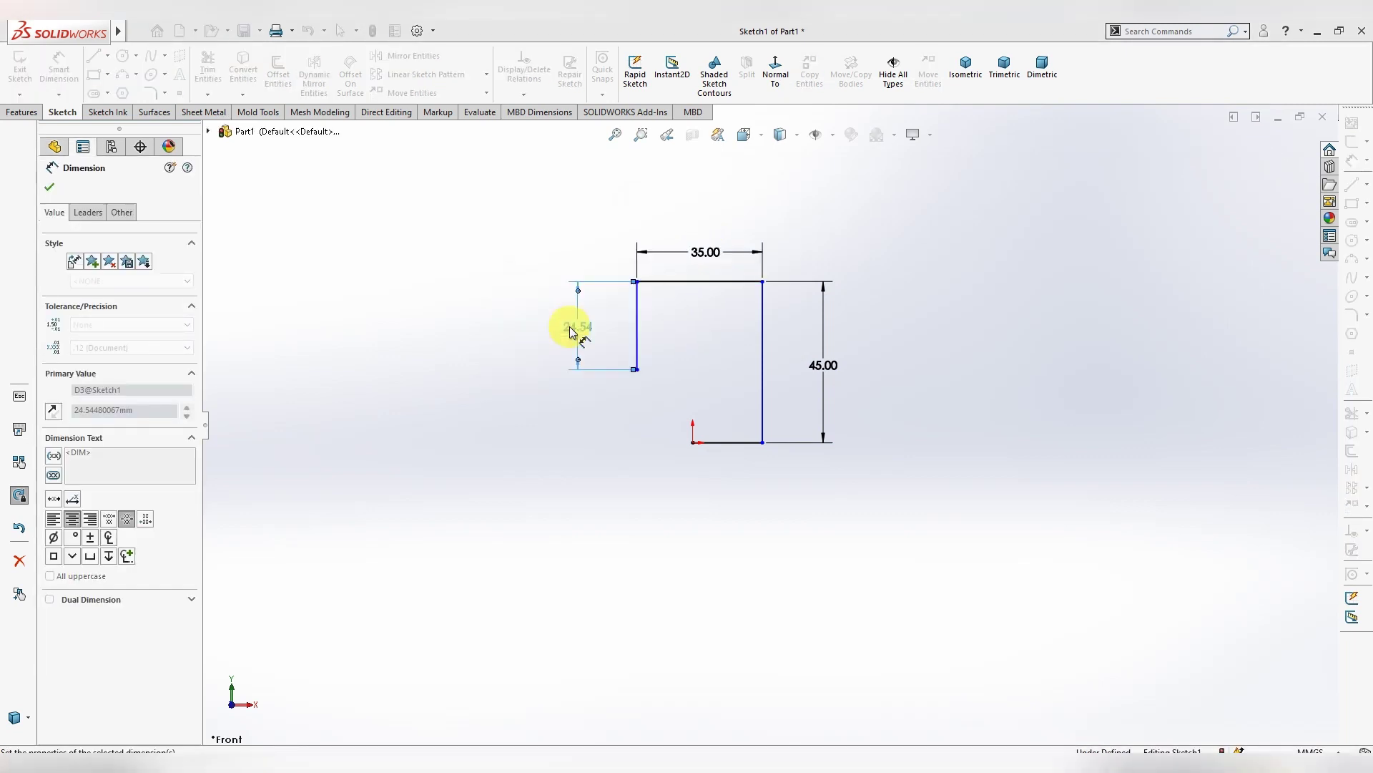
type("35")
key("Return")
Dimension the bottom line to 18 mm
left_click(730, 449)
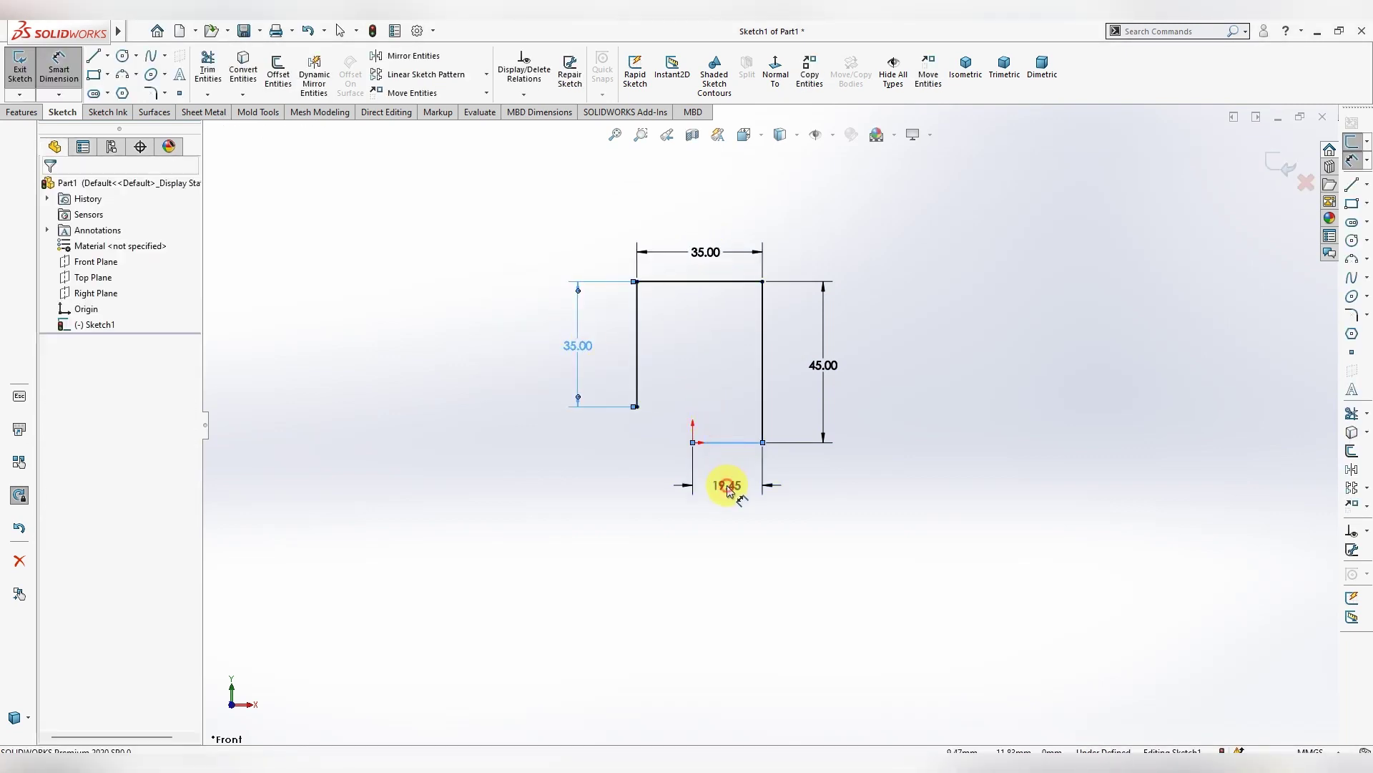
left_click(727, 485)
type("18")
key("Return")
key("Escape")
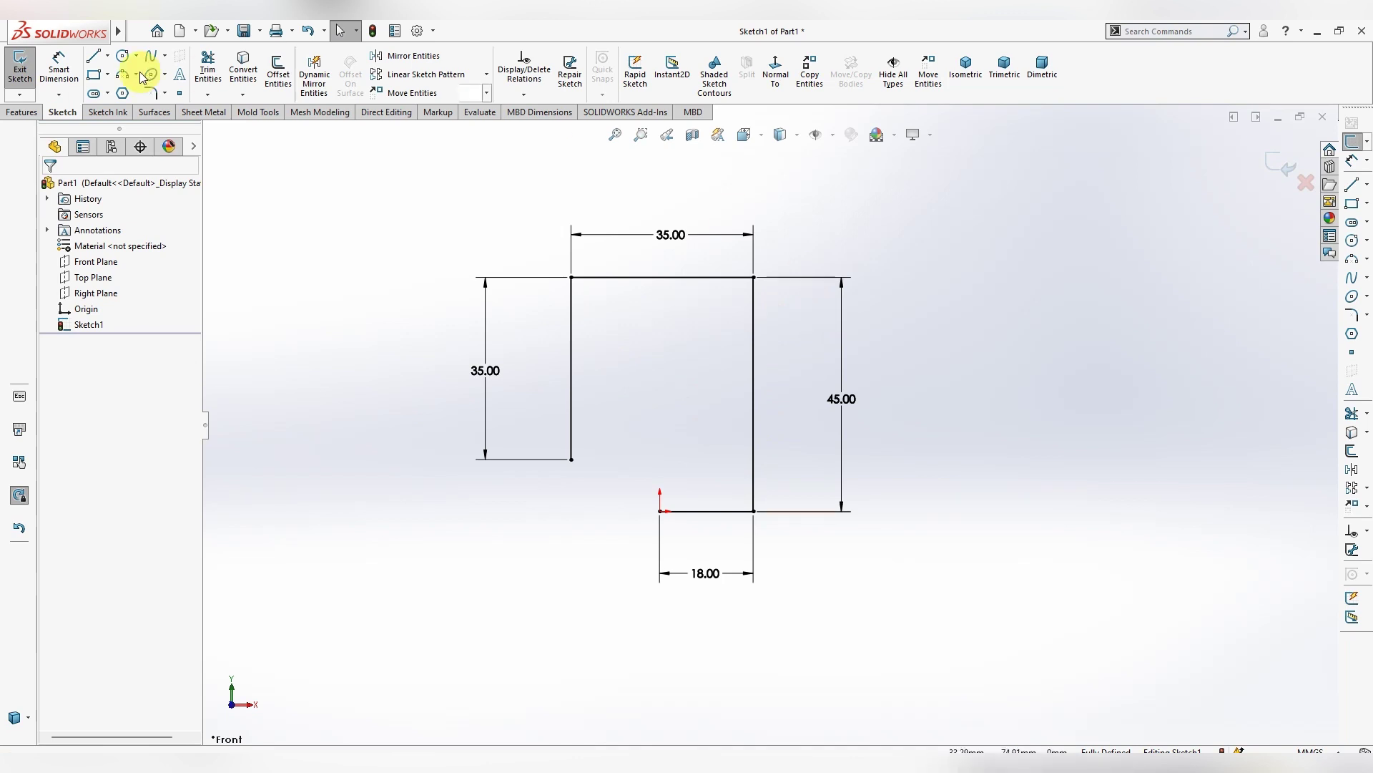
Round the top-left, top-right and bottom-right outer corners with 3 mm sketch fillets
left_click(164, 93)
left_click(164, 111)
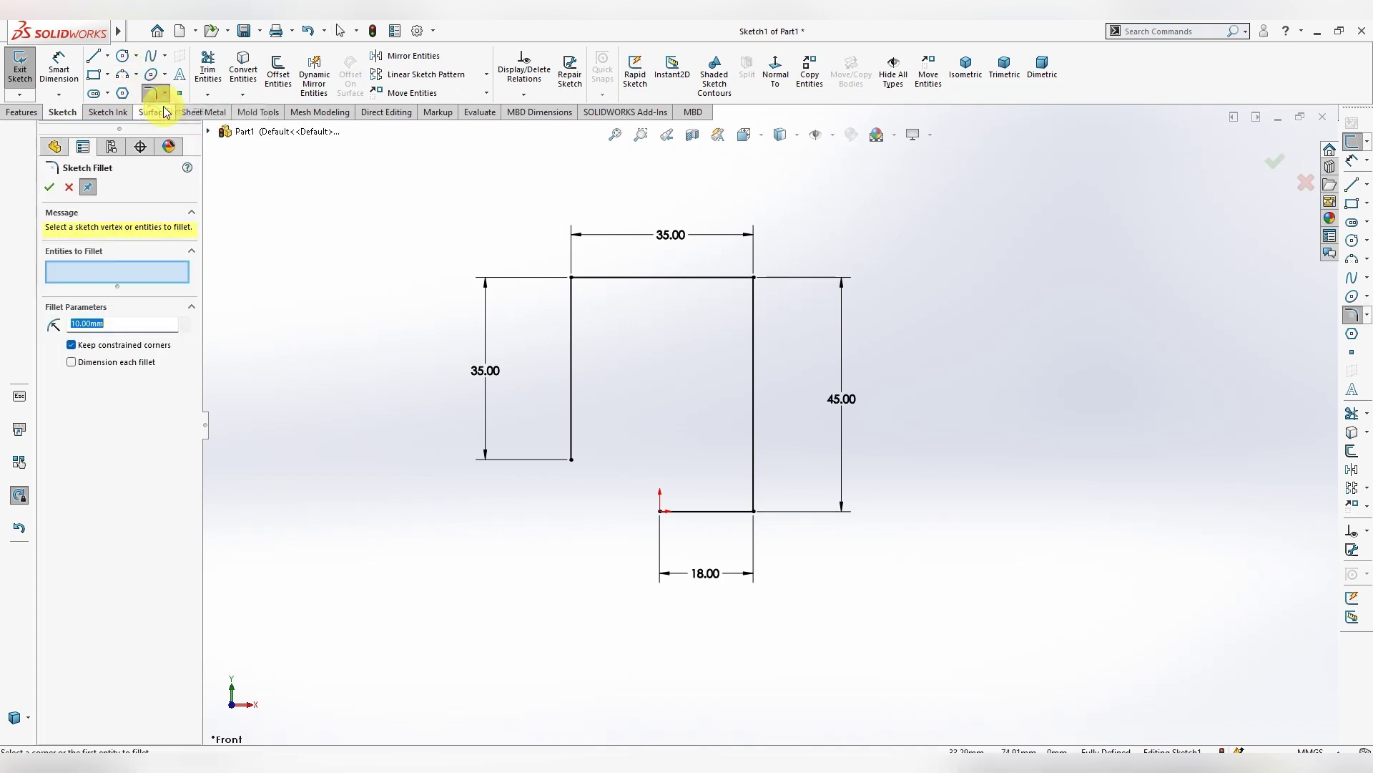
type("3")
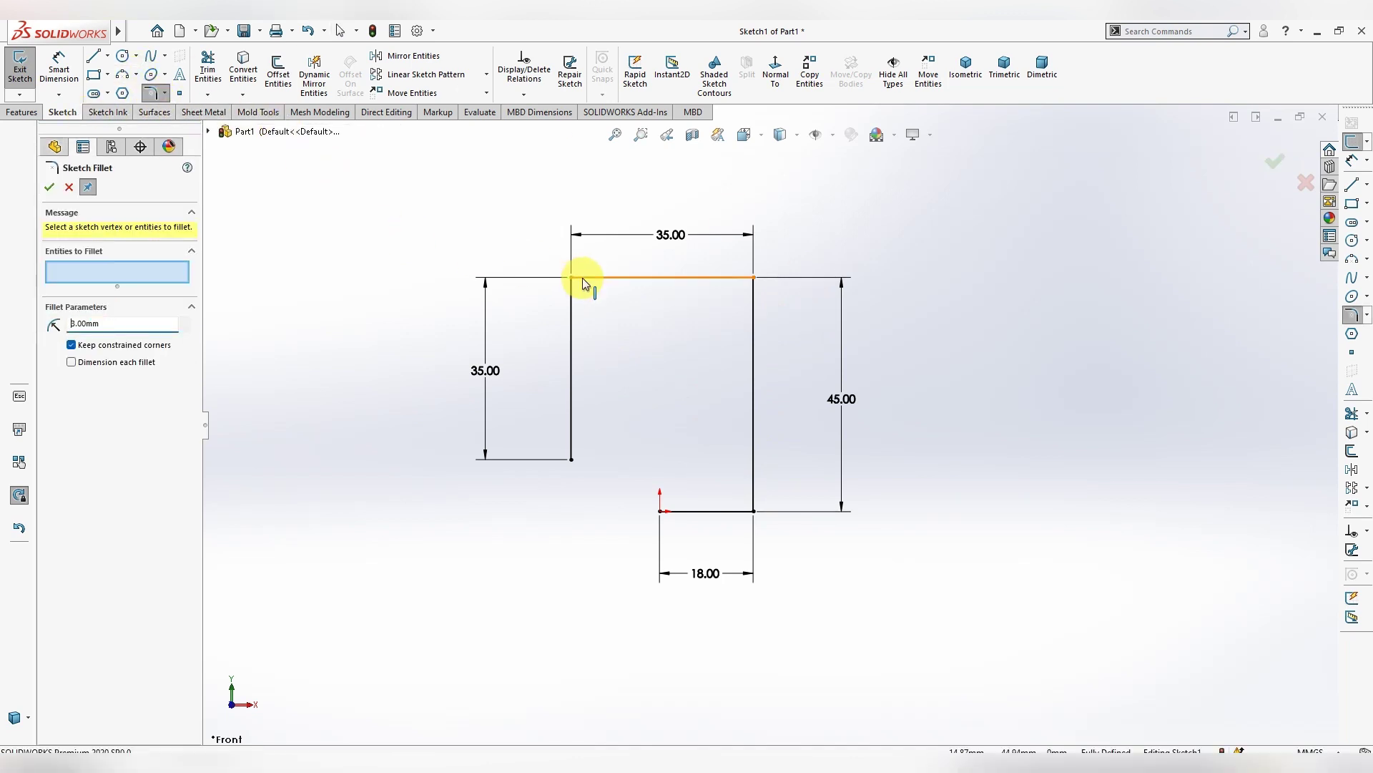
left_click(572, 278)
left_click(751, 280)
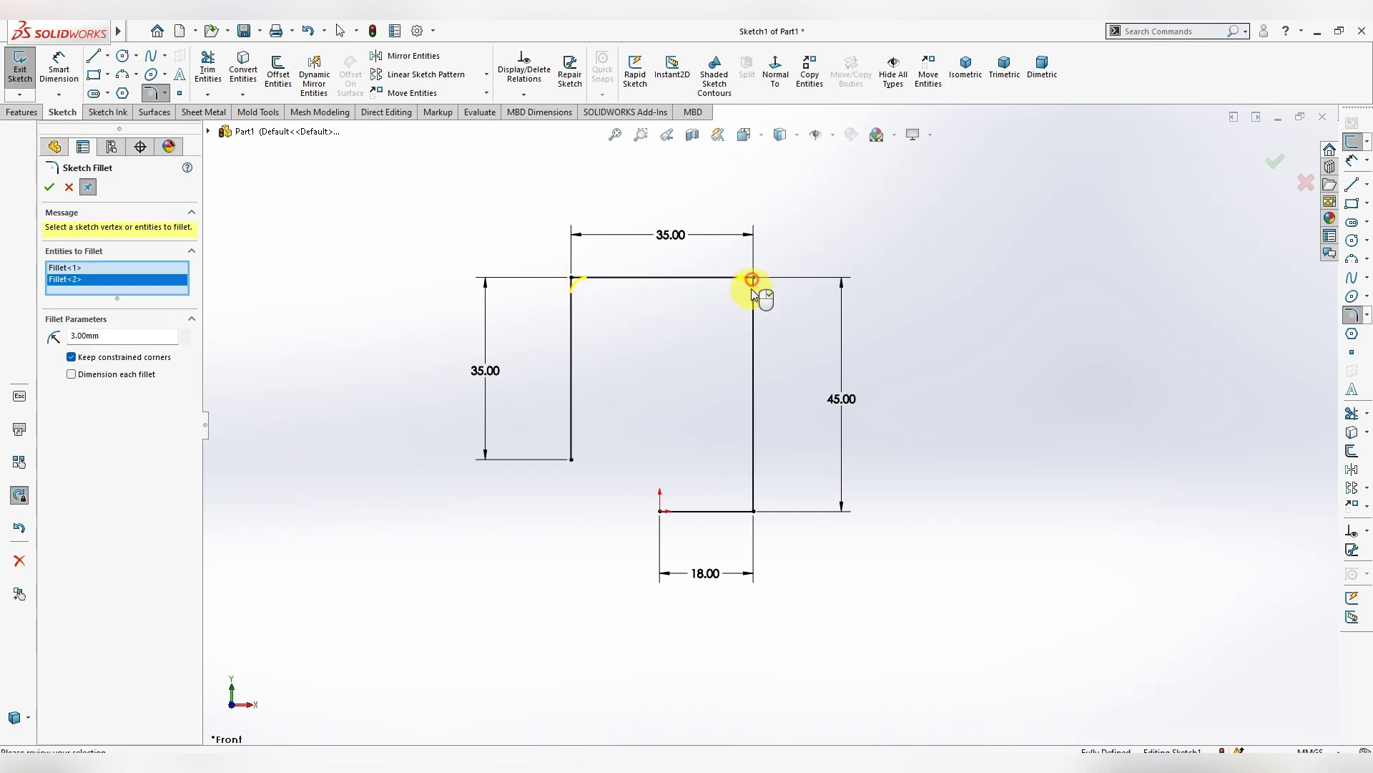
left_click(751, 511)
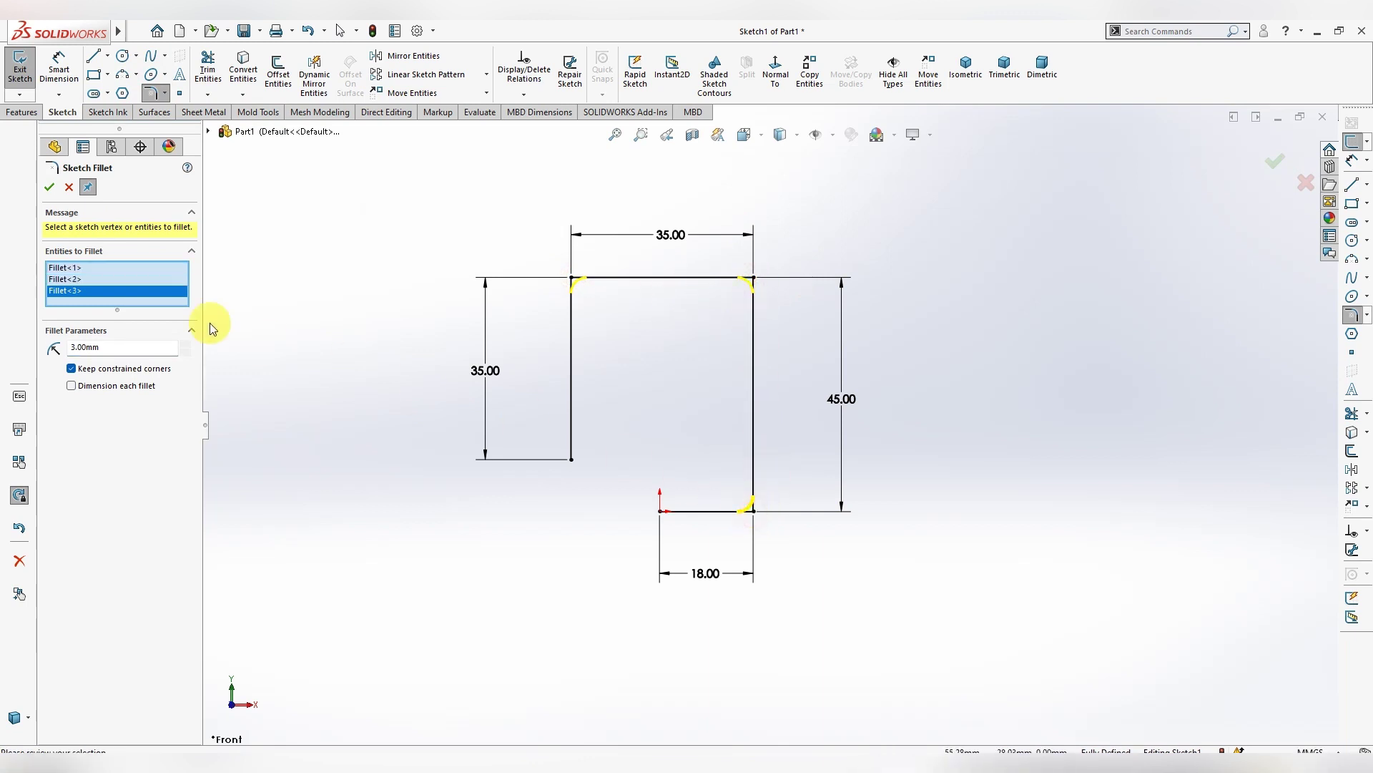
left_click(49, 186)
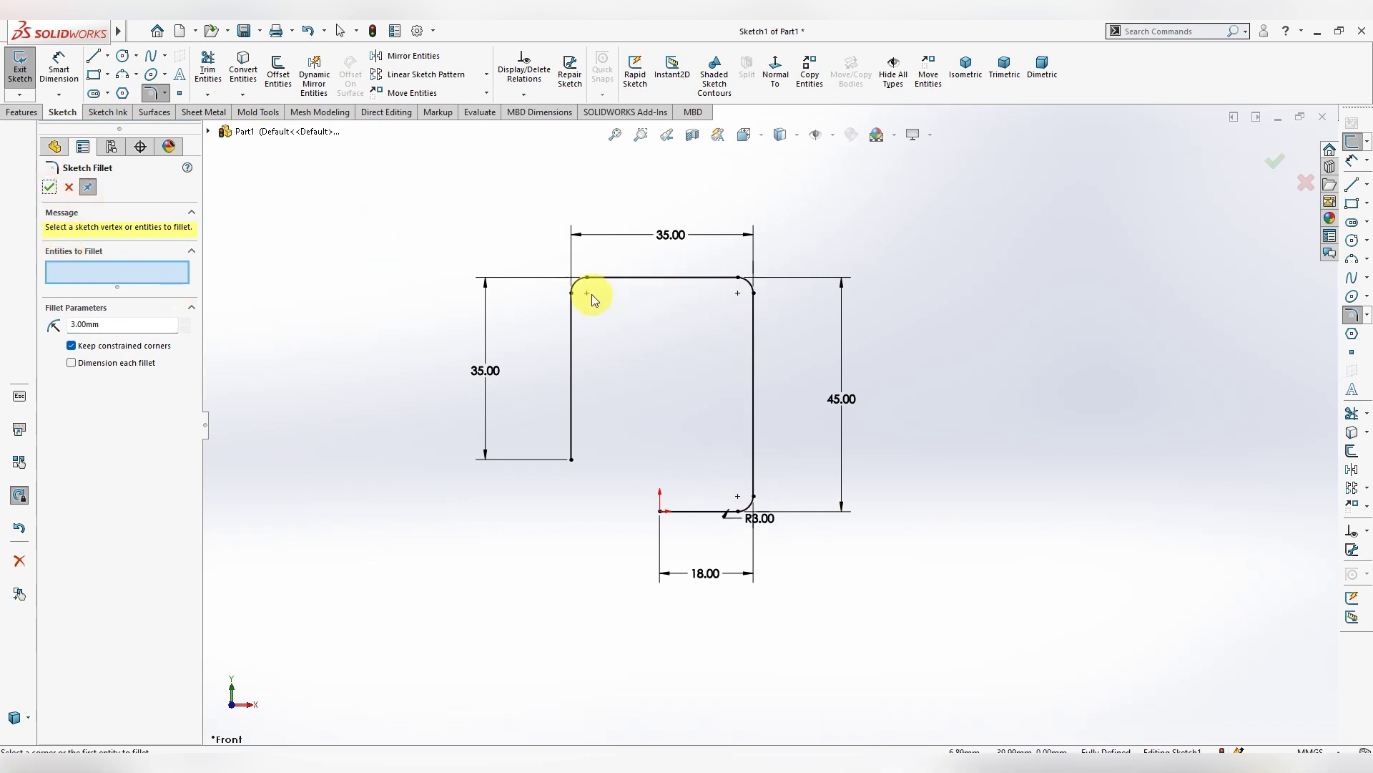
Offset the profile chain 5 mm inward, reversed to the inside
left_click(279, 83)
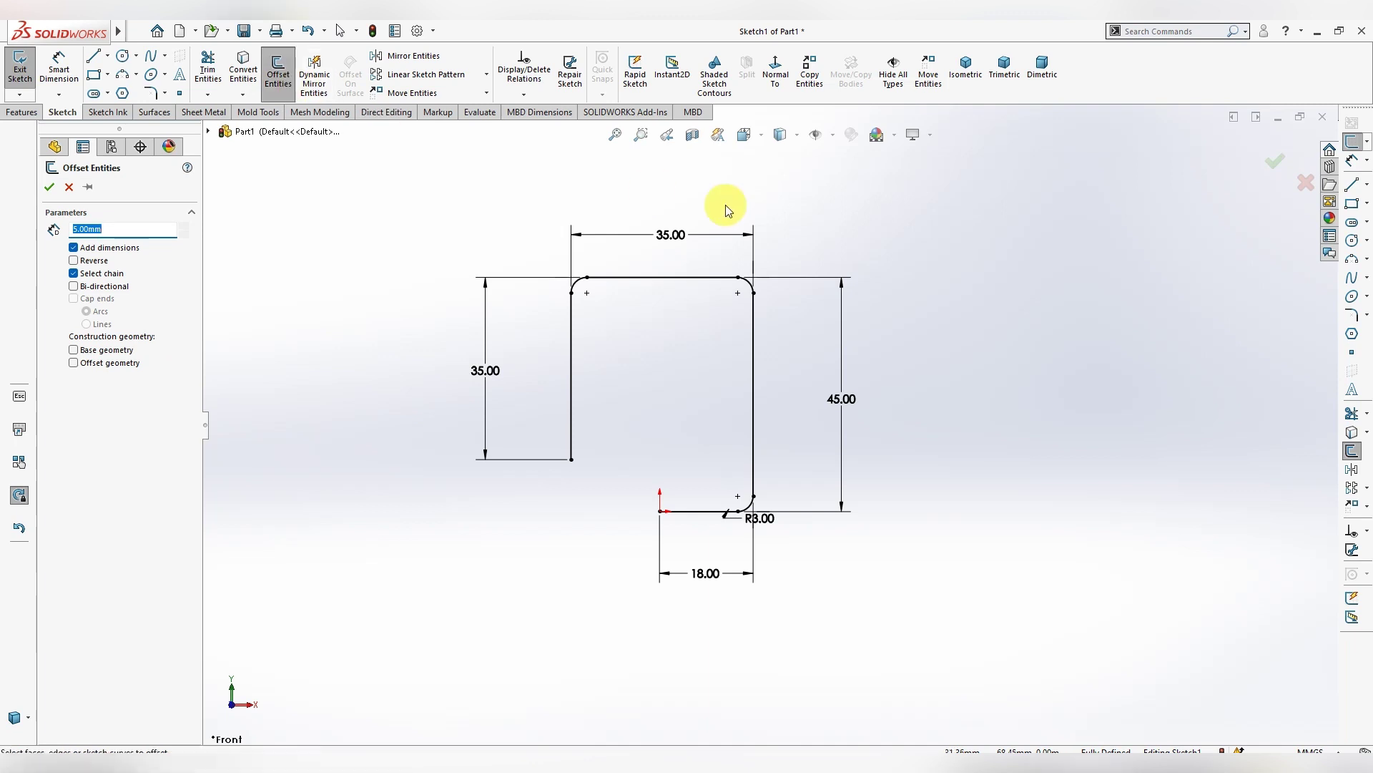
left_click(754, 378)
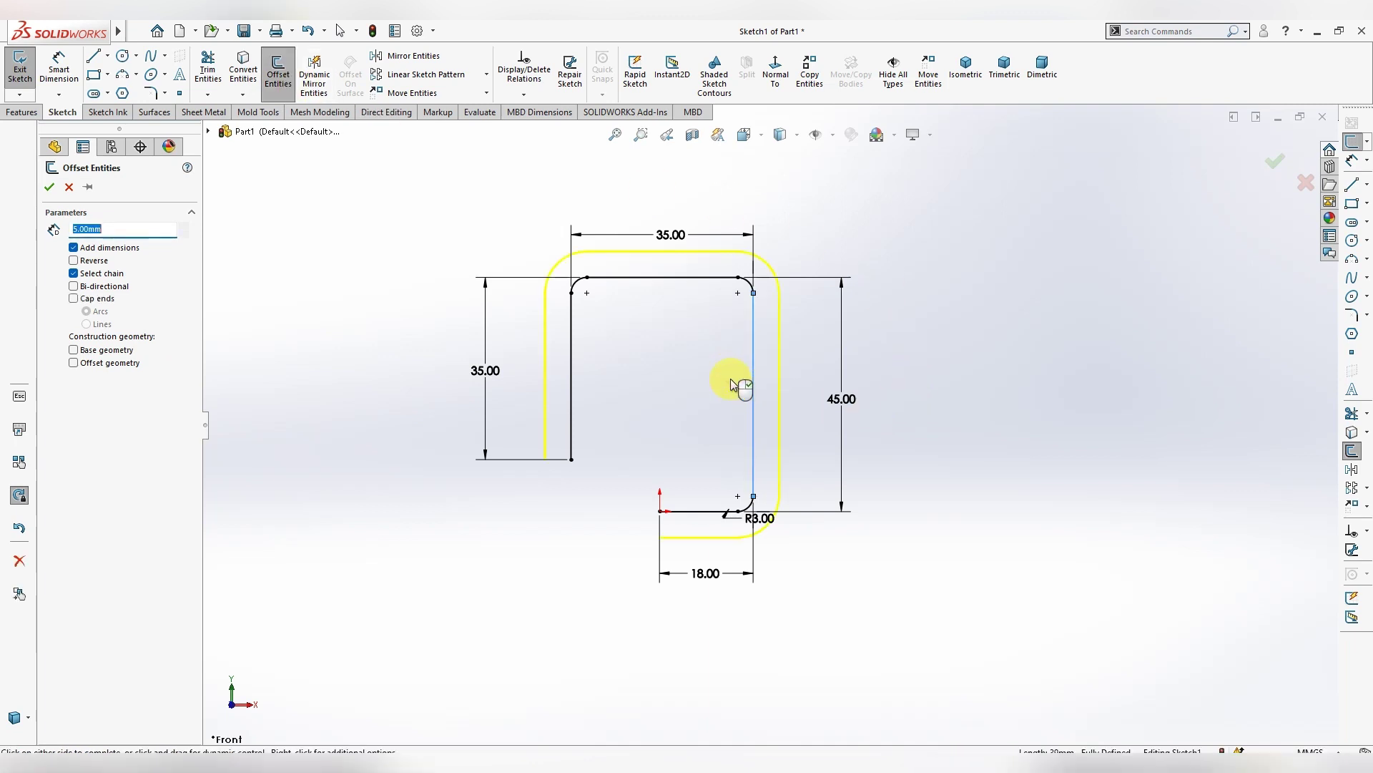
left_click(72, 261)
left_click(101, 226)
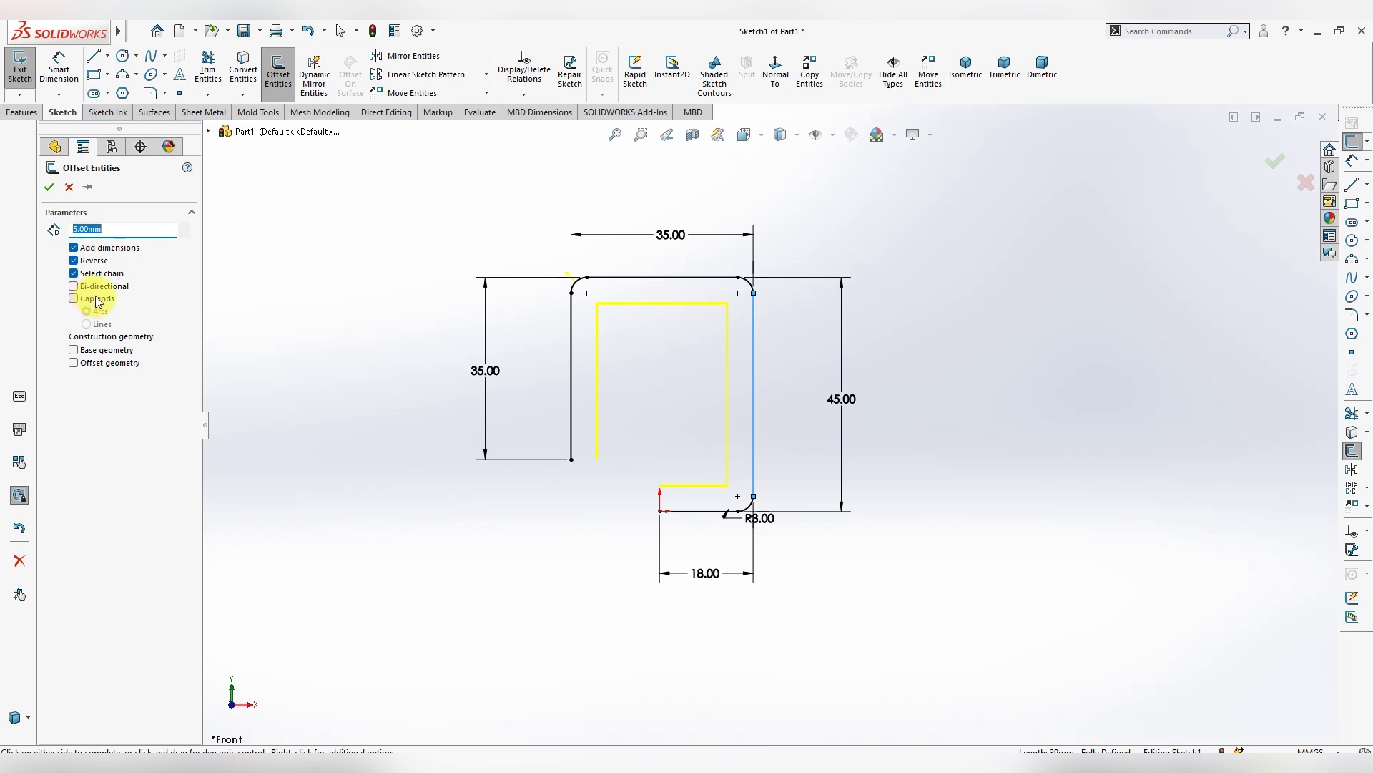
left_click(48, 188)
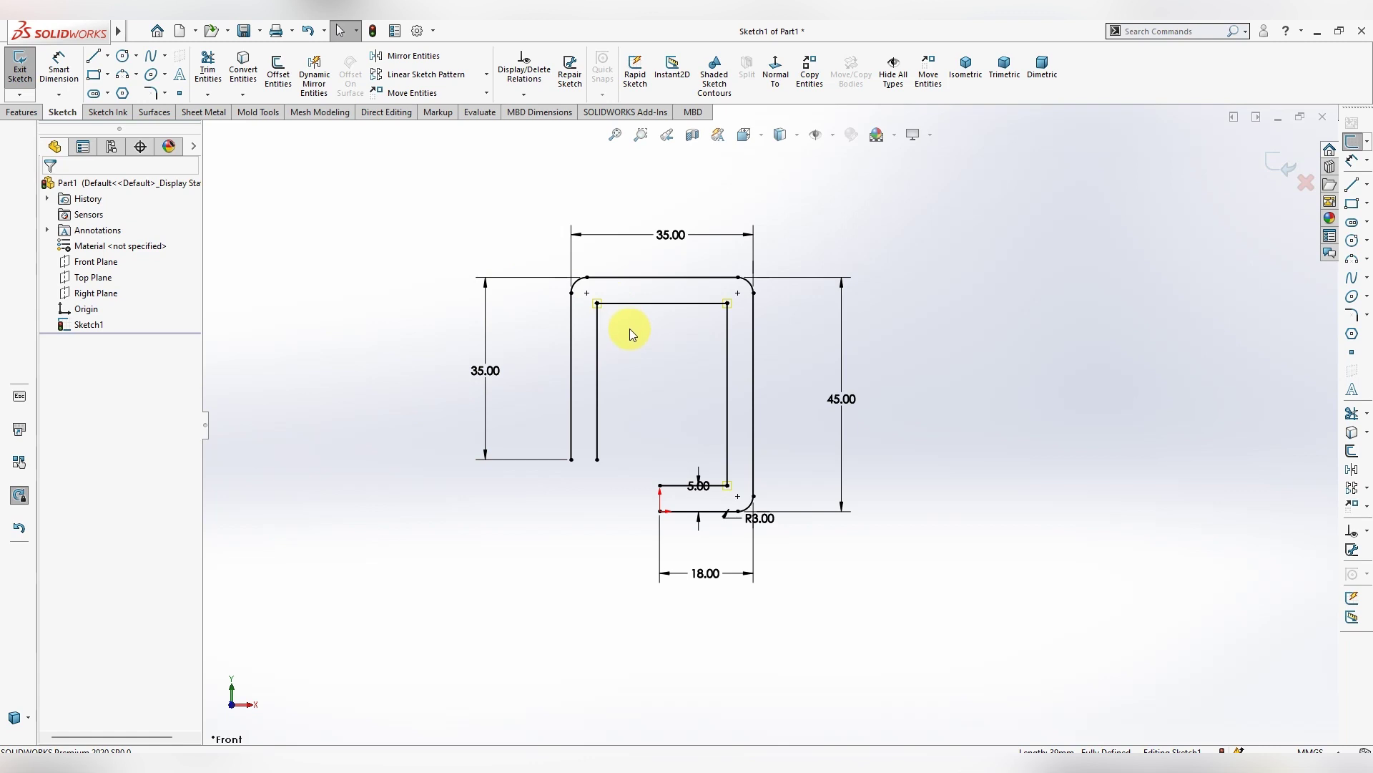
Fillet the inner top-left, top-right and bottom-right corners at 3 mm radius
left_click(163, 94)
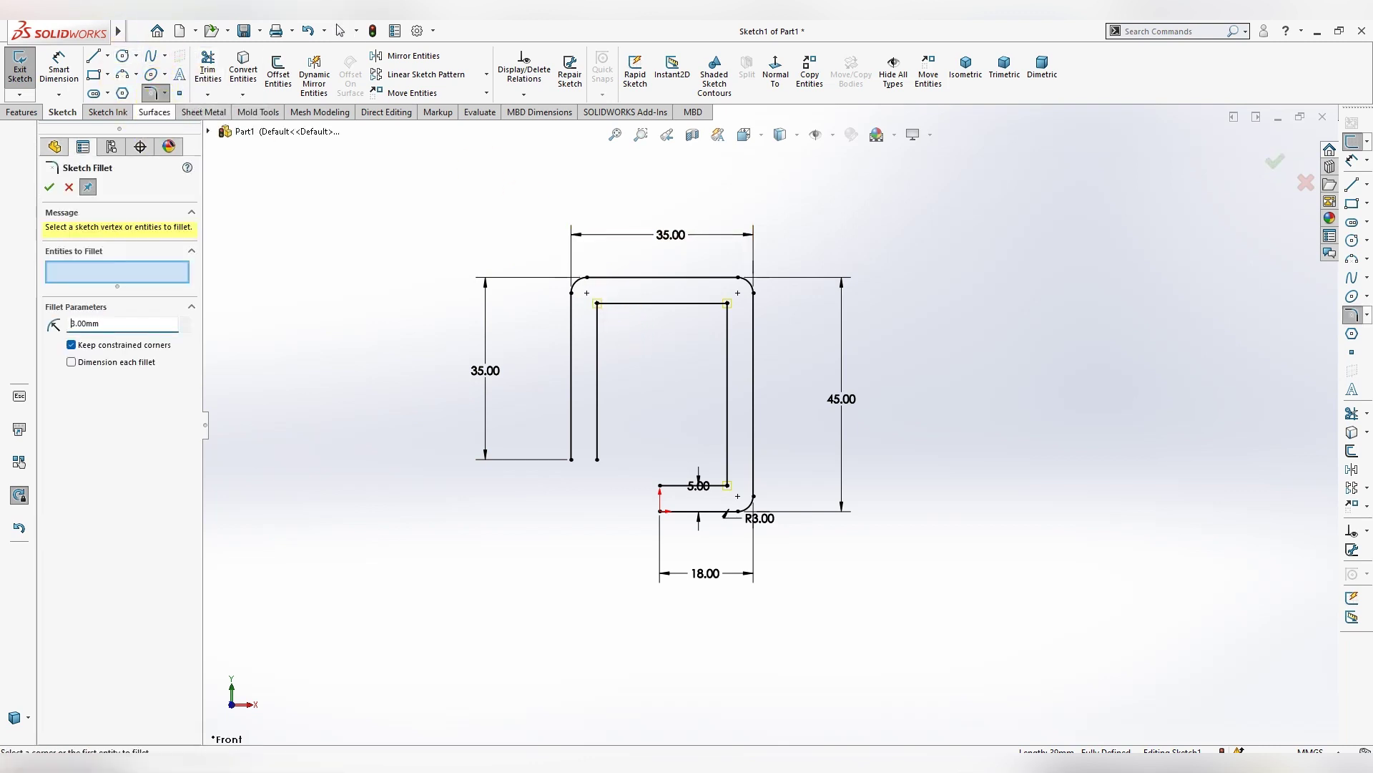
left_click(600, 305)
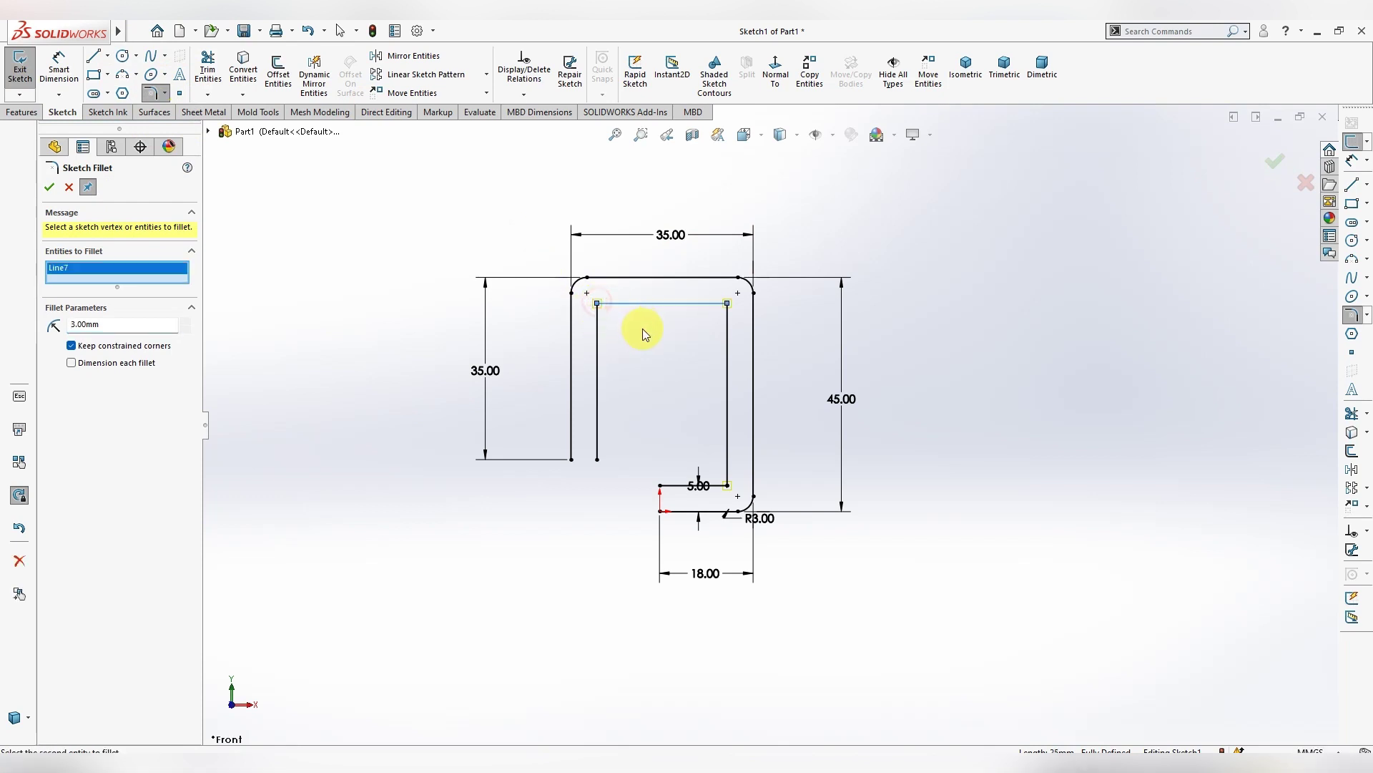
scroll(613, 311, "down", 3)
scroll(626, 336, "down", 2)
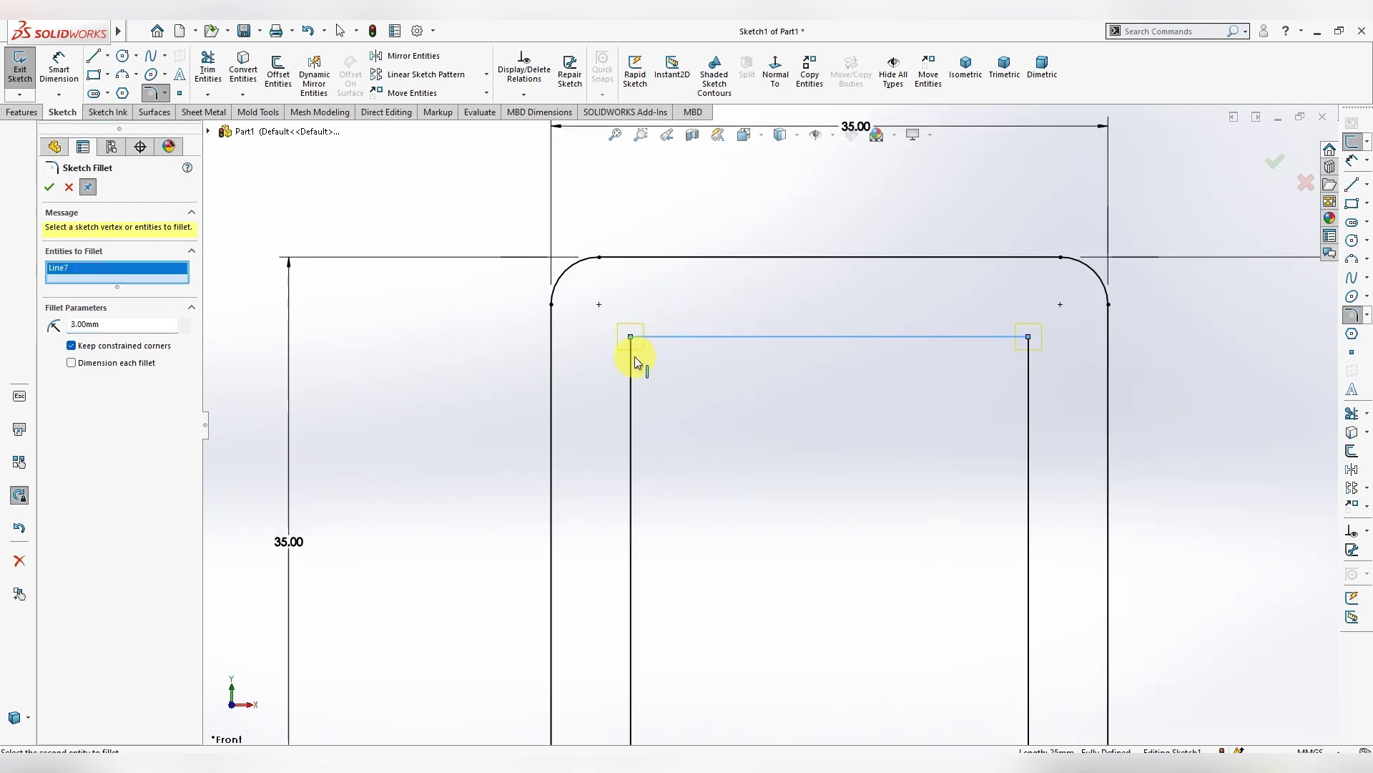
left_click(633, 356)
left_click(1028, 342)
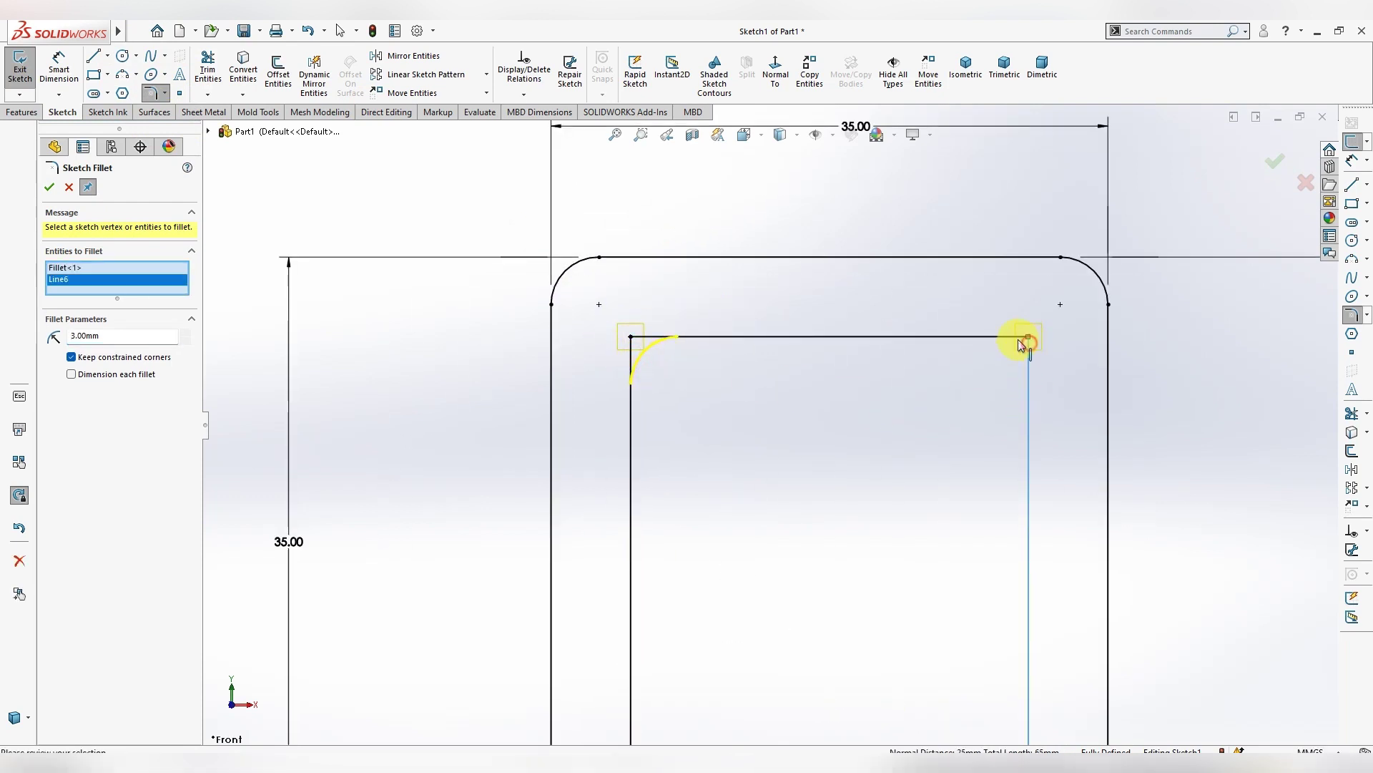
scroll(899, 398, "down", 3)
scroll(802, 355, "up", 2)
scroll(676, 315, "up", 5)
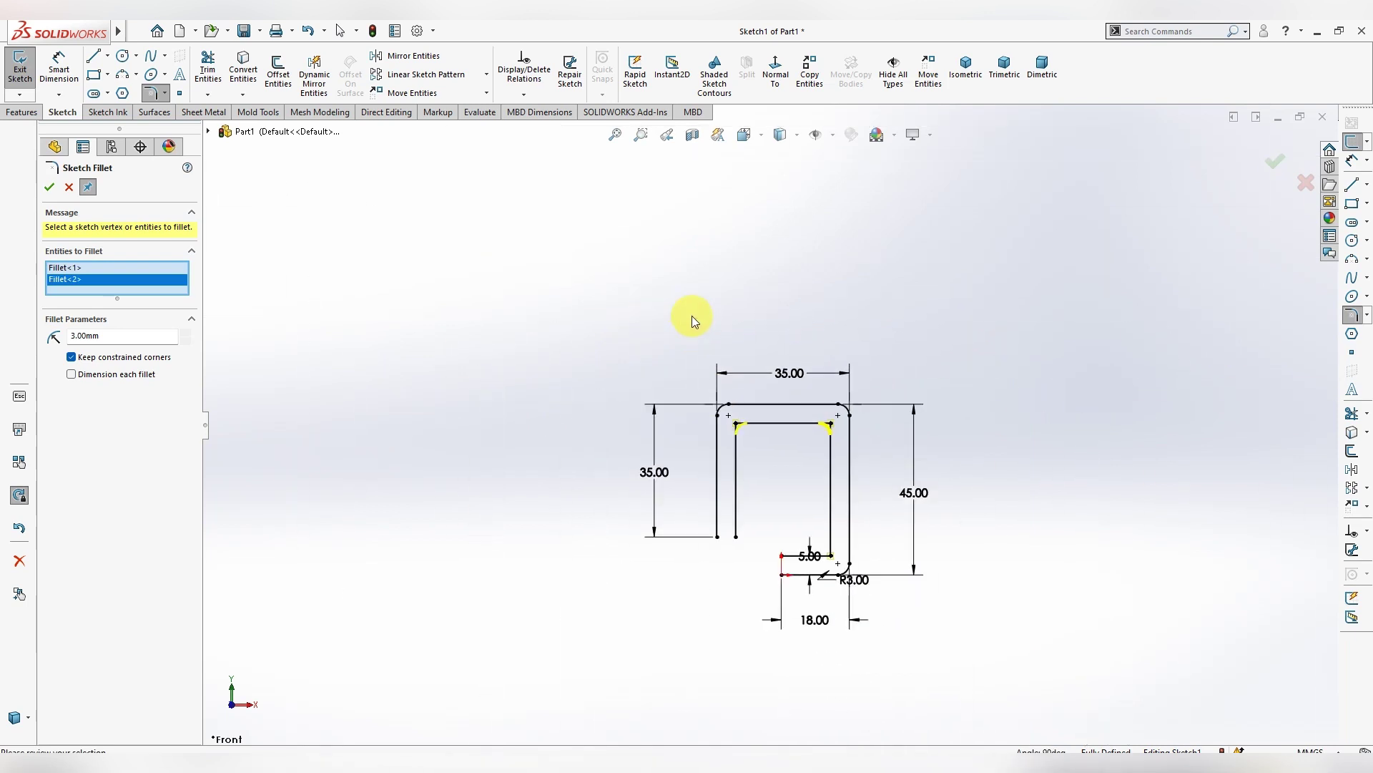
scroll(857, 591, "down", 3)
left_click(778, 505)
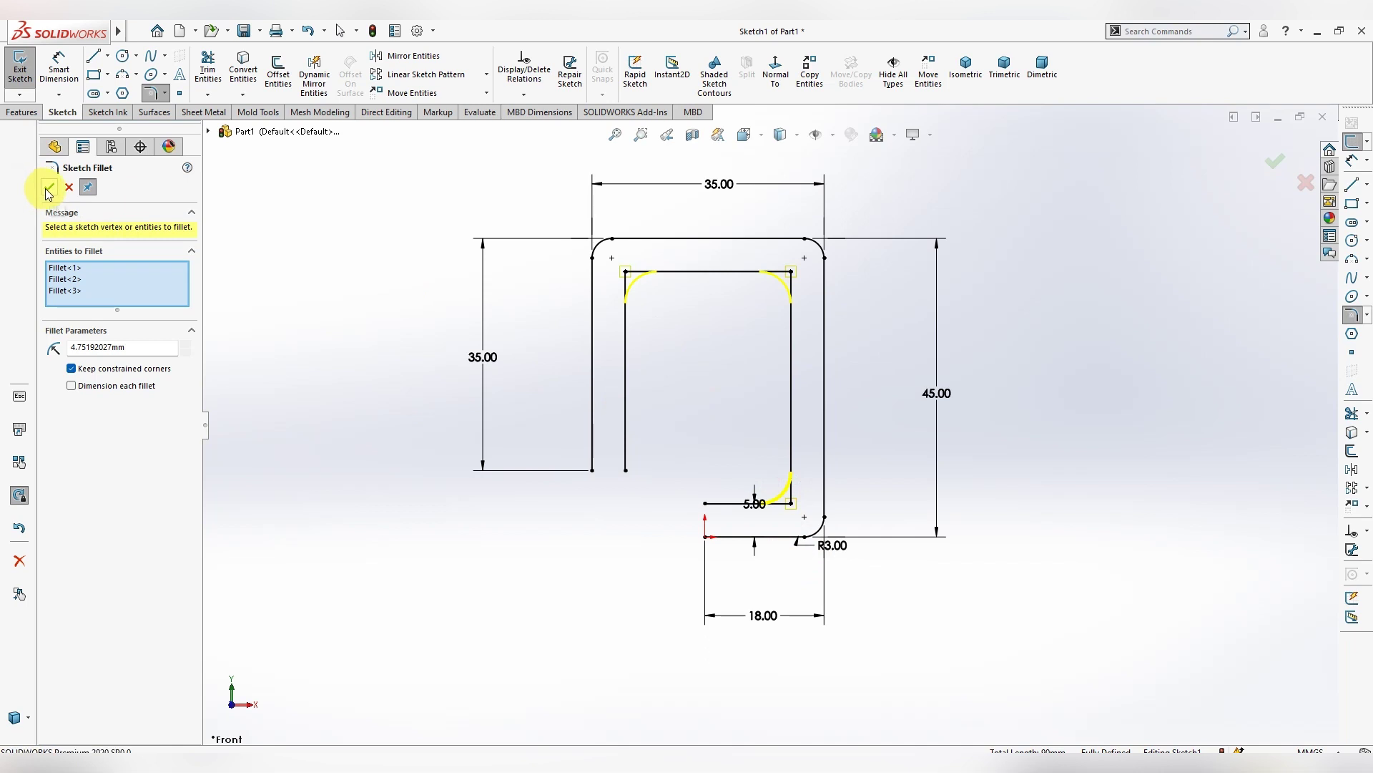
type("3.00mm")
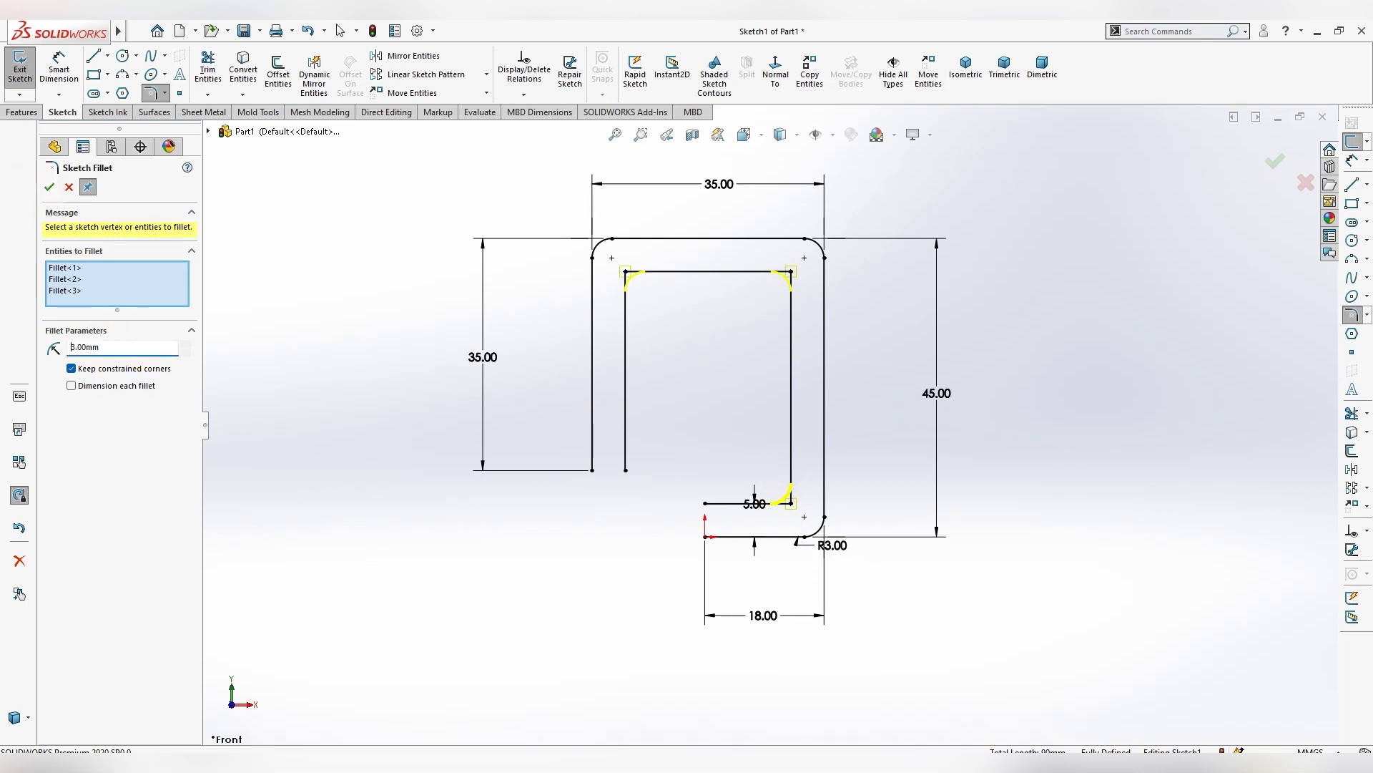
left_click(49, 187)
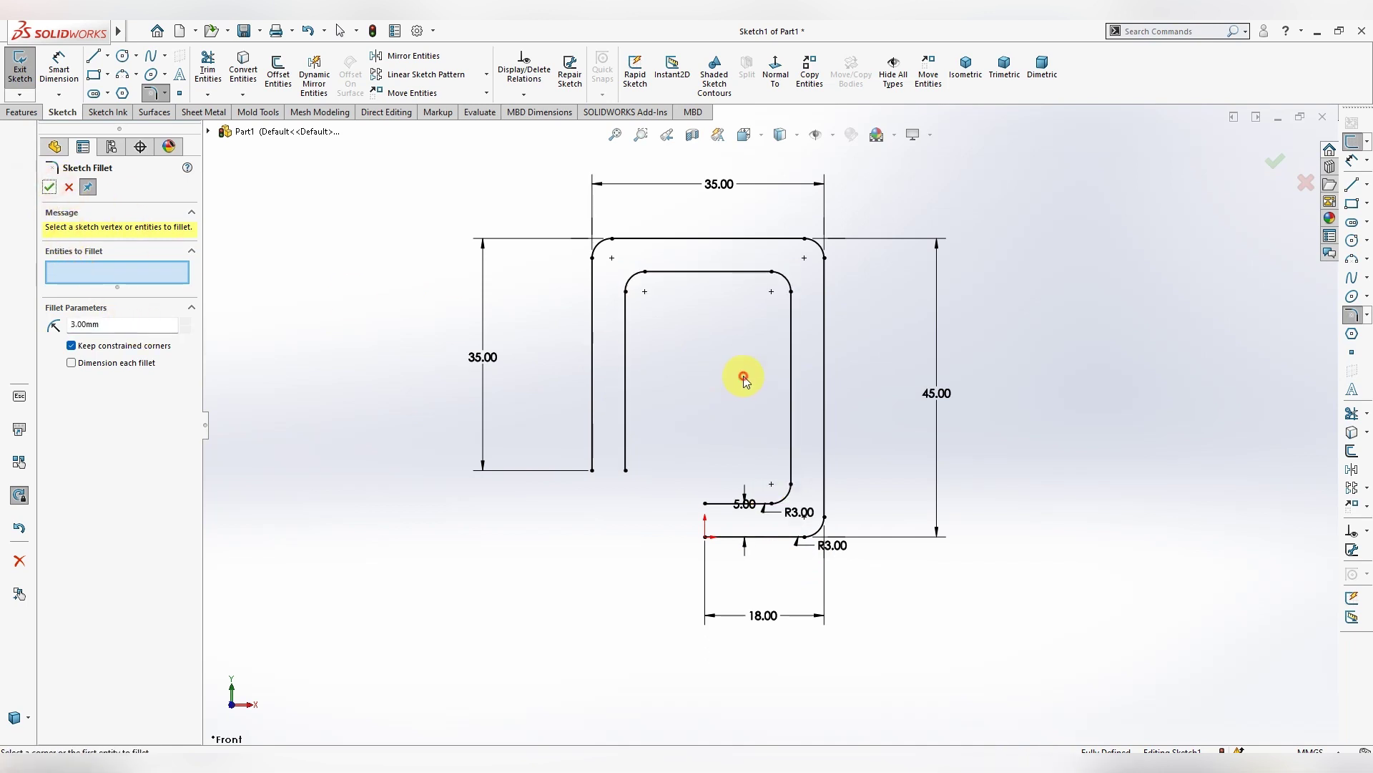
Draw a short line closing the left leg's open end
left_click(106, 55)
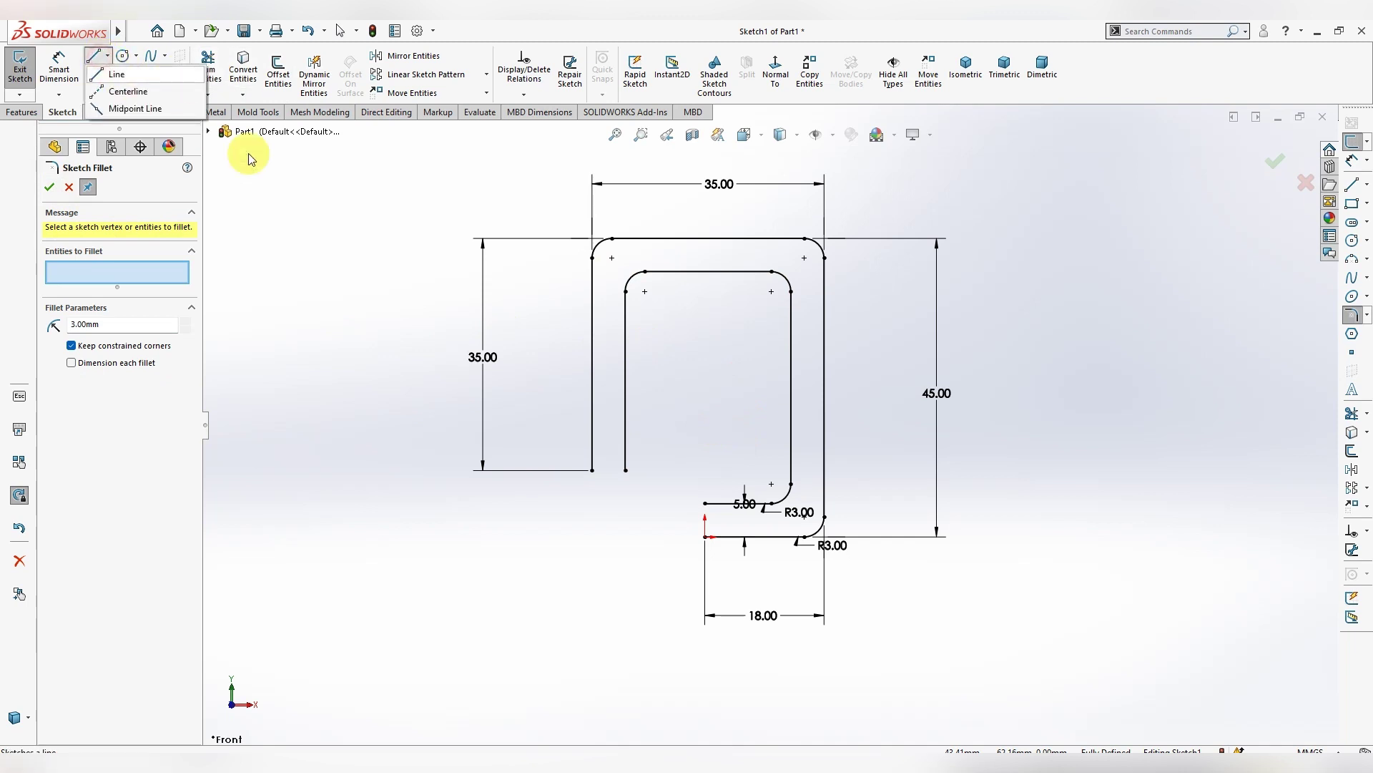
left_click(117, 74)
left_click(626, 470)
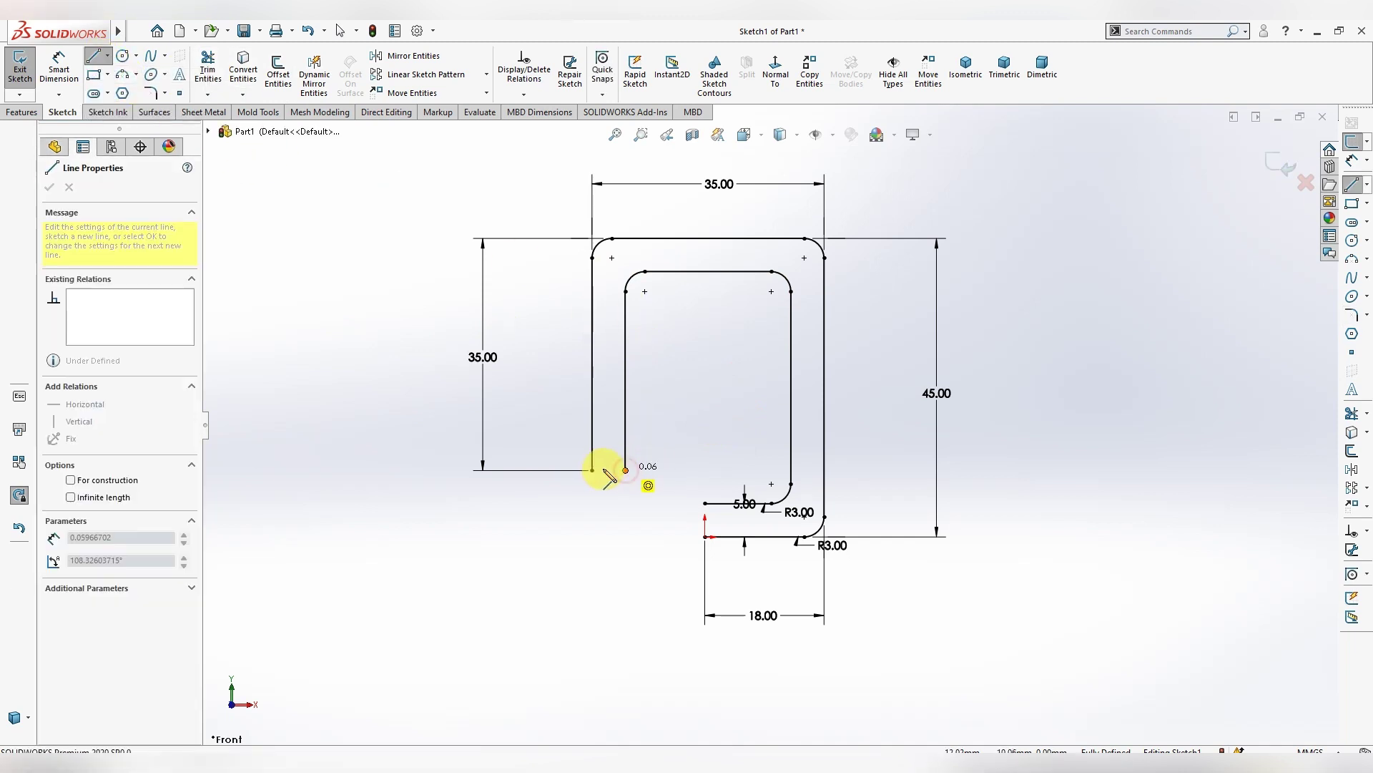
left_click(592, 470)
key("Escape")
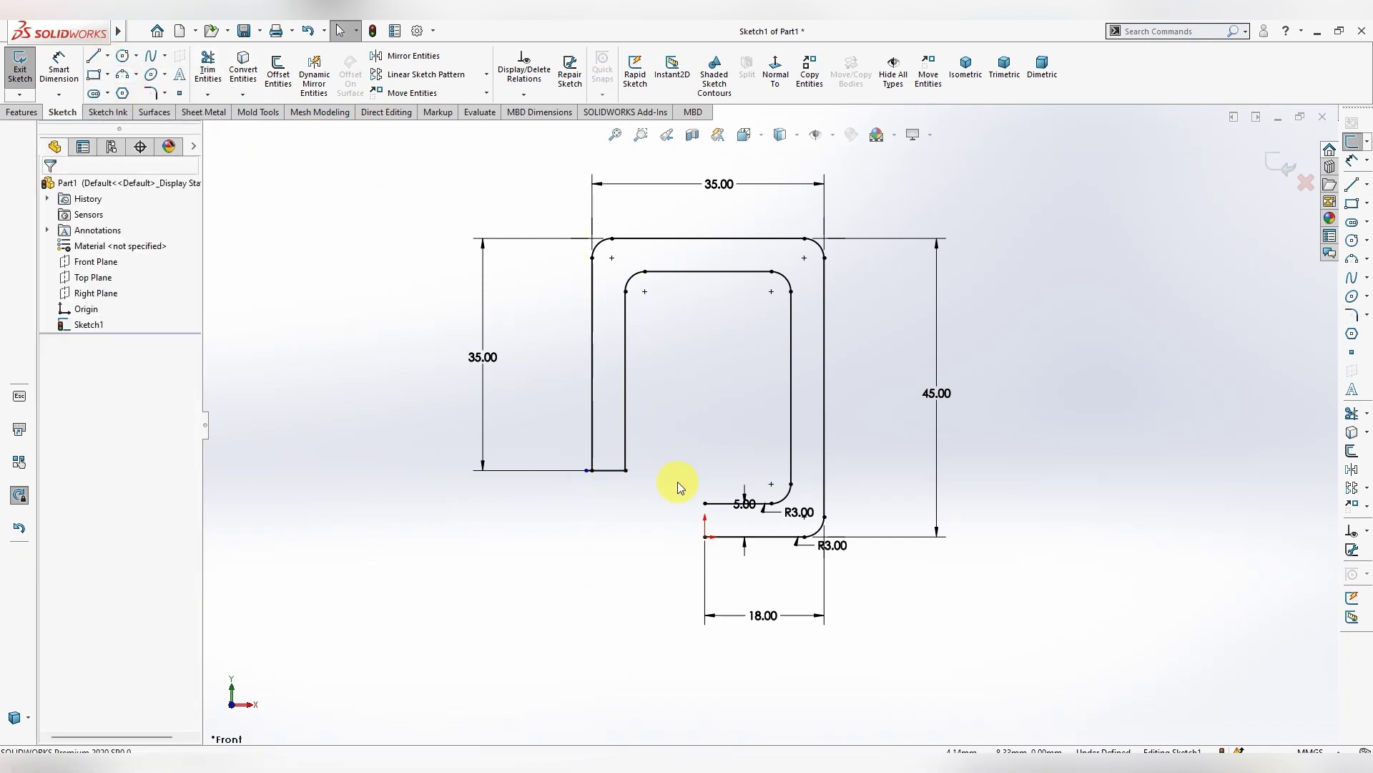
Draw a vertical line closing the bottom tab's open end
scroll(651, 482, "down", 1)
right_click(495, 321)
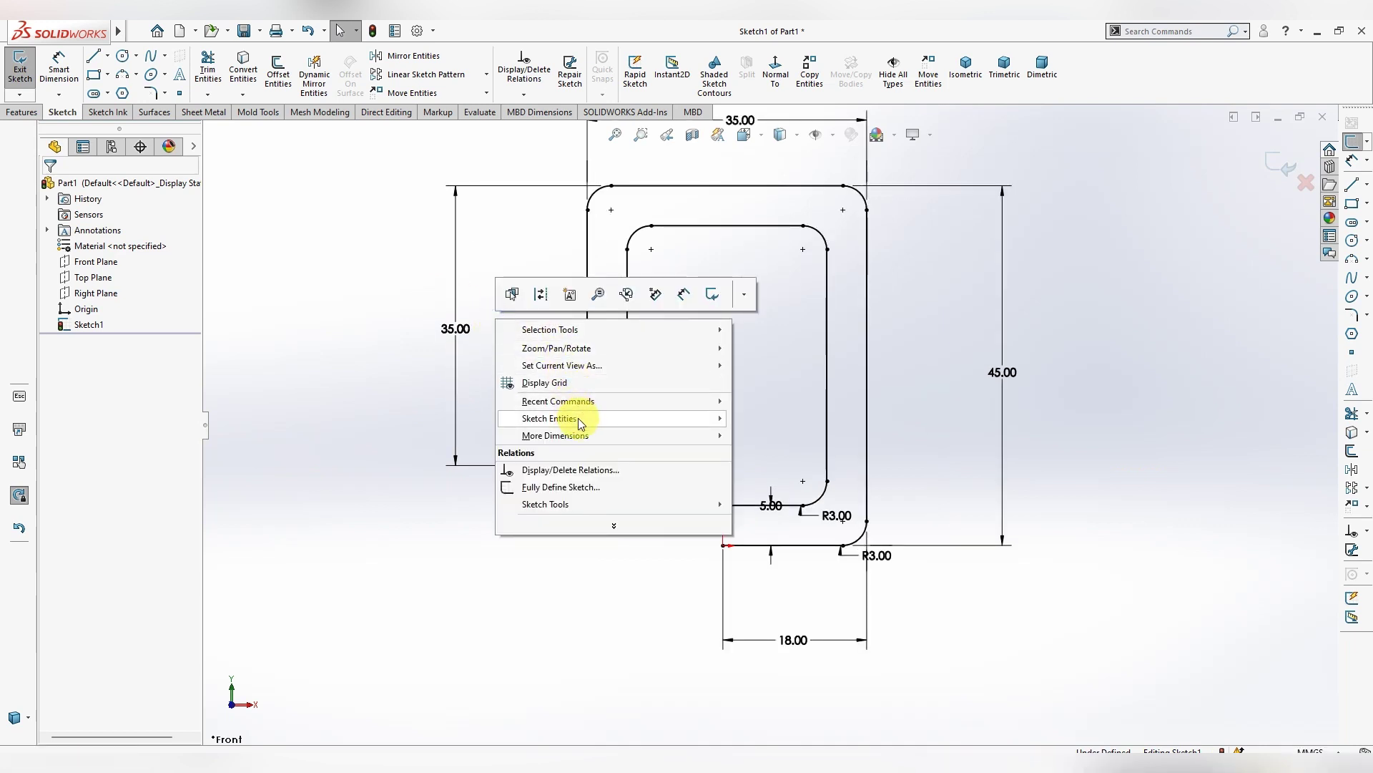
mouse_move(557, 401)
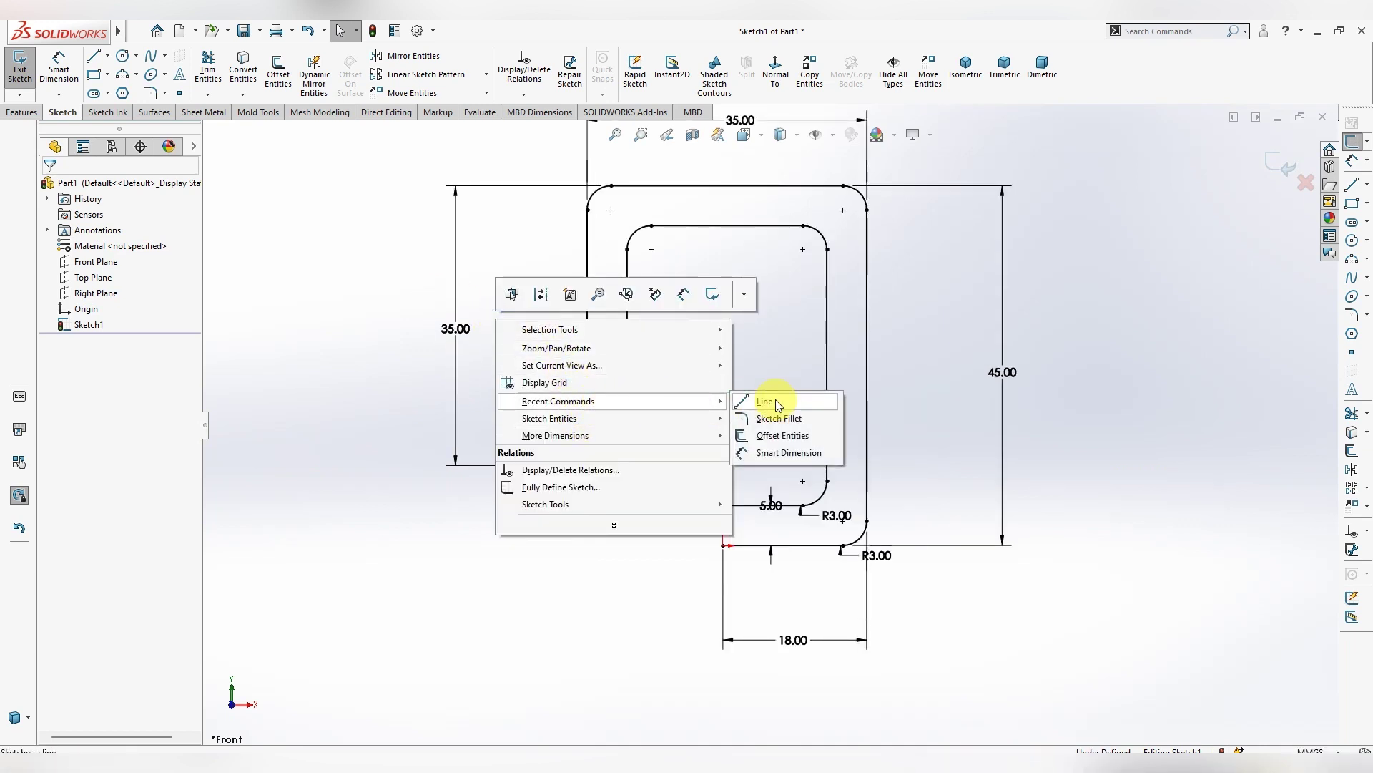
left_click(778, 404)
left_click(725, 506)
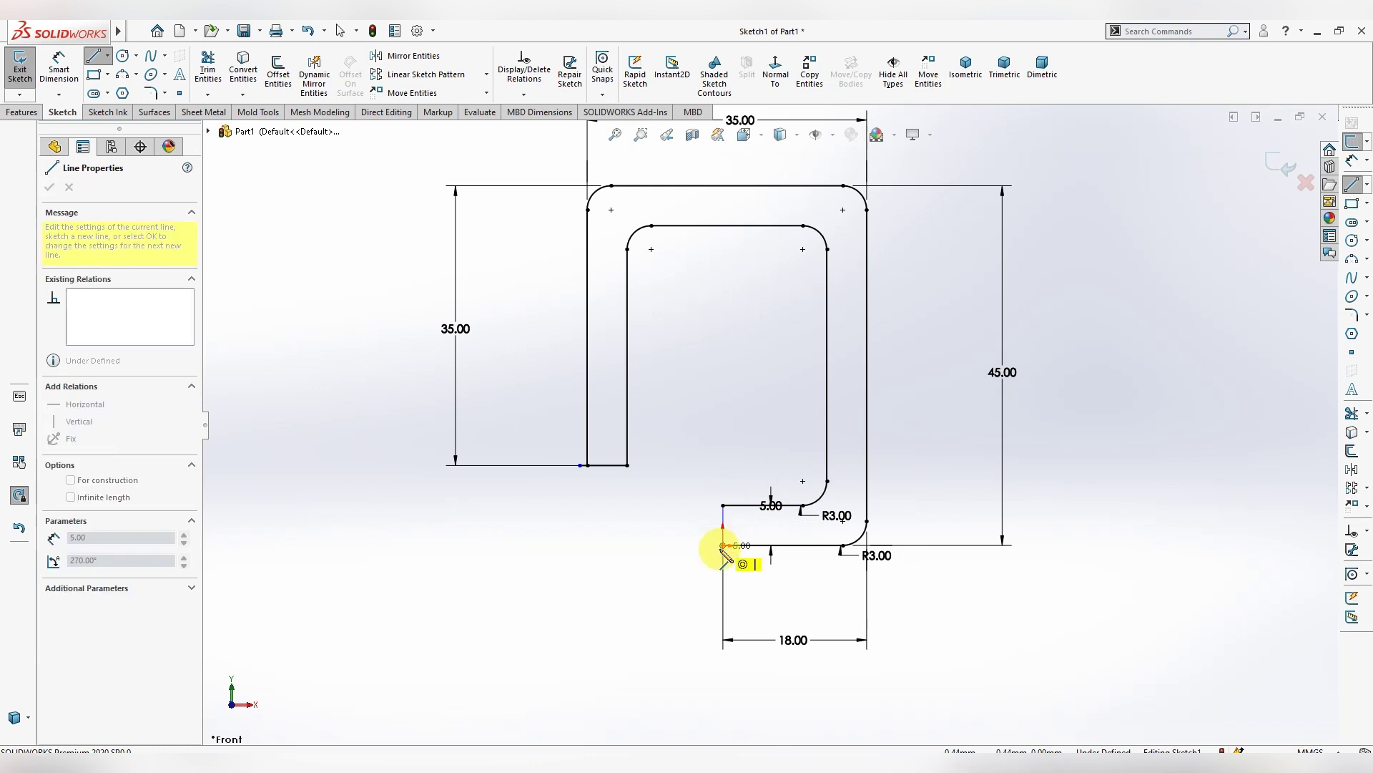
key("Escape")
Join the left leg's corner lines with a Trim Entities corner trim
left_click(217, 86)
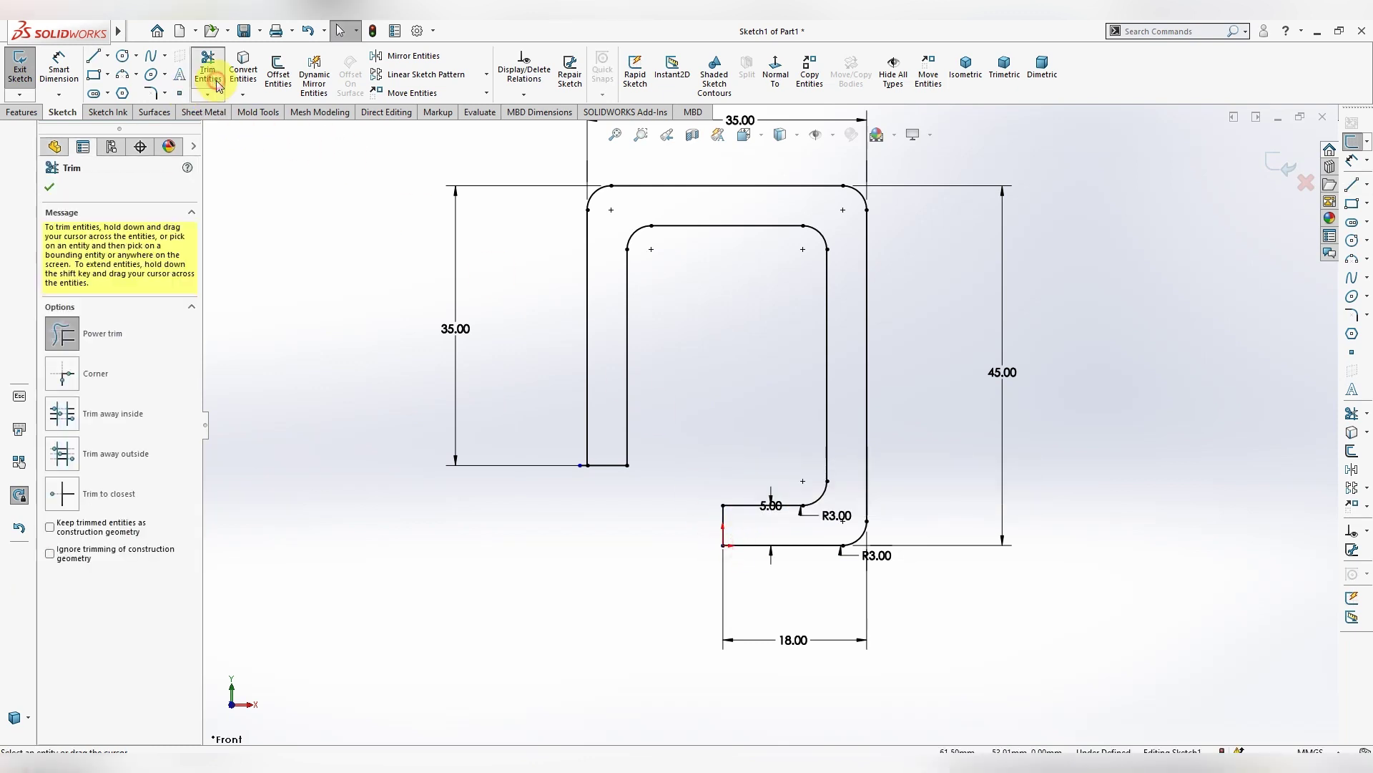
left_click(61, 366)
left_click(606, 465)
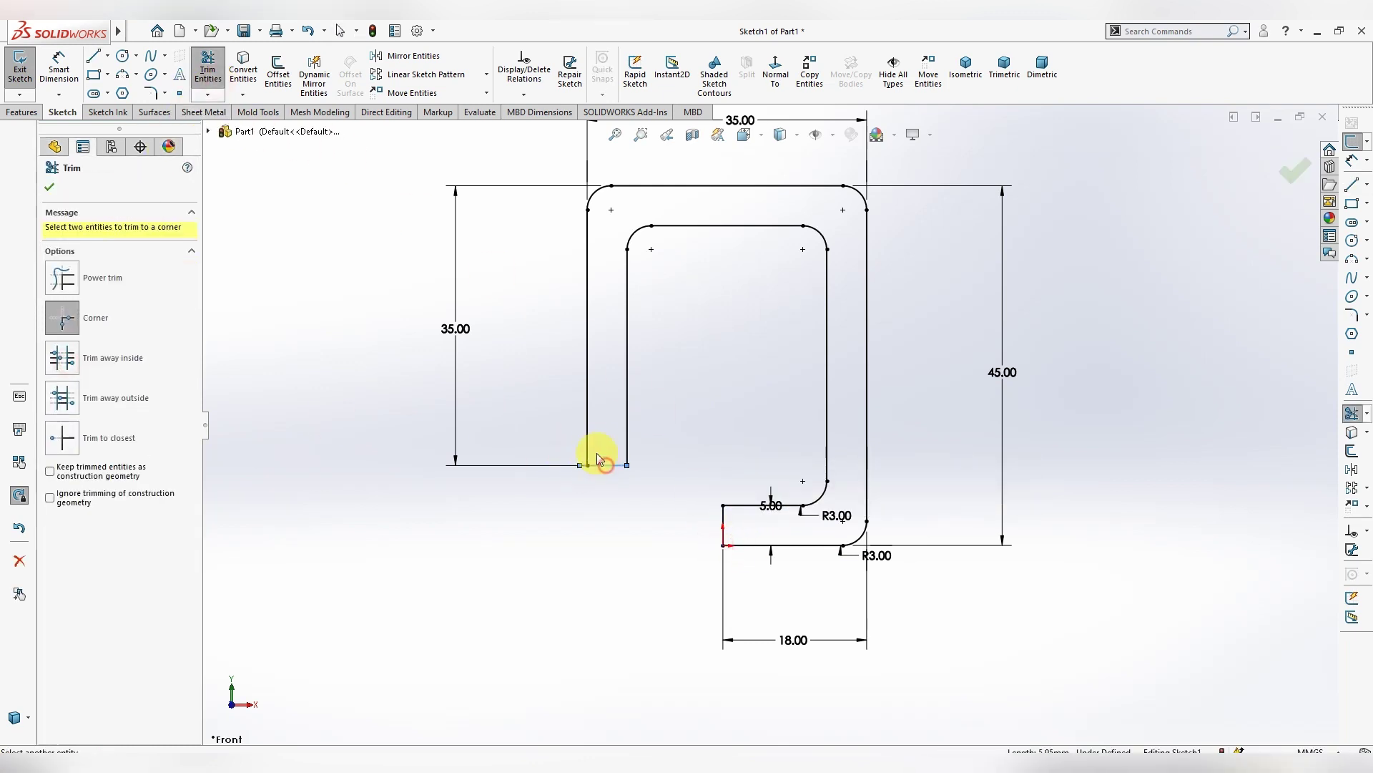
left_click(583, 439)
key("Escape")
key("f")
key("z")
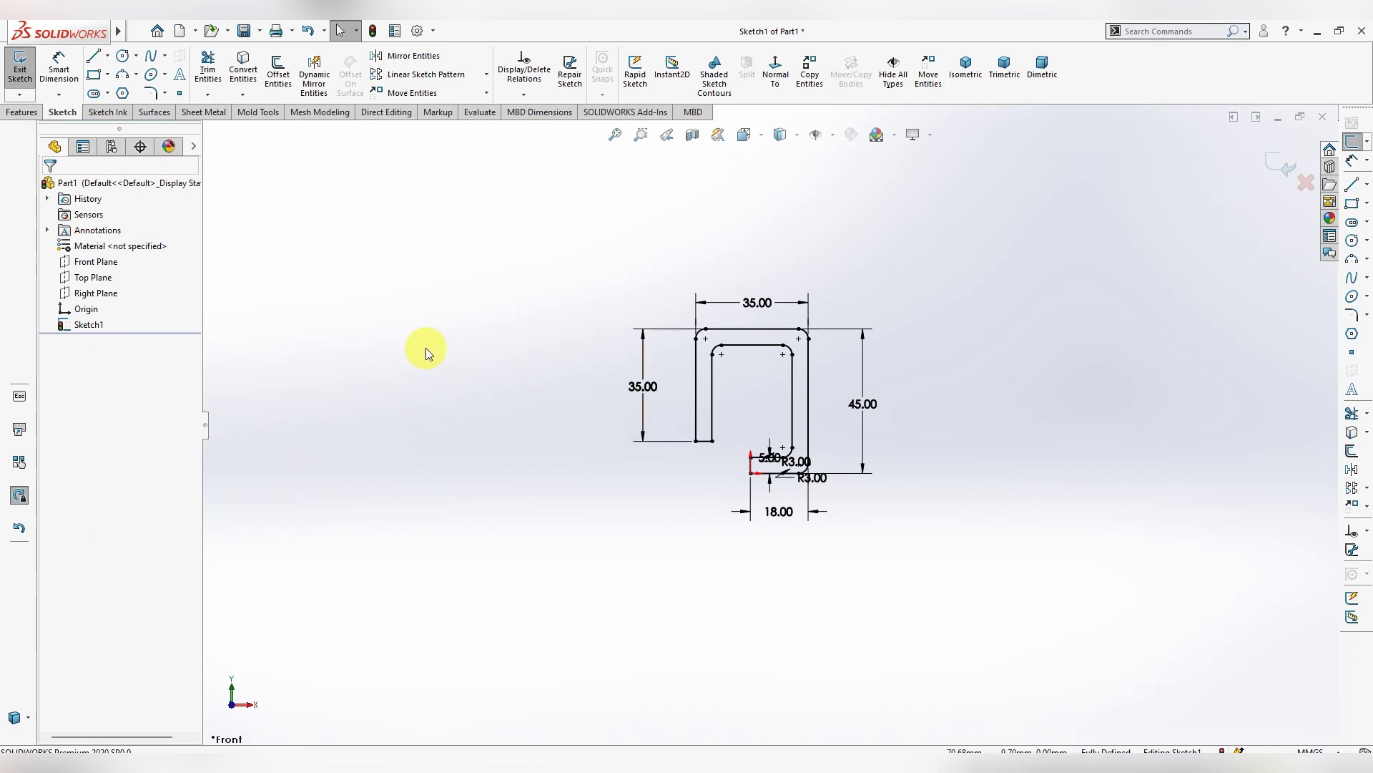
Extrude the profile 80 mm with the Mid Plane end condition
left_click(36, 112)
left_click(26, 71)
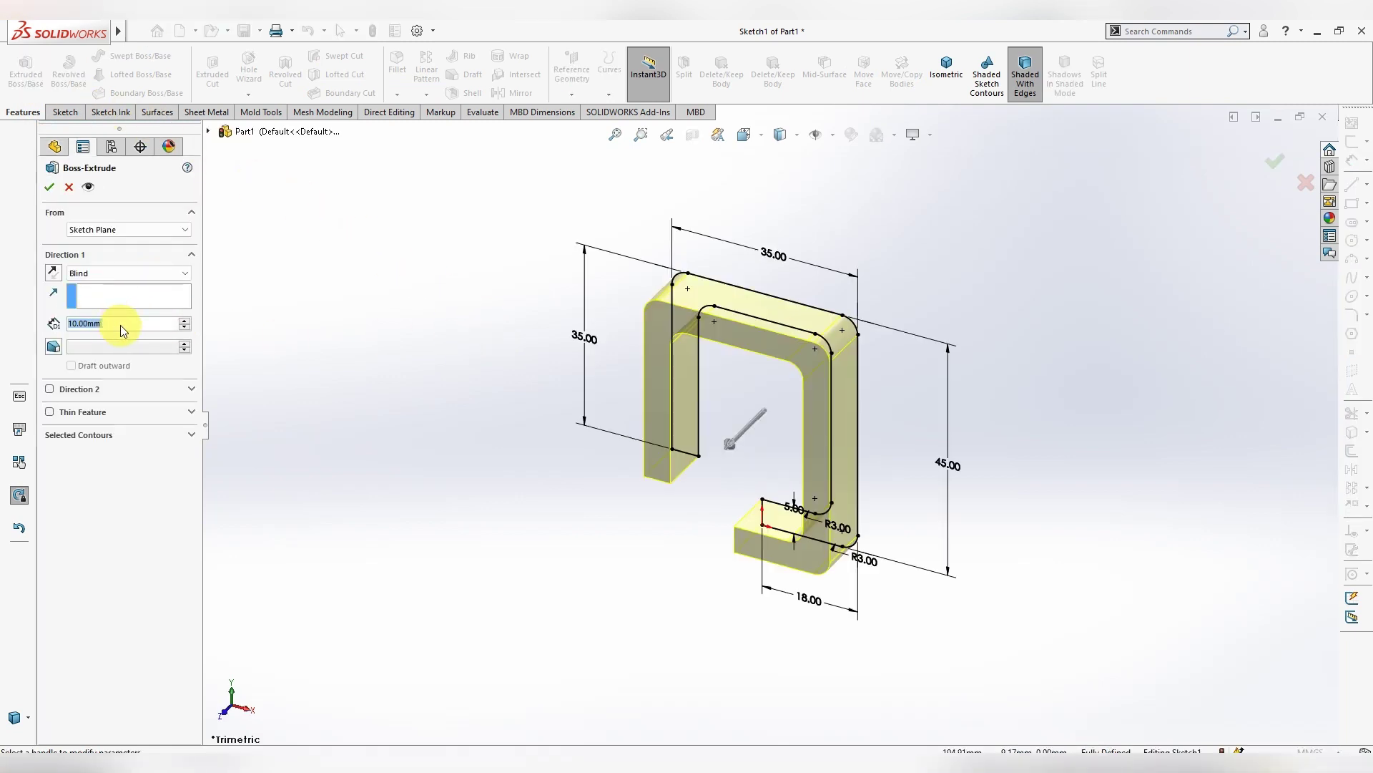
type("80")
key("Return")
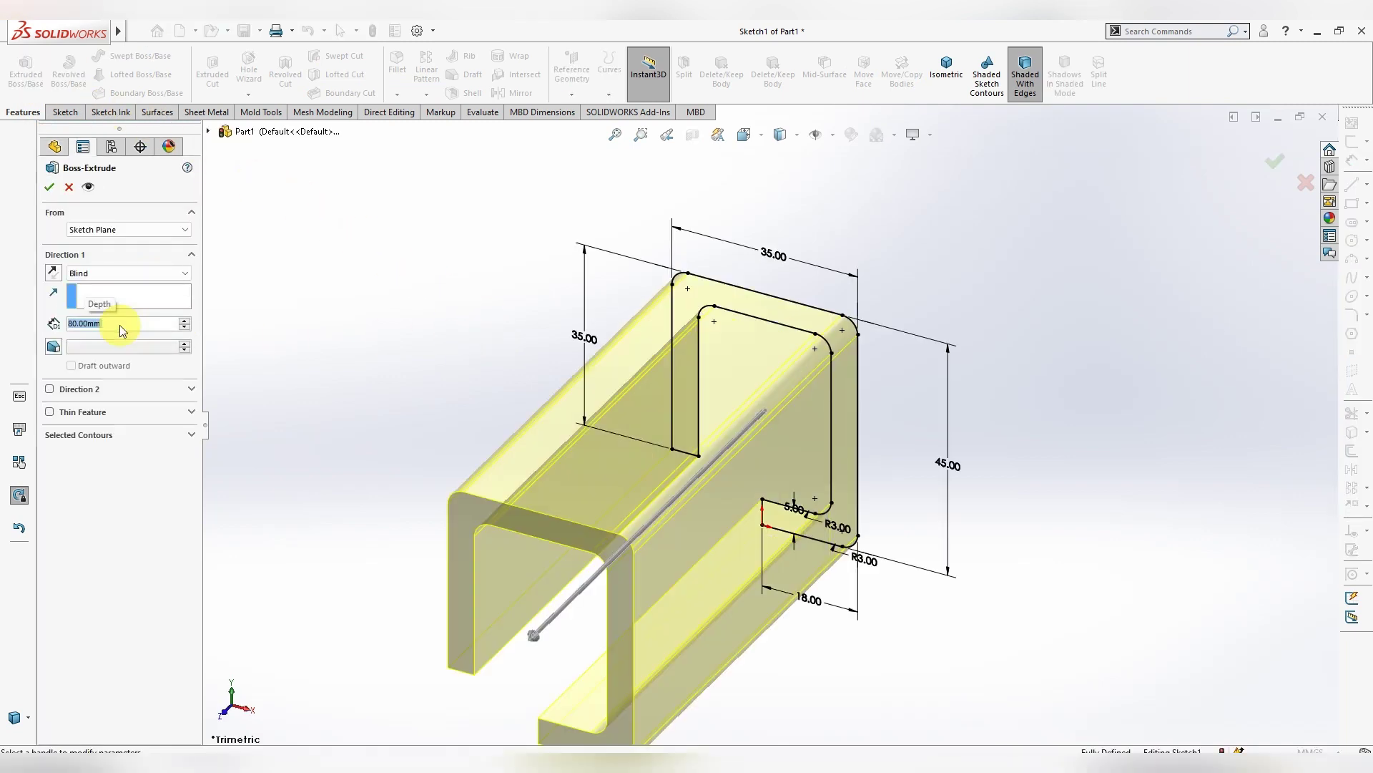
left_click(88, 272)
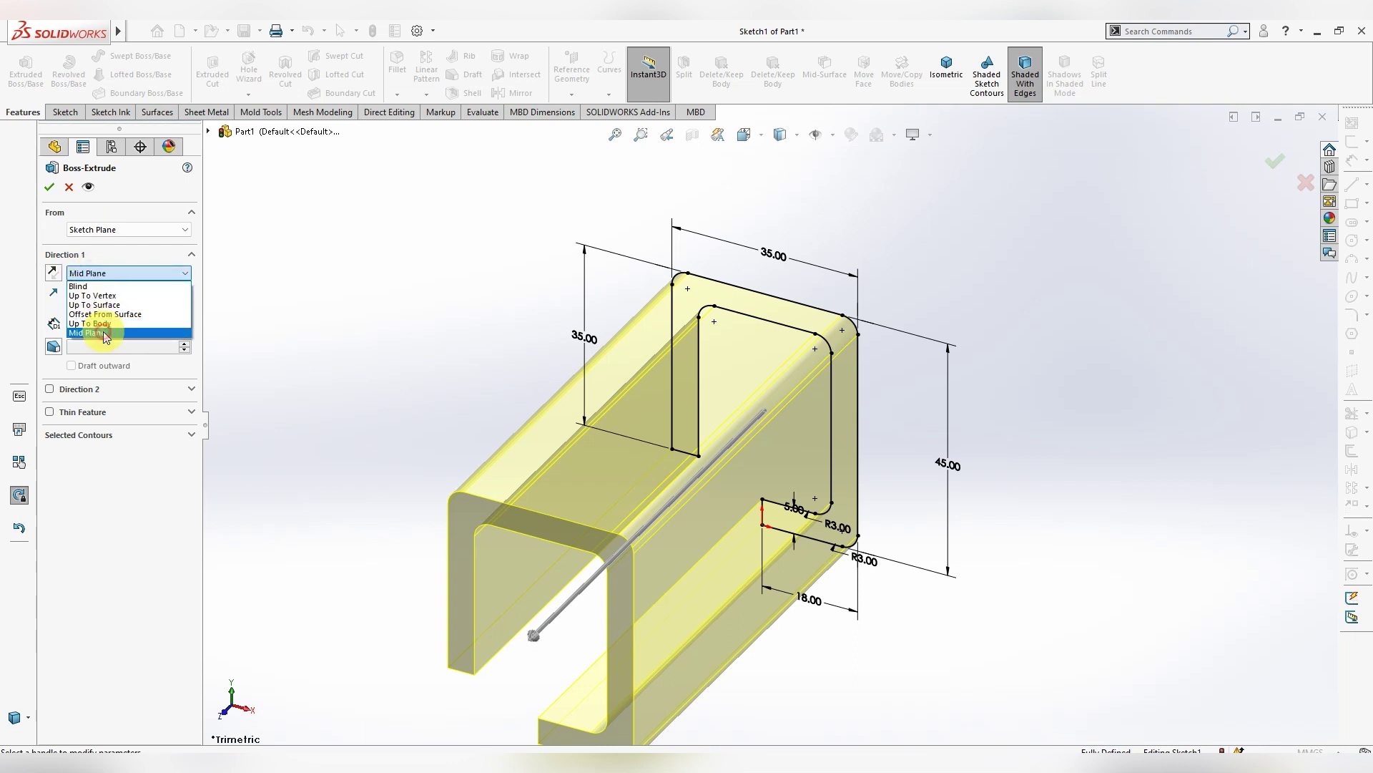
left_click(100, 333)
left_click(49, 186)
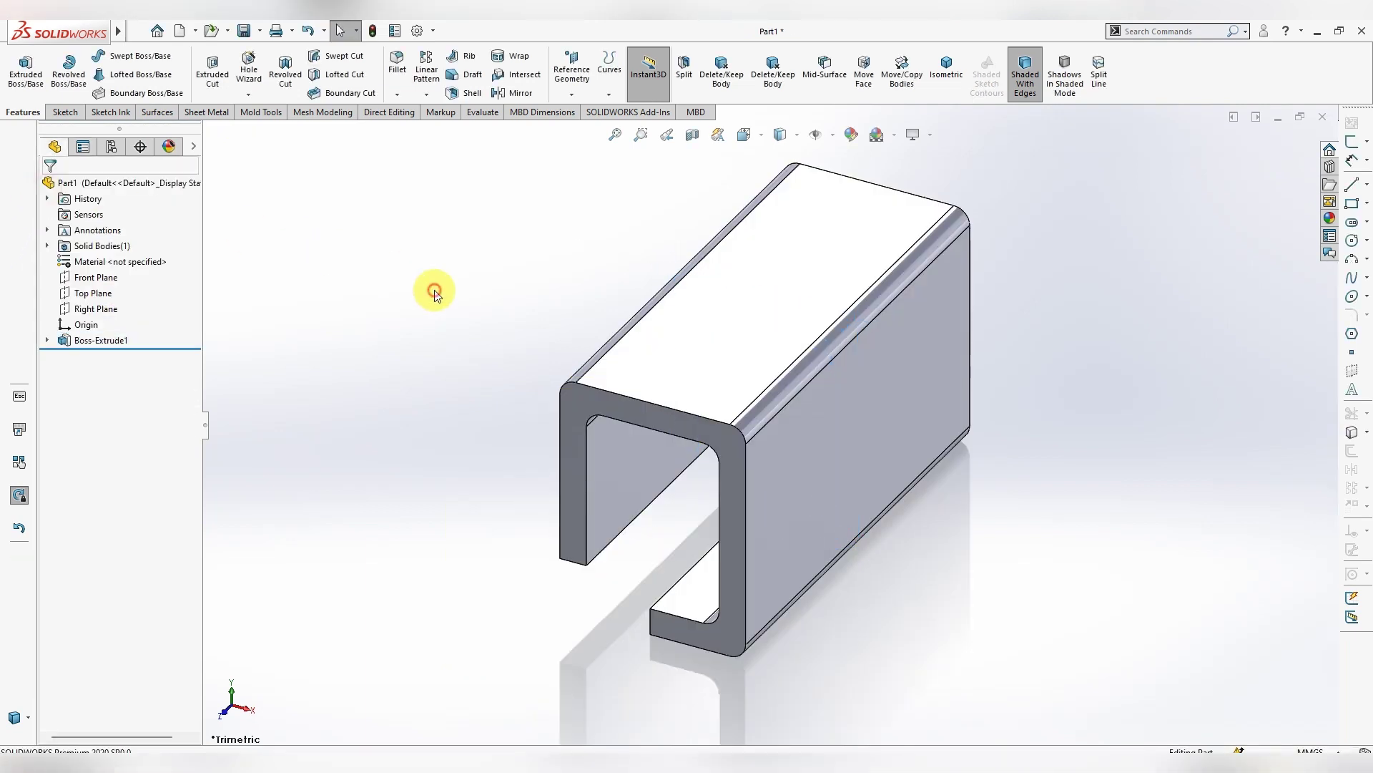
scroll(823, 500, "up", 3)
mouse_move(791, 500)
middle_mouse_down()
mouse_move(928, 458)
mouse_move(1024, 347)
mouse_move(996, 444)
mouse_move(968, 337)
mouse_move(950, 390)
middle_mouse_up()
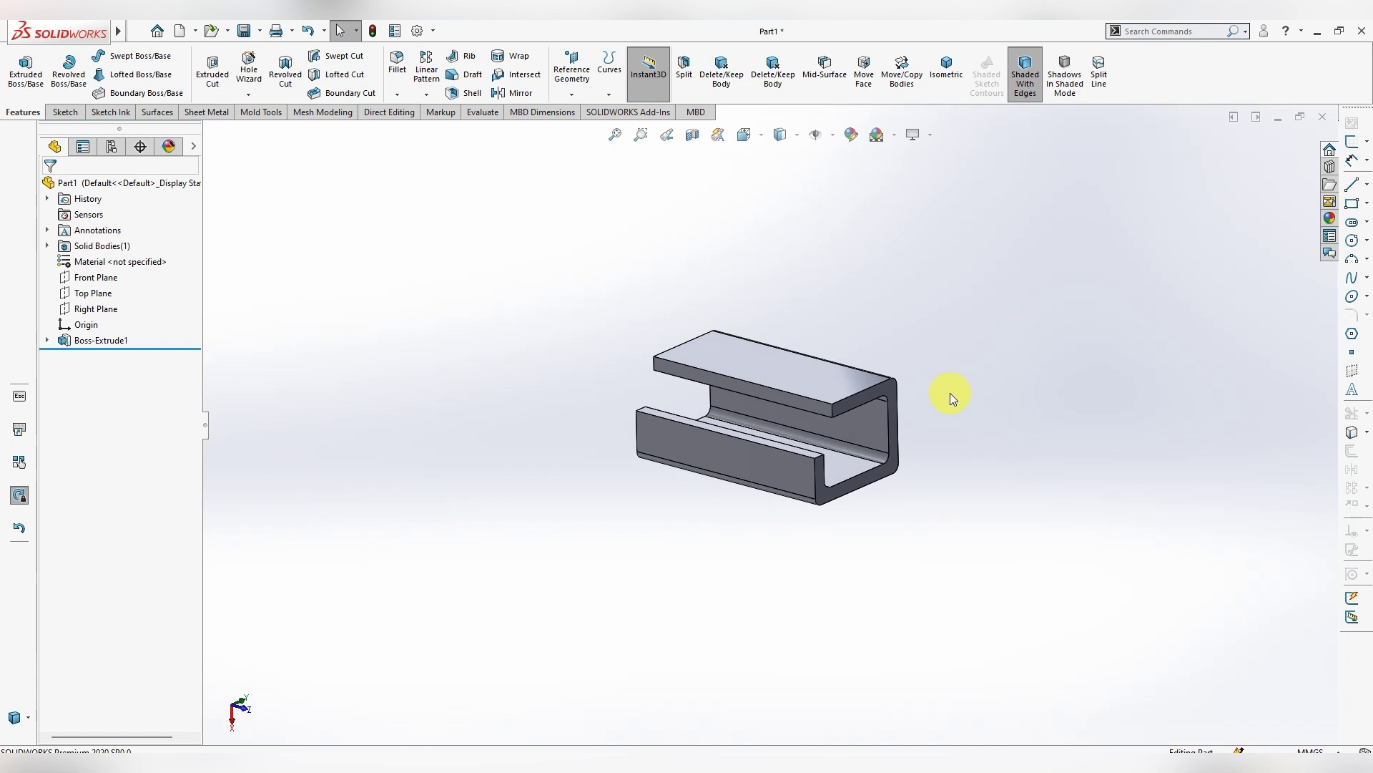
mouse_move(903, 500)
middle_mouse_down()
mouse_move(834, 515)
mouse_move(894, 515)
mouse_move(927, 543)
mouse_move(936, 685)
middle_mouse_up()
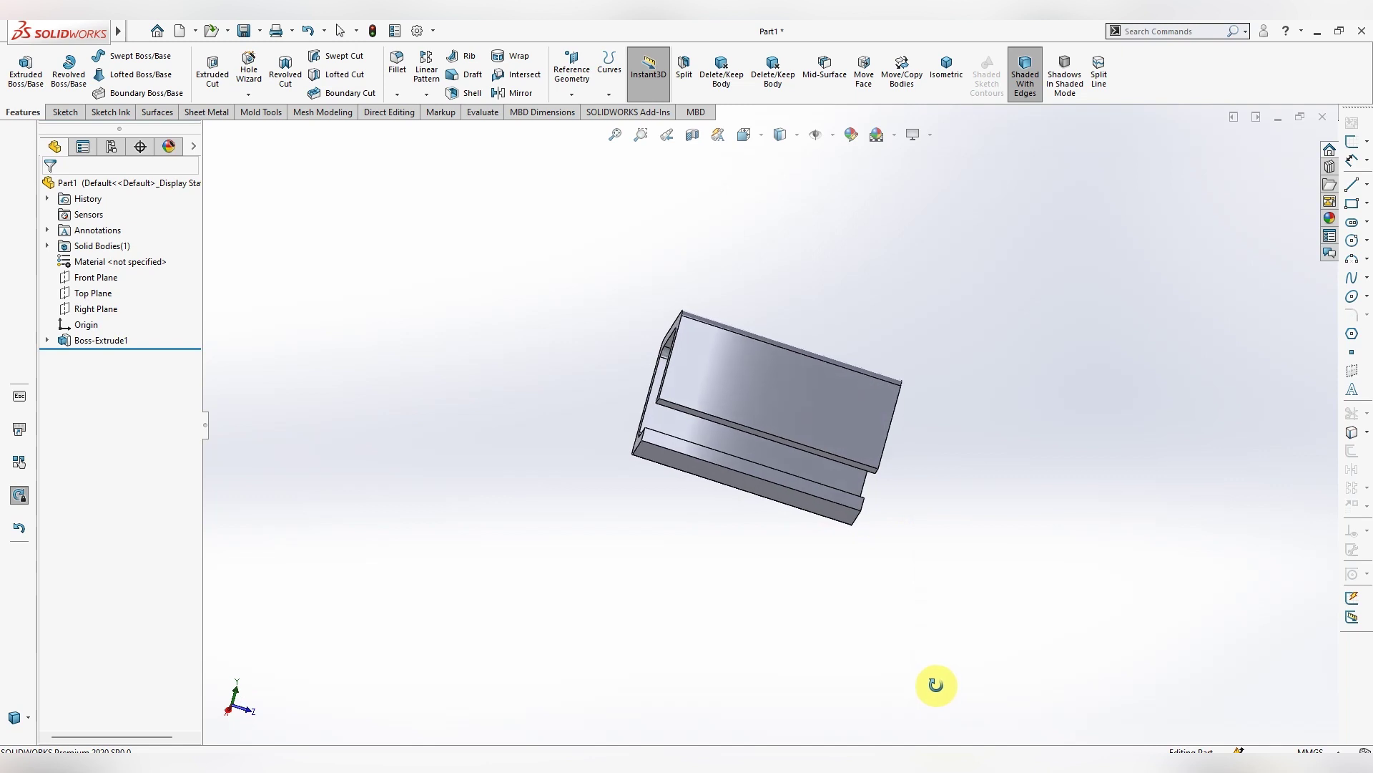
middle_click_drag(935, 685, 937, 685)
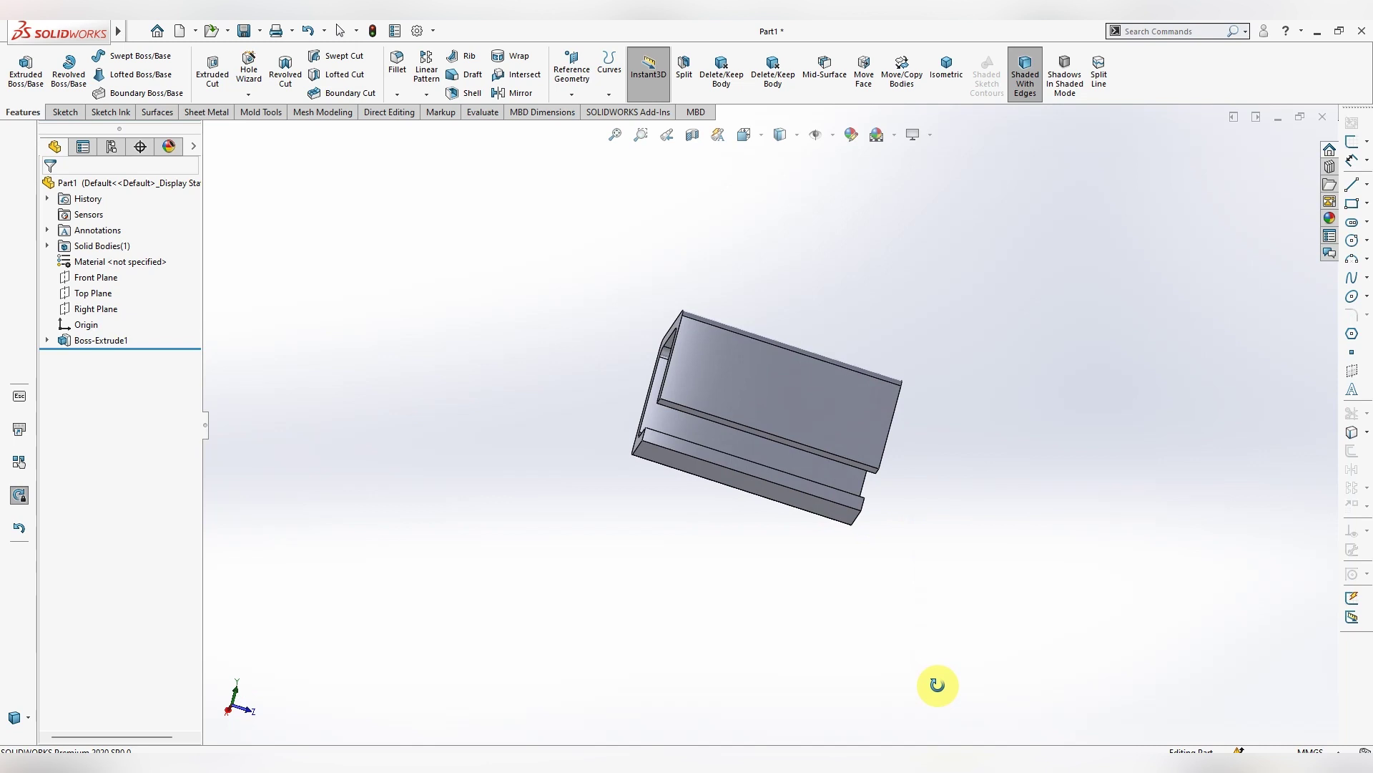
mouse_move(937, 684)
middle_mouse_down()
mouse_move(745, 521)
mouse_move(668, 619)
mouse_move(842, 395)
middle_mouse_up()
Start a new sketch on the channel's top face, viewed Normal To
right_click(842, 394)
left_click(855, 362)
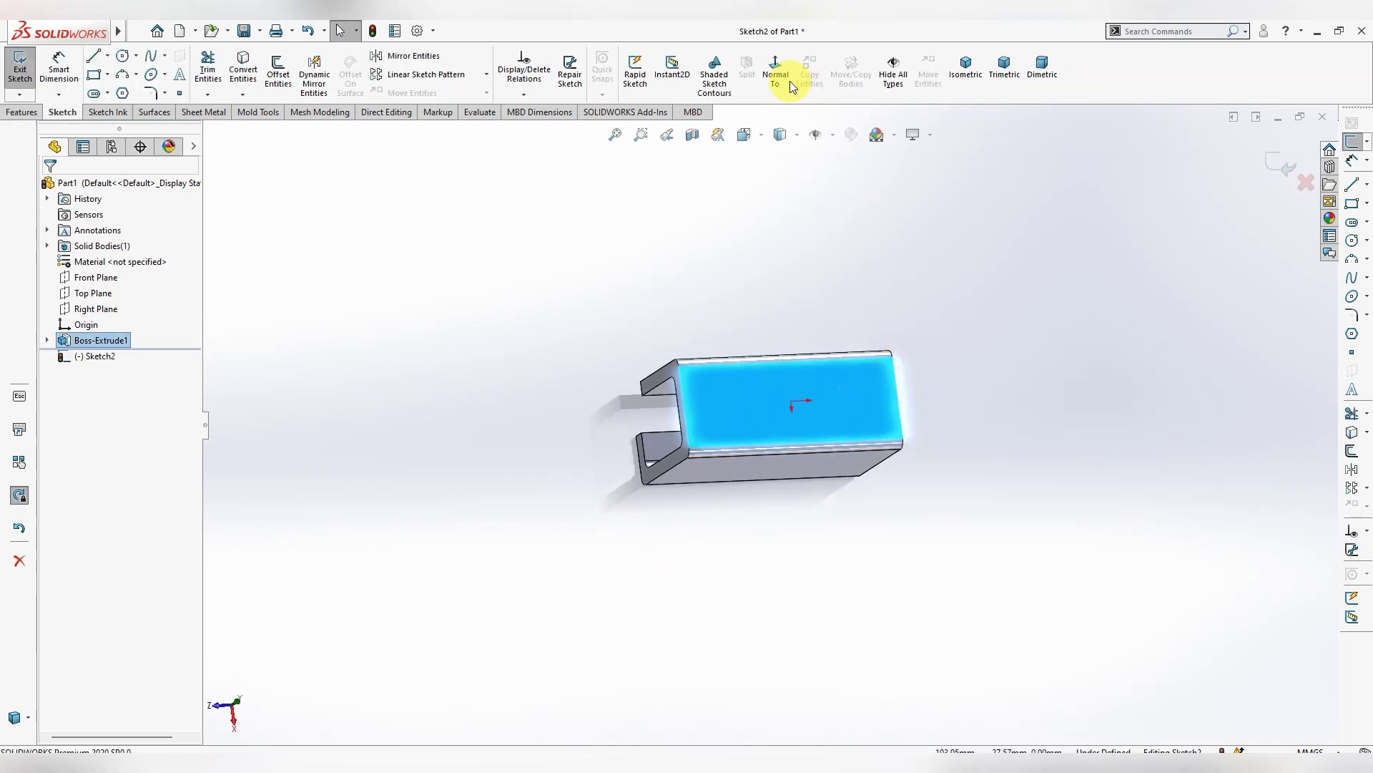
left_click(778, 75)
scroll(573, 412, "up", 3)
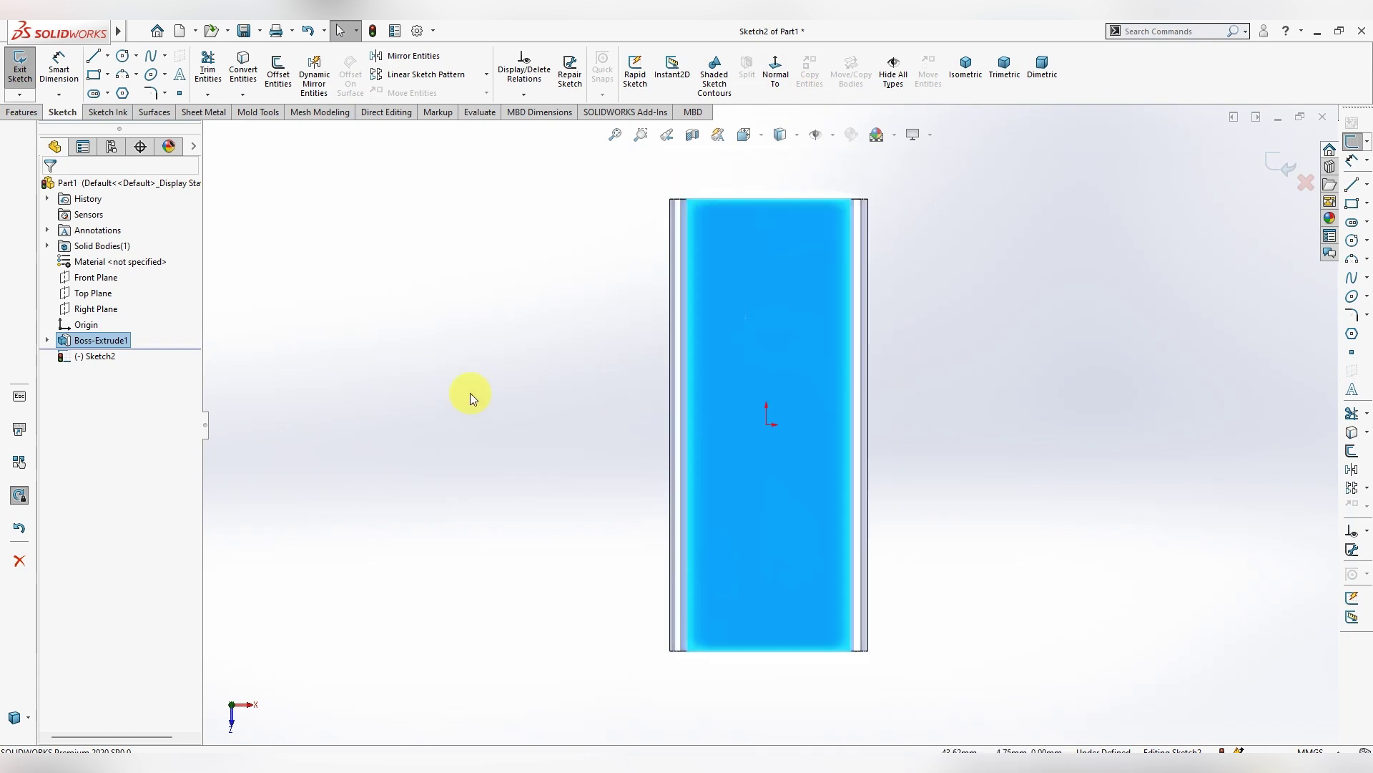
left_click(930, 434)
scroll(969, 418, "down", 2)
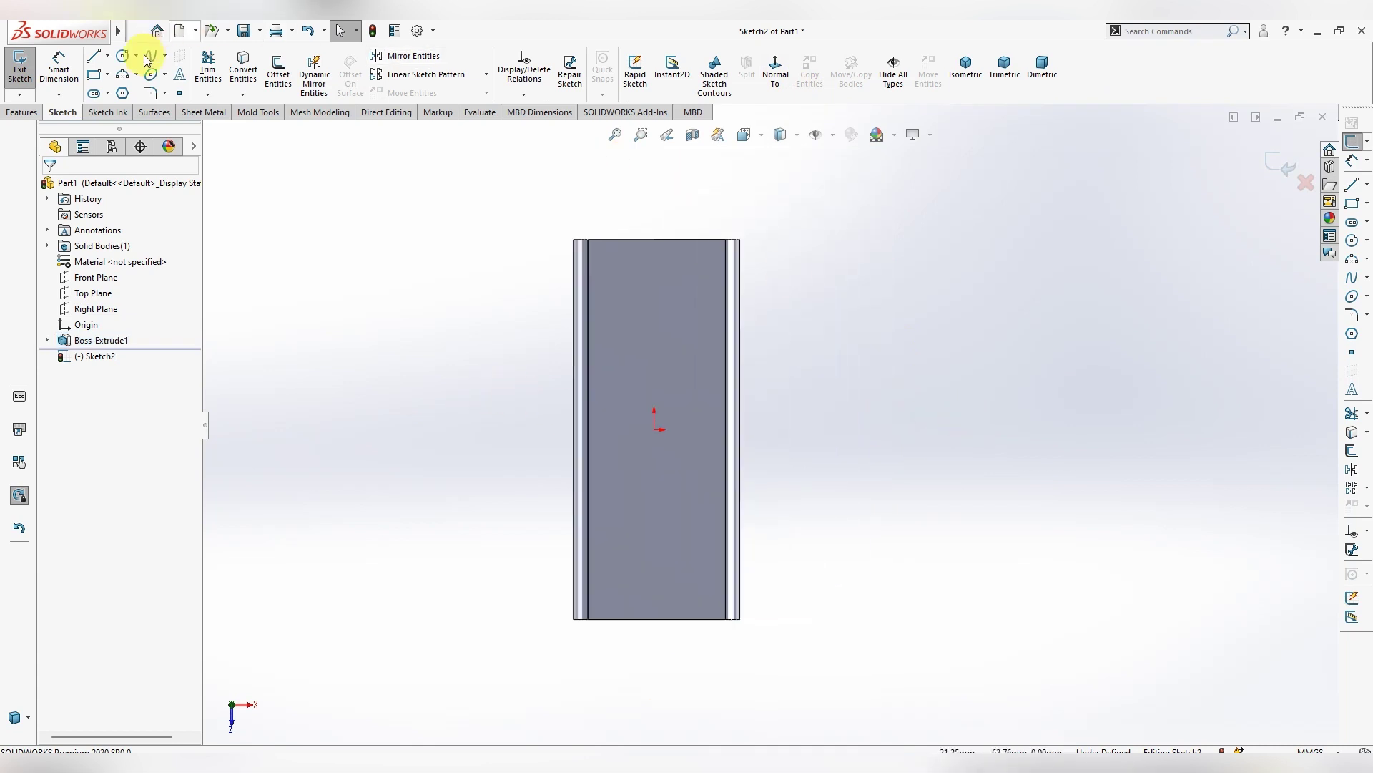
Draw a Center Rectangle centred on the origin
left_click(107, 75)
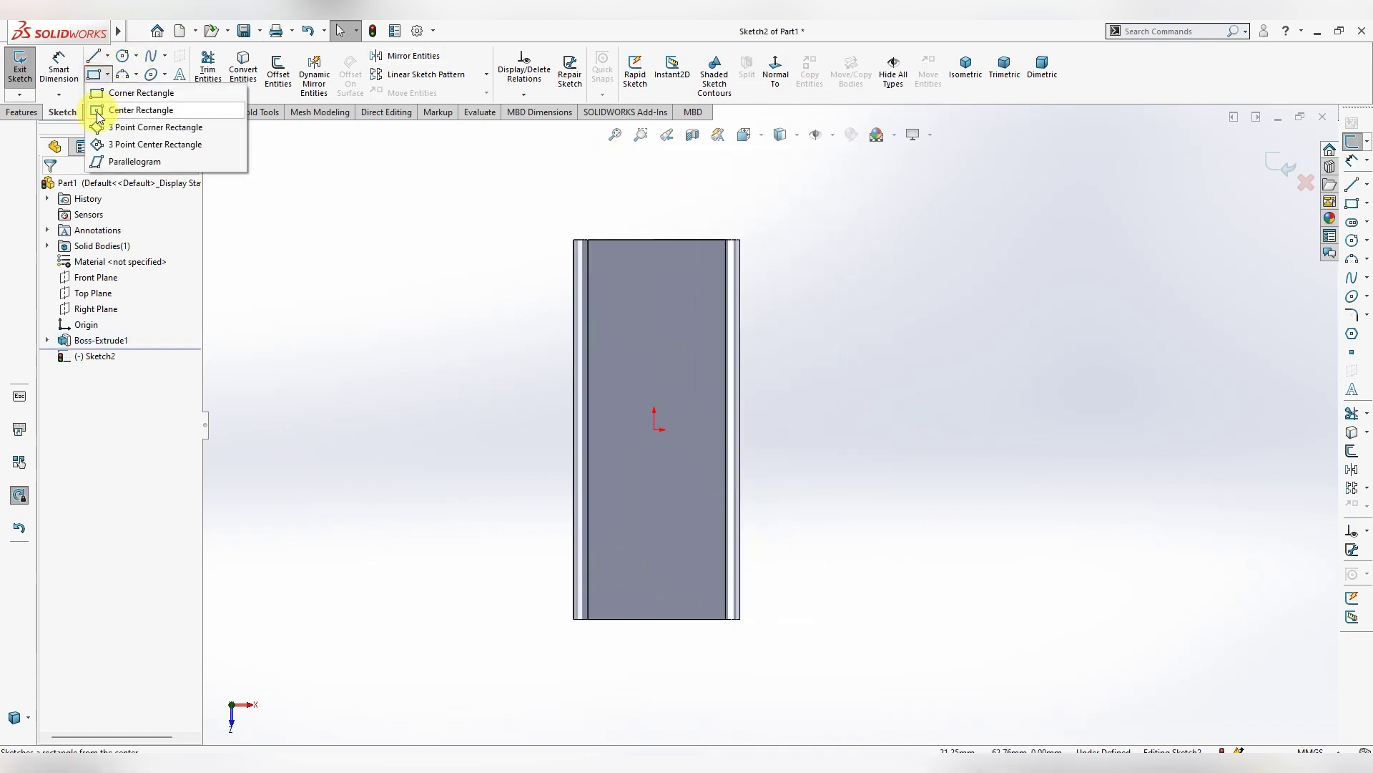
left_click(118, 109)
left_click(656, 431)
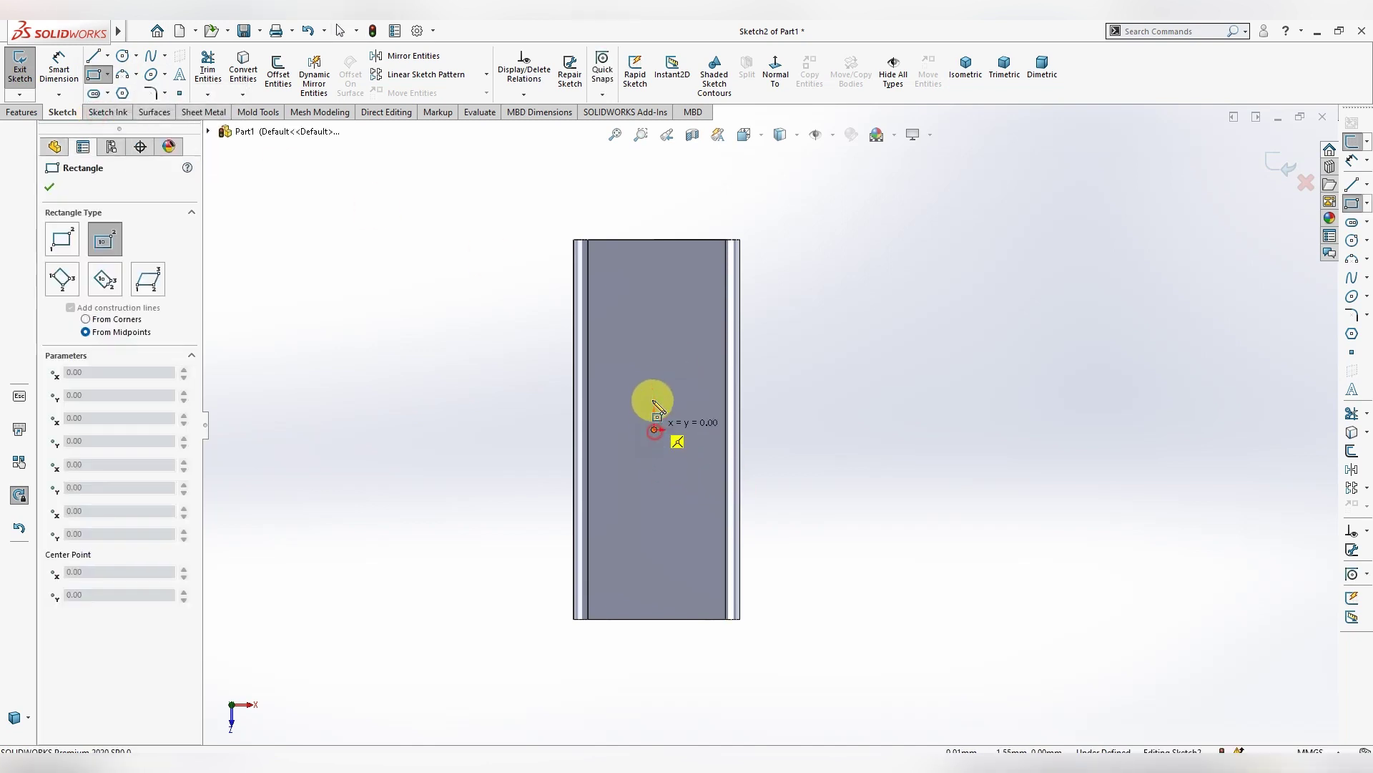
left_click(687, 303)
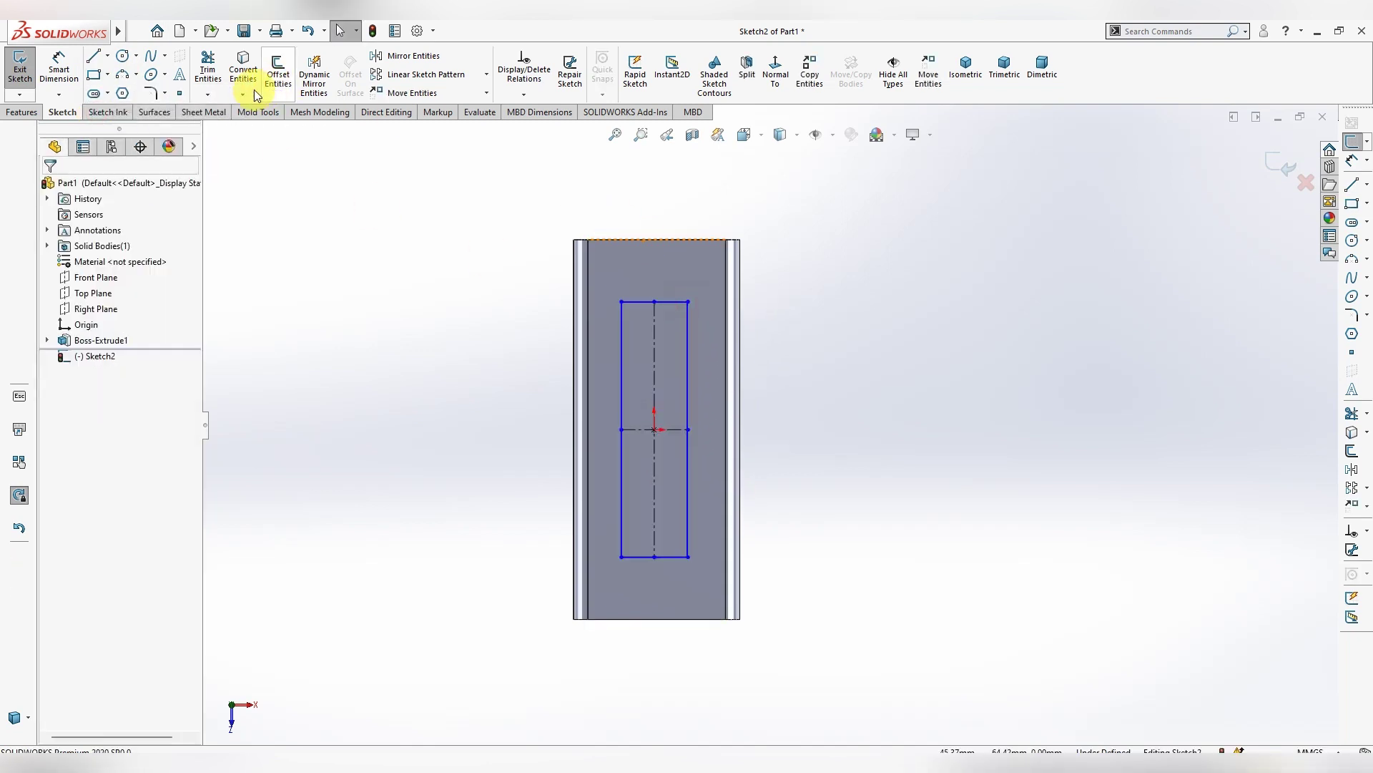
left_click(59, 65)
Dimension the centre rectangle's side to 50 mm and its top edge to 12 mm
left_click(685, 388)
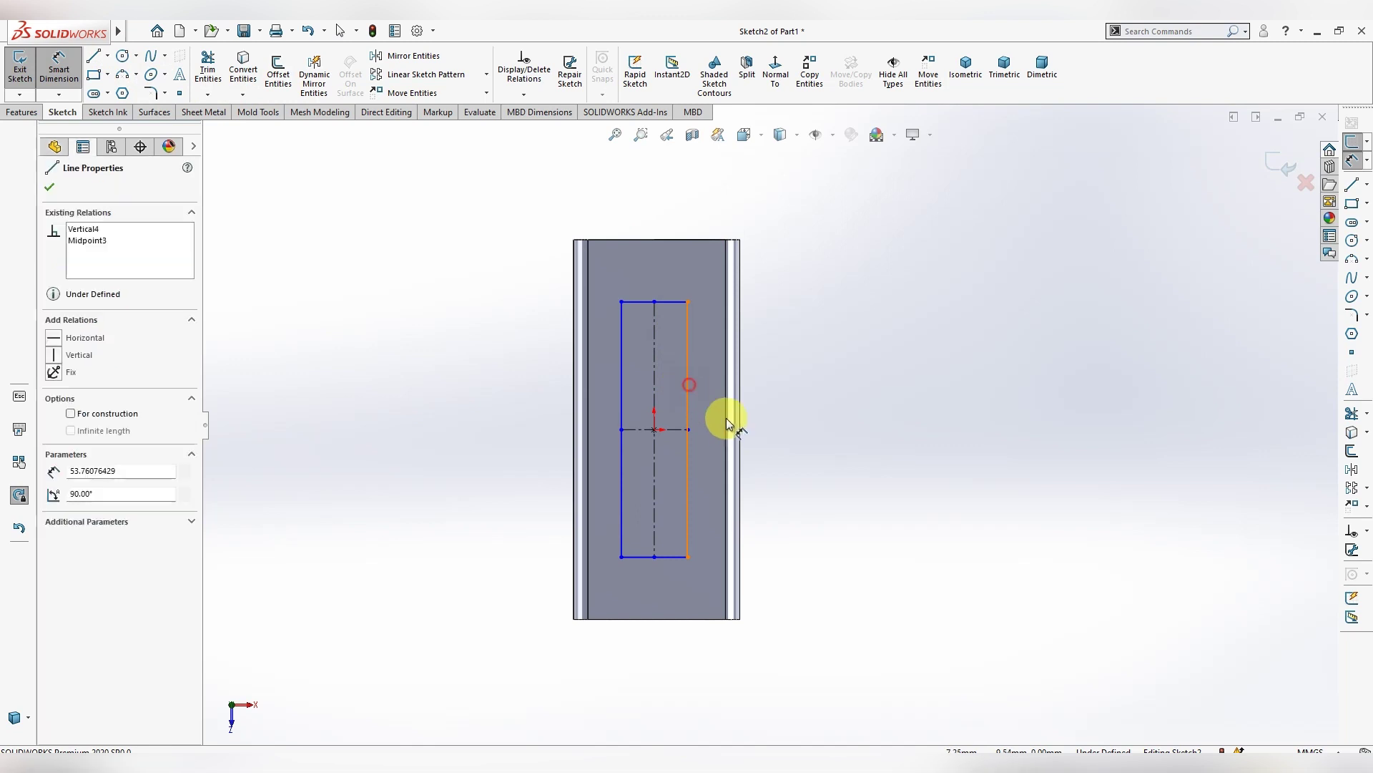
left_click(799, 434)
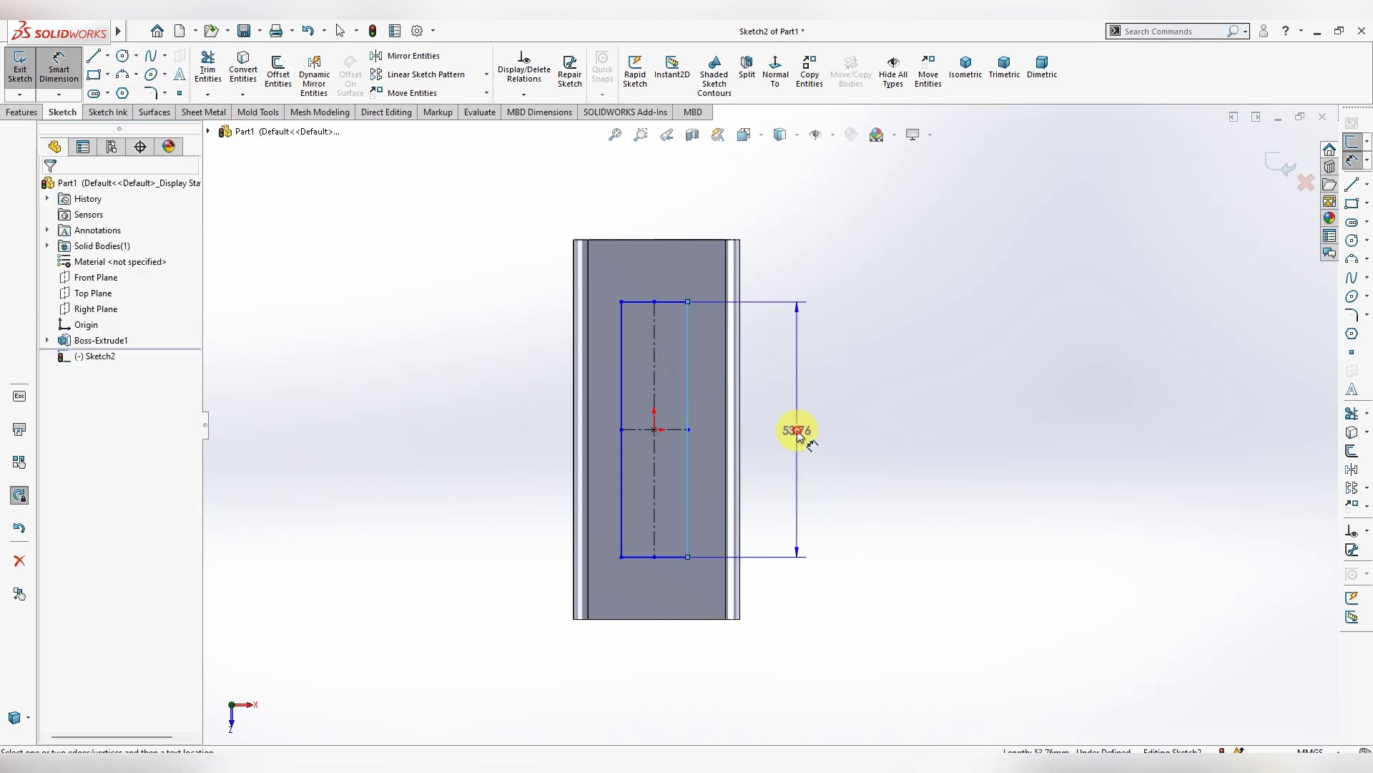
type("50")
key("Return")
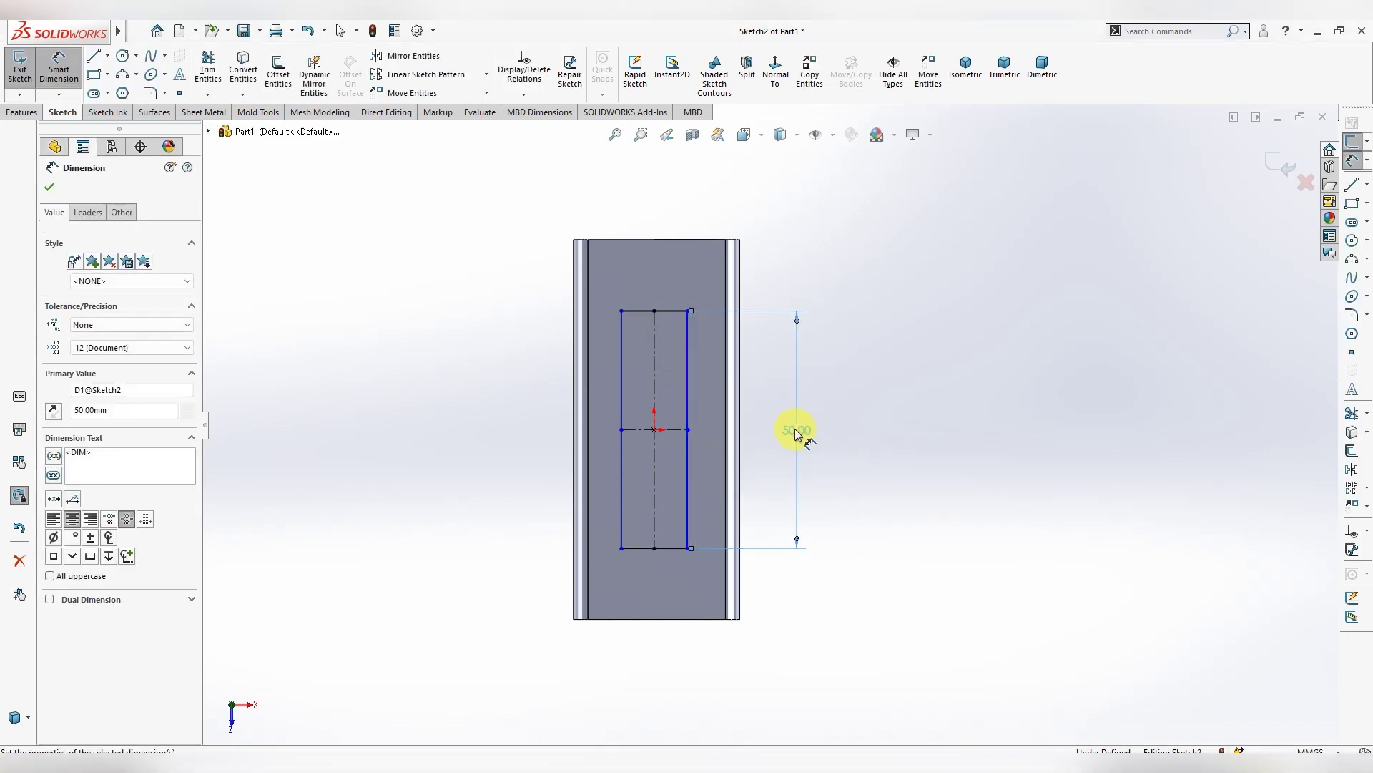
left_click(641, 315)
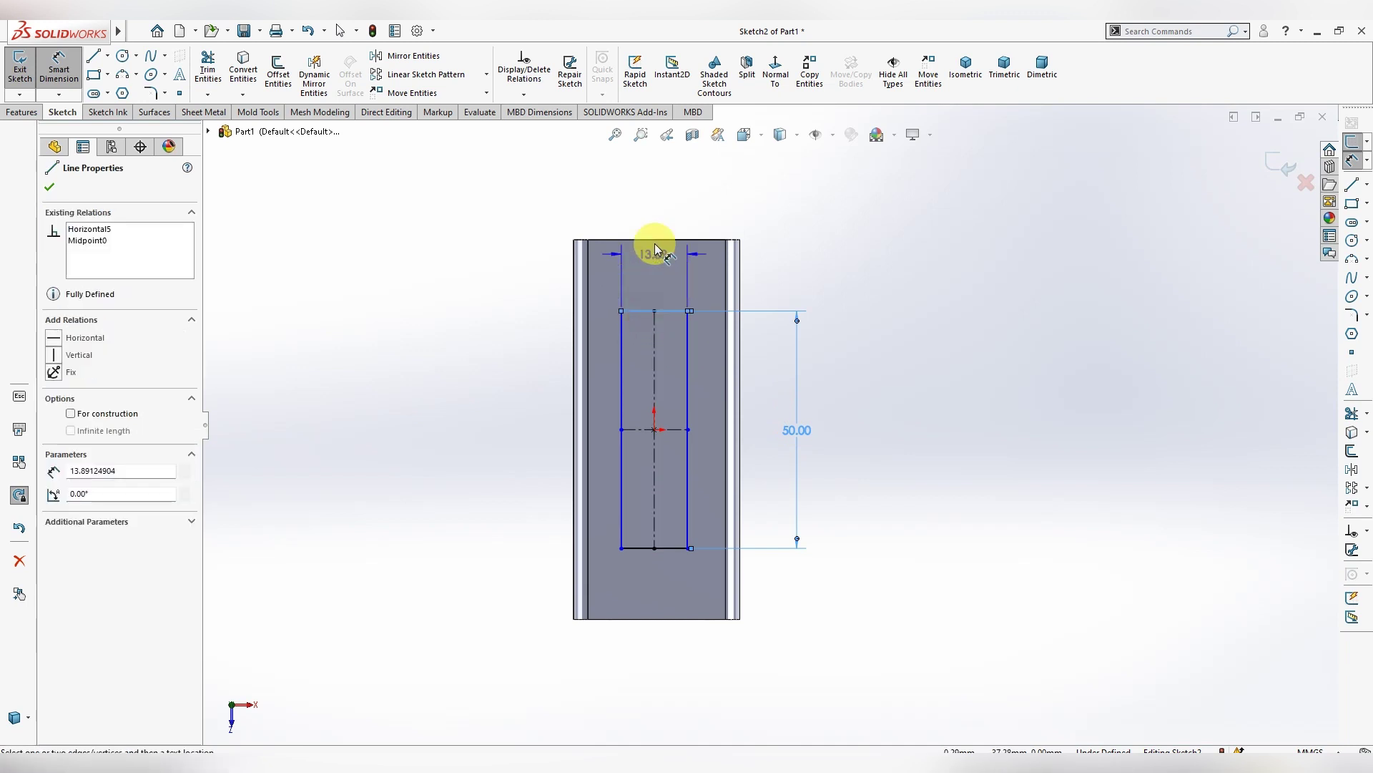
left_click(660, 209)
type("12")
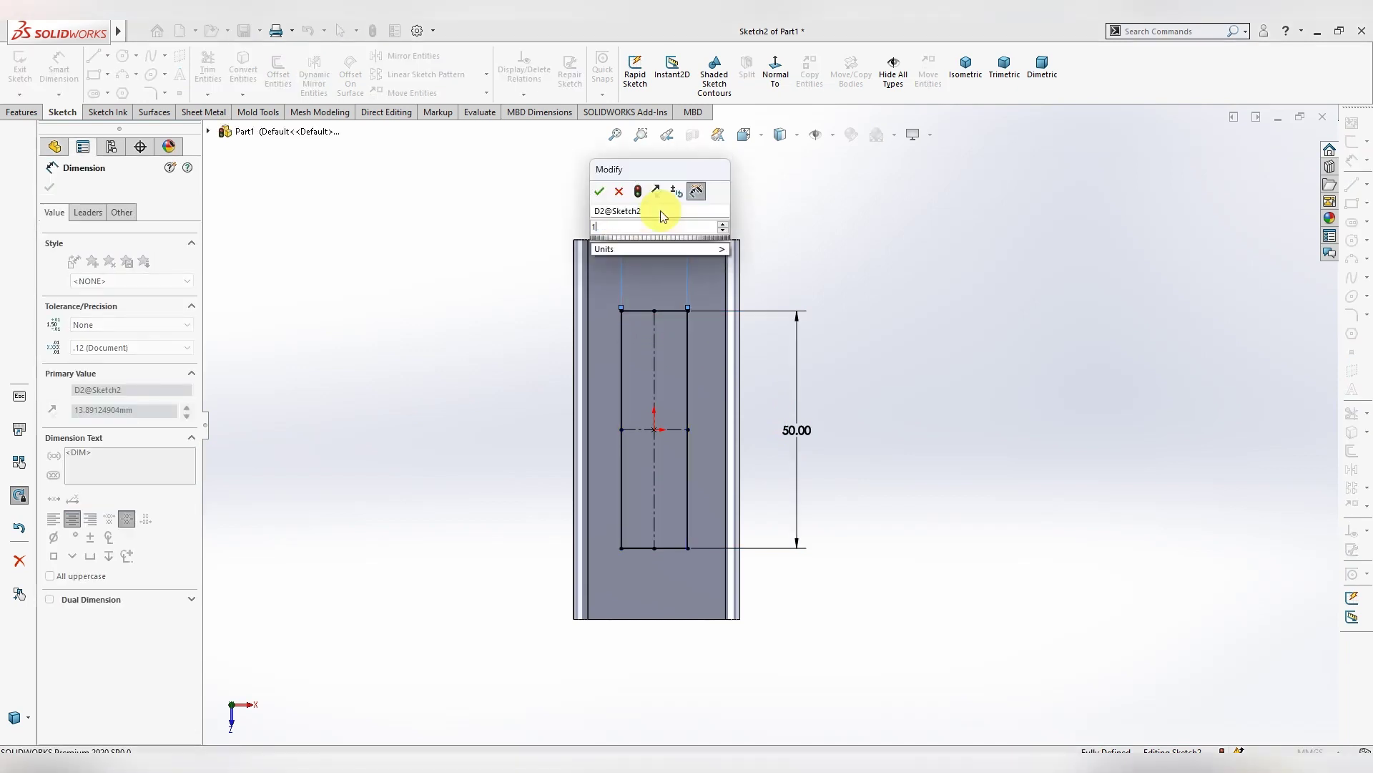
key("Return")
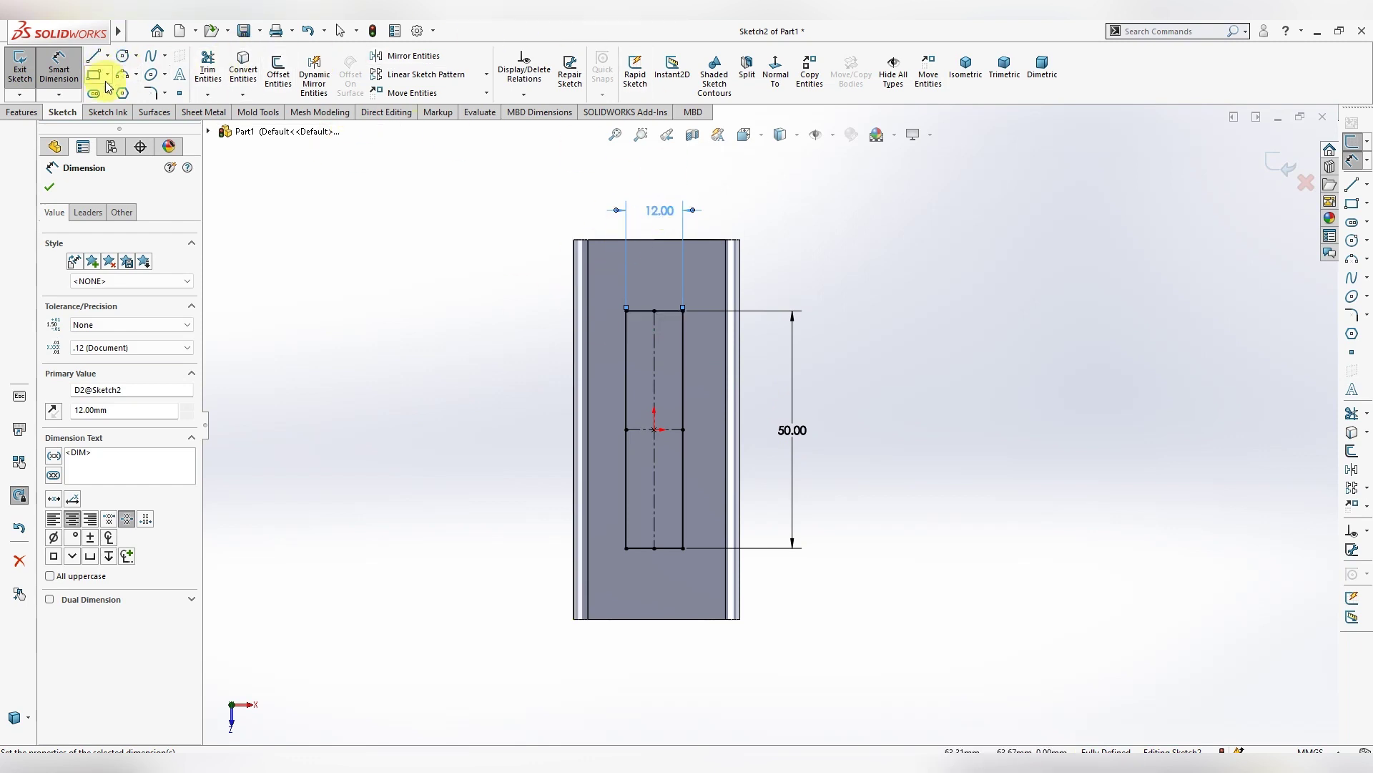
Round all four corners of the 12 × 50 slot rectangle with 3 mm sketch fillets, accepting each warning
left_click(163, 97)
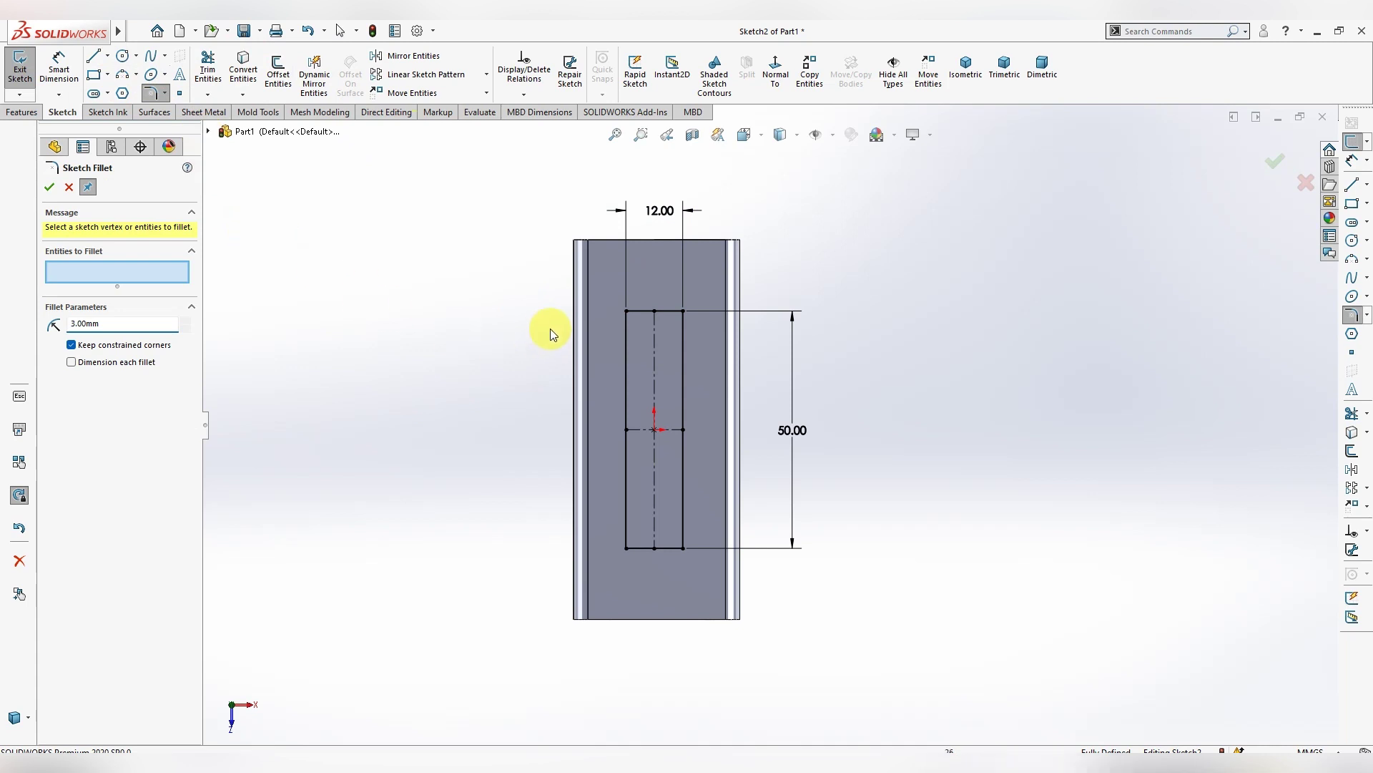
left_click(636, 316)
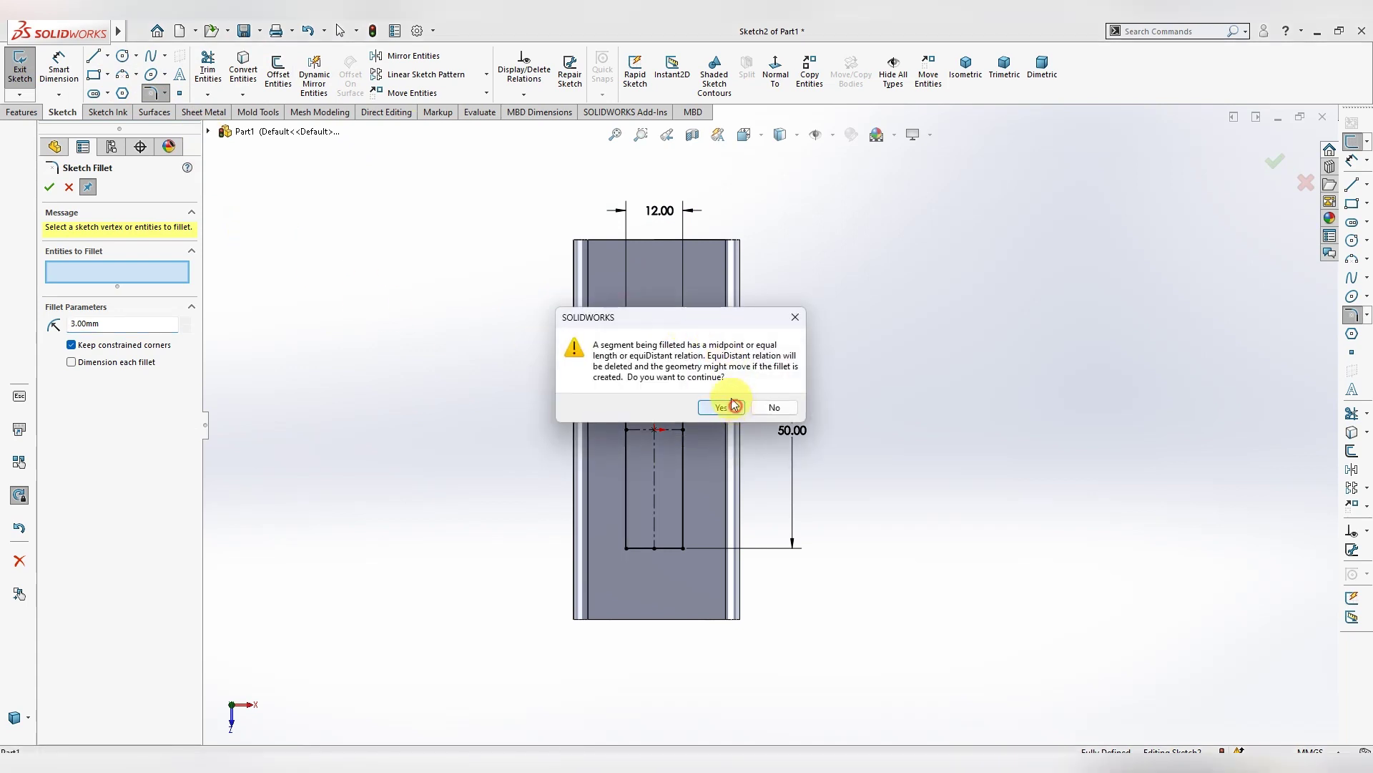
left_click(728, 404)
left_click(682, 310)
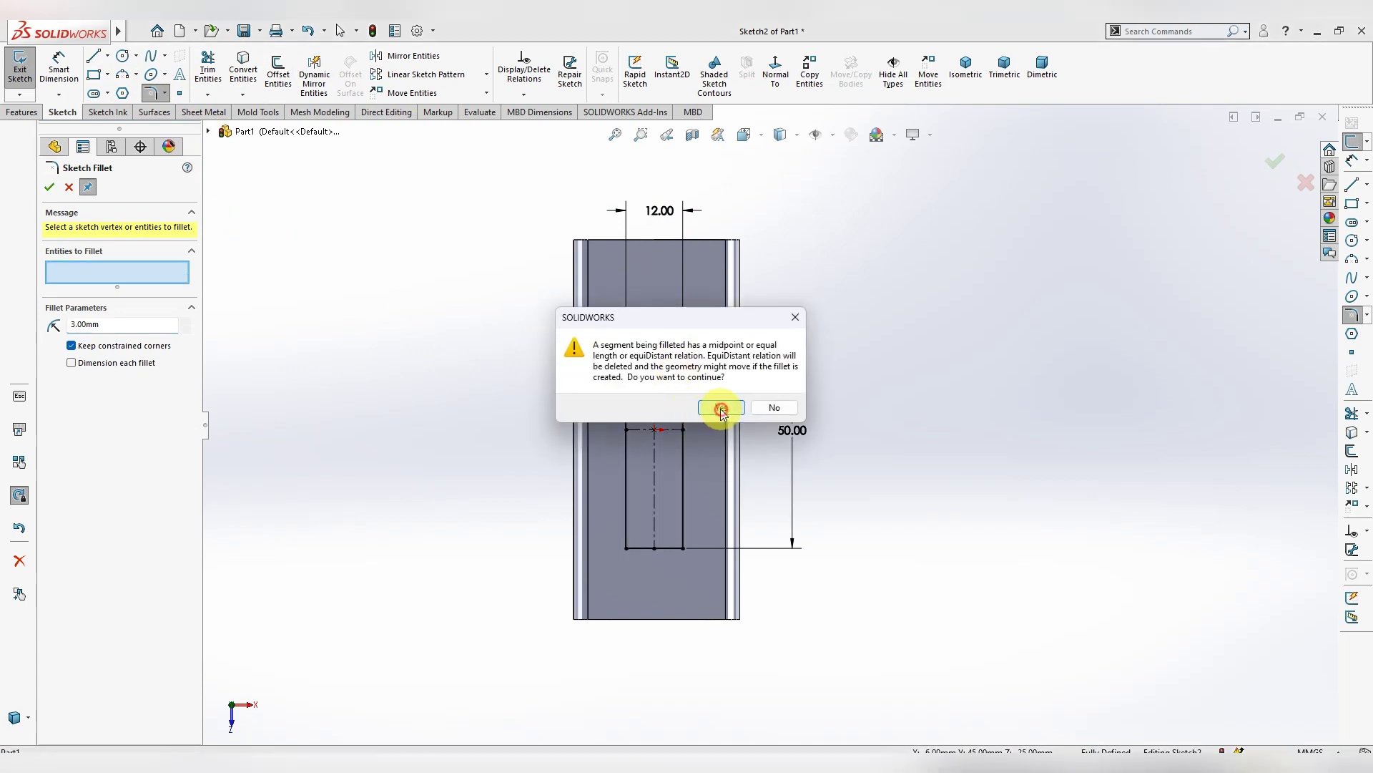
left_click(717, 406)
left_click(682, 547)
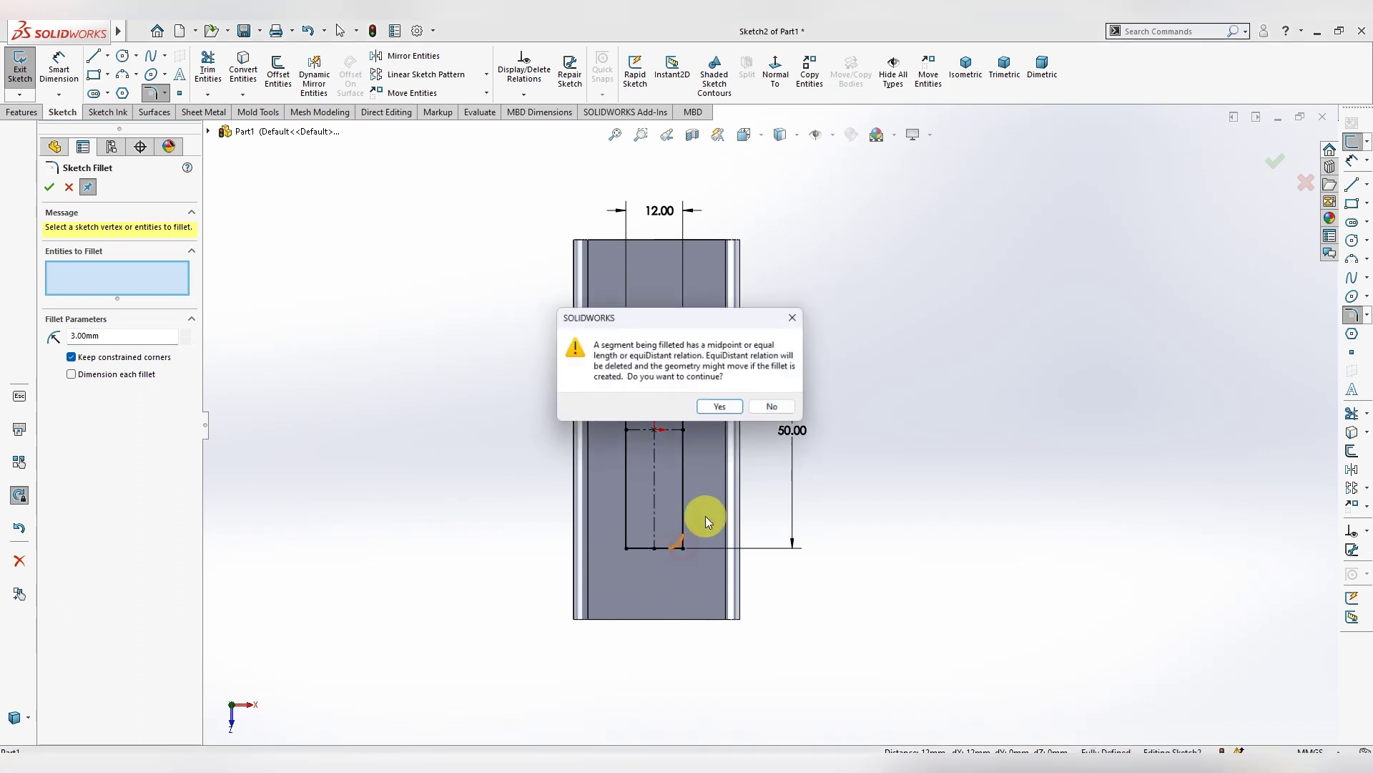
left_click(706, 409)
left_click(626, 548)
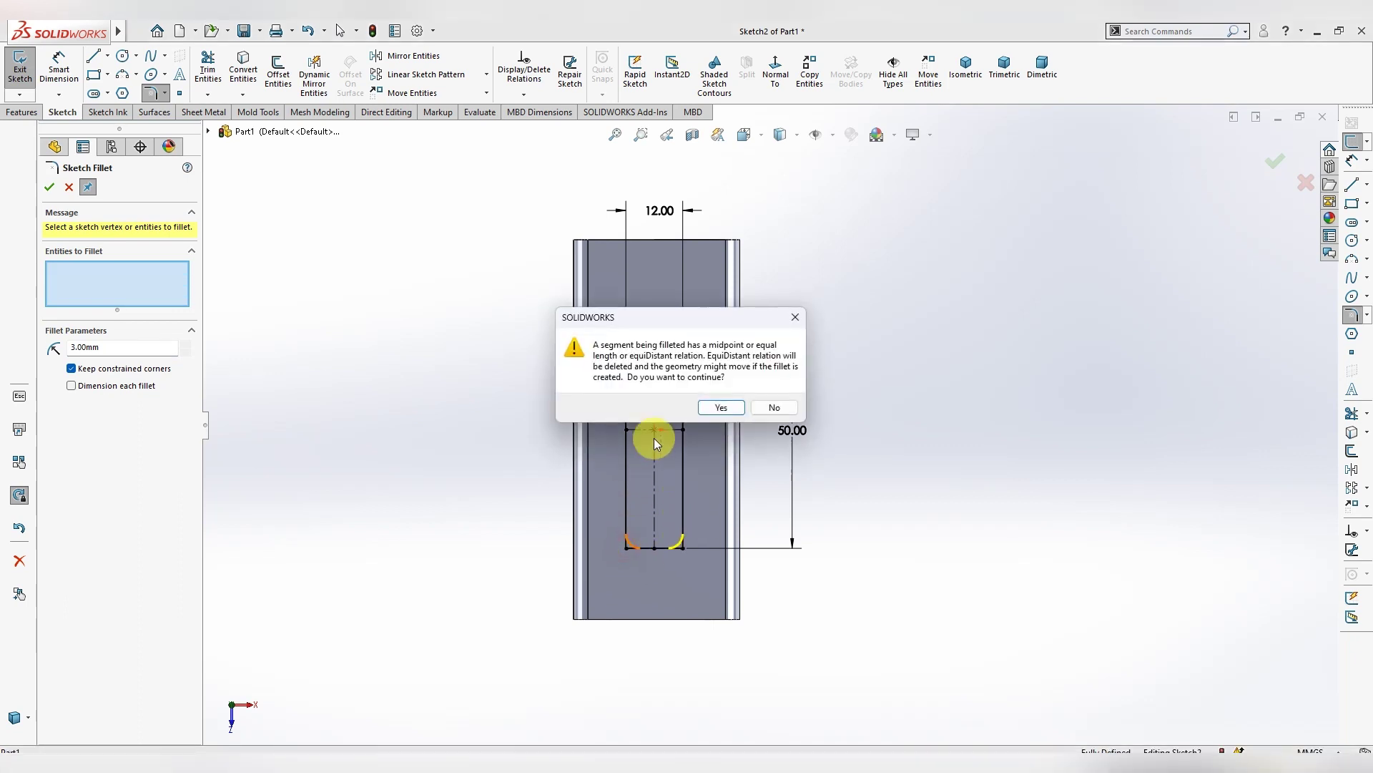
left_click(719, 408)
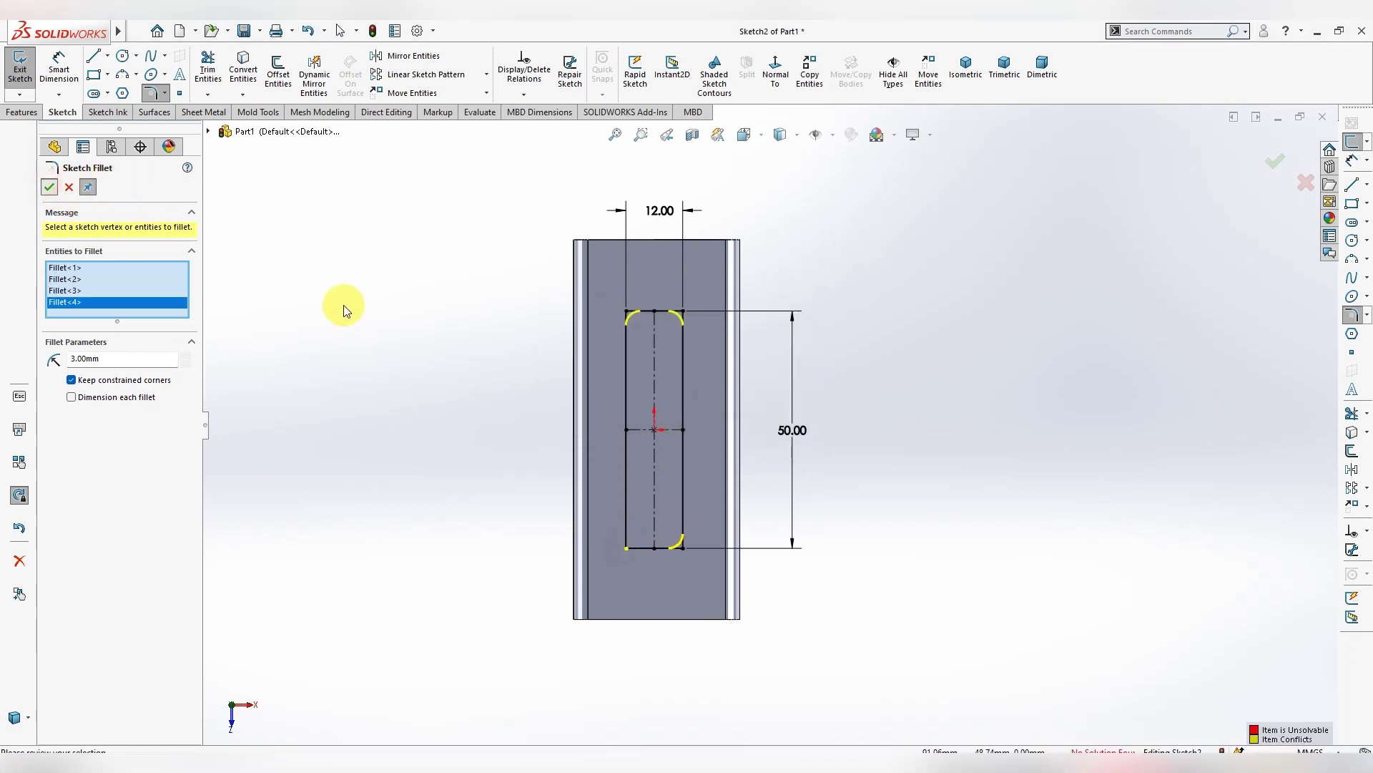
left_click(48, 188)
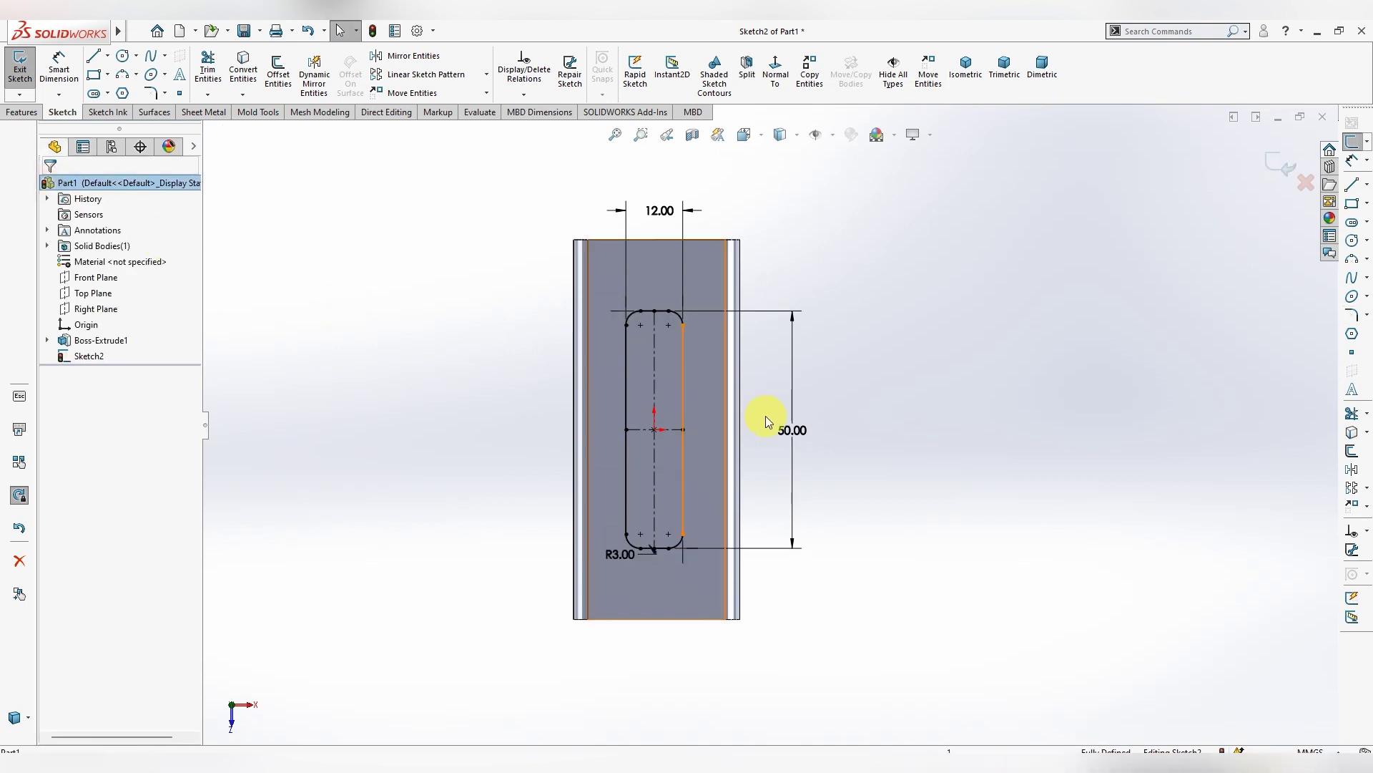
Extruded-cut the rounded slot 22 mm deep through the channel side wall as Cut-Extrude1
middle_click_drag(821, 437, 880, 457)
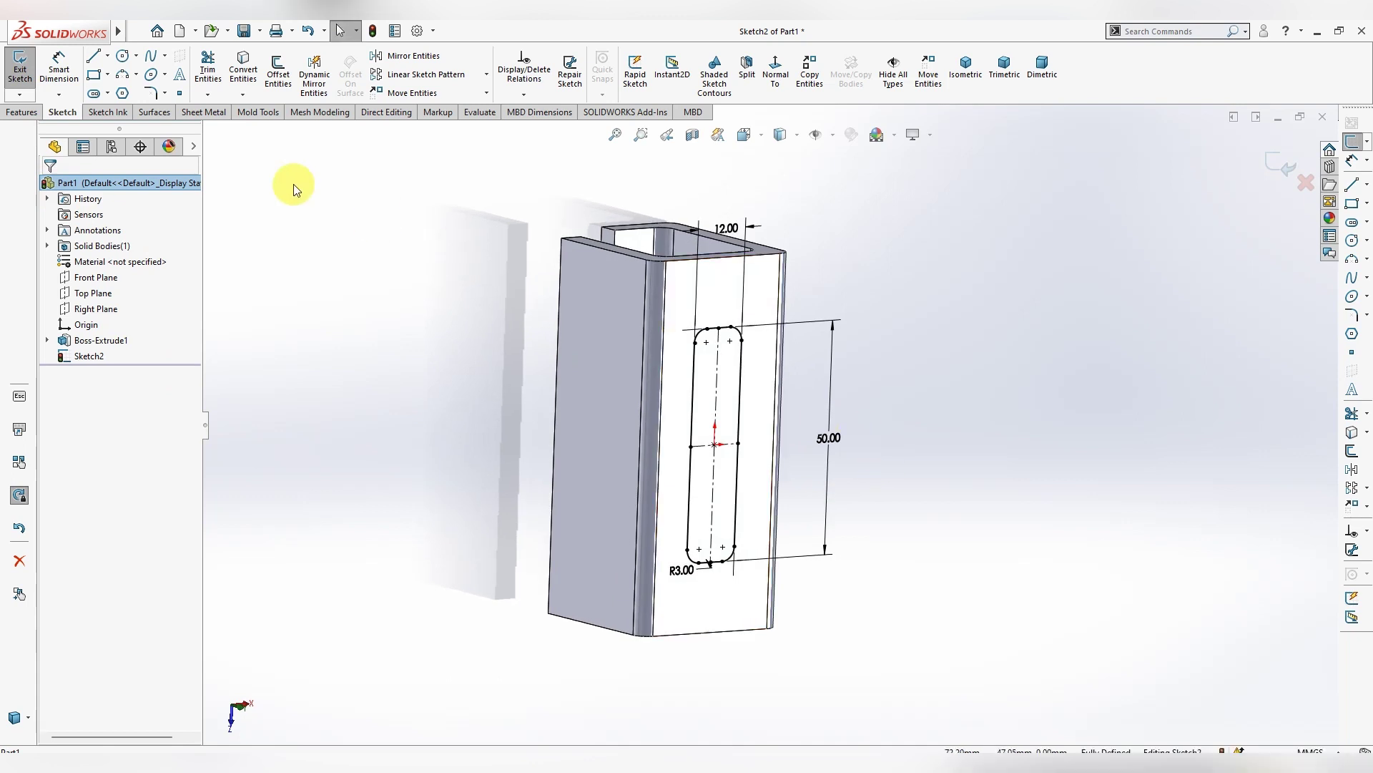
left_click(30, 113)
left_click(213, 73)
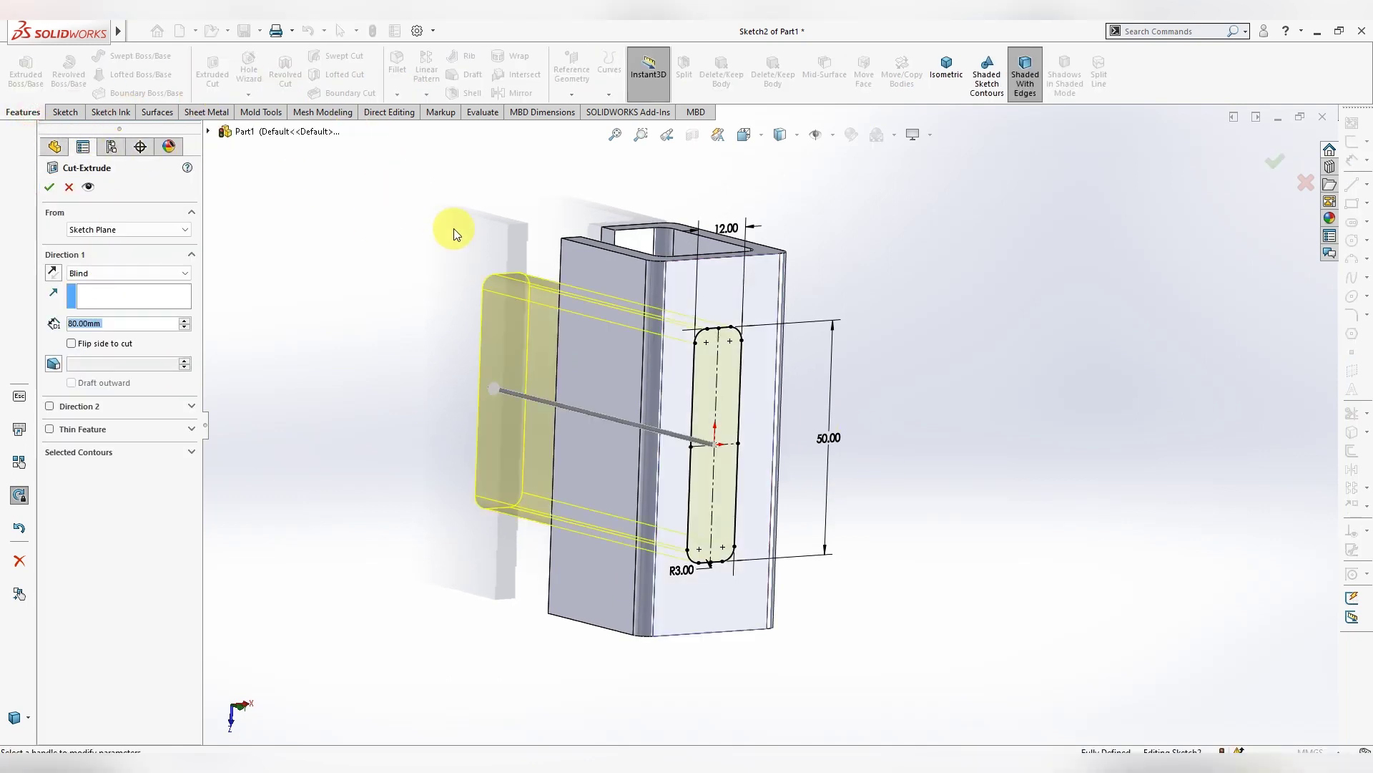
left_click_drag(501, 390, 563, 413)
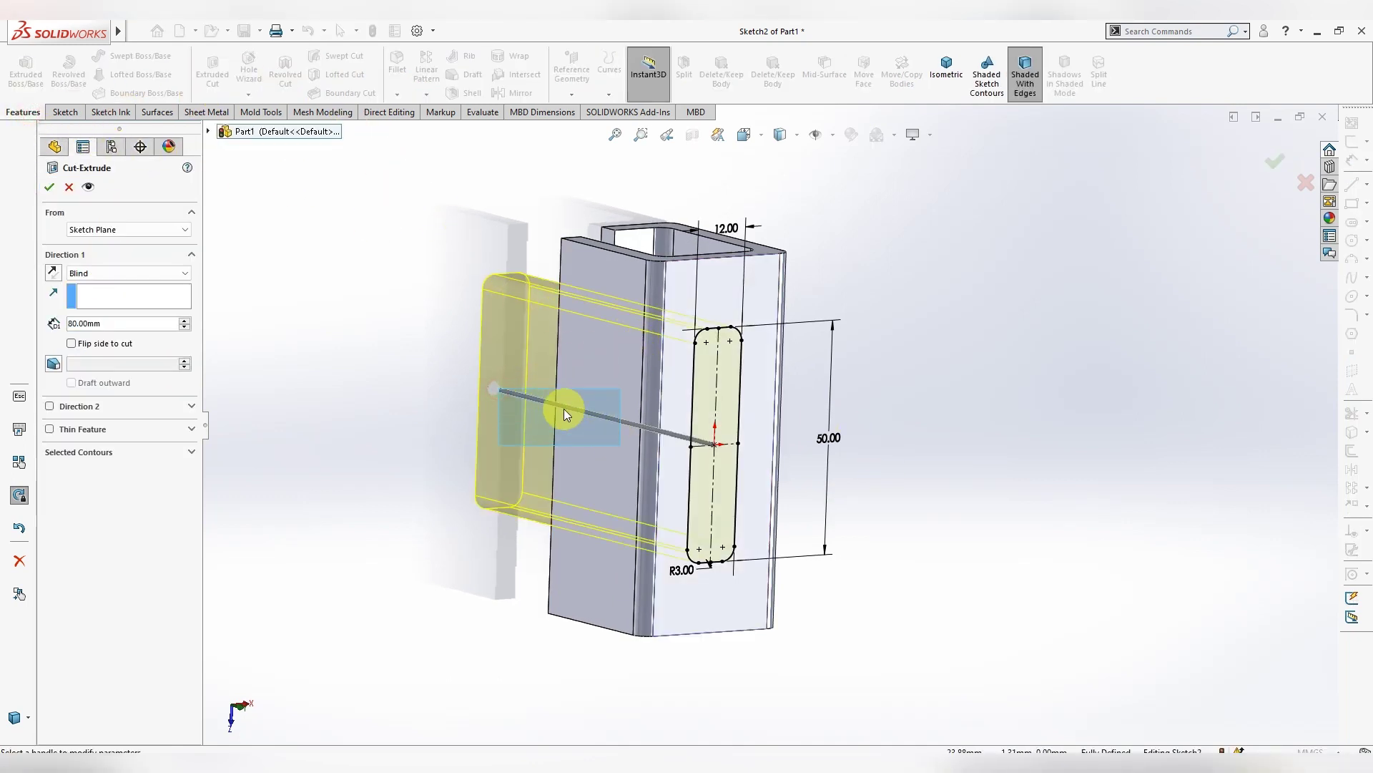
left_click_drag(488, 390, 731, 450)
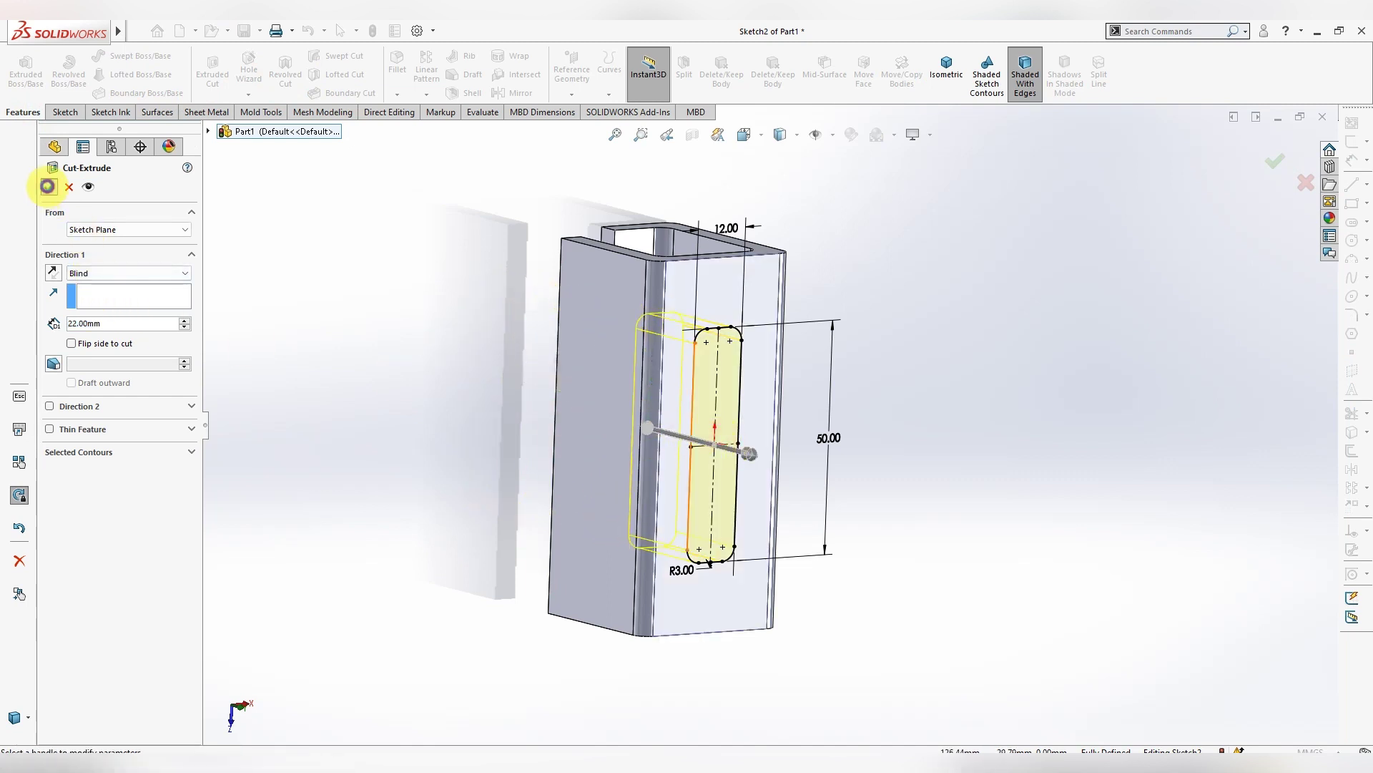
left_click(47, 187)
mouse_move(859, 402)
middle_mouse_down()
mouse_move(848, 672)
mouse_move(904, 408)
mouse_move(959, 277)
middle_mouse_up()
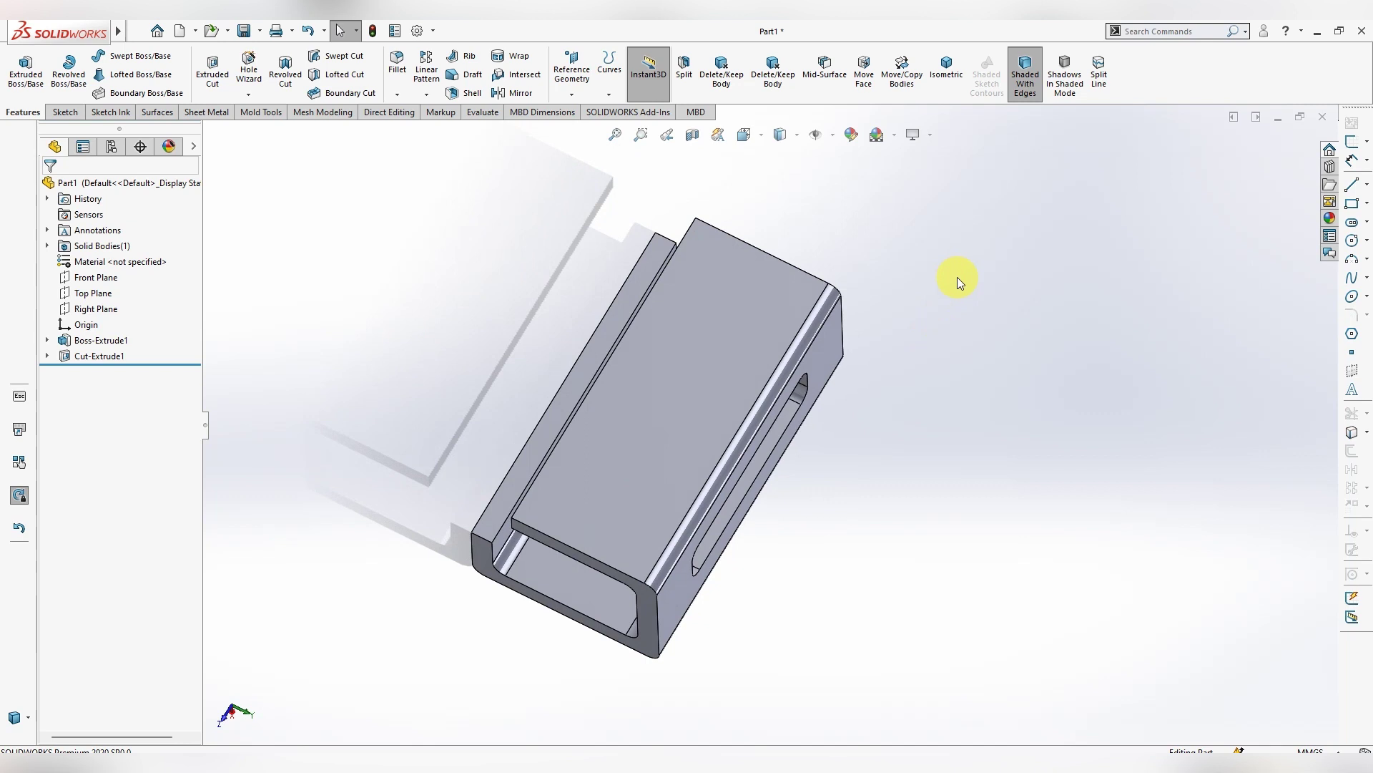
Start Sketch4 on the lower flange face
mouse_move(957, 279)
middle_mouse_down()
mouse_move(867, 337)
mouse_move(856, 415)
mouse_move(697, 515)
middle_mouse_up()
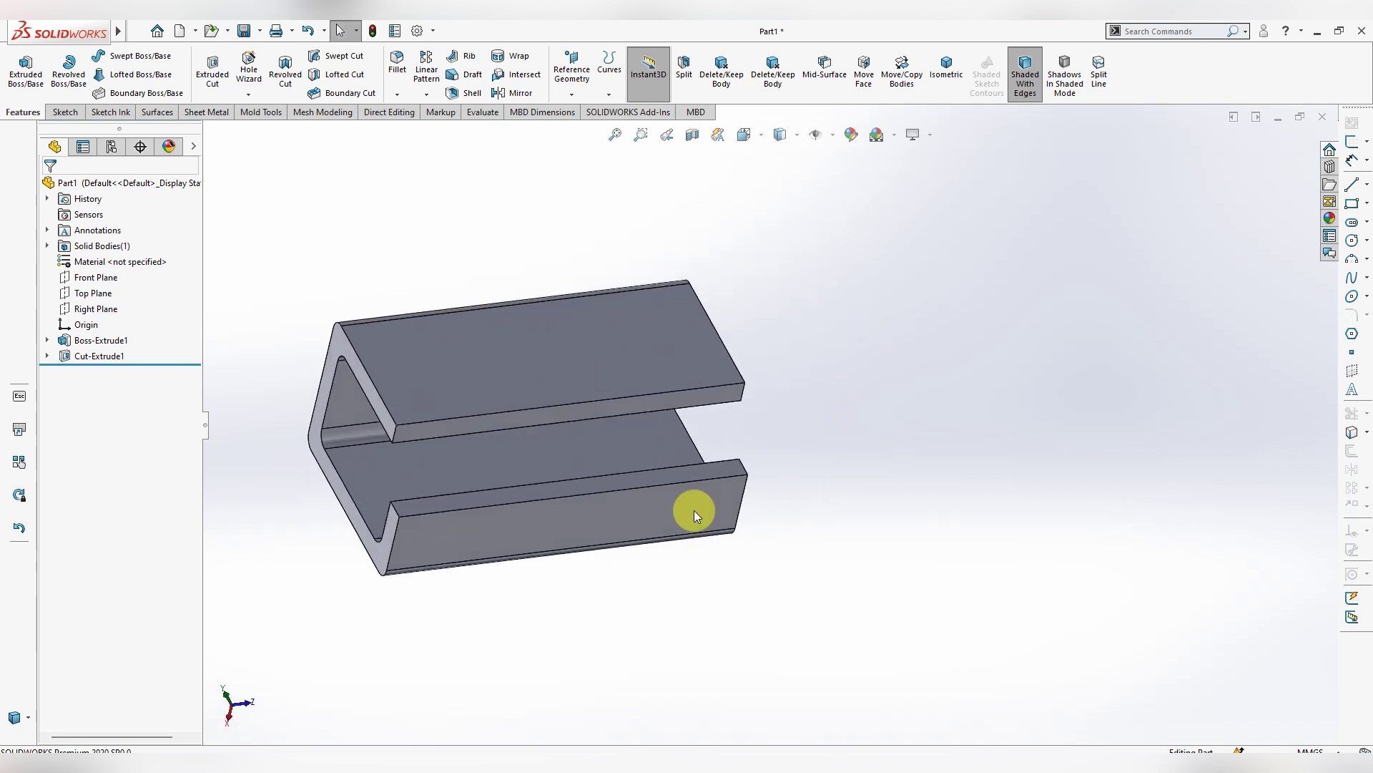
right_click(561, 483)
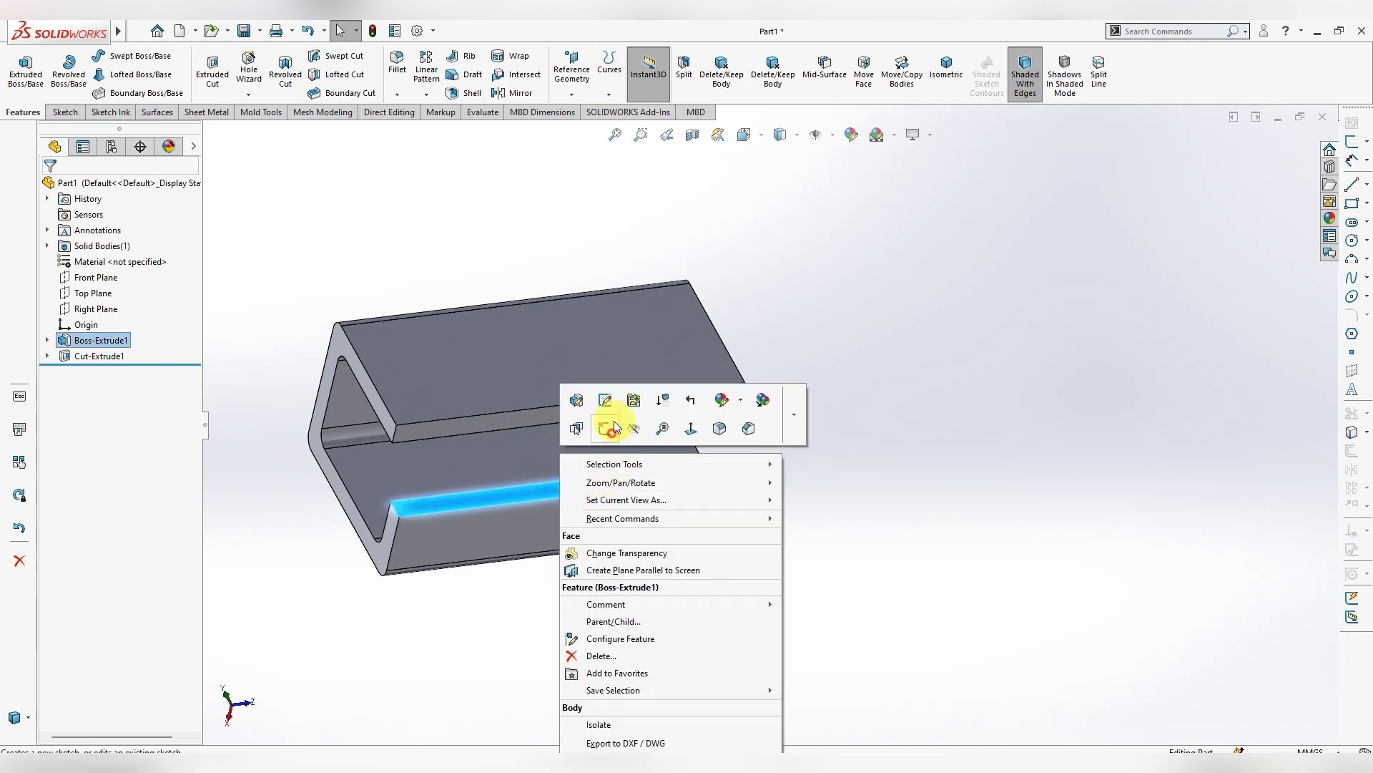
left_click(614, 427)
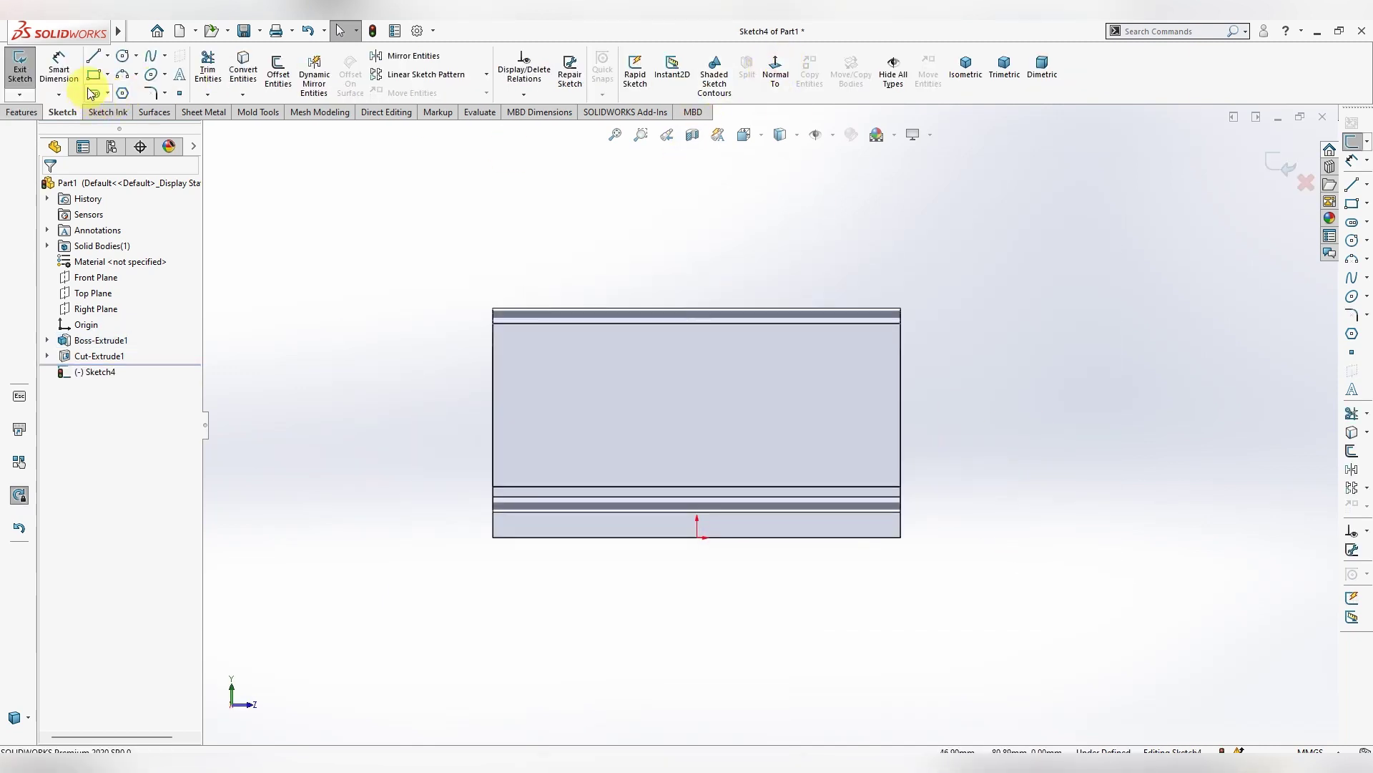
left_click(94, 74)
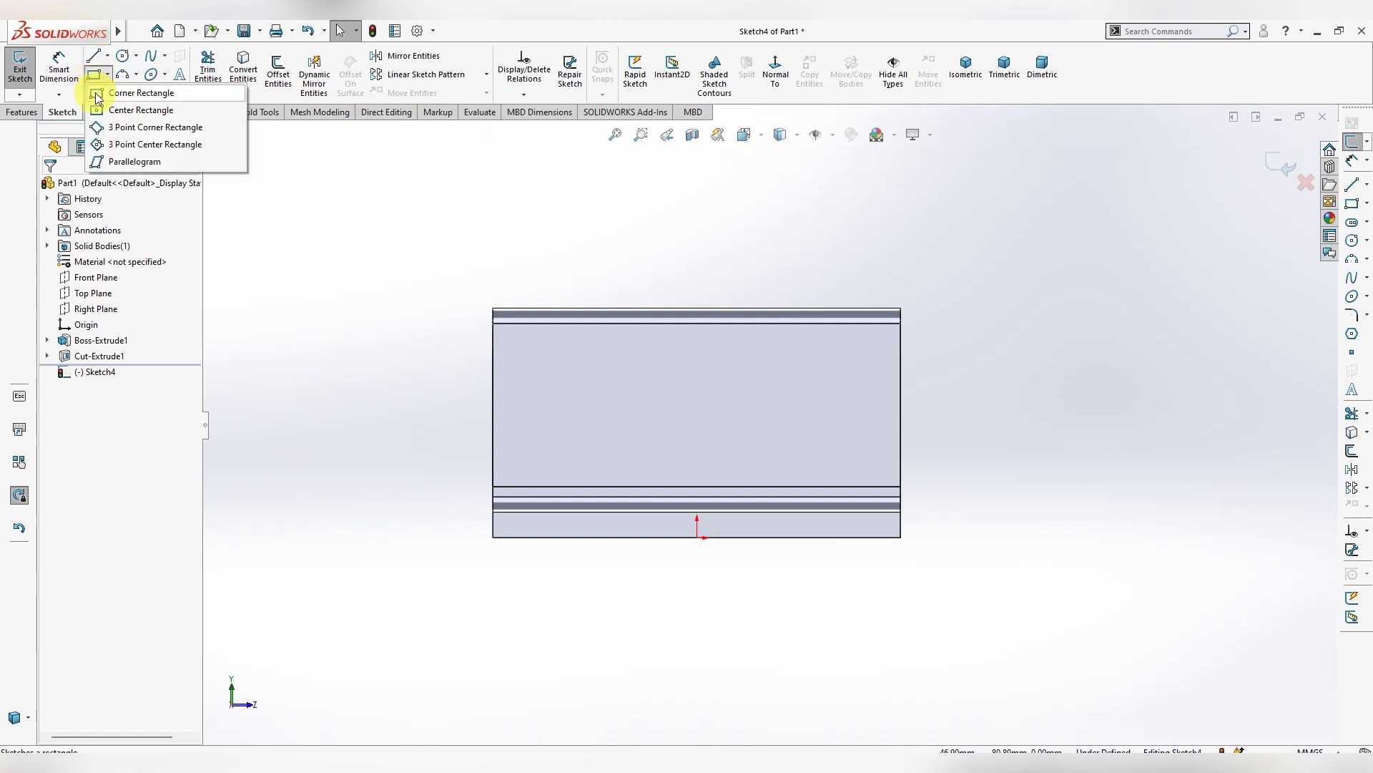
left_click(98, 99)
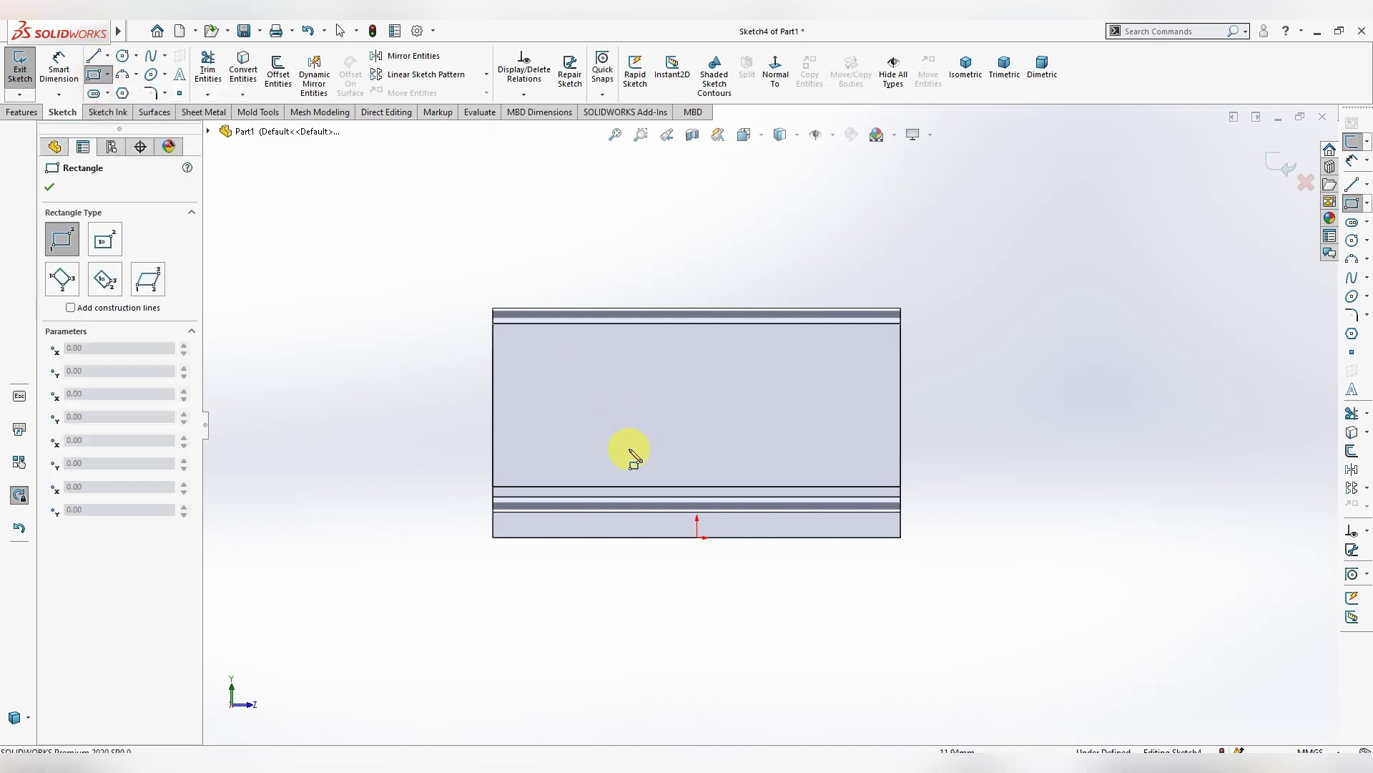
Draw a corner rectangle rising from the flange's bottom edge, undoing a stray small one first
left_click_drag(597, 394, 653, 434)
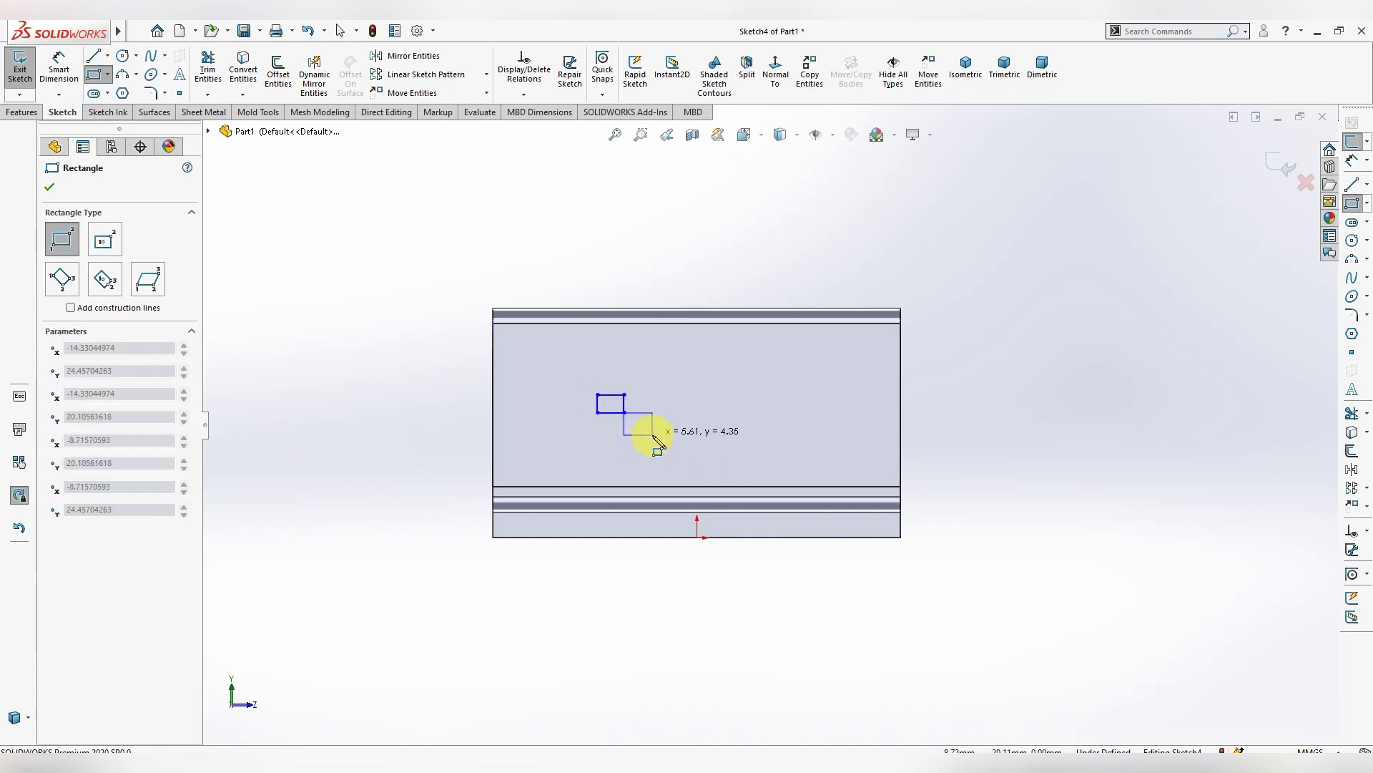
key("Escape")
key("ctrl+z")
key("ctrl+z")
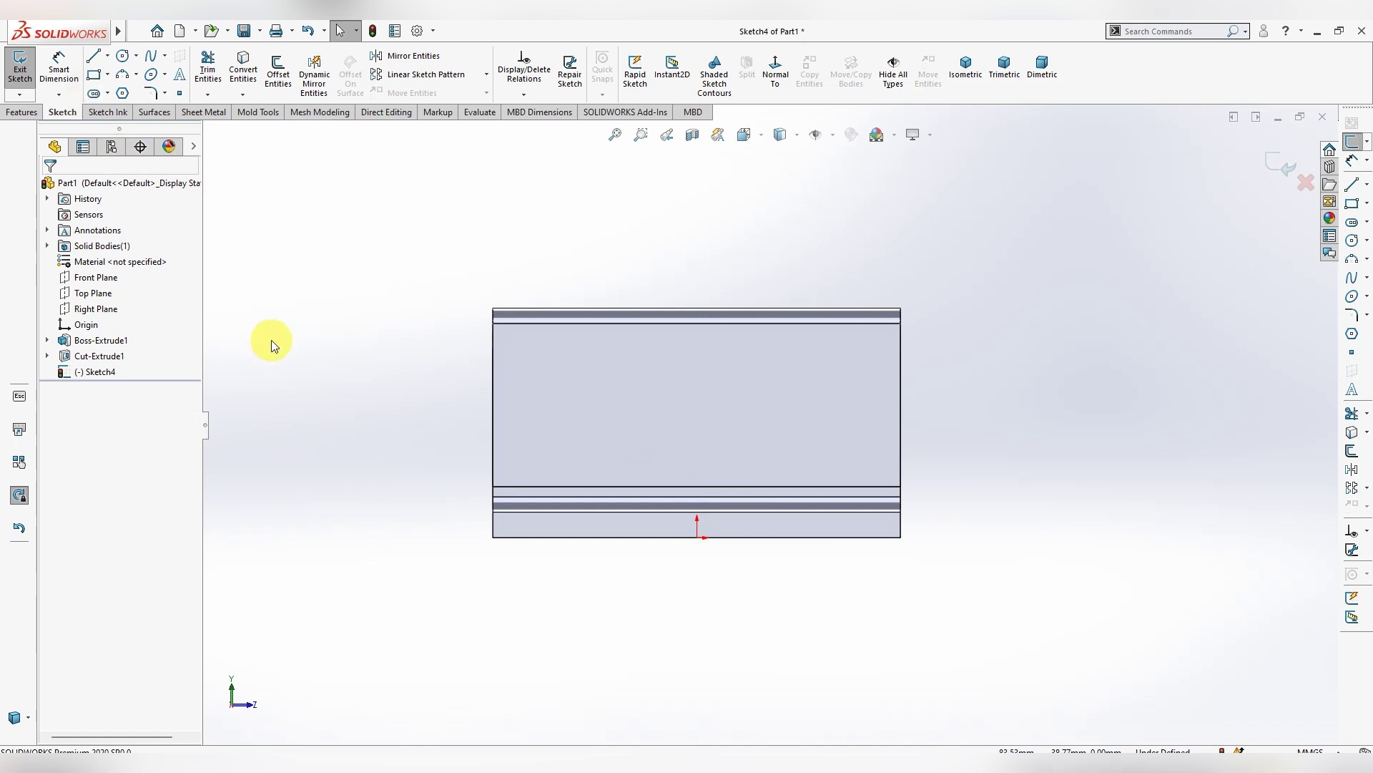
left_click(107, 74)
left_click(138, 93)
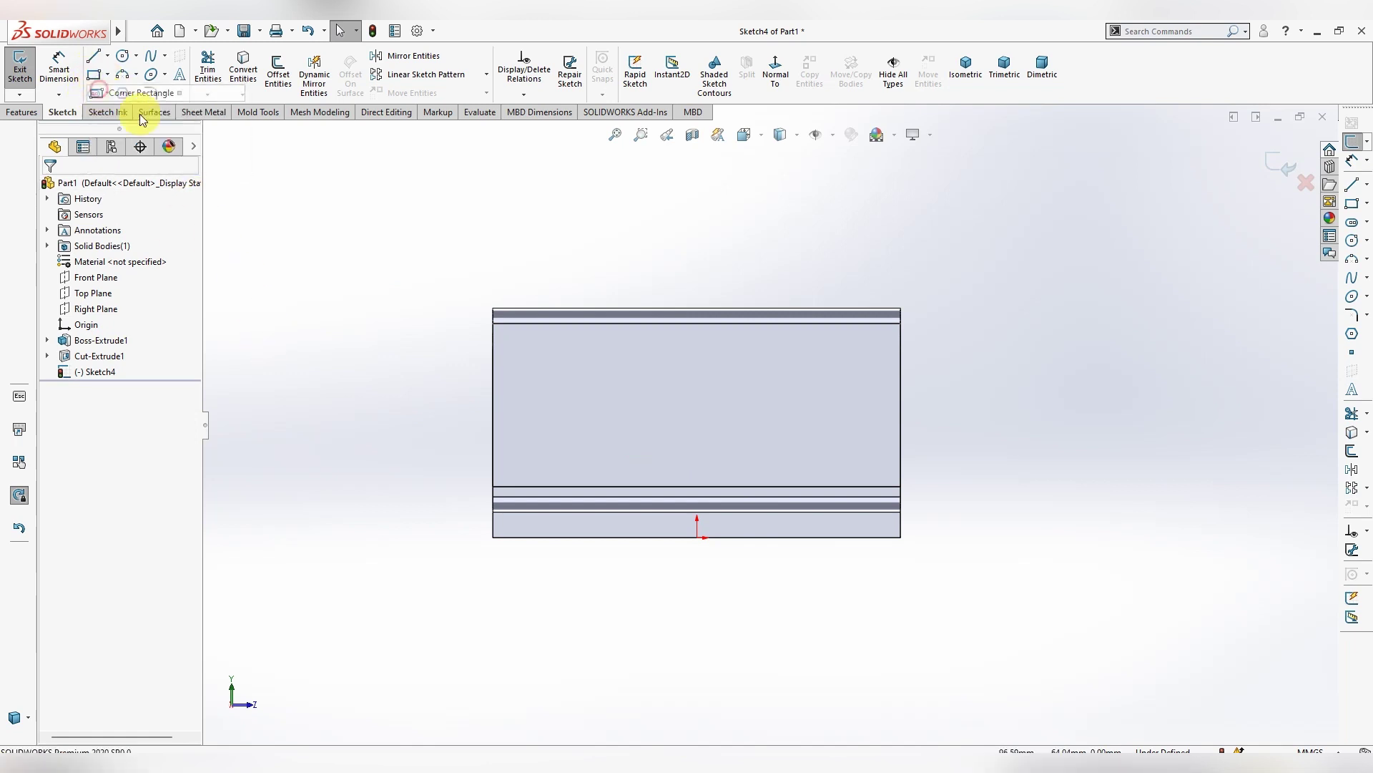
left_click_drag(578, 380, 794, 537)
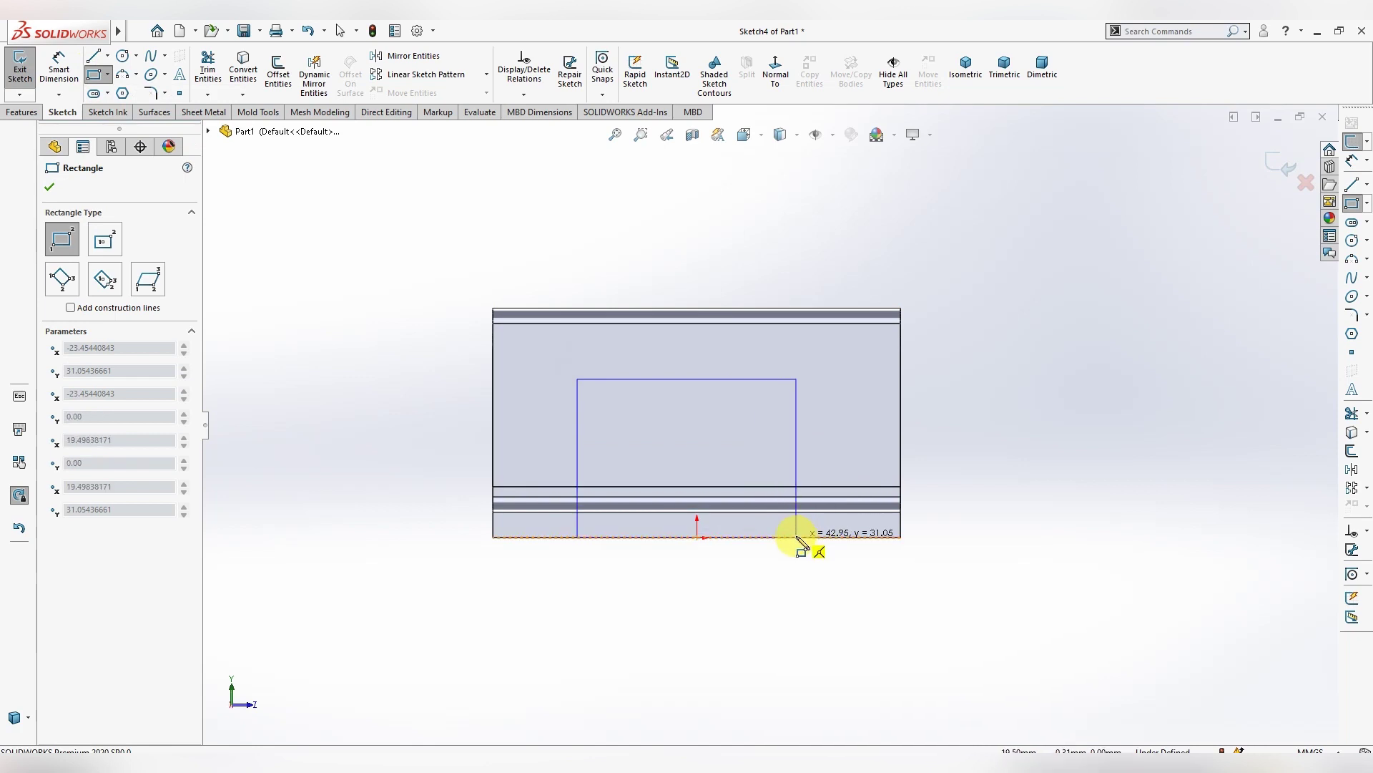
key("Escape")
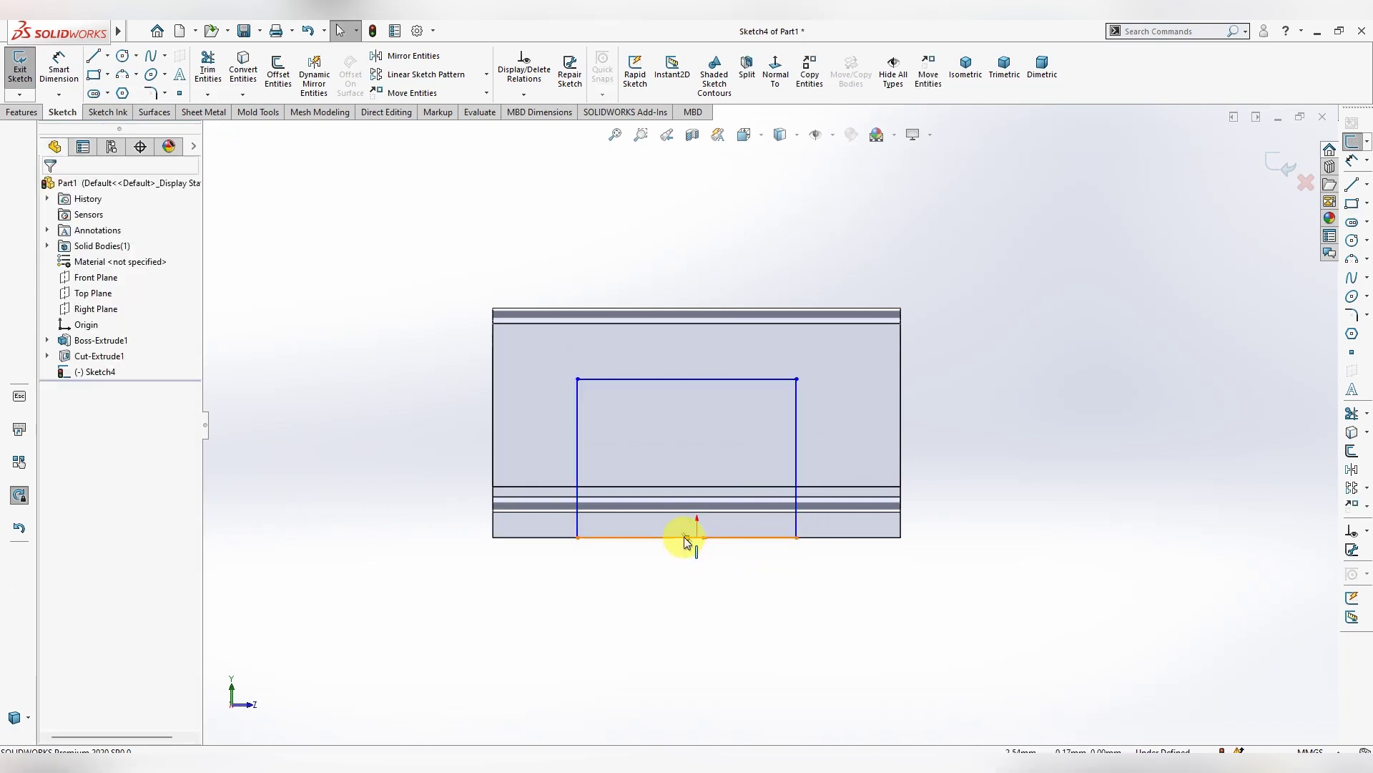
Make the rectangle's bottom-edge point coincident with the origin
left_click(687, 538)
left_click(697, 538, "ctrl")
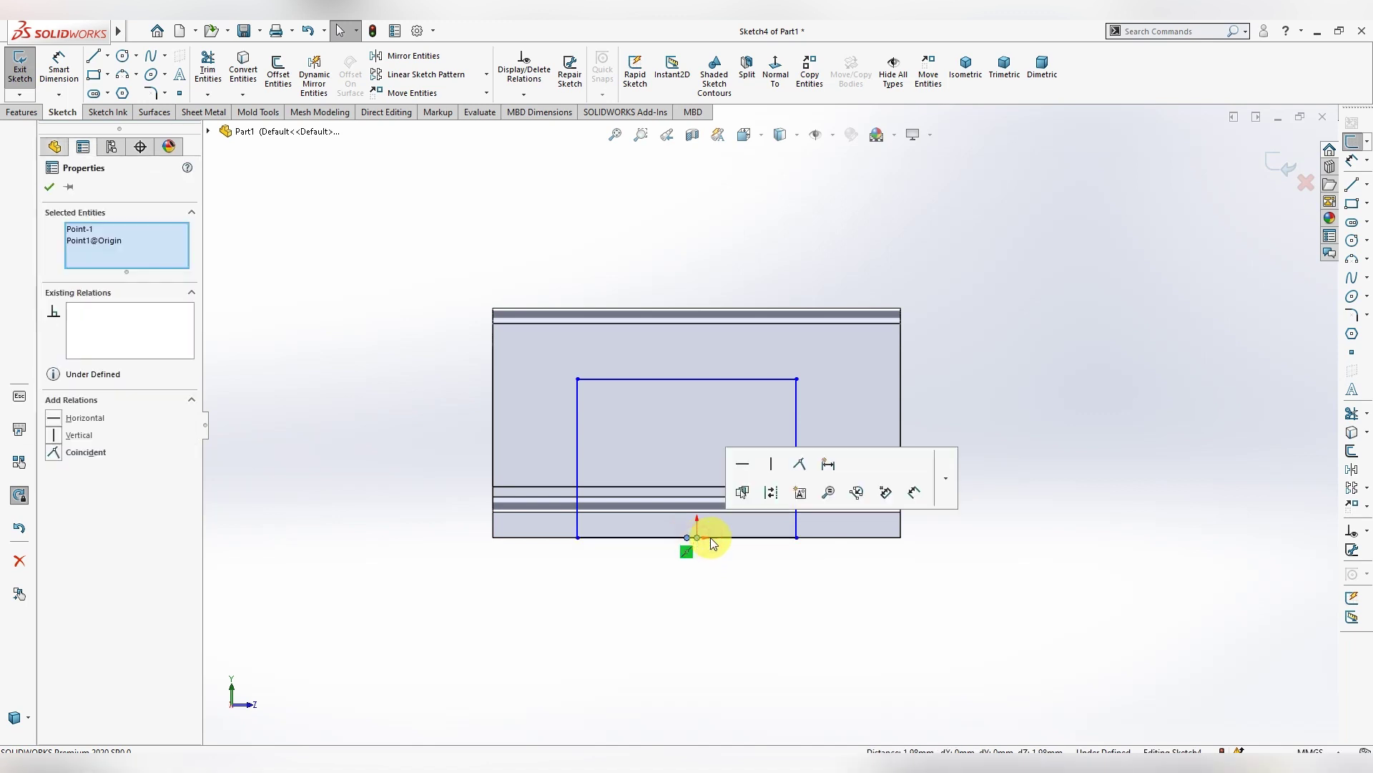
left_click(800, 463)
left_click(809, 589)
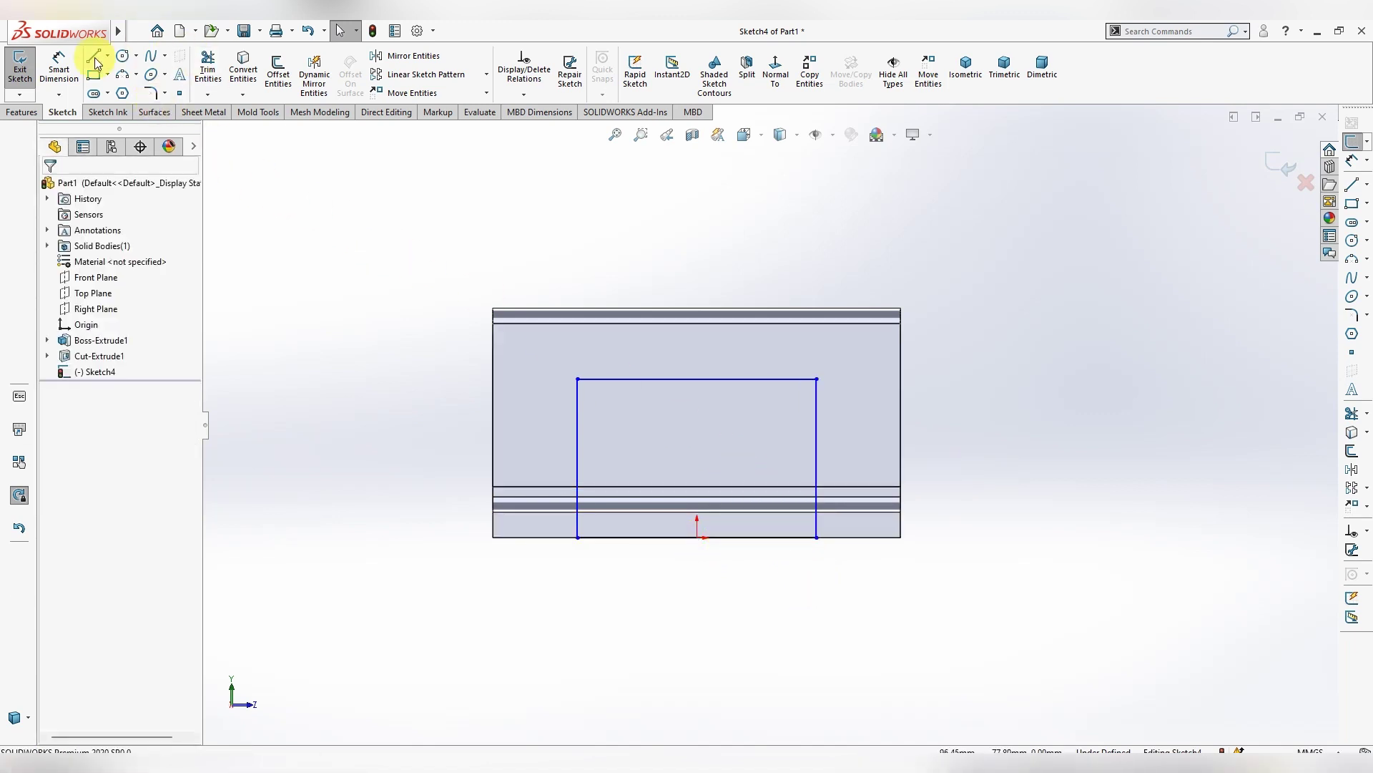
Dimension the rectangle 17 mm high and 40 mm wide, fully defining Sketch4
left_click(66, 74)
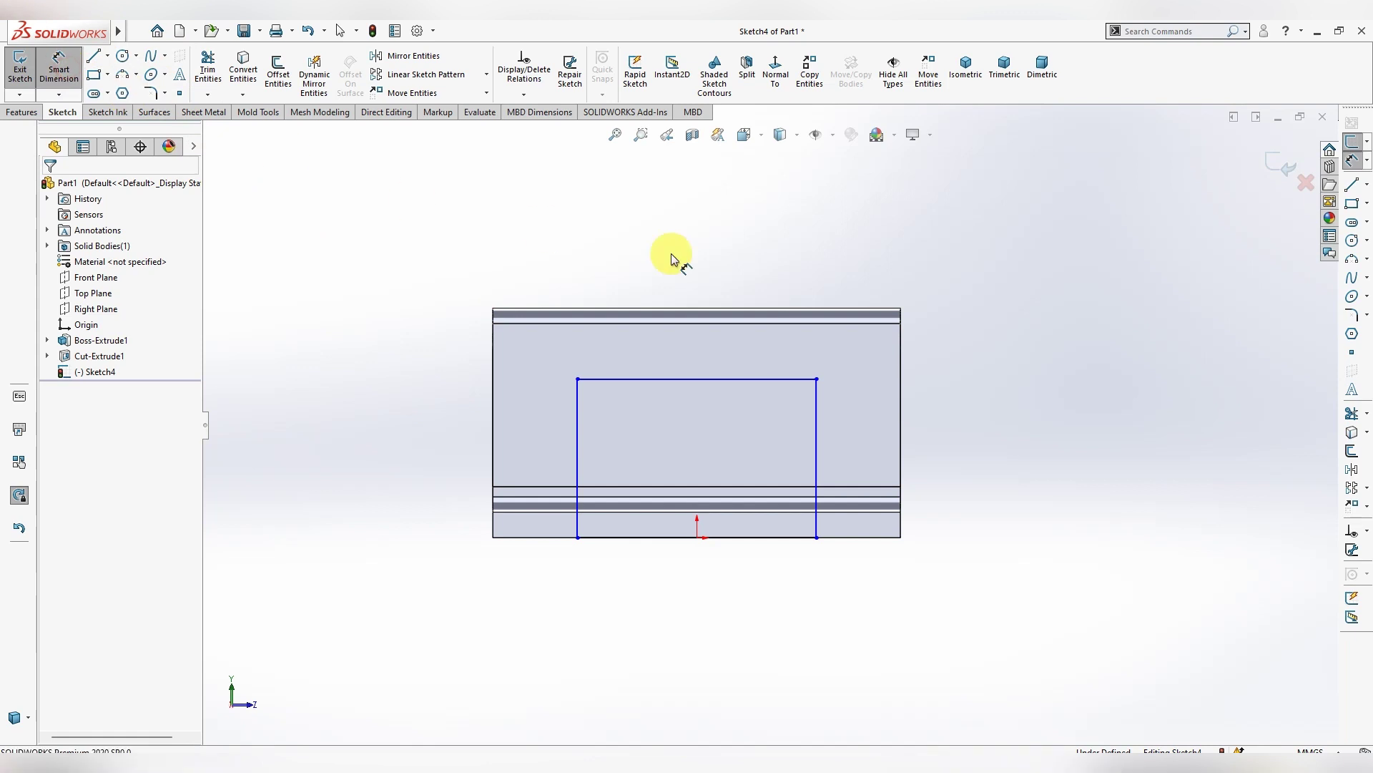
left_click(817, 455)
left_click(944, 462)
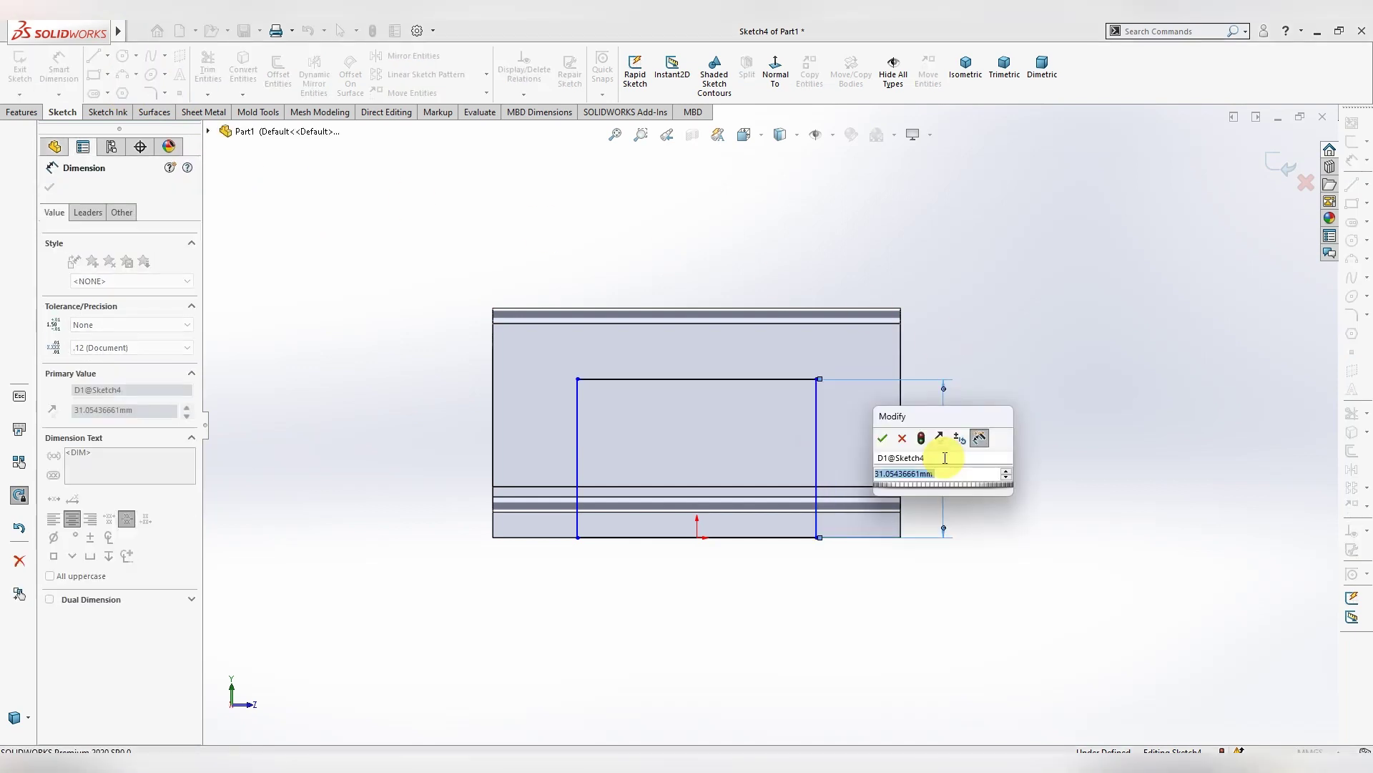
type("17")
key("Return")
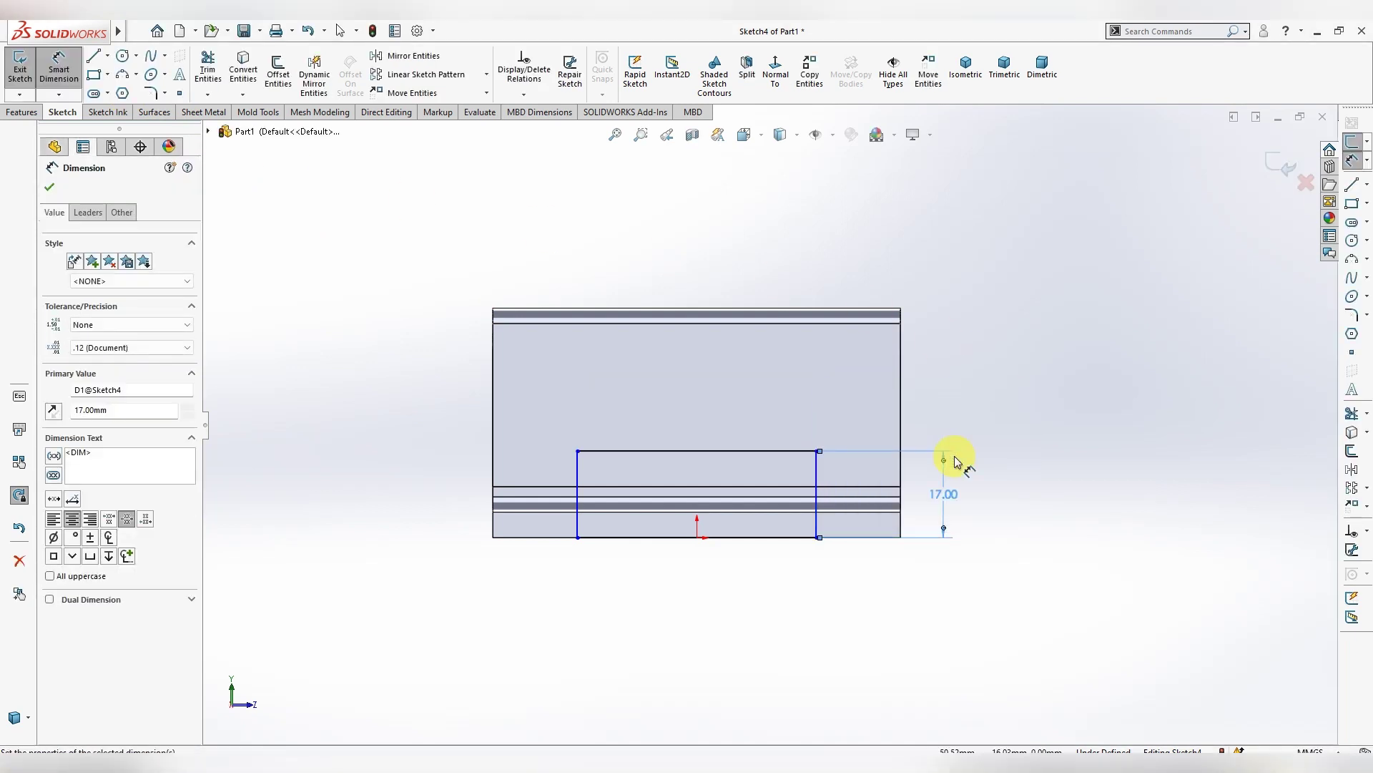
left_click(715, 452)
left_click(710, 423)
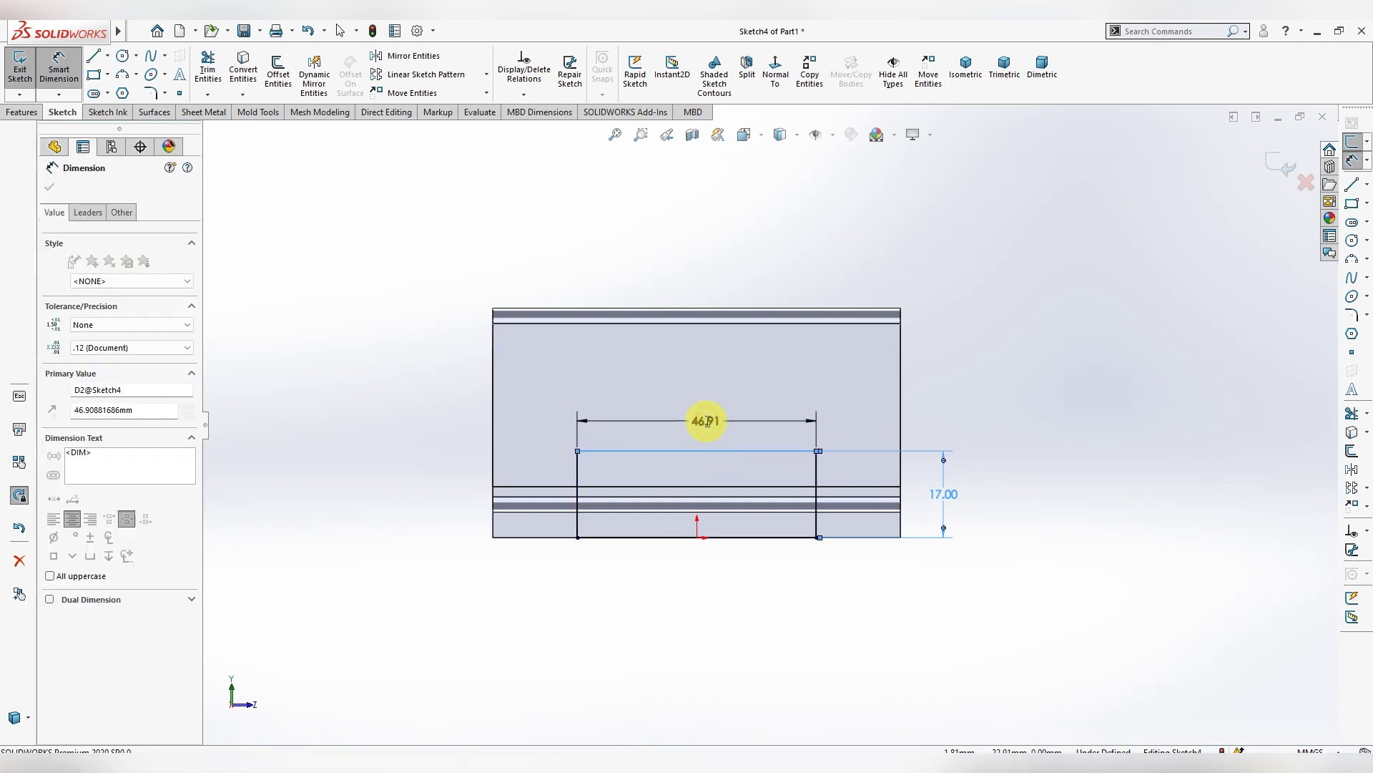
type("40")
key("Return")
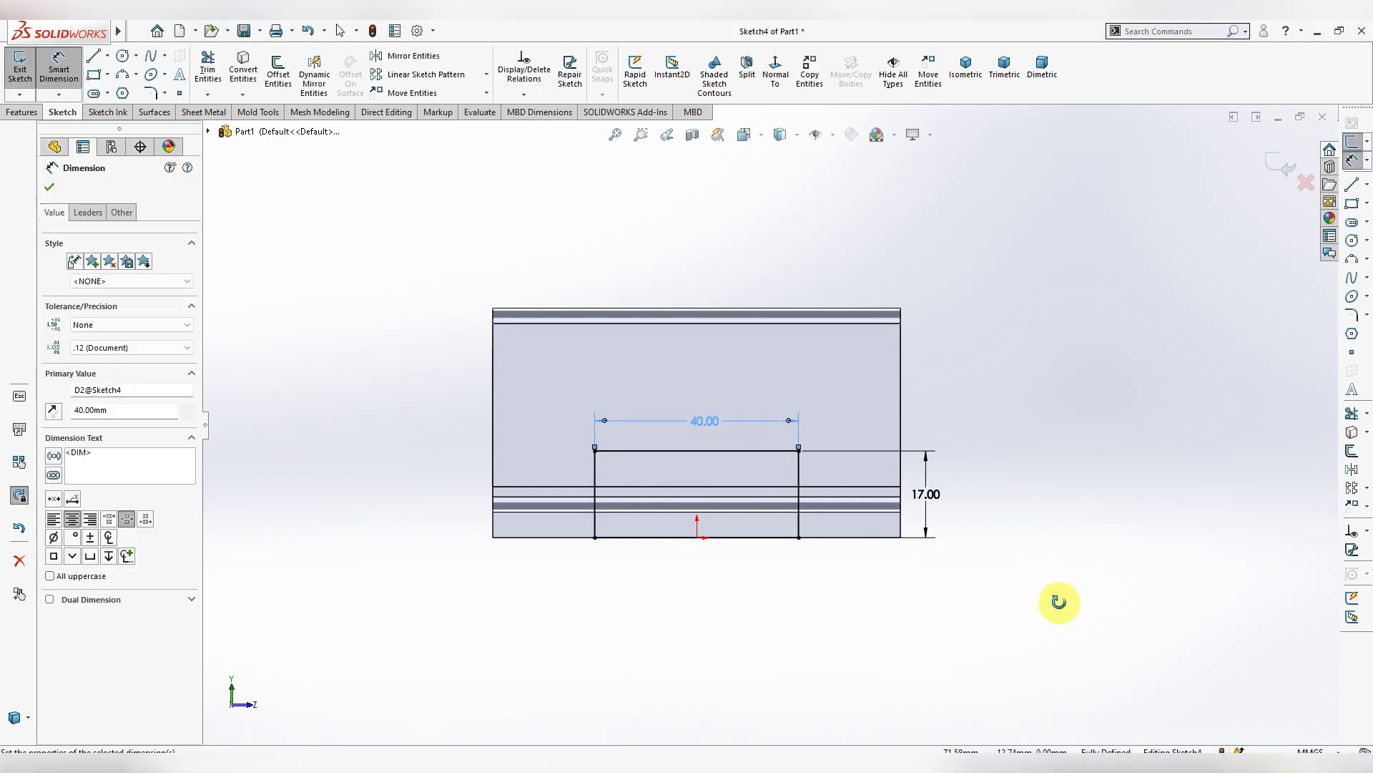
middle_click_drag(1057, 598, 1123, 415)
Extruded-cut the flange rectangle to notch the lower flange as Cut-Extrude2
key("Escape")
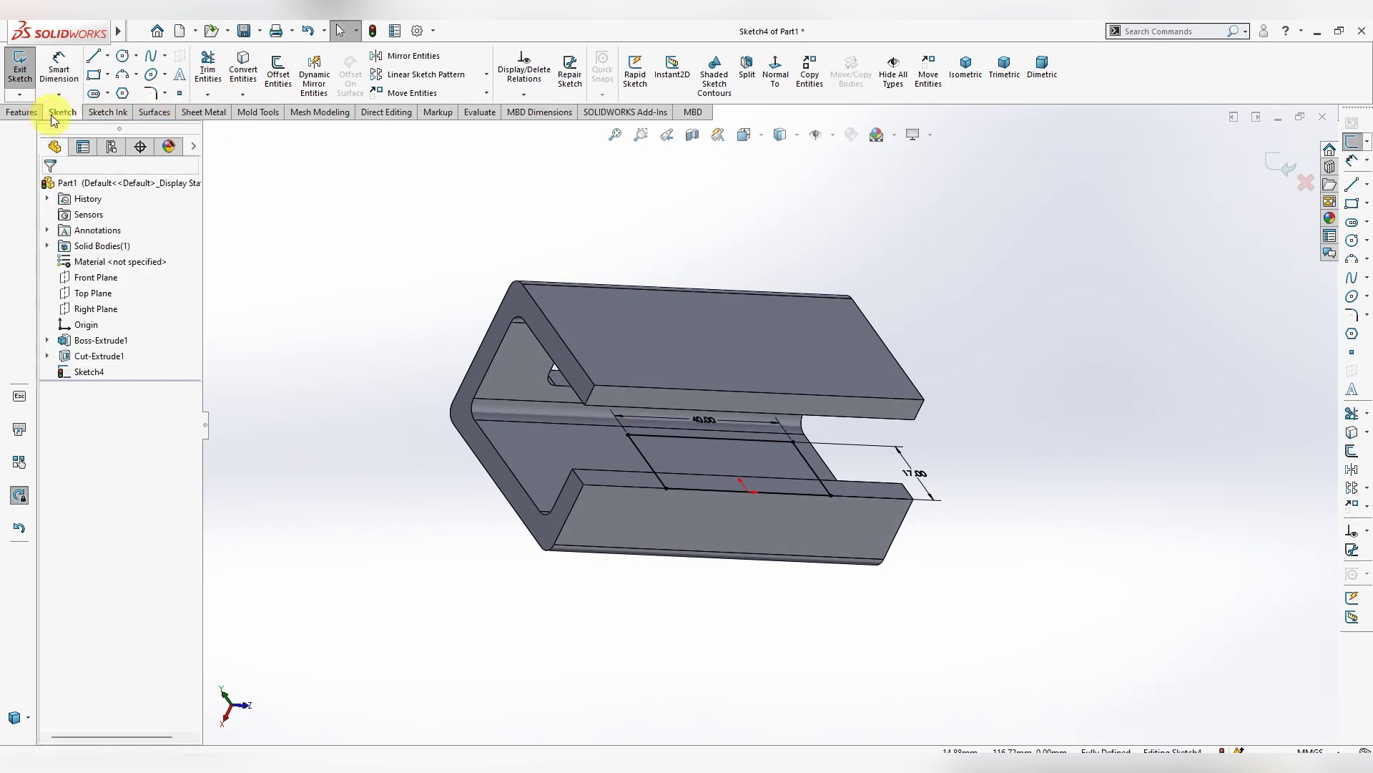
left_click(22, 112)
left_click(213, 72)
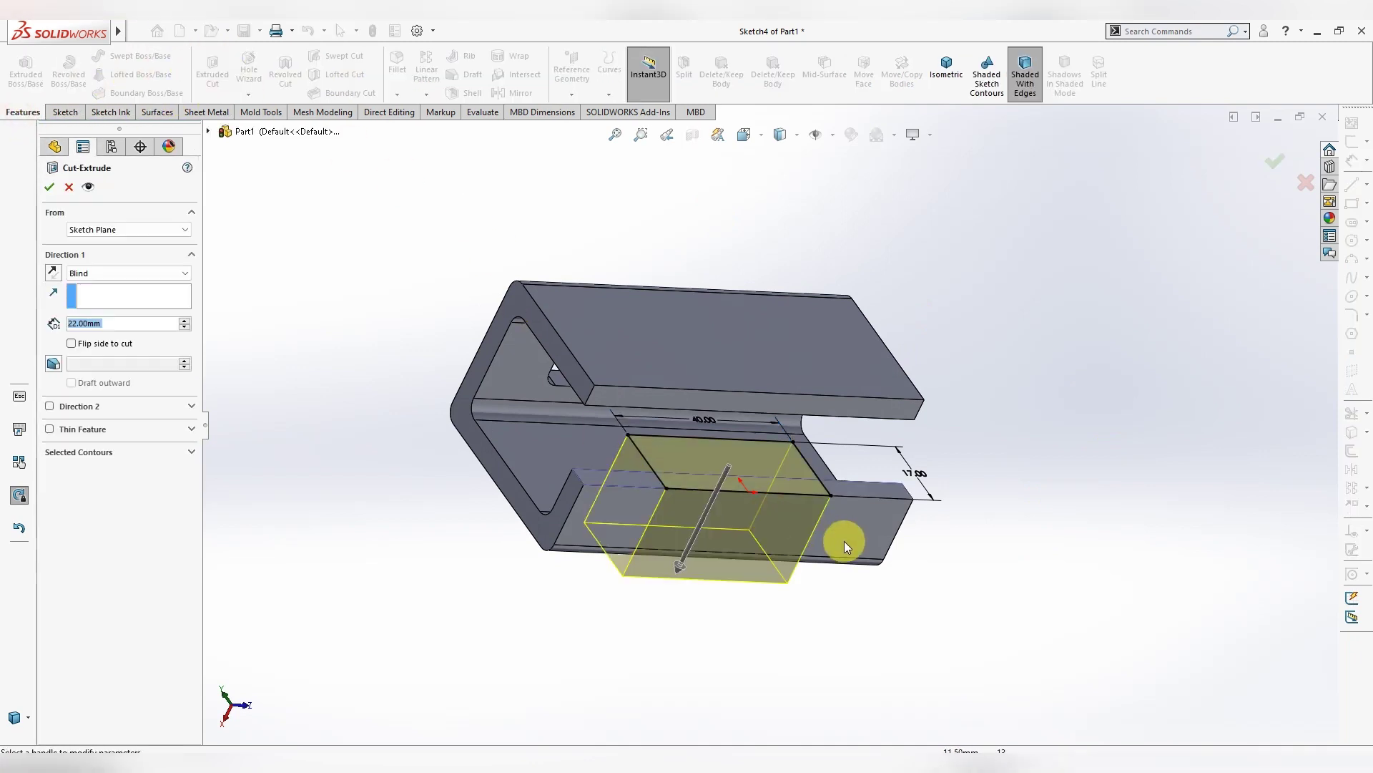
left_click_drag(690, 577, 653, 621)
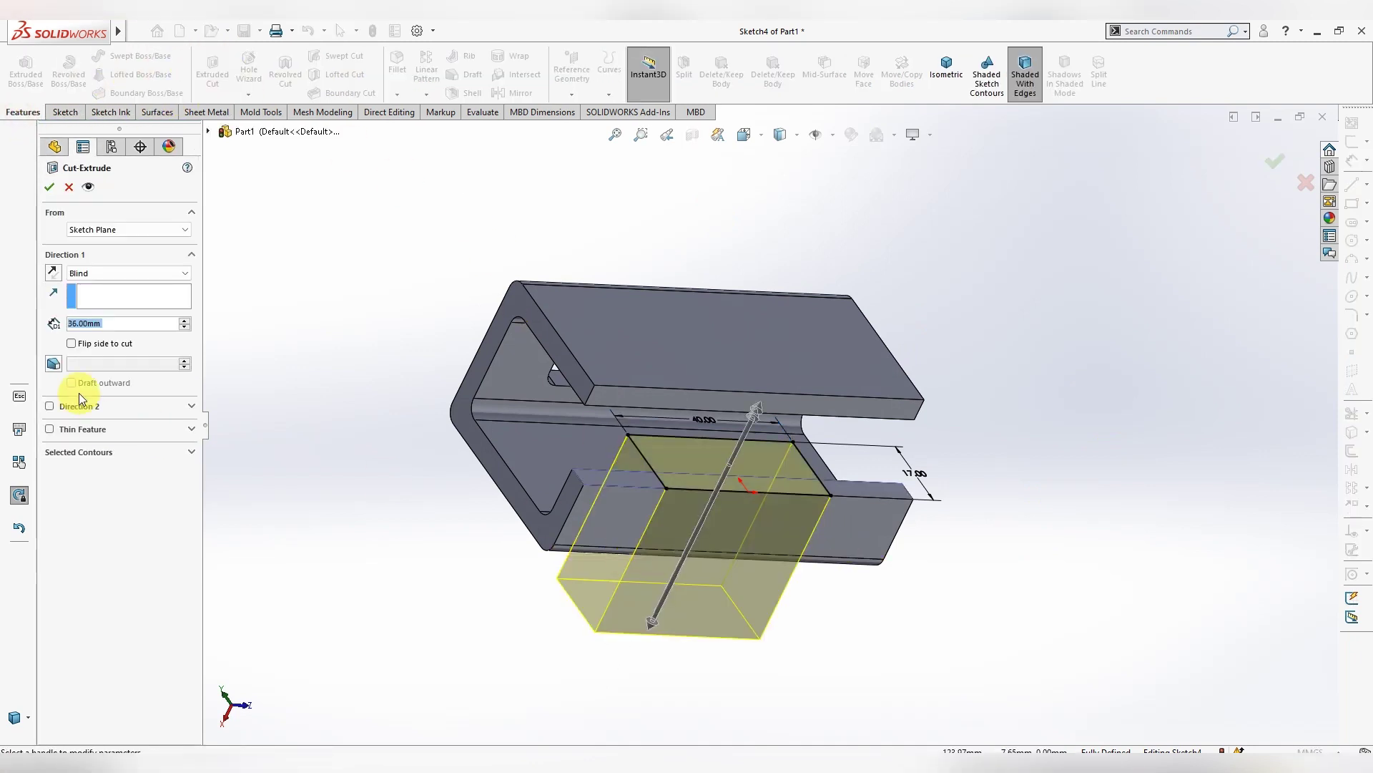
left_click(49, 188)
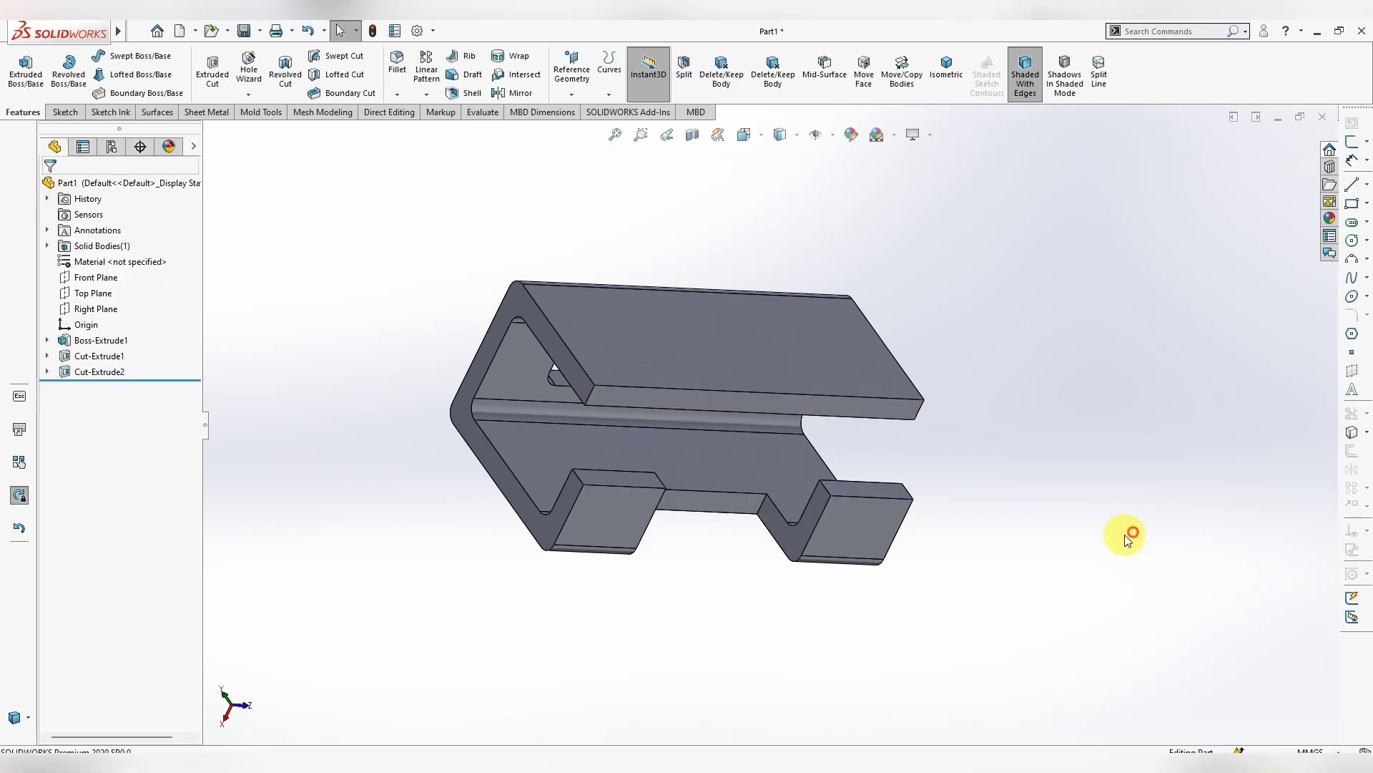
Turn the model to the left tab and bring up sketch options on its front face
mouse_move(1018, 551)
middle_mouse_down()
mouse_move(850, 450)
mouse_move(714, 460)
mouse_move(792, 469)
middle_mouse_up()
left_click(787, 474)
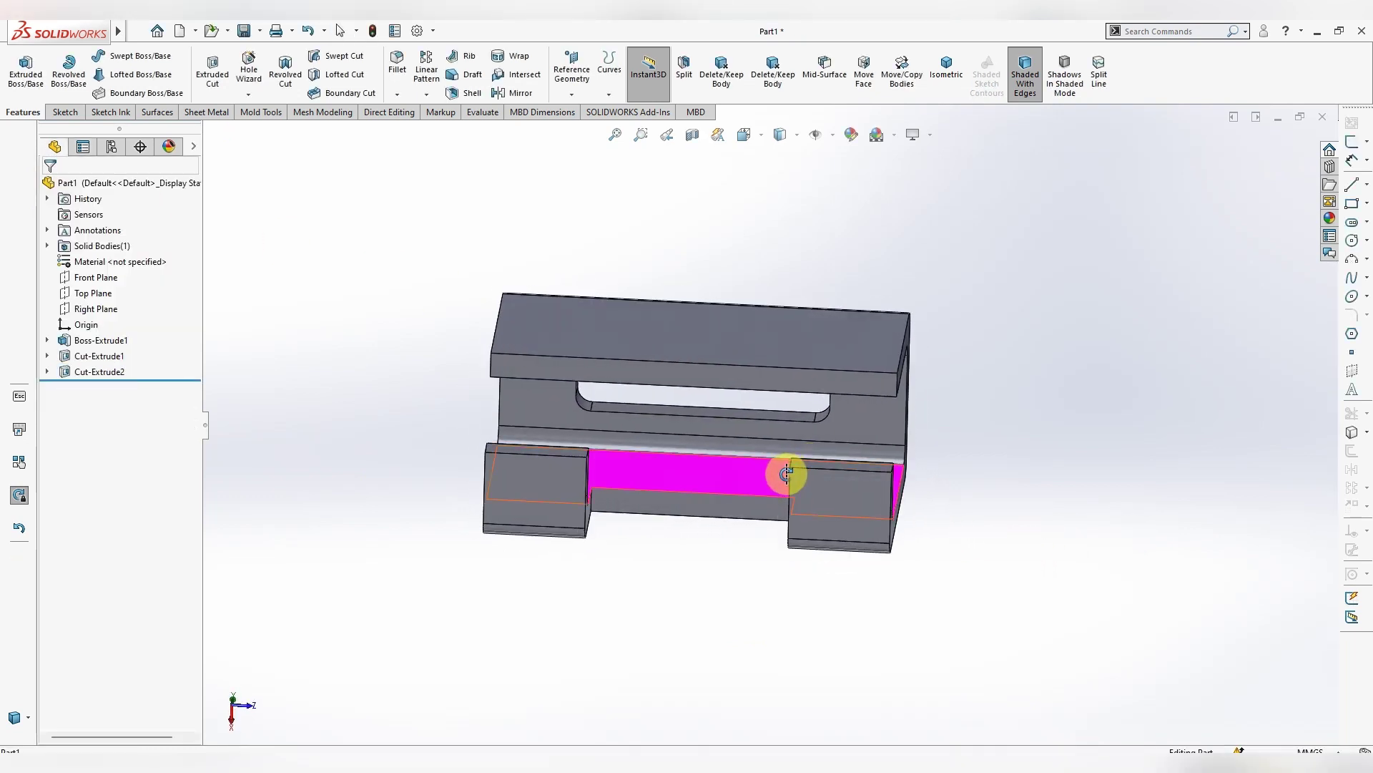
key("Escape")
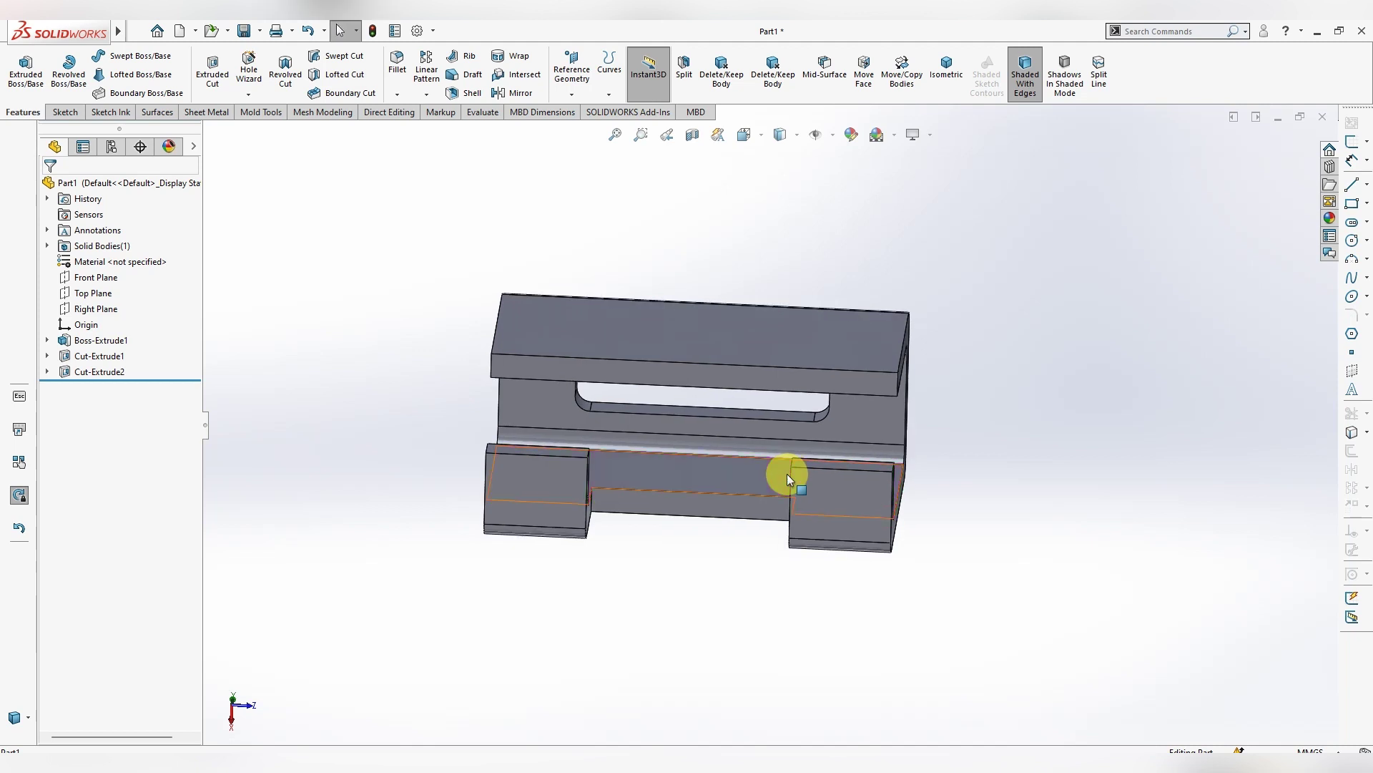
middle_click_drag(787, 474, 801, 467)
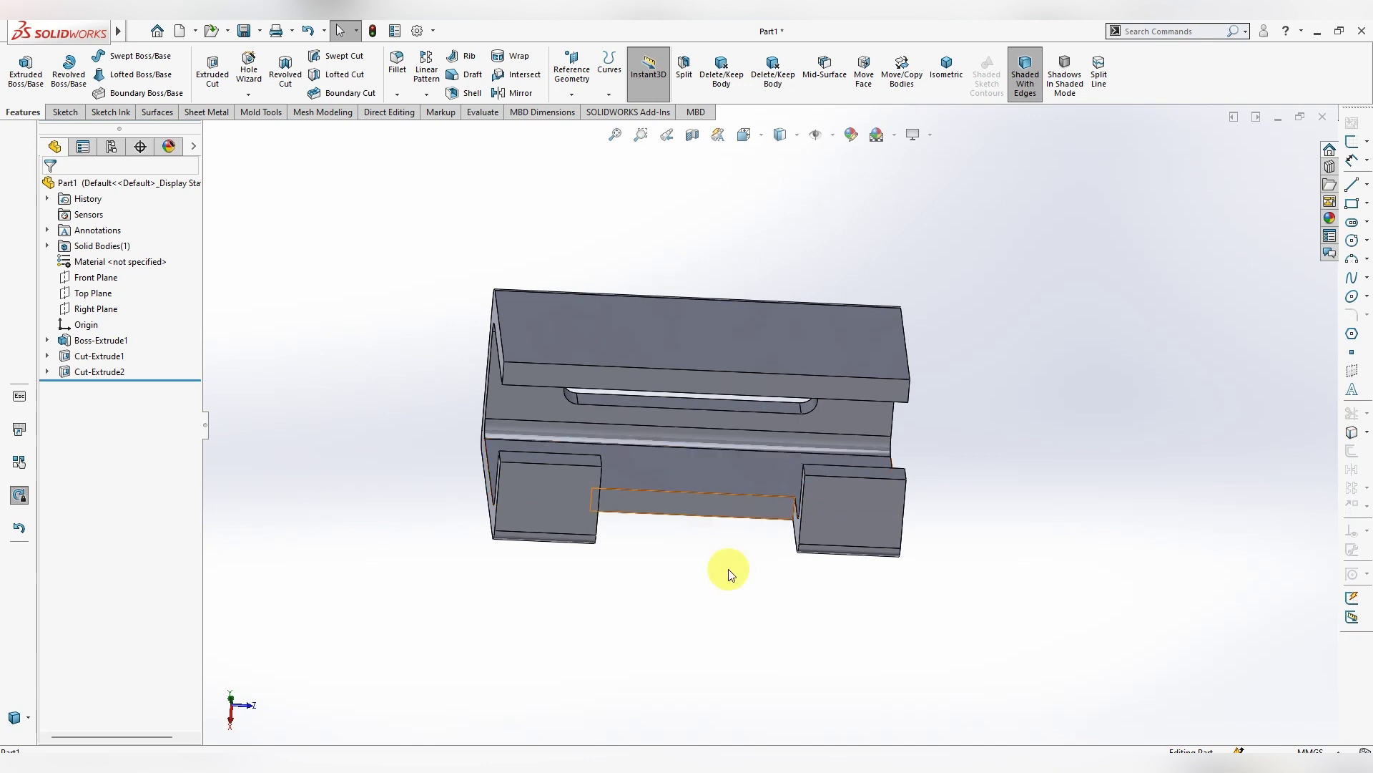
right_click(569, 492)
Start Sketch5 on the left tab face and view it straight on
left_click(638, 297)
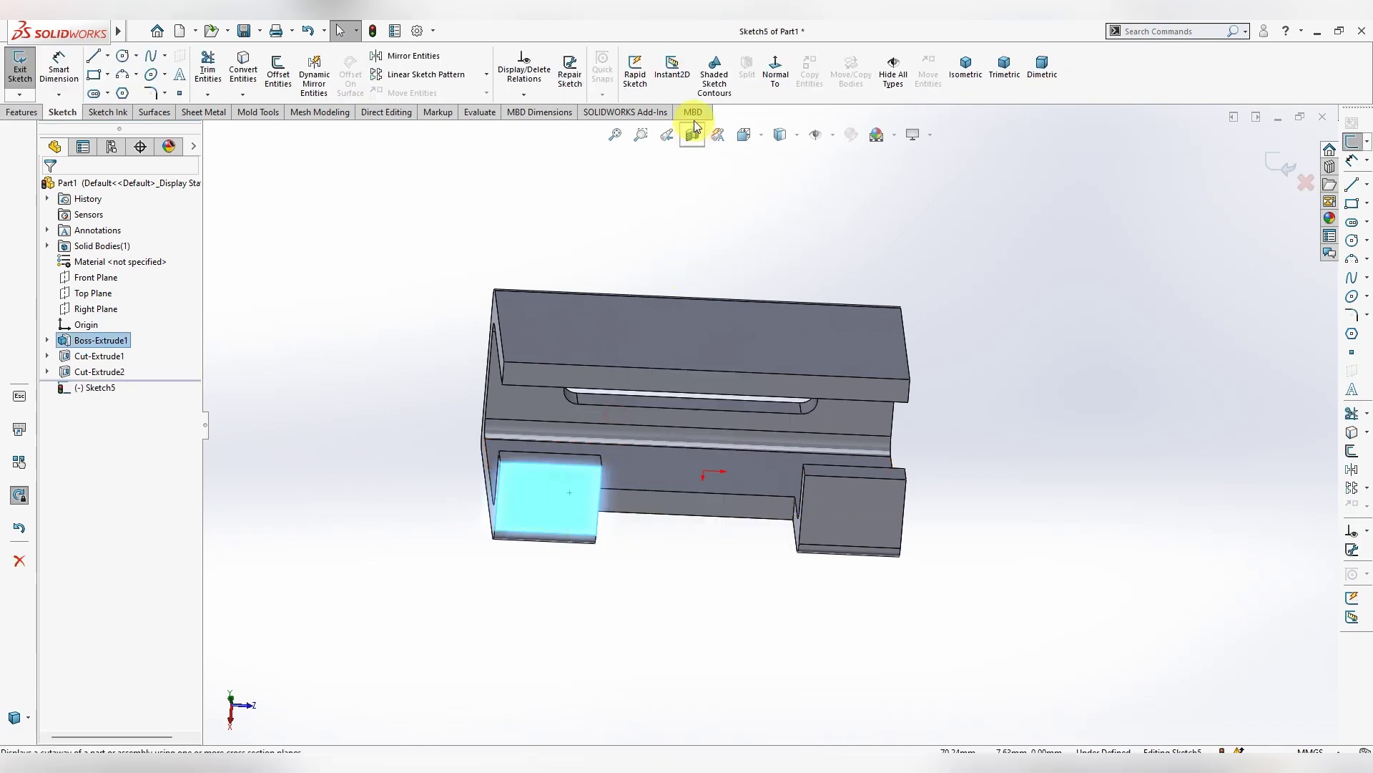
left_click(769, 78)
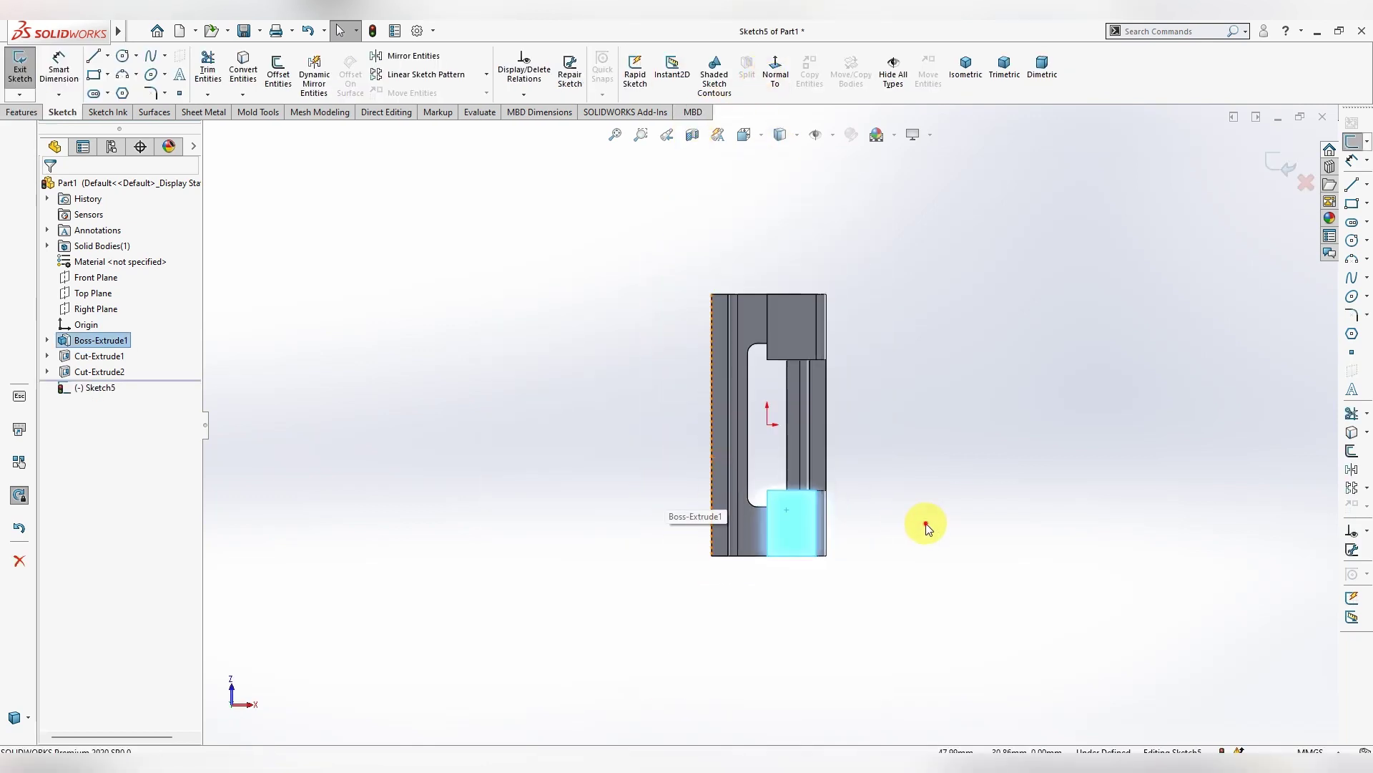
scroll(1037, 421, "down", 2)
mouse_move(118, 31)
left_click(138, 31)
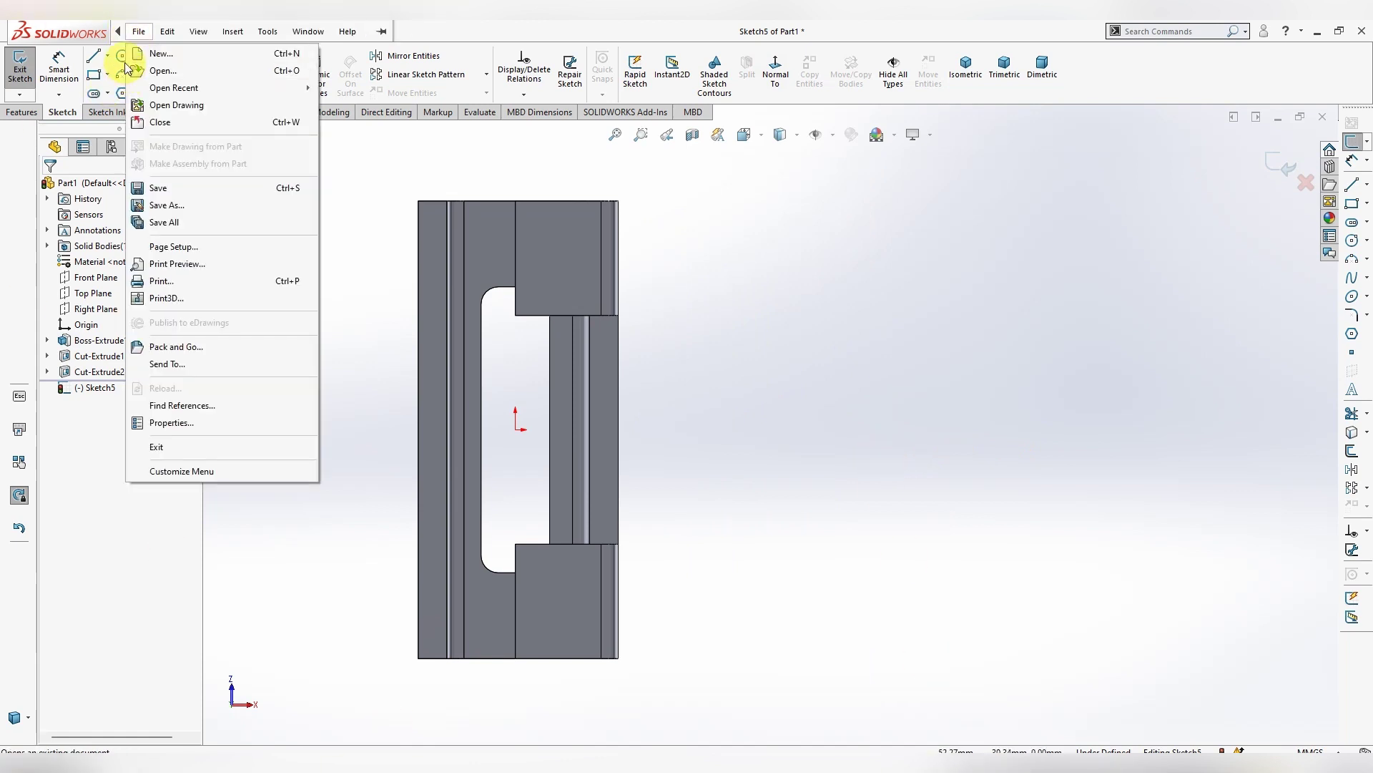
left_click(105, 56)
Draw a horizontal construction centerline across the upper tab
left_click(107, 88)
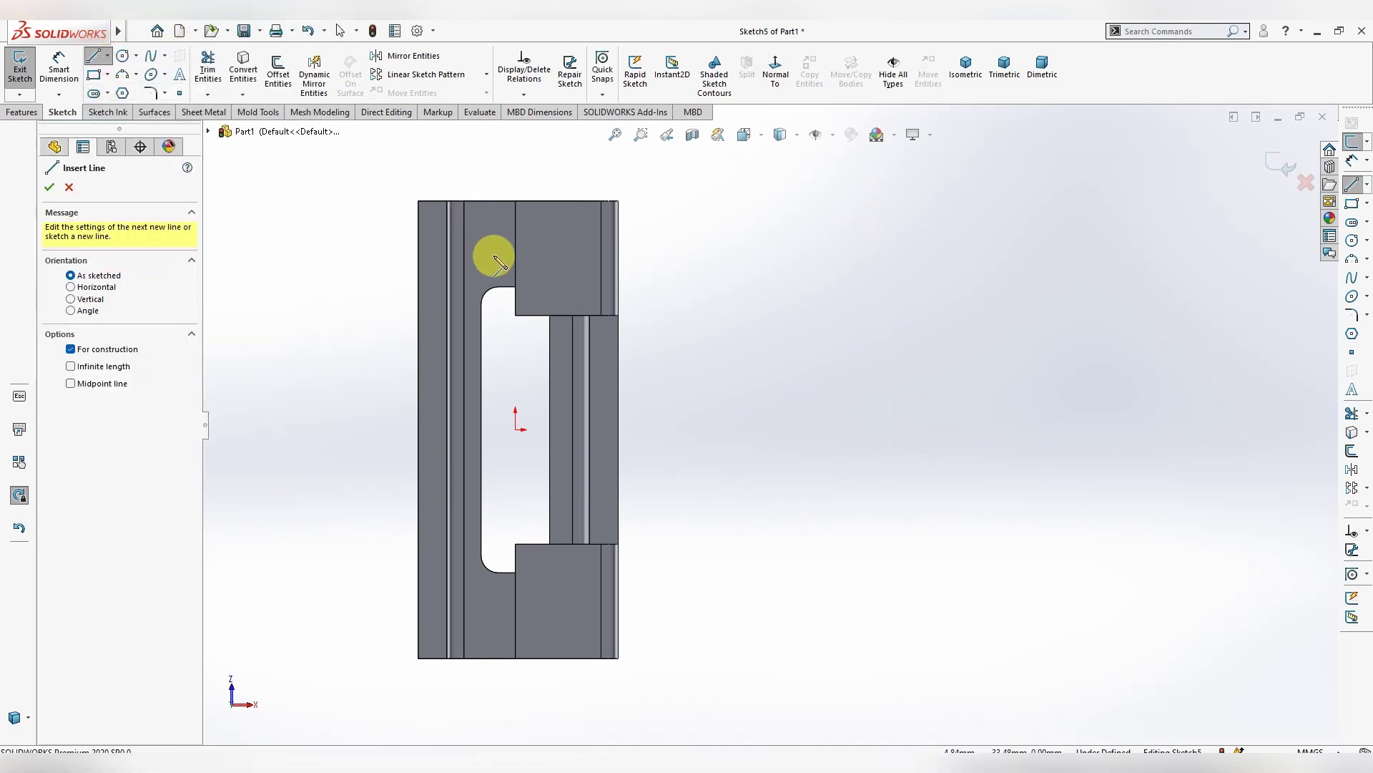
left_click(515, 259)
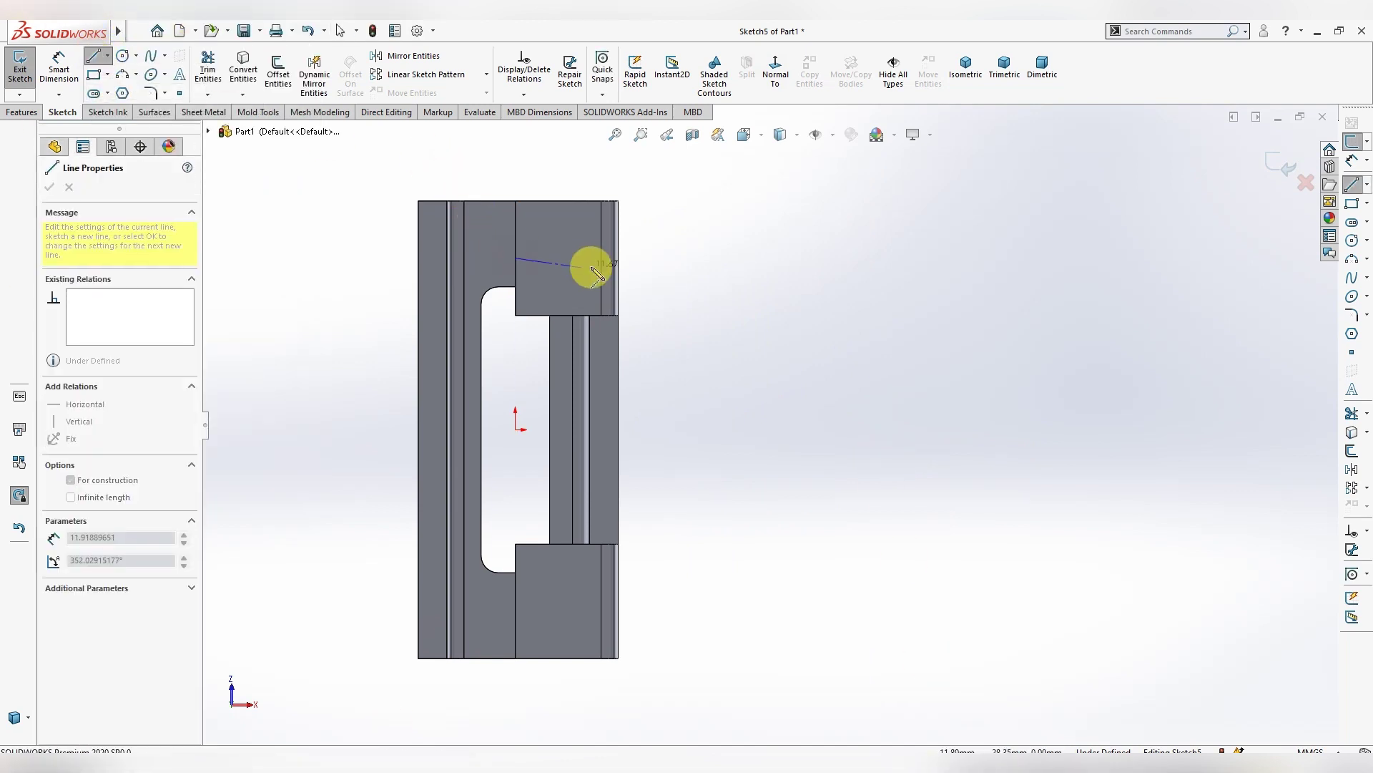
left_click(601, 258)
key("Escape")
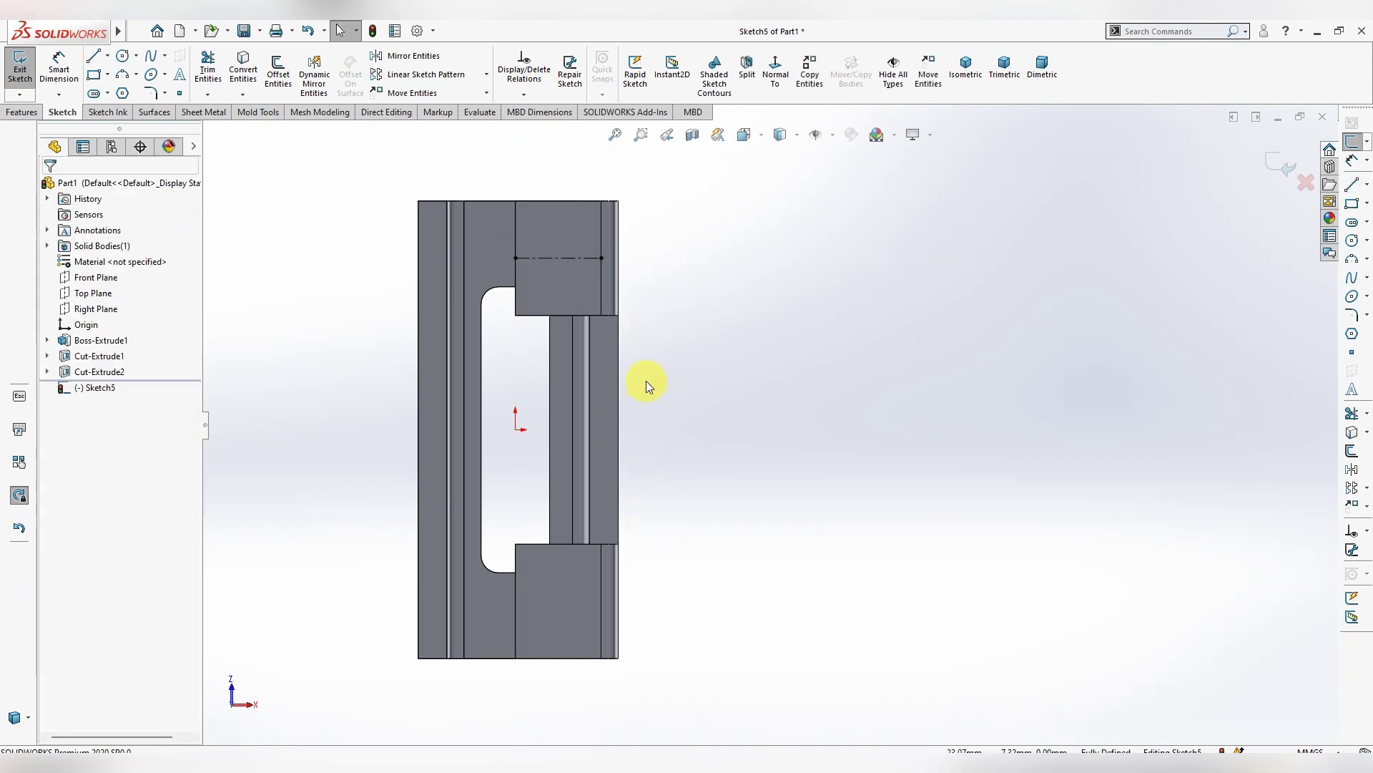
right_click(671, 235)
left_click(561, 258)
right_click(561, 257)
left_click(578, 204)
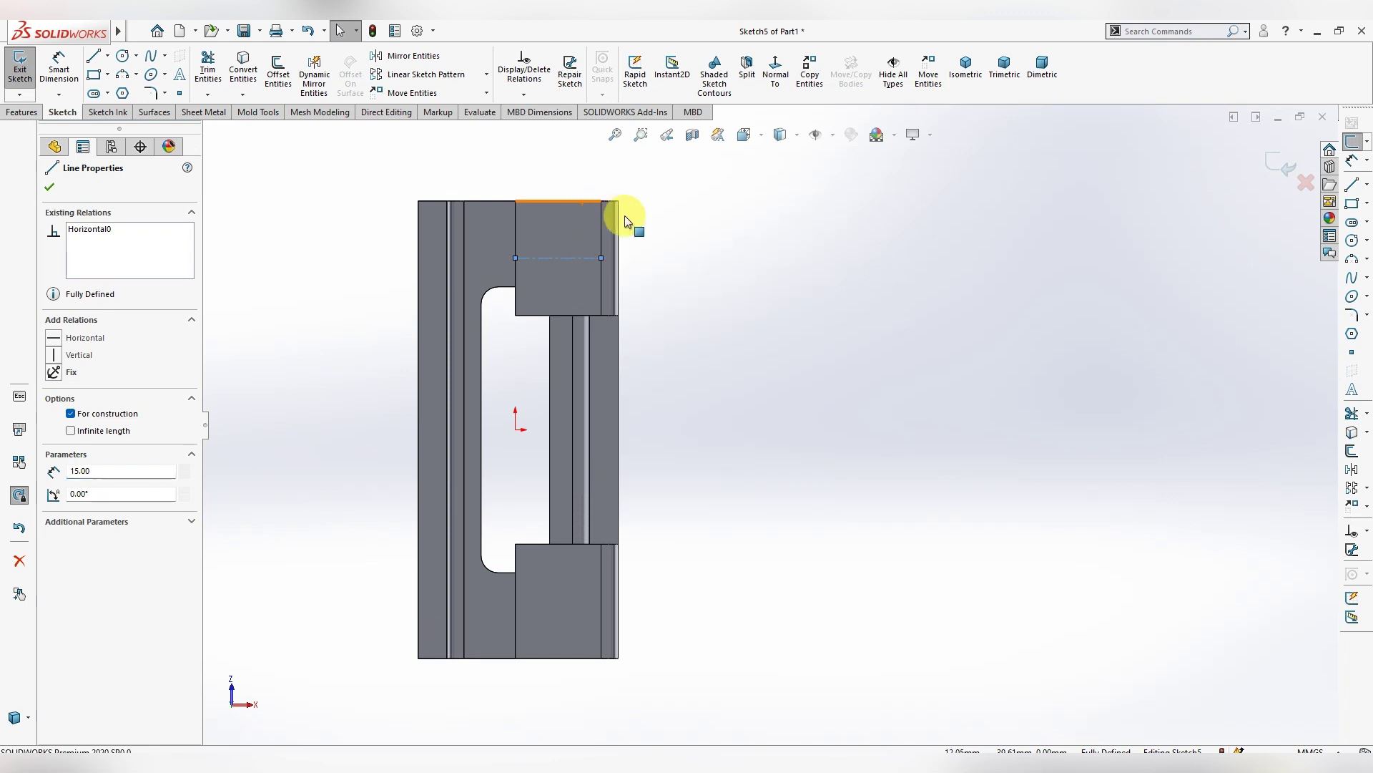
left_click(624, 221)
Draw a matching construction centerline across the lower tab
right_click(713, 189)
mouse_move(775, 271)
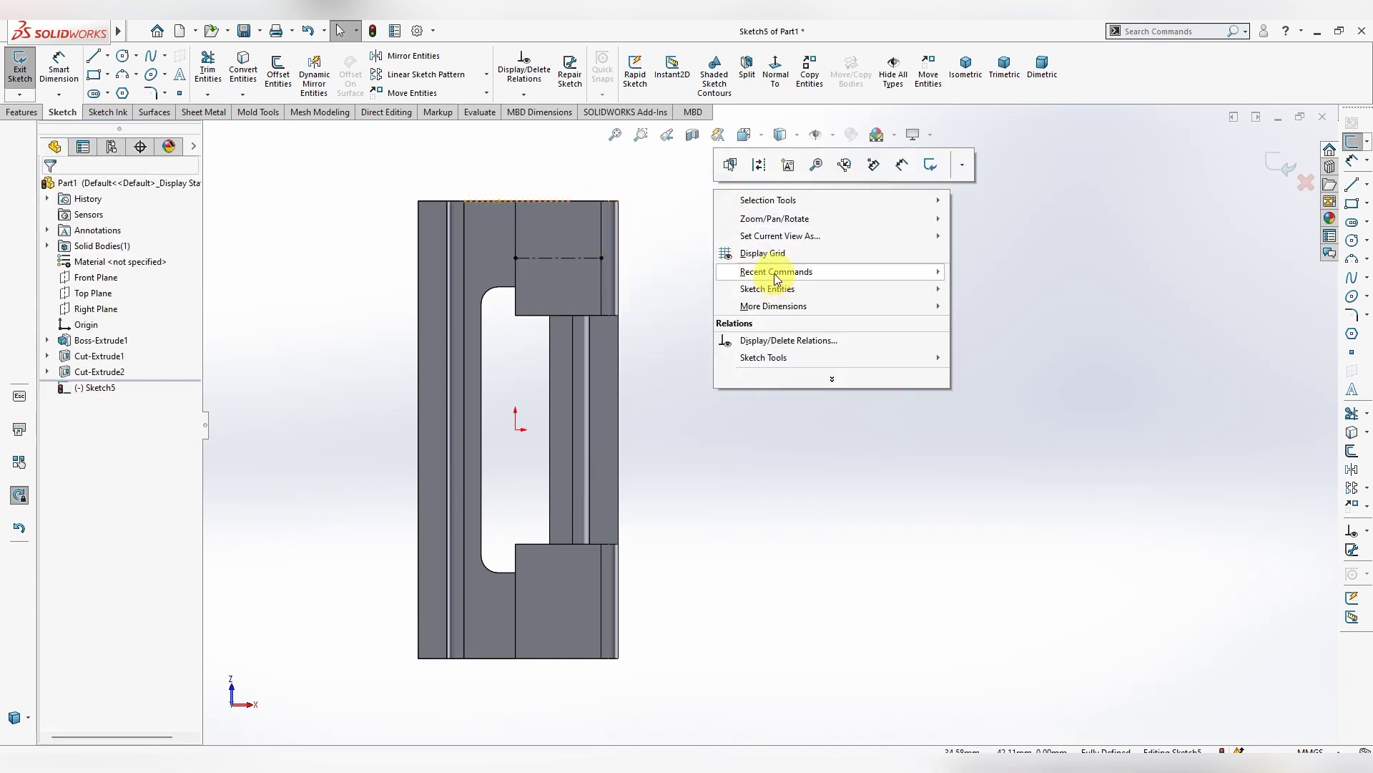
left_click(991, 272)
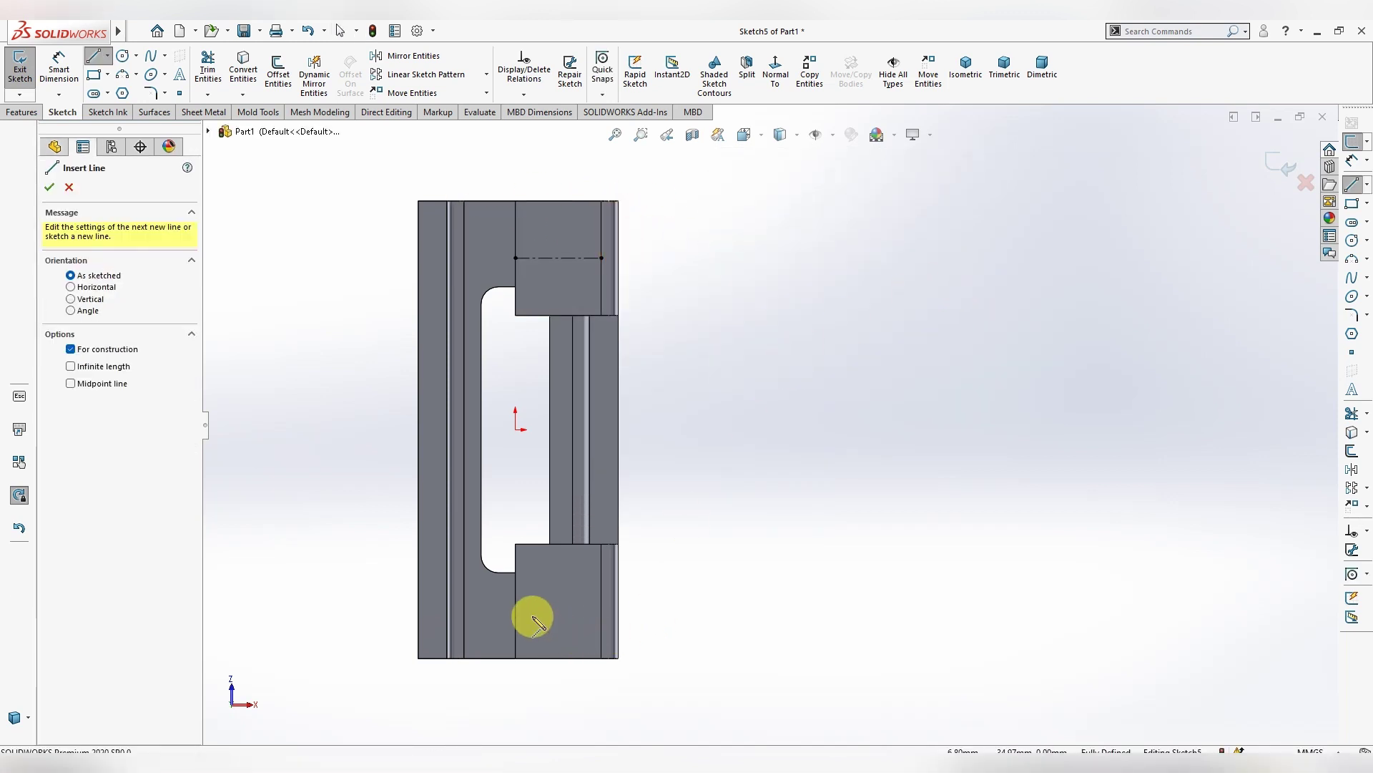
left_click(515, 600)
left_click(601, 601)
key("Escape")
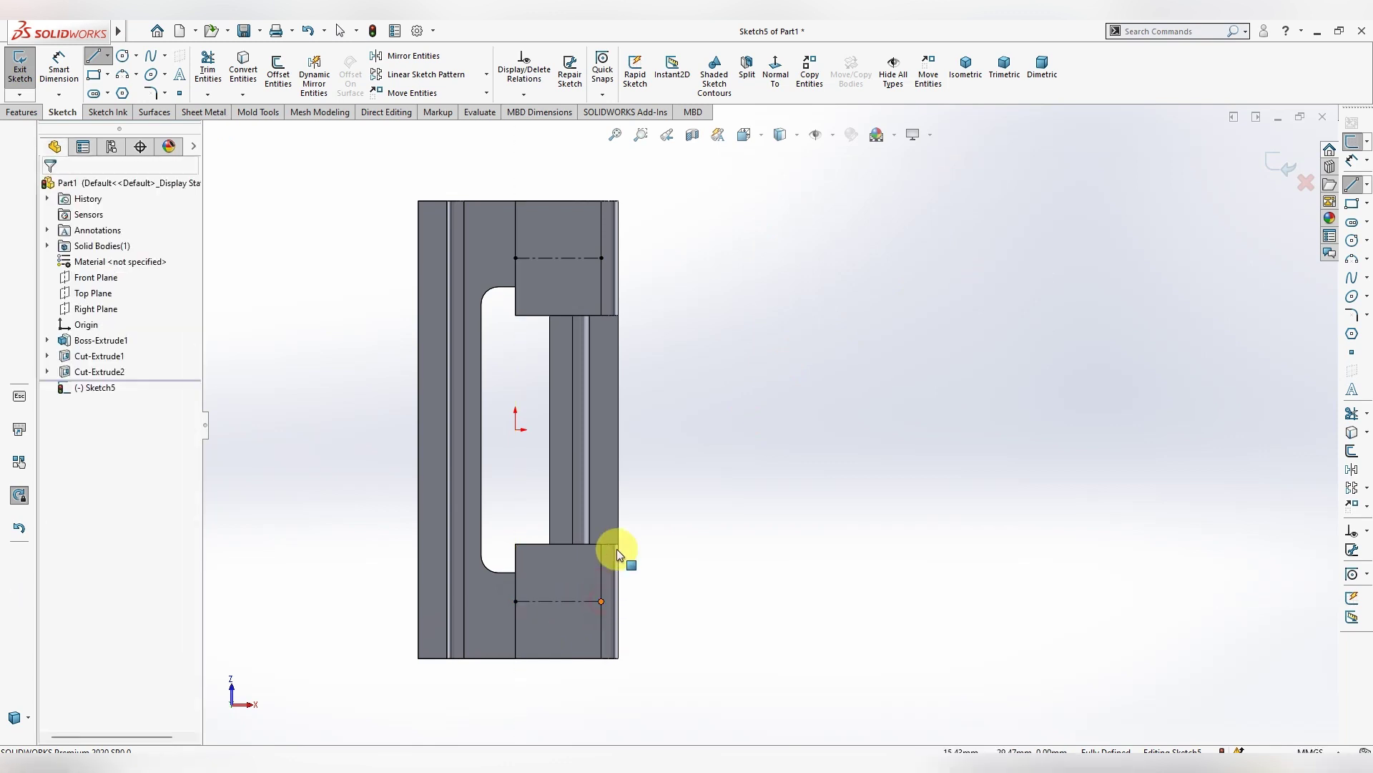
Draw a circle centred on each centerline's midpoint, one per tab
left_click(123, 55)
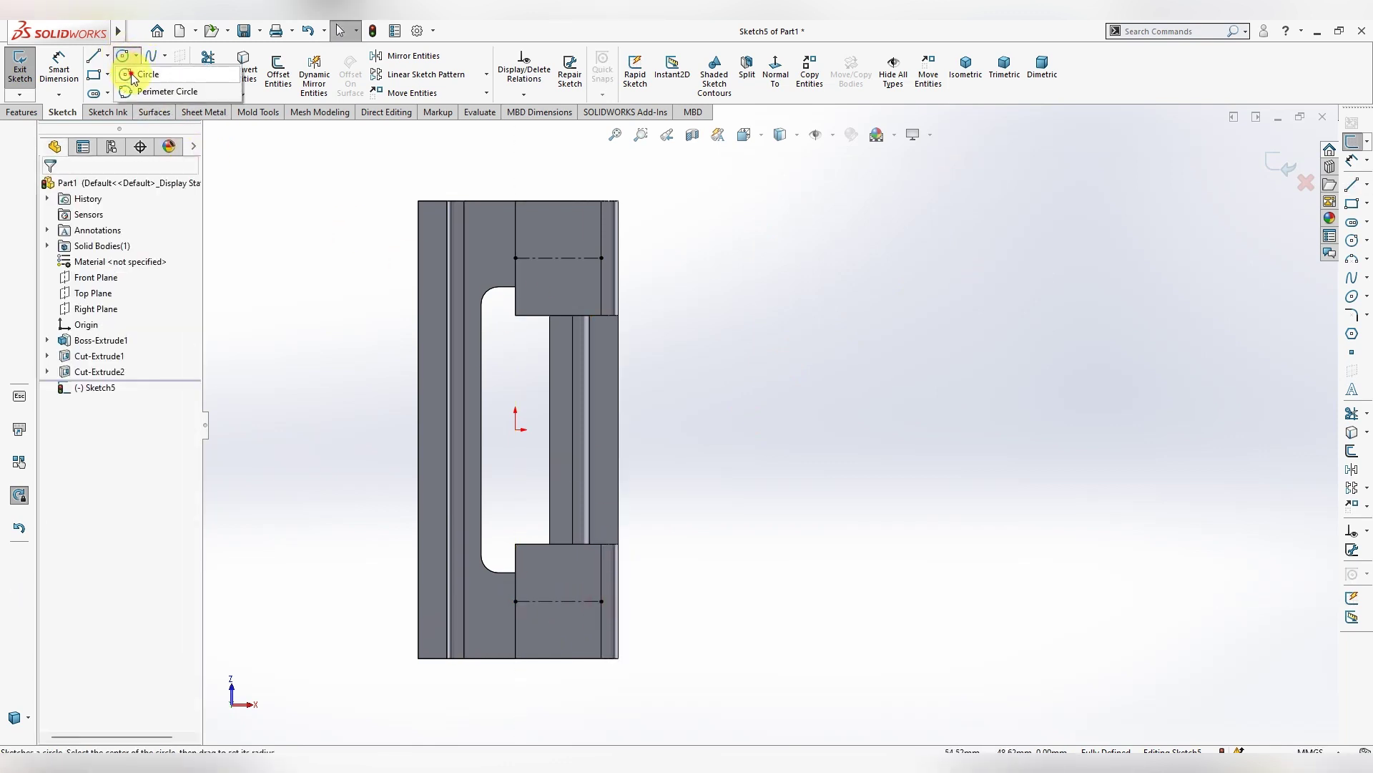
left_click(559, 257)
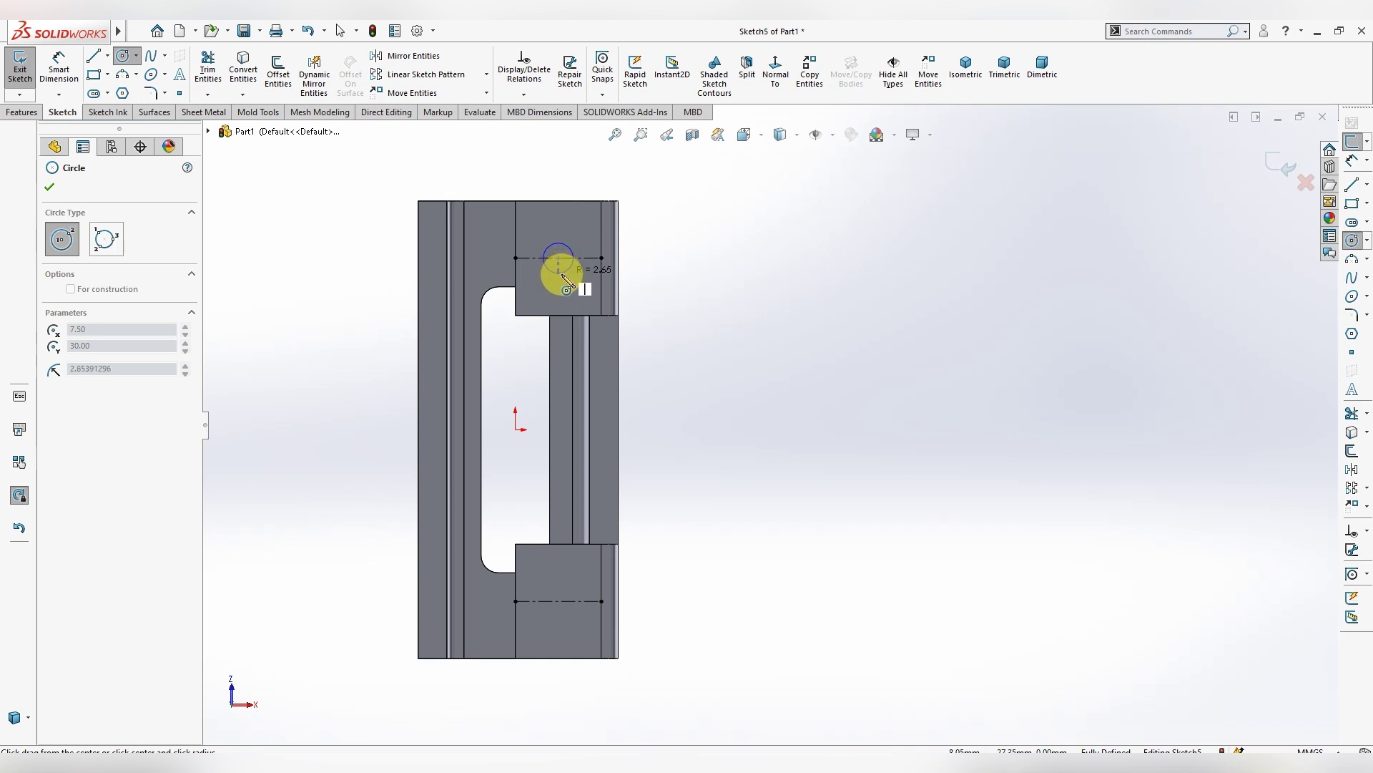
left_click(569, 286)
left_click(563, 606)
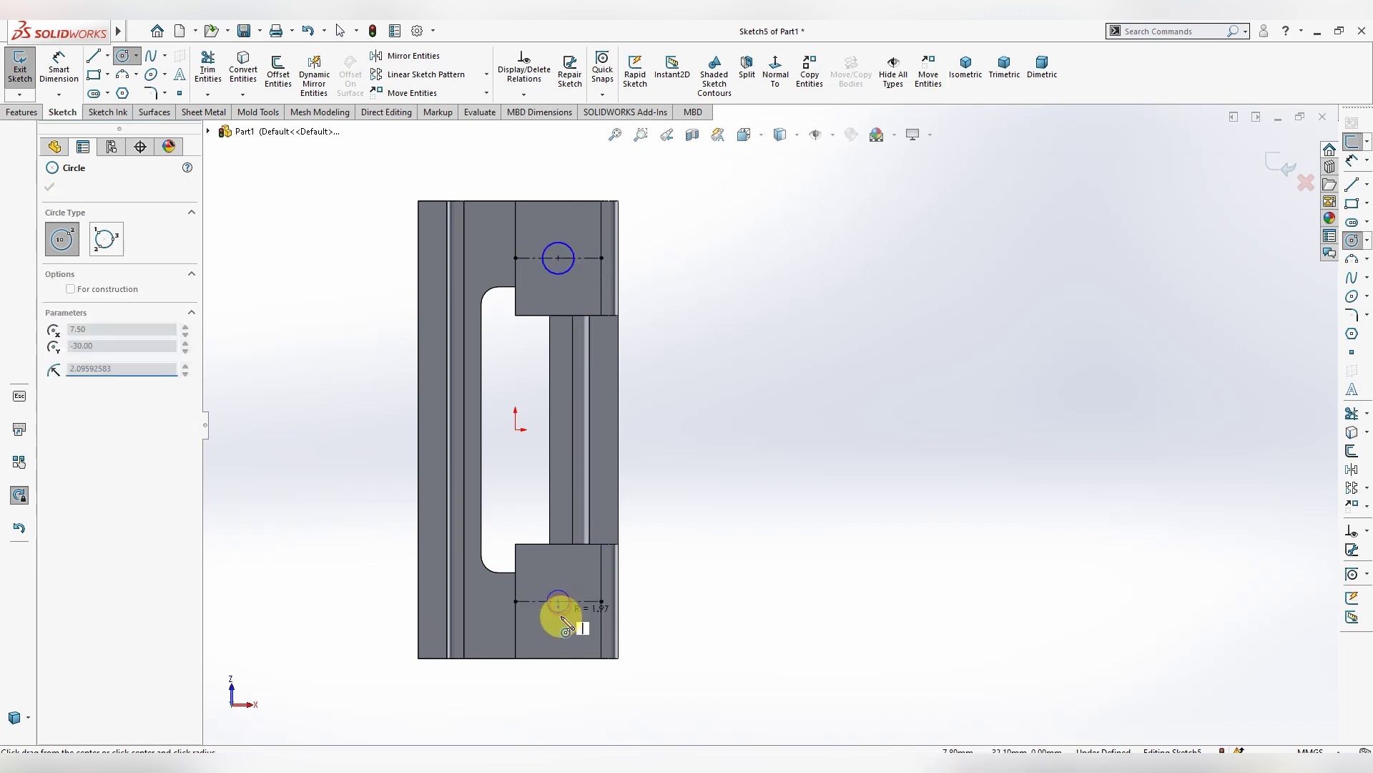
key("Escape")
Dimension the upper circle to a diameter of 8.00 mm
left_click(69, 77)
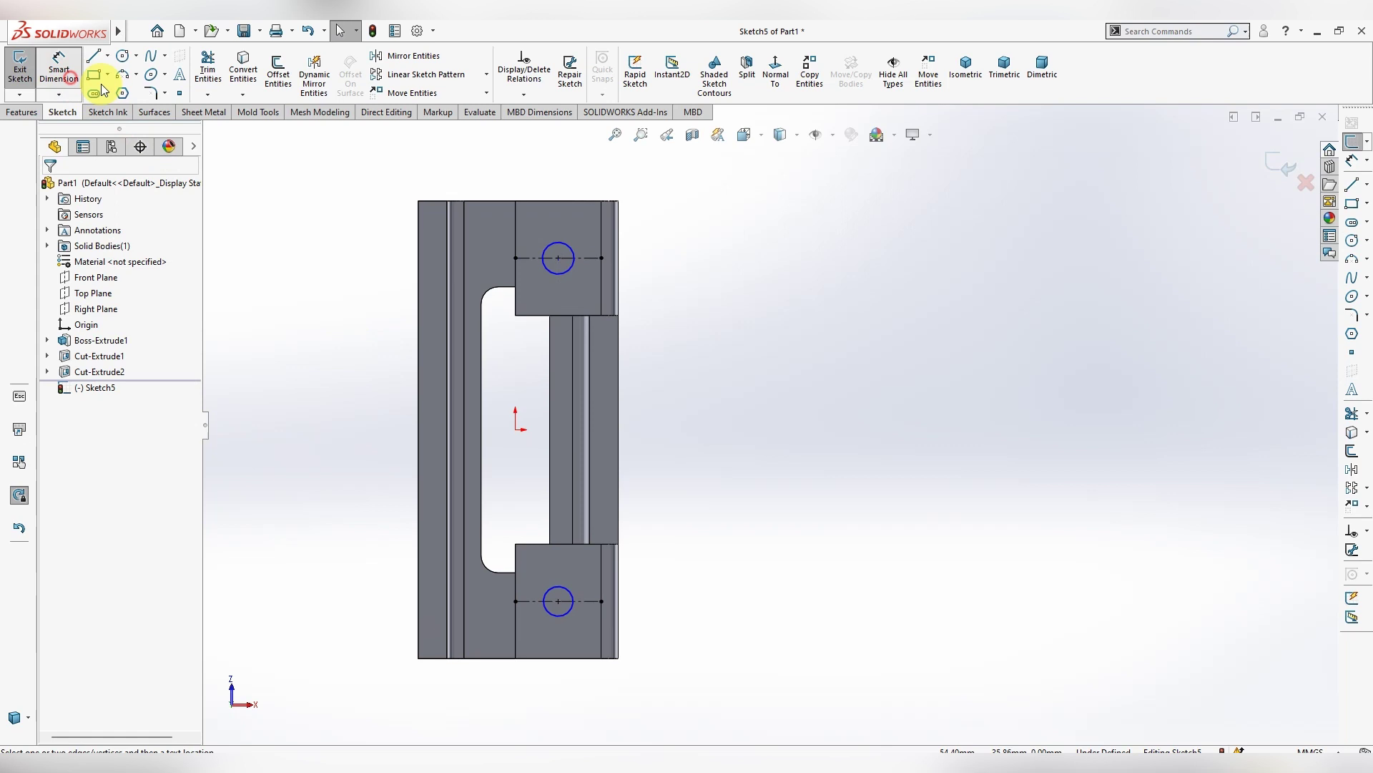
left_click(568, 244)
left_click(670, 238)
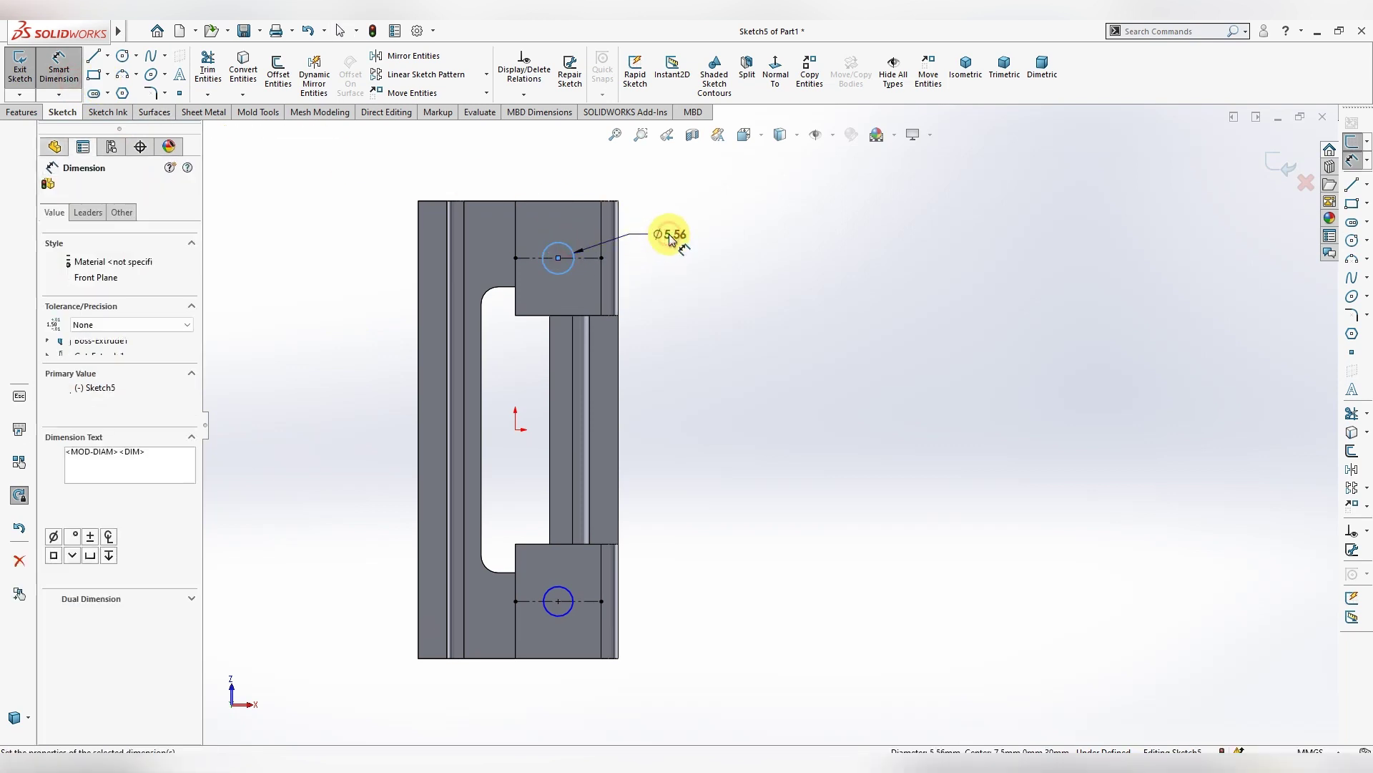
type("8")
key("Return")
key("Escape")
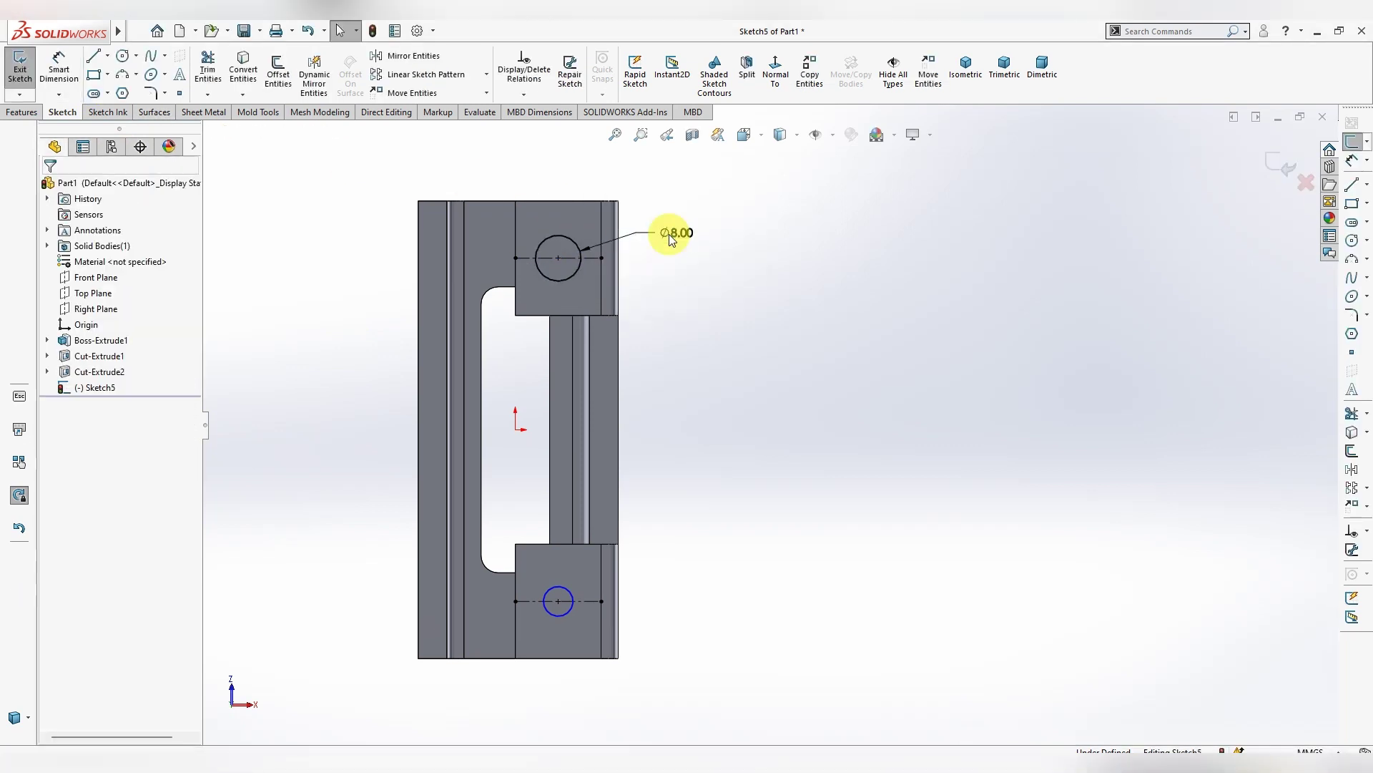
Add an Equal relation between the two circles, fully defining Sketch5
left_click(582, 269)
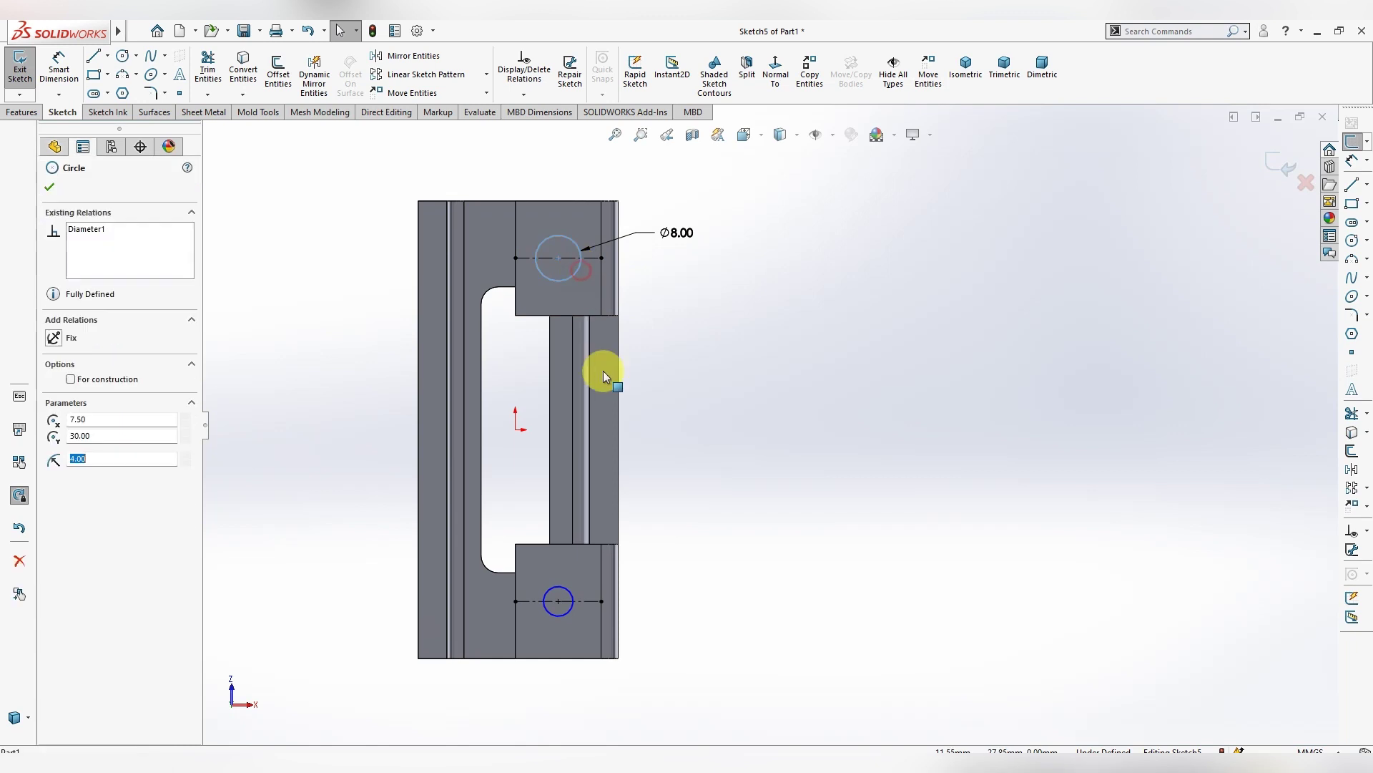
left_click(569, 590, "ctrl")
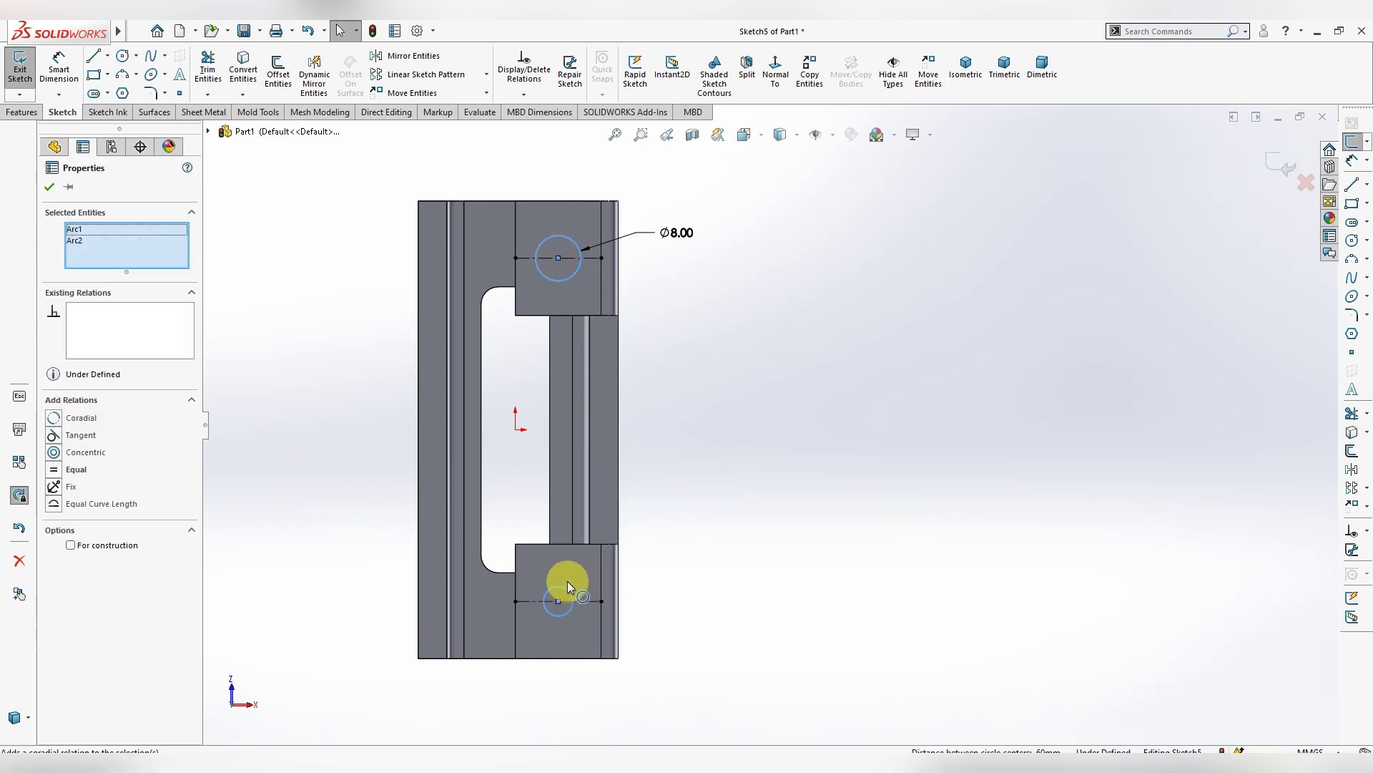
left_click(77, 470)
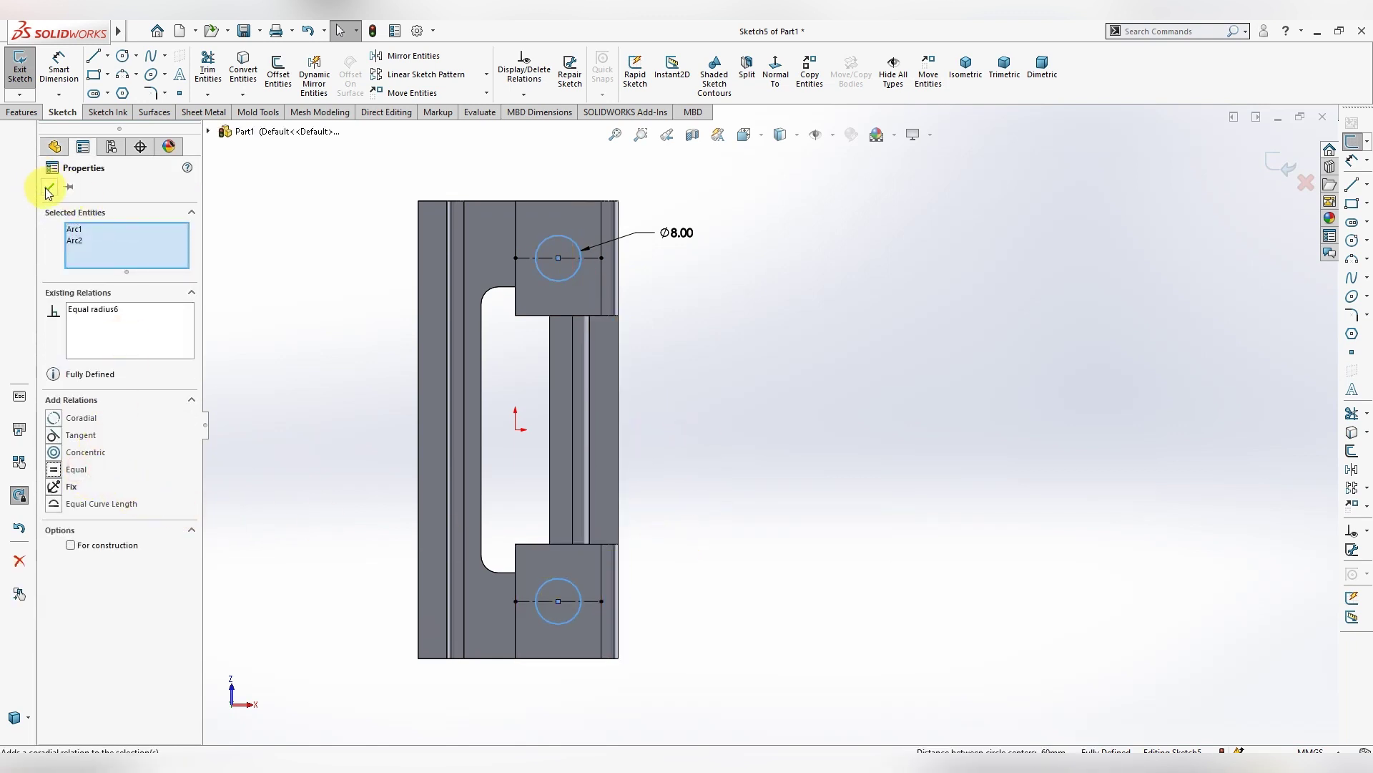
left_click(48, 187)
Extruded-cut both 8 mm circles 19 mm deep through the tabs as Cut-Extrude3
mouse_move(725, 410)
middle_mouse_down()
mouse_move(781, 419)
mouse_move(508, 269)
middle_mouse_up()
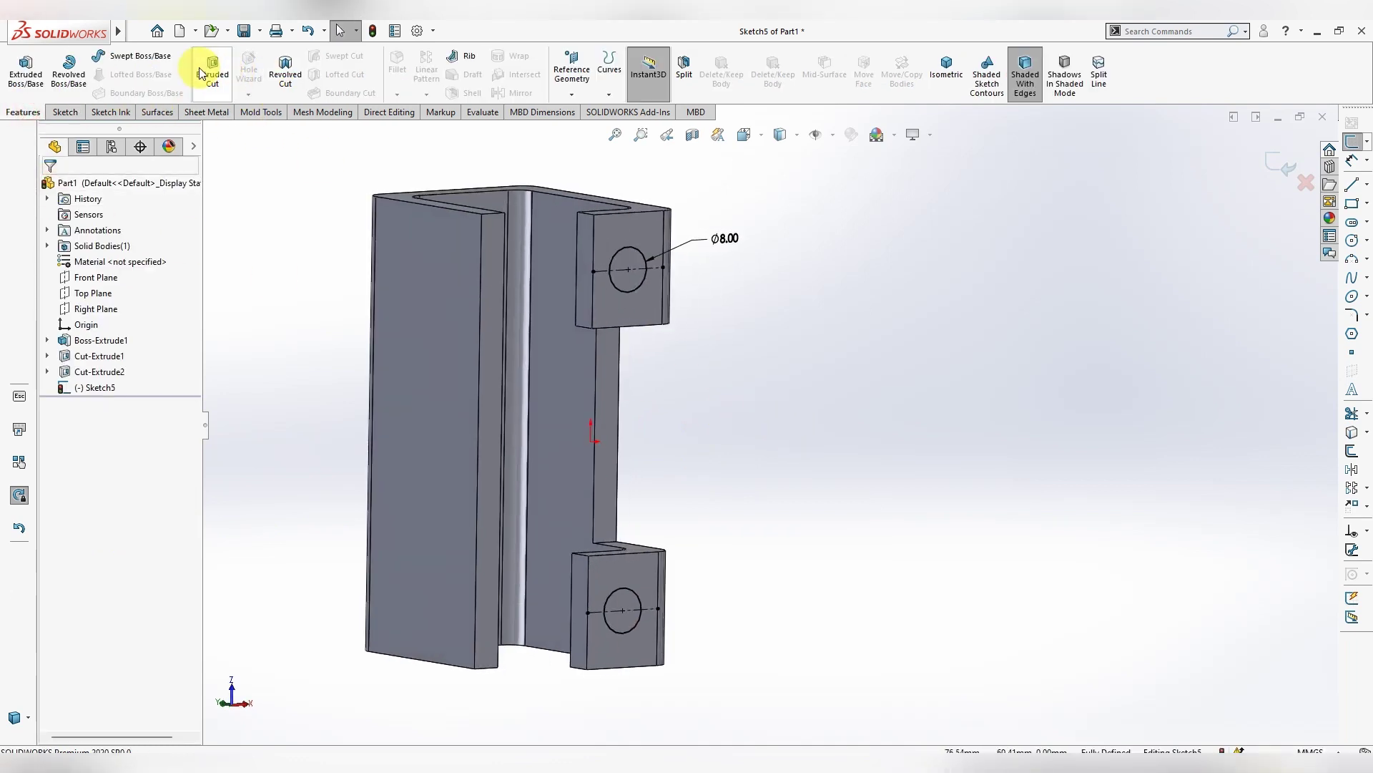
left_click(224, 72)
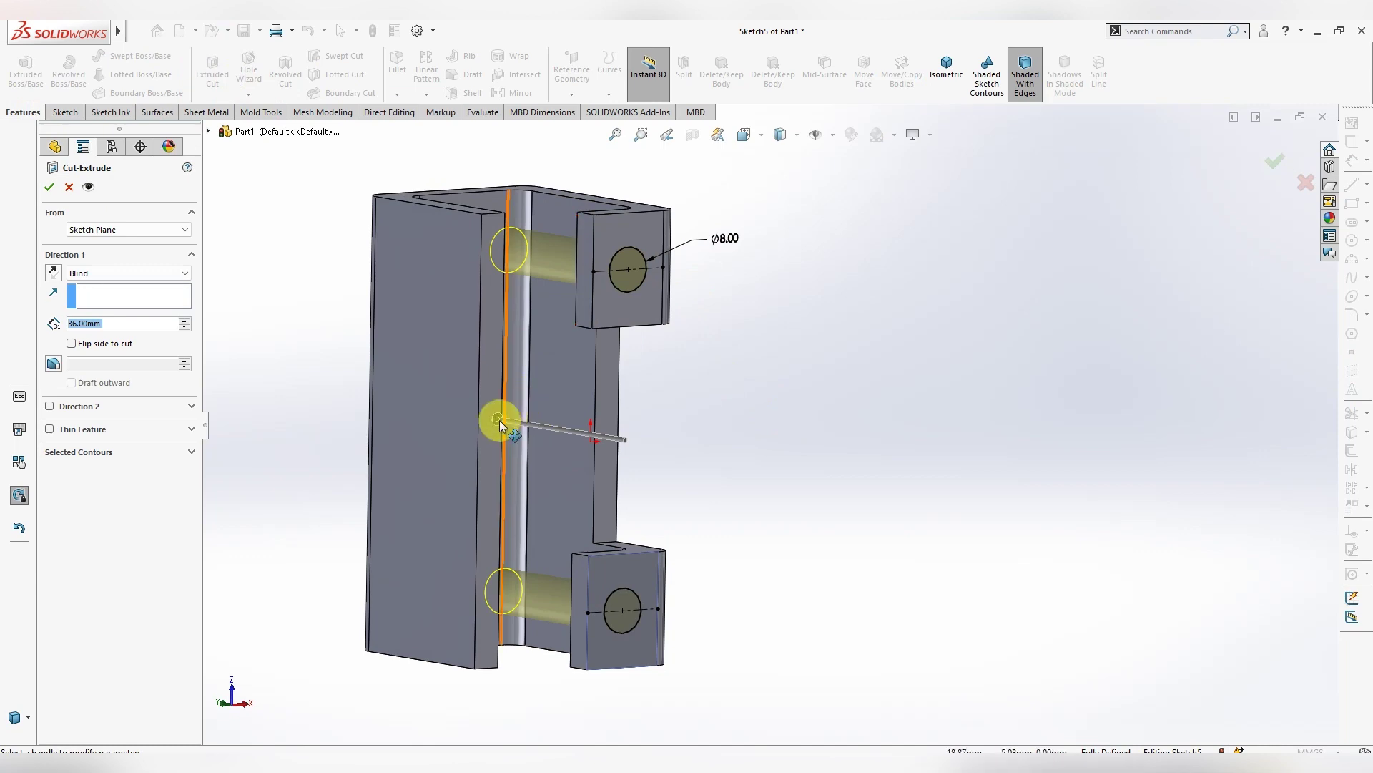
left_click_drag(500, 423, 555, 429)
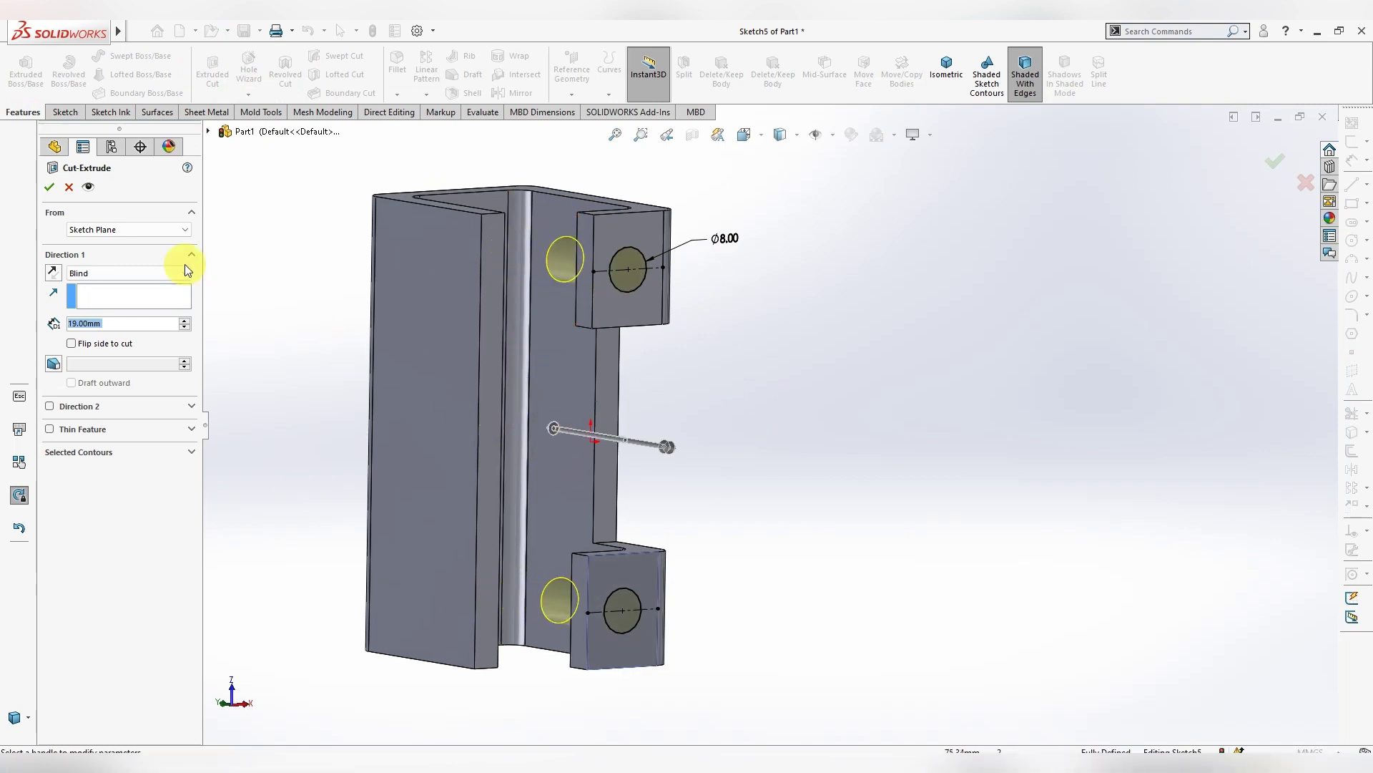
left_click(49, 188)
mouse_move(830, 429)
middle_mouse_down()
mouse_move(782, 206)
mouse_move(659, 291)
mouse_move(797, 506)
mouse_move(812, 481)
mouse_move(785, 294)
middle_mouse_up()
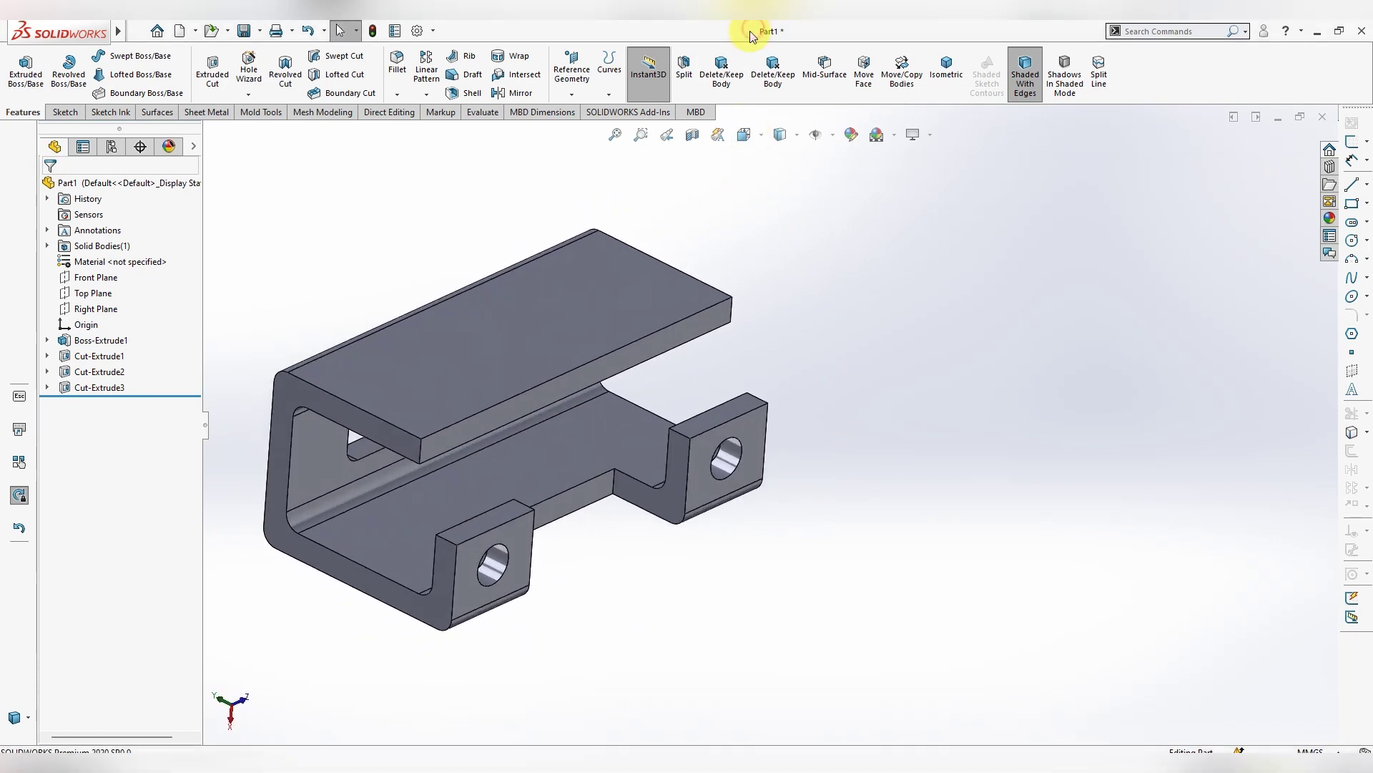
Start Sketch7 on the top face, view it straight on, and display the part as wireframe
right_click(626, 277)
left_click(651, 268)
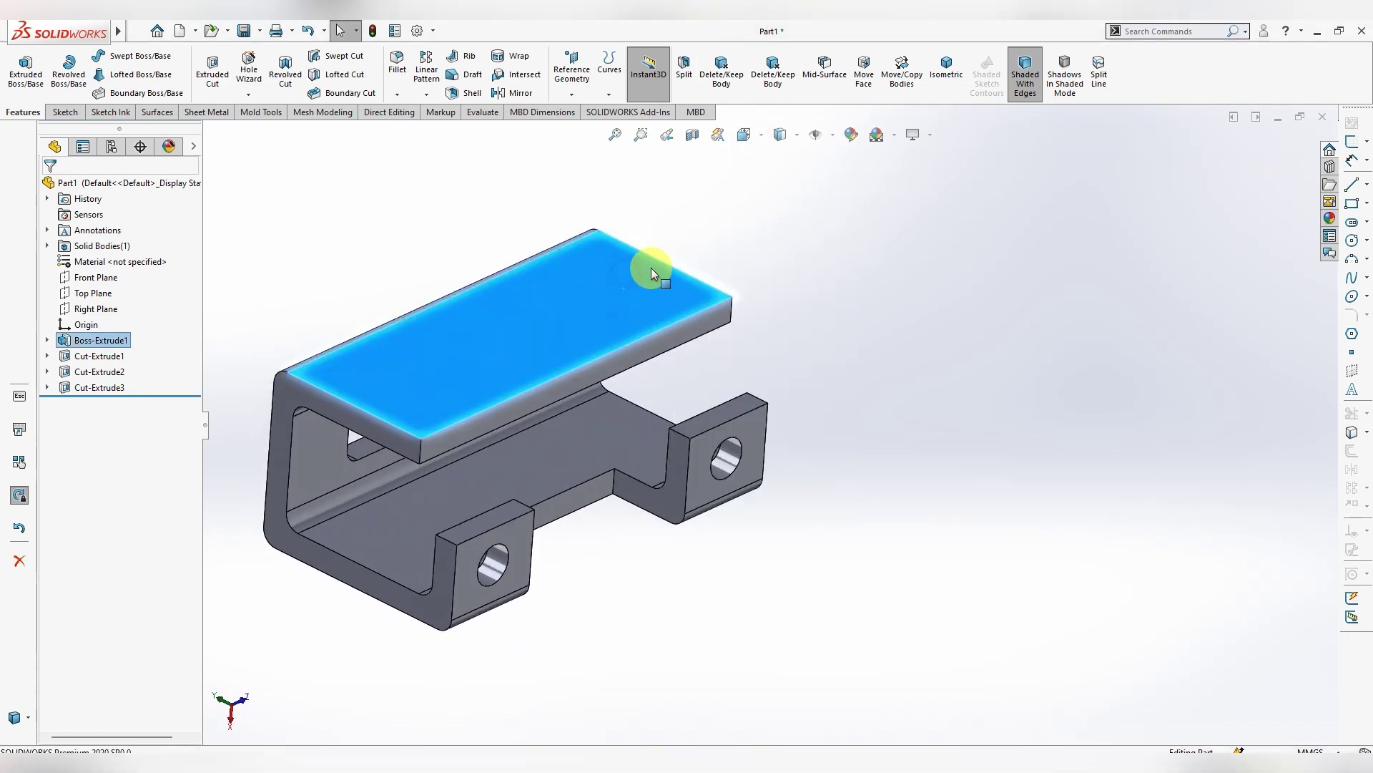
right_click(620, 267)
left_click(664, 257)
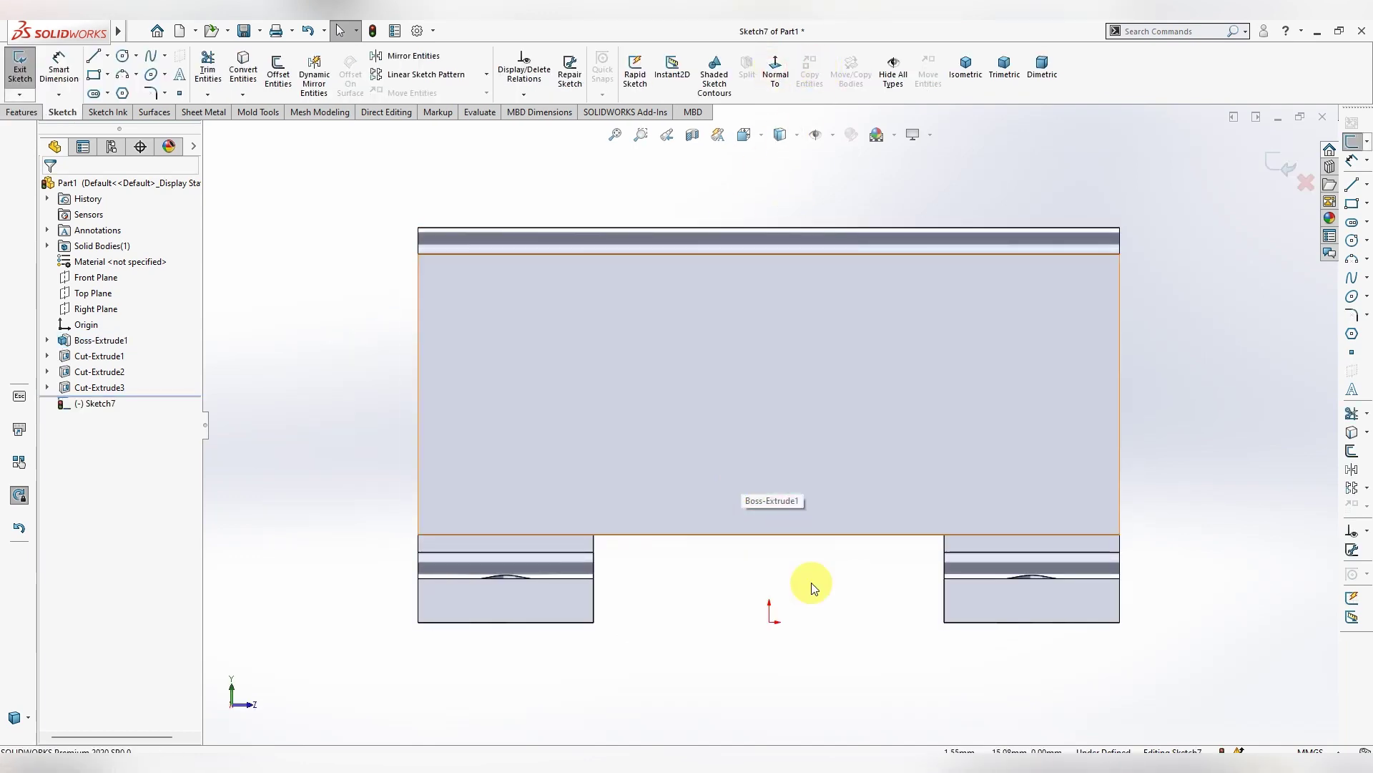
middle_click_drag(811, 582, 841, 563)
left_click(776, 68)
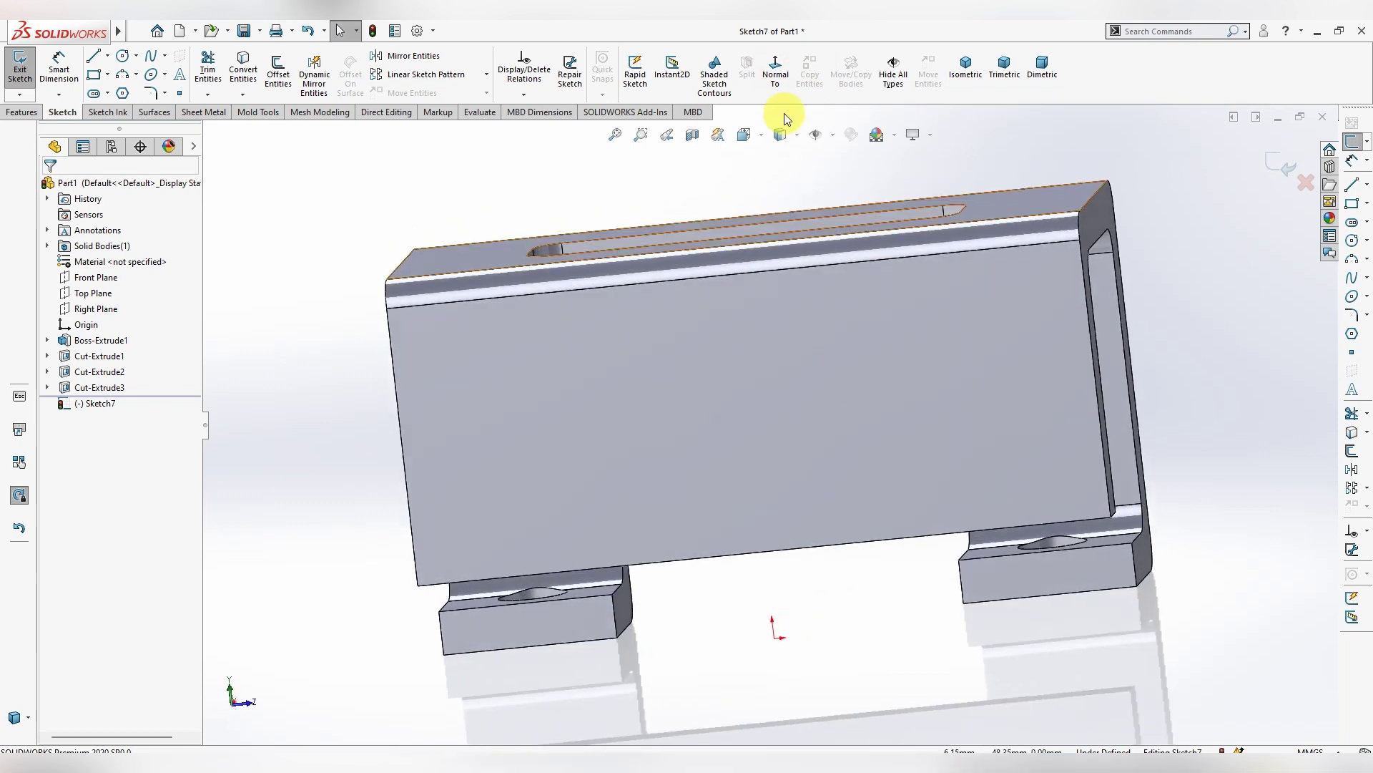
scroll(934, 237, "down", 2)
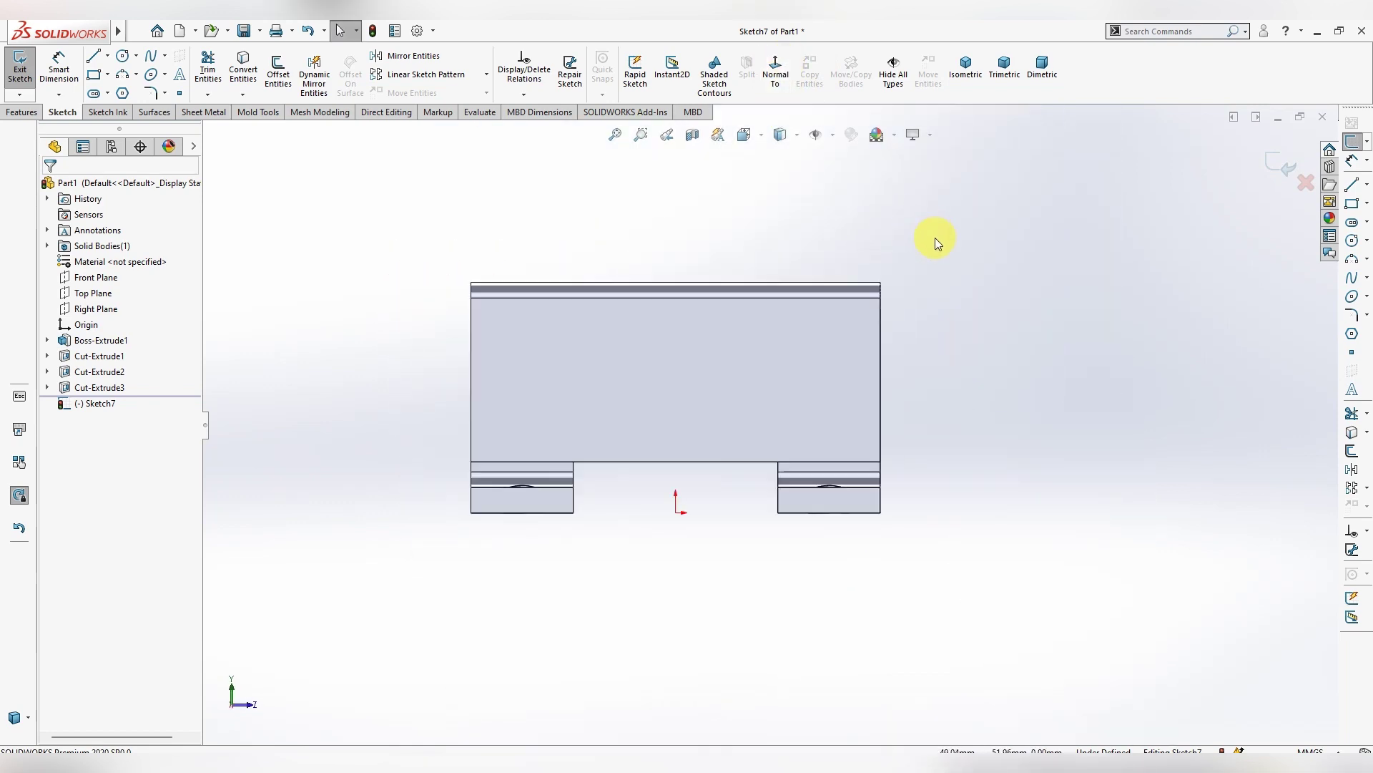
scroll(937, 239, "down", 1)
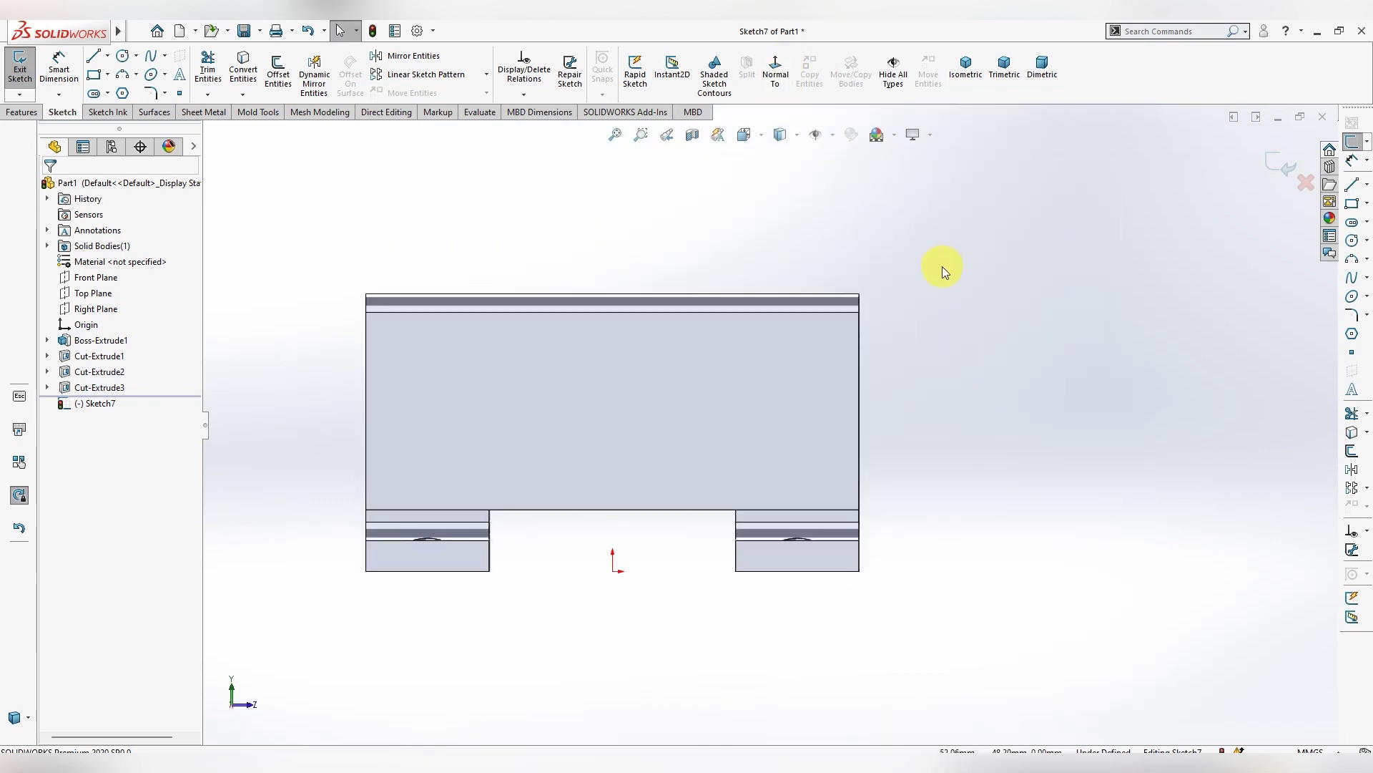
left_click(796, 135)
left_click(781, 238)
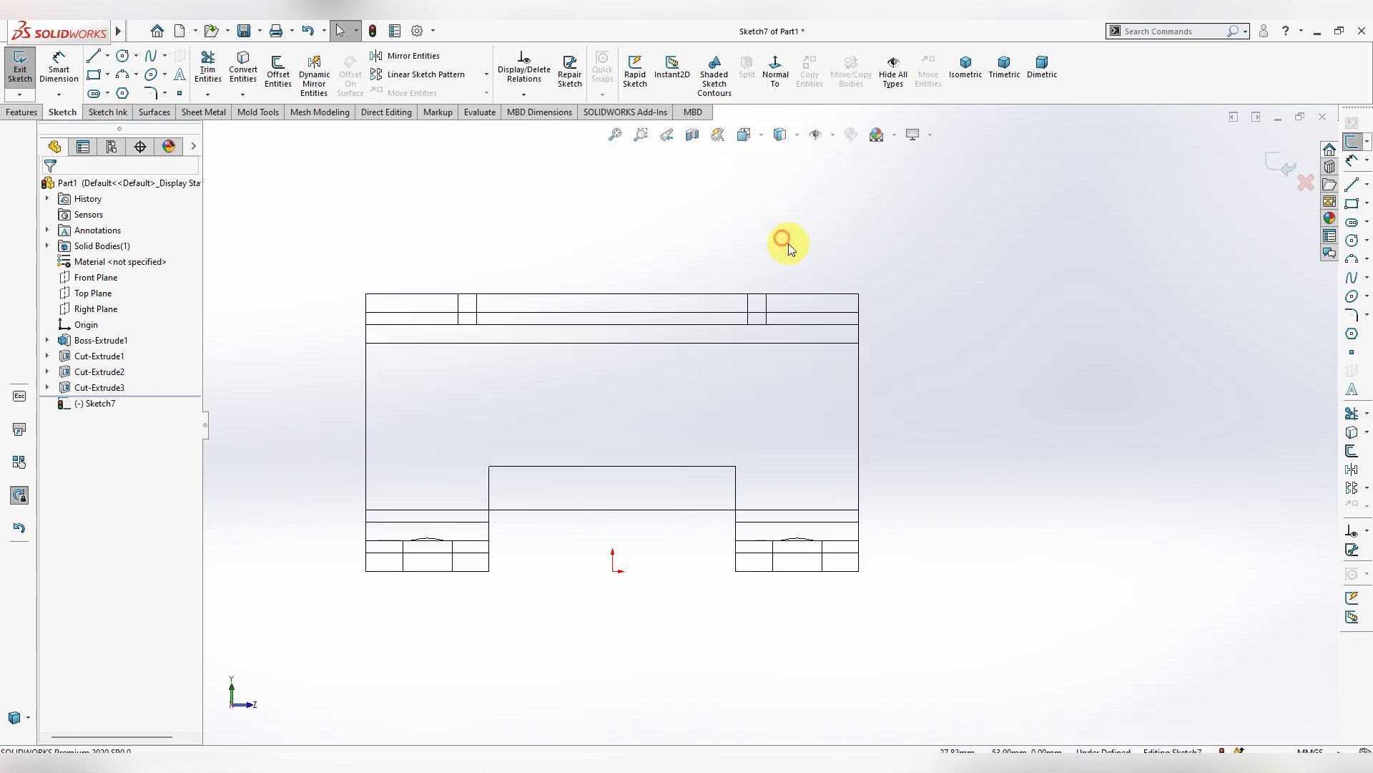
Draw a corner rectangle from the face's upper left down to the lower edge line
left_click(107, 75)
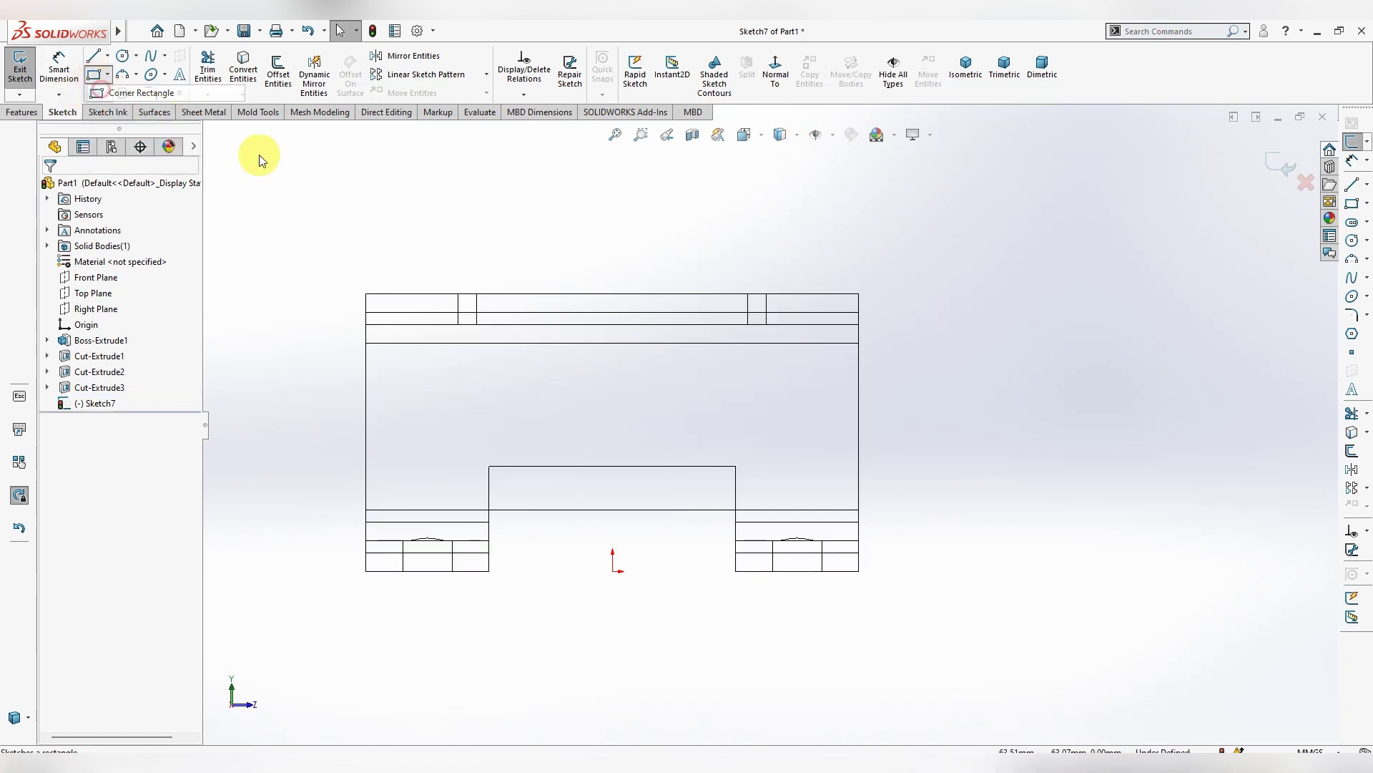
left_click(484, 359)
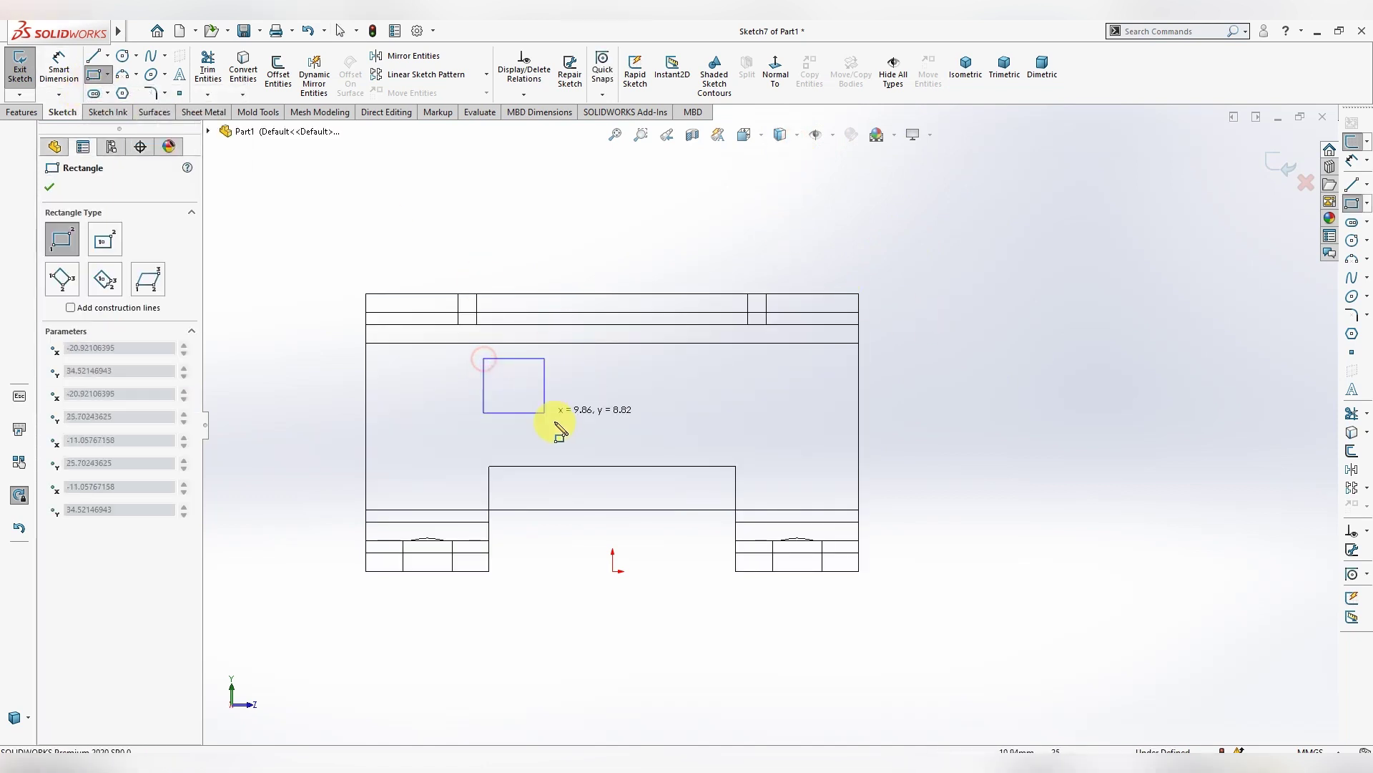
left_click(748, 515)
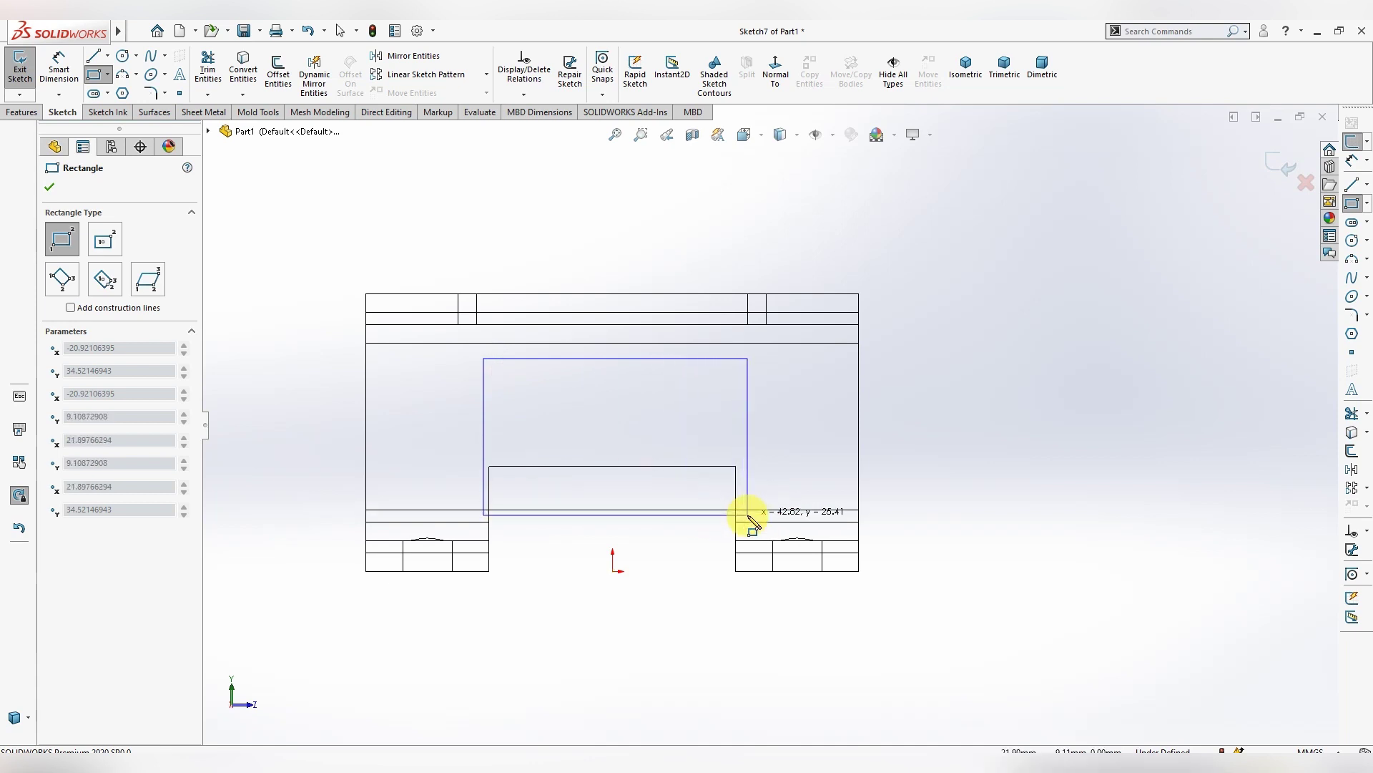
key("Escape")
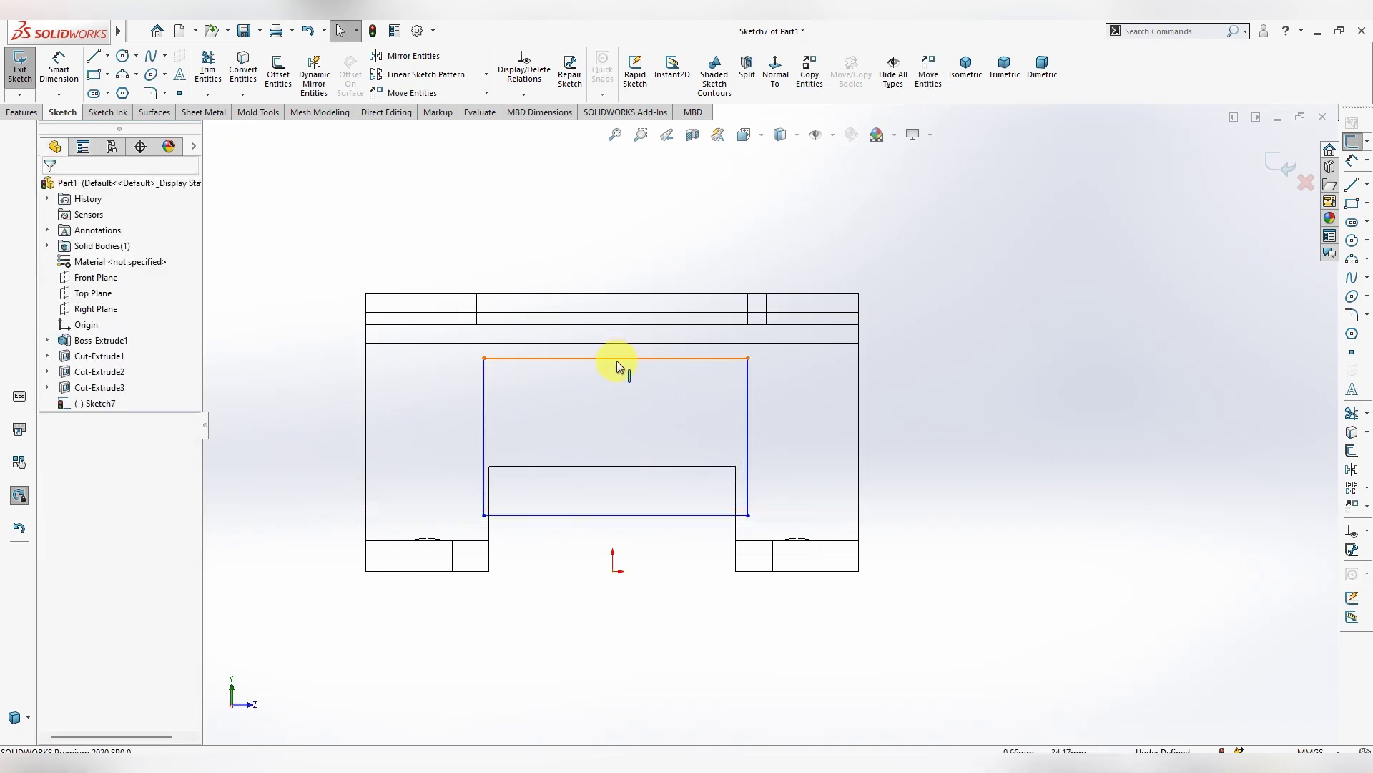
Align the rectangle's top-edge midpoint vertically with the origin
left_click(616, 358)
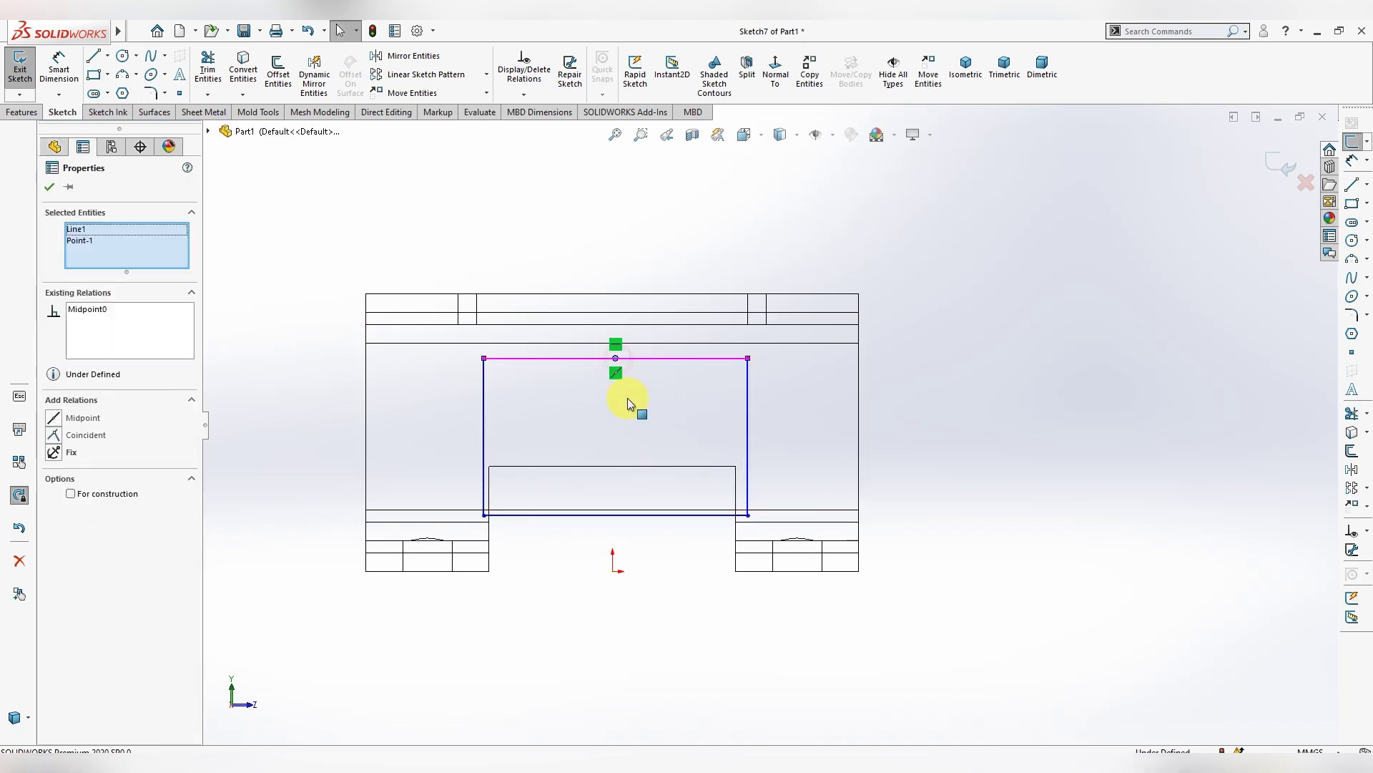
left_click(613, 573, "ctrl")
left_click(639, 583)
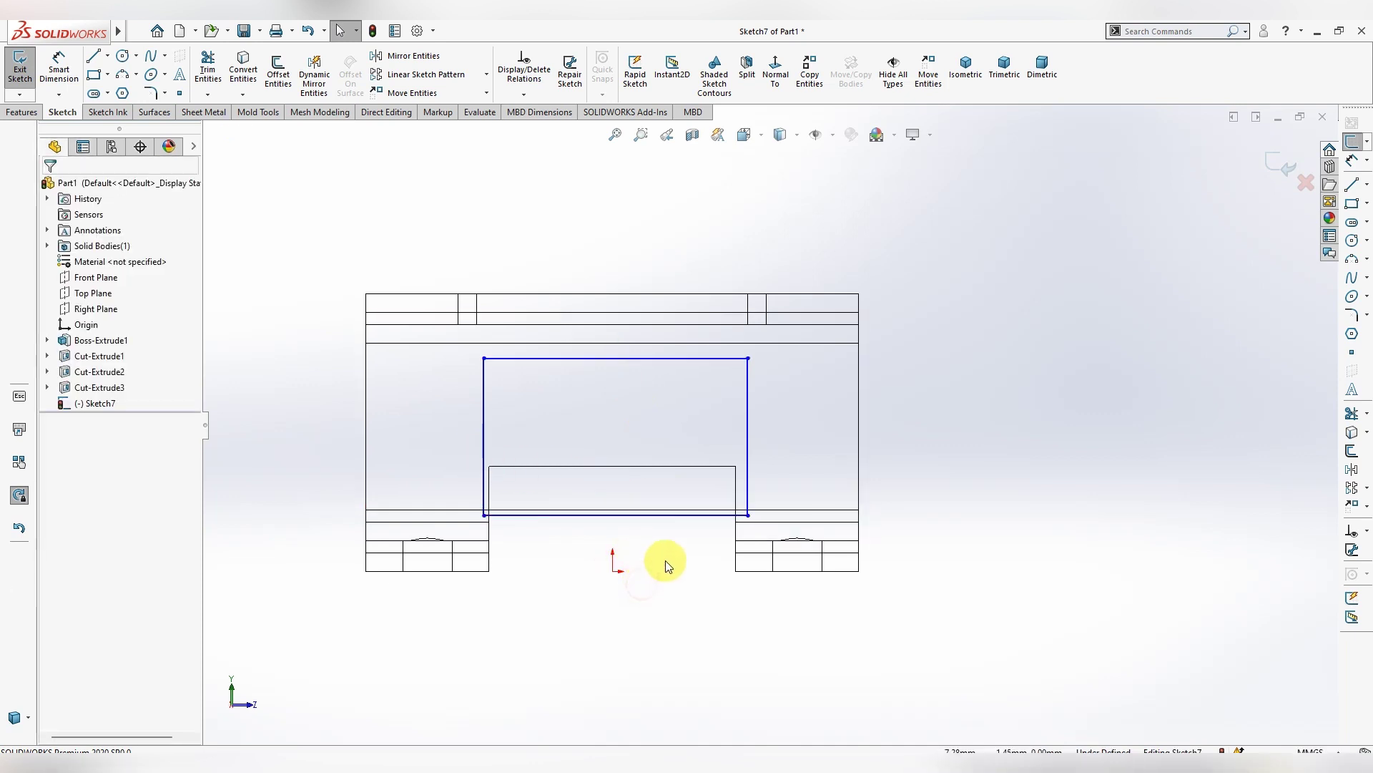
left_click(620, 359)
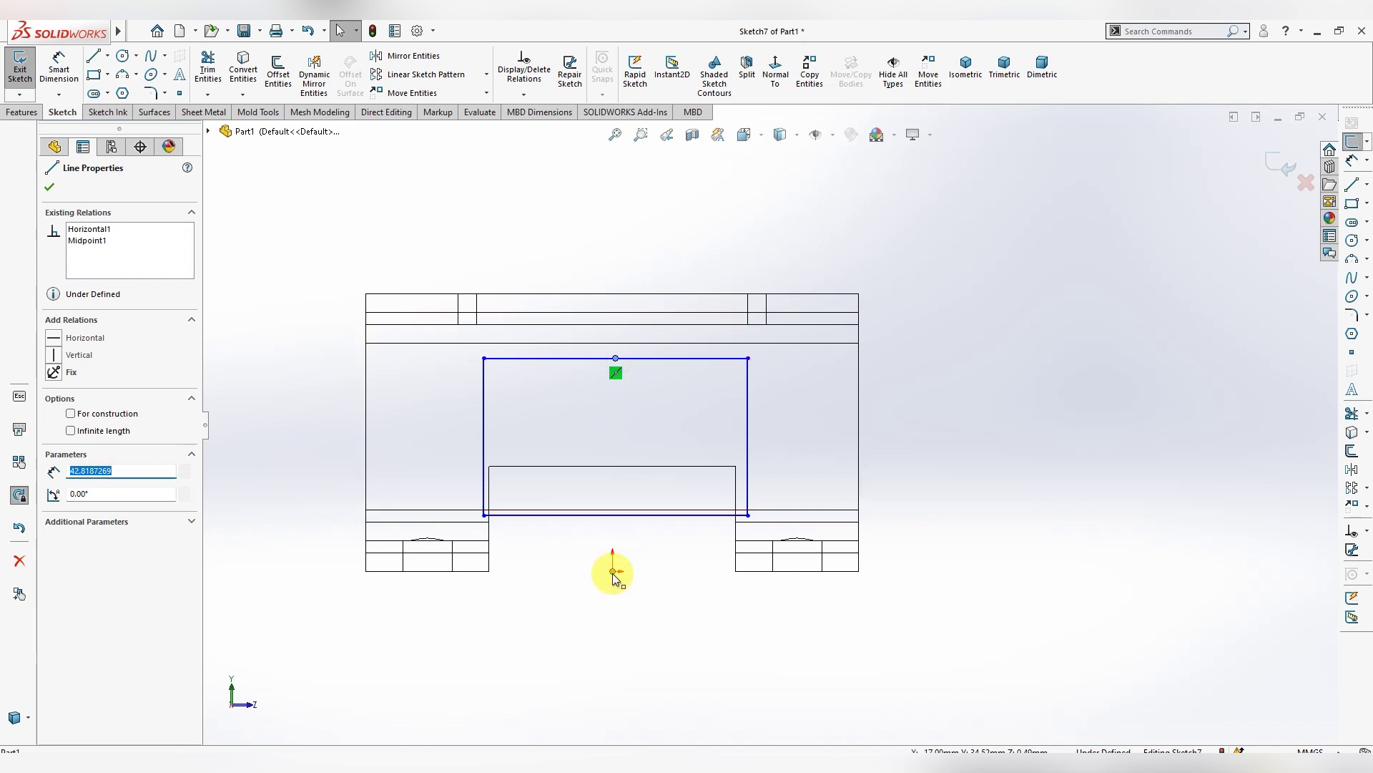
left_click(613, 571, "ctrl")
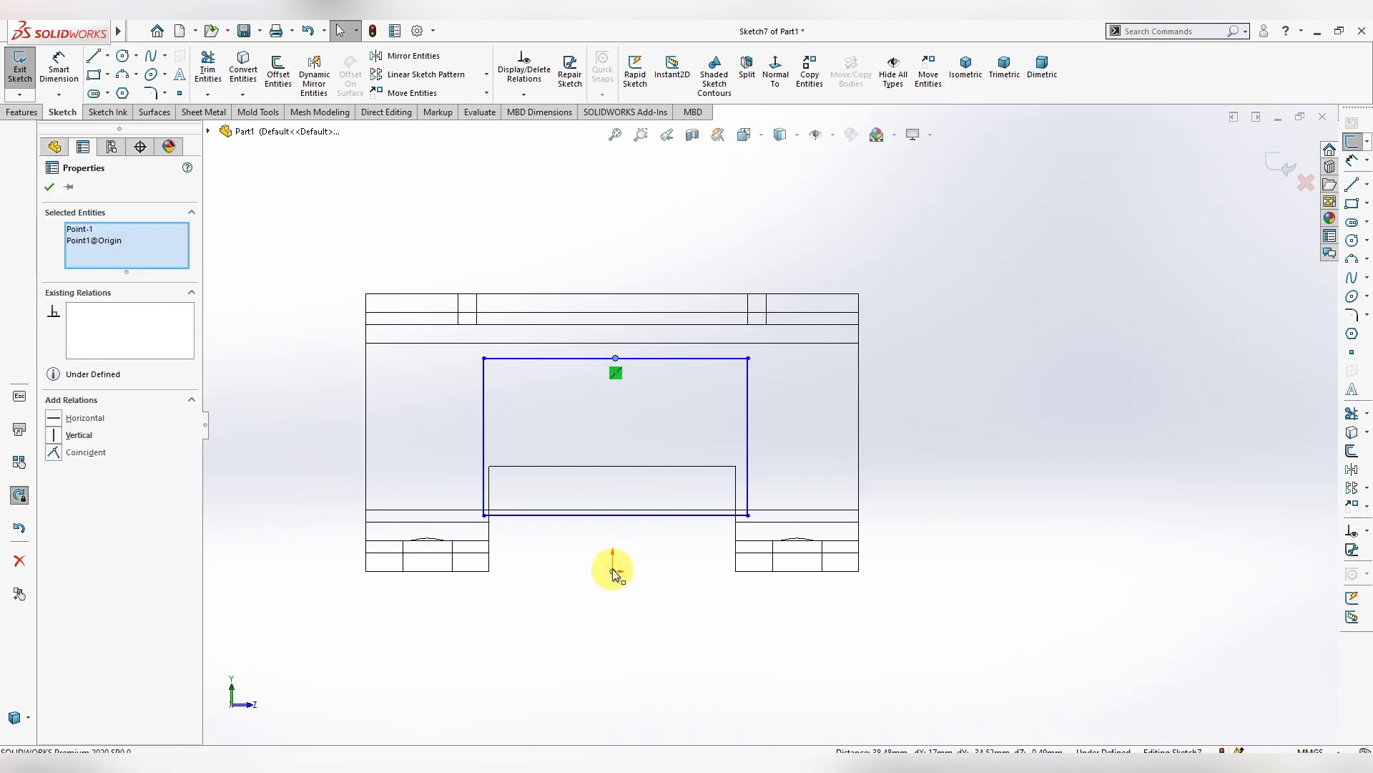
left_click(61, 438)
left_click(620, 637)
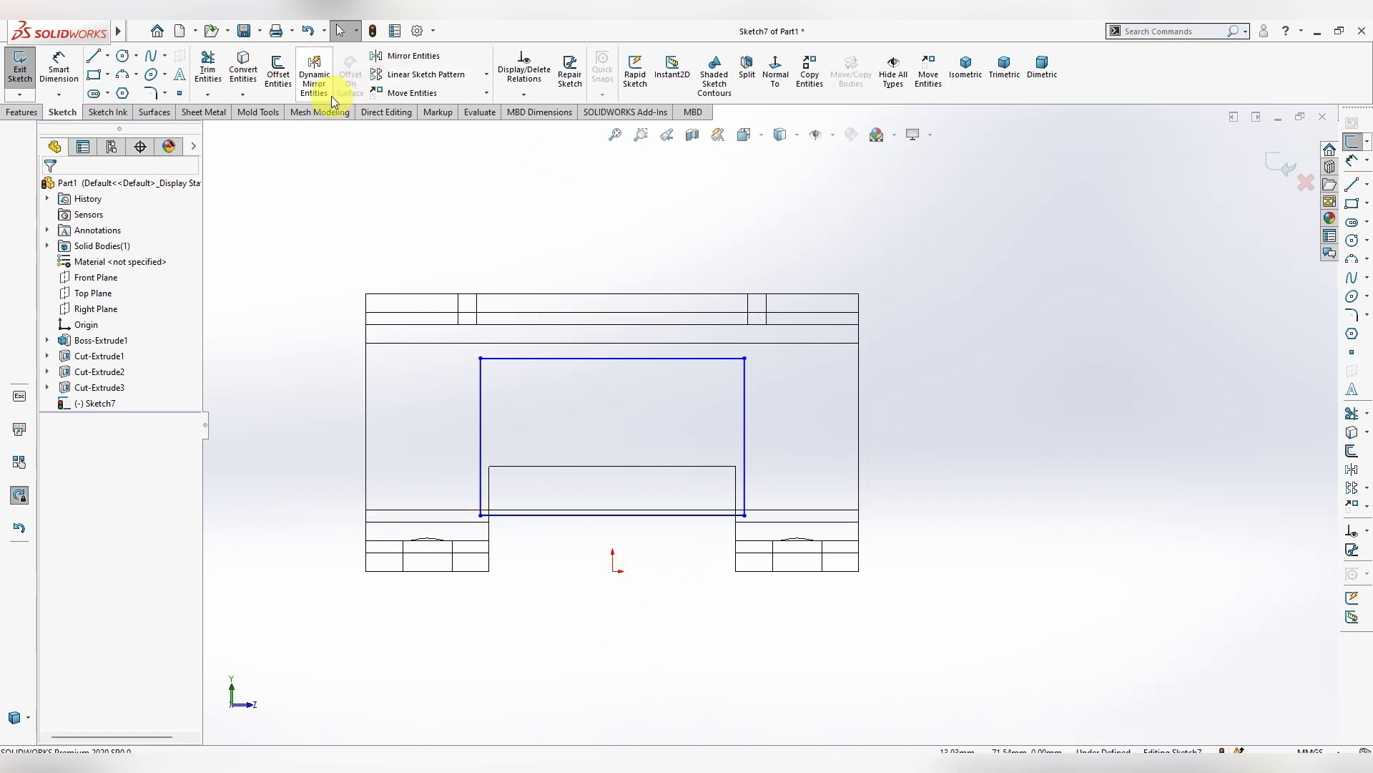
left_click(61, 71)
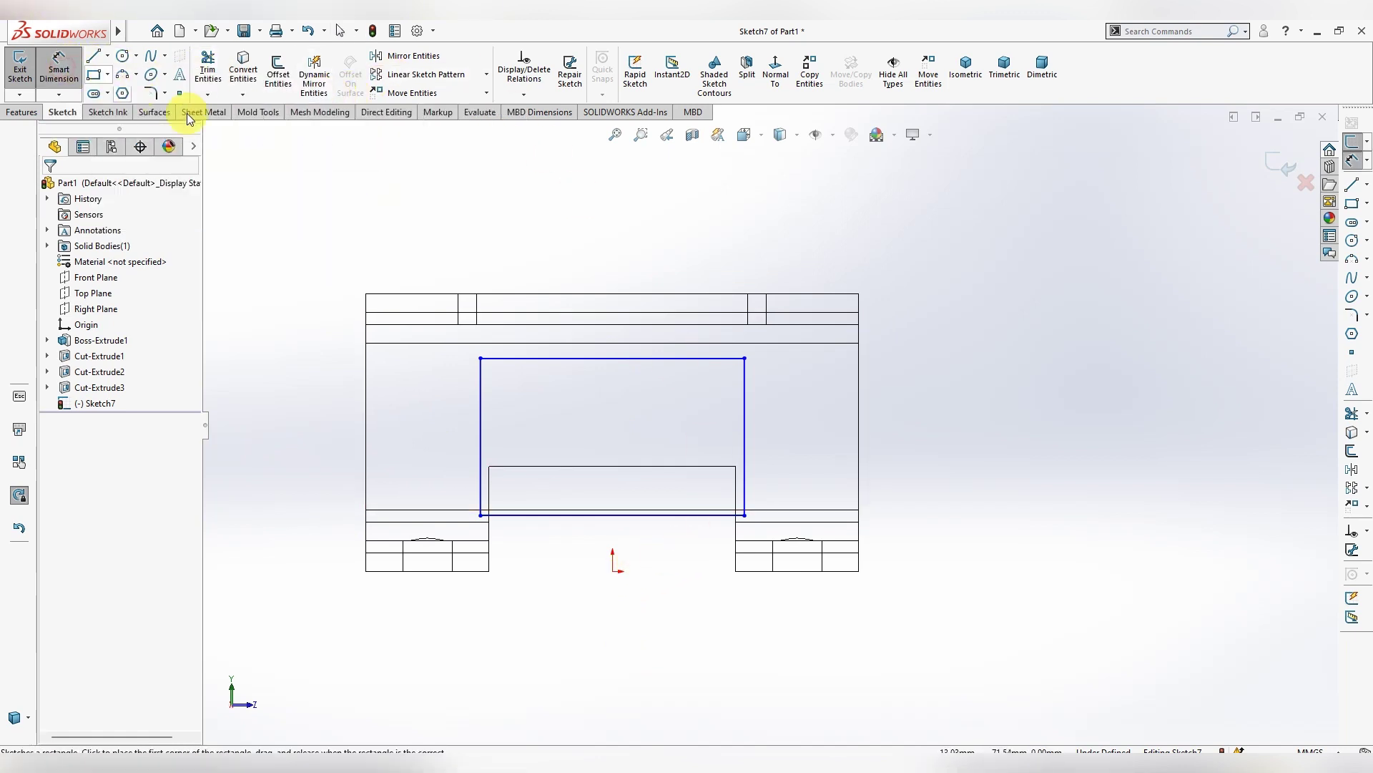
Dimension the rectangle 40 mm wide and 18 mm from the notch's top edge
left_click(643, 359)
left_click(610, 249)
type("40")
key("Return")
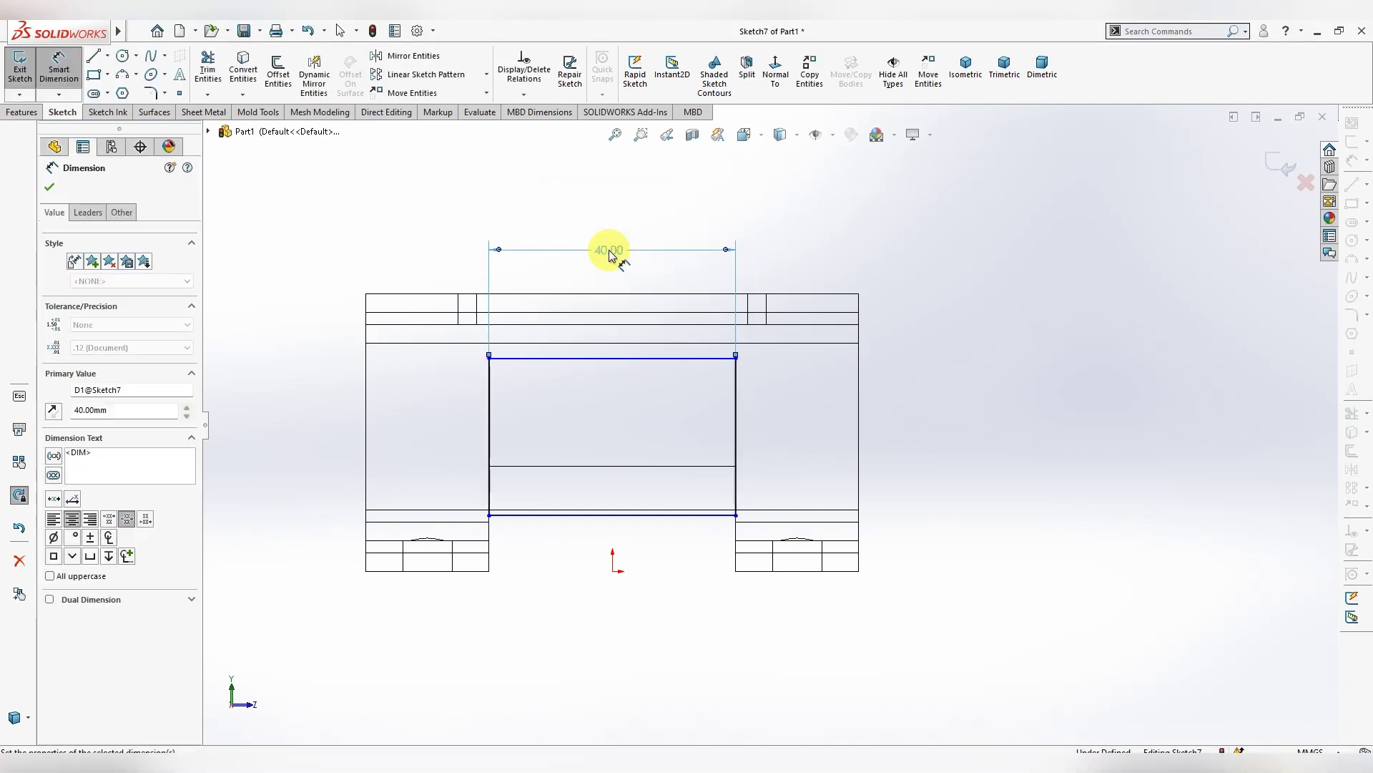
left_click(694, 361)
left_click(699, 467)
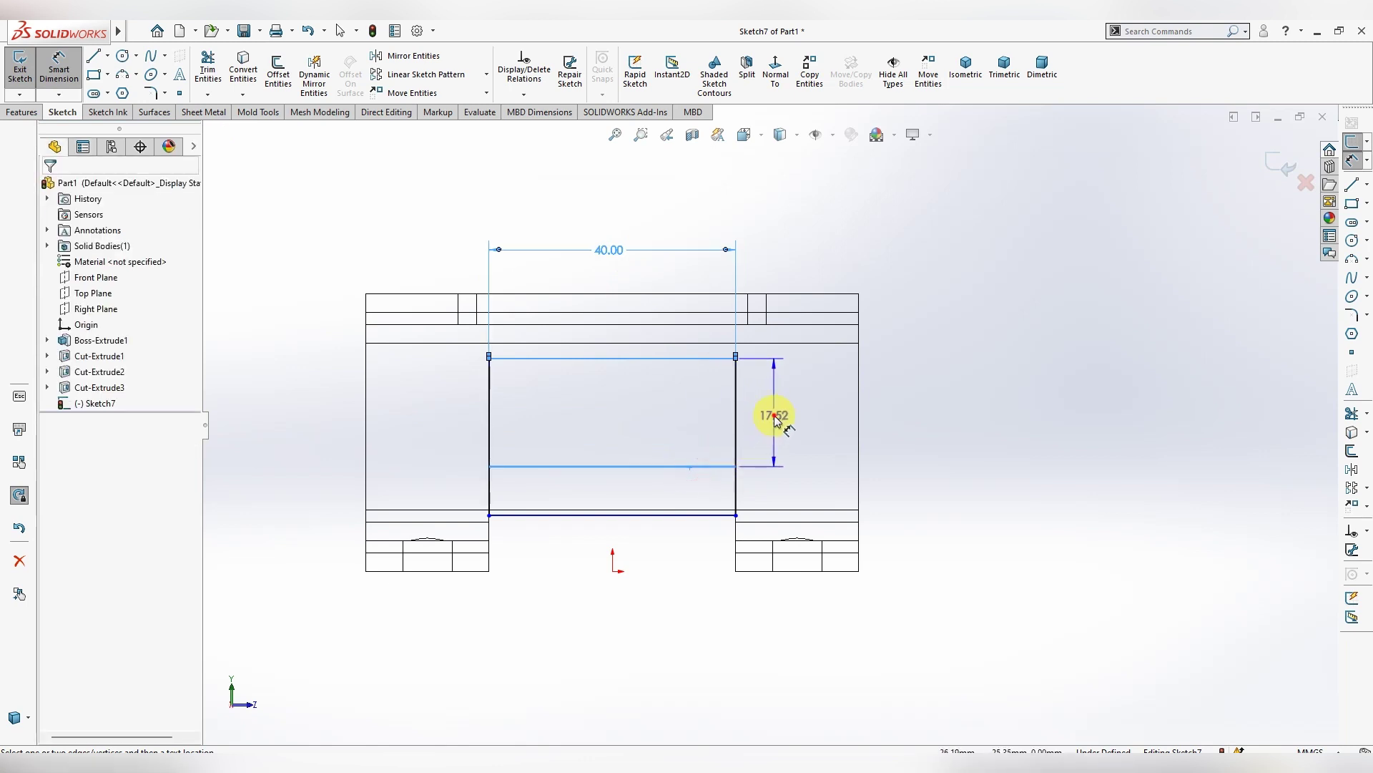
left_click(775, 419)
type("18")
key("Return")
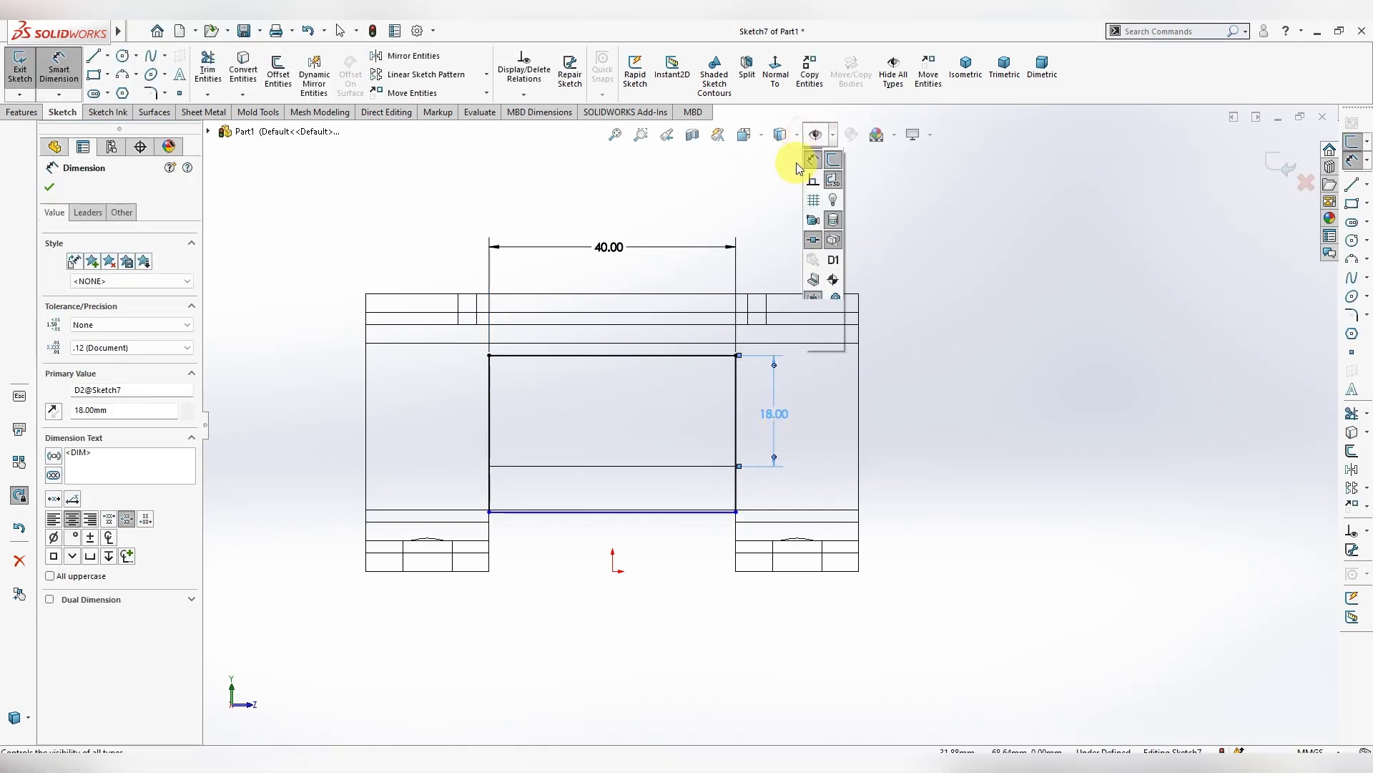
Switch to Shaded With Edges and extruded-cut the rectangle through the top plate as Cut-Extrude4
left_click(792, 135)
mouse_move(781, 135)
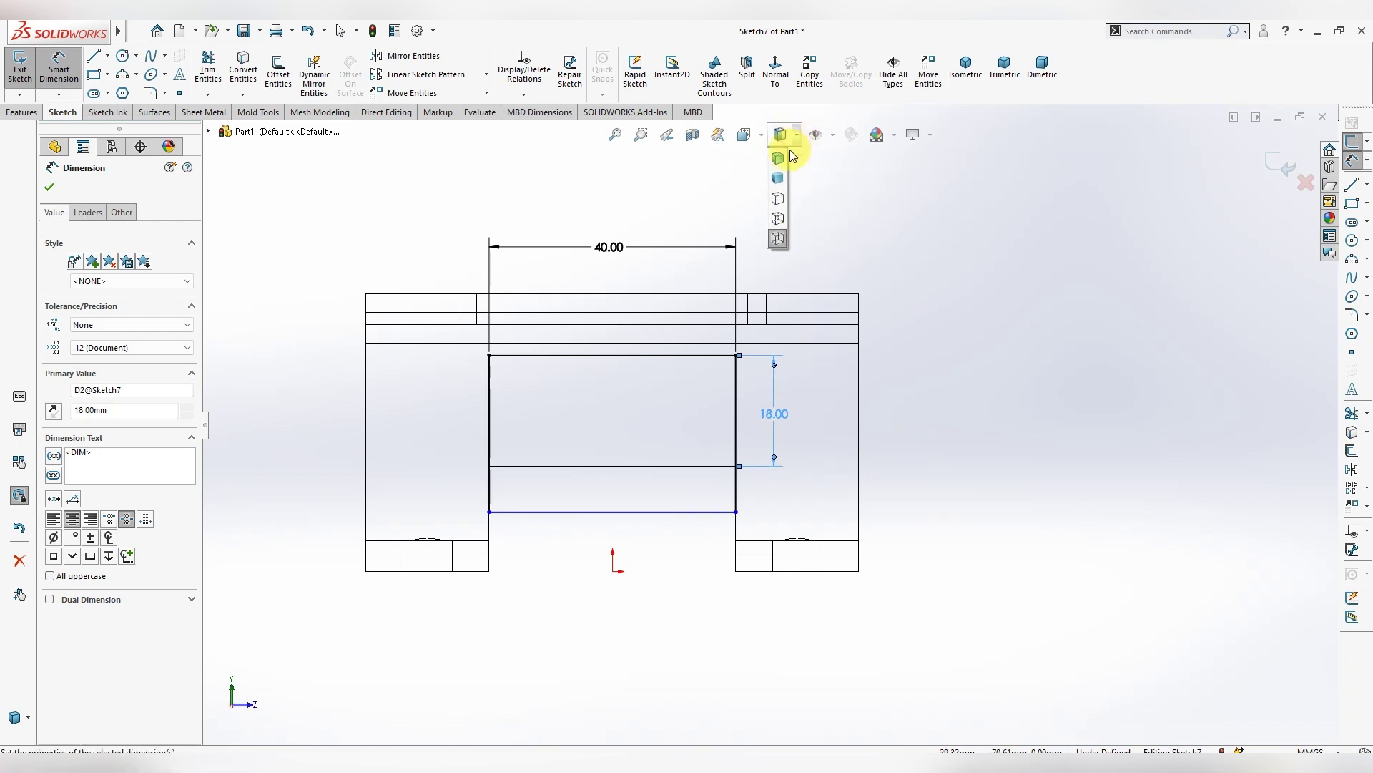
left_click(785, 153)
mouse_move(944, 509)
middle_mouse_down()
mouse_move(929, 395)
mouse_move(960, 362)
mouse_move(975, 377)
middle_mouse_up()
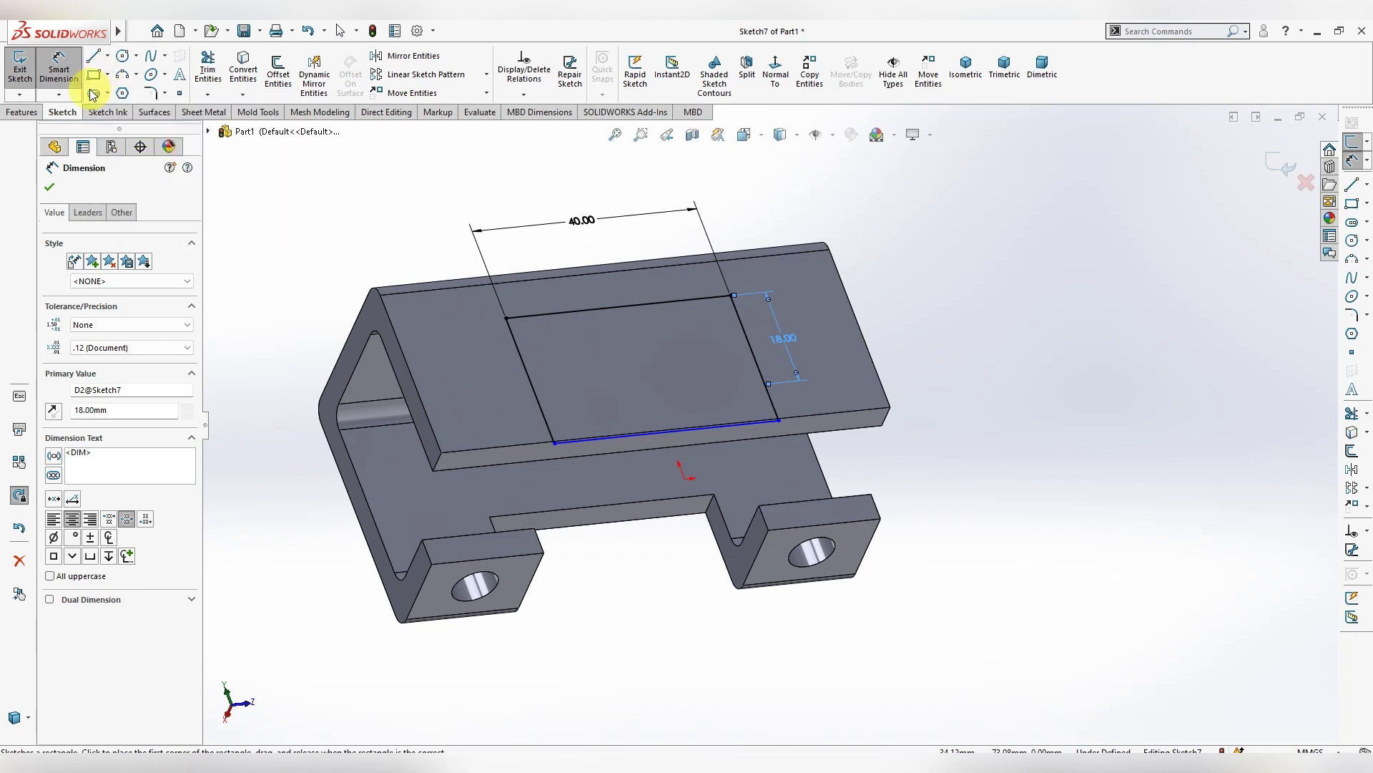
left_click(21, 112)
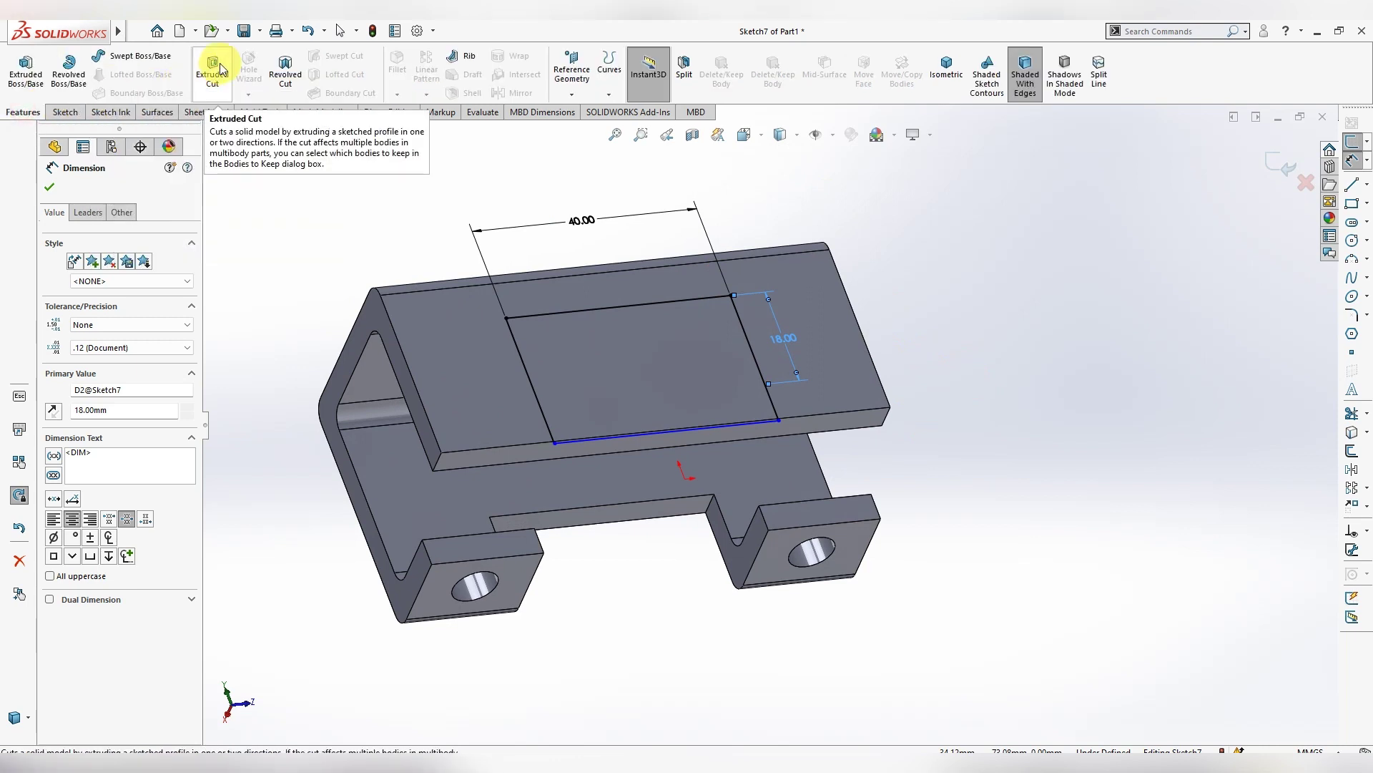
left_click(212, 69)
left_click_drag(604, 439, 616, 427)
left_click(53, 186)
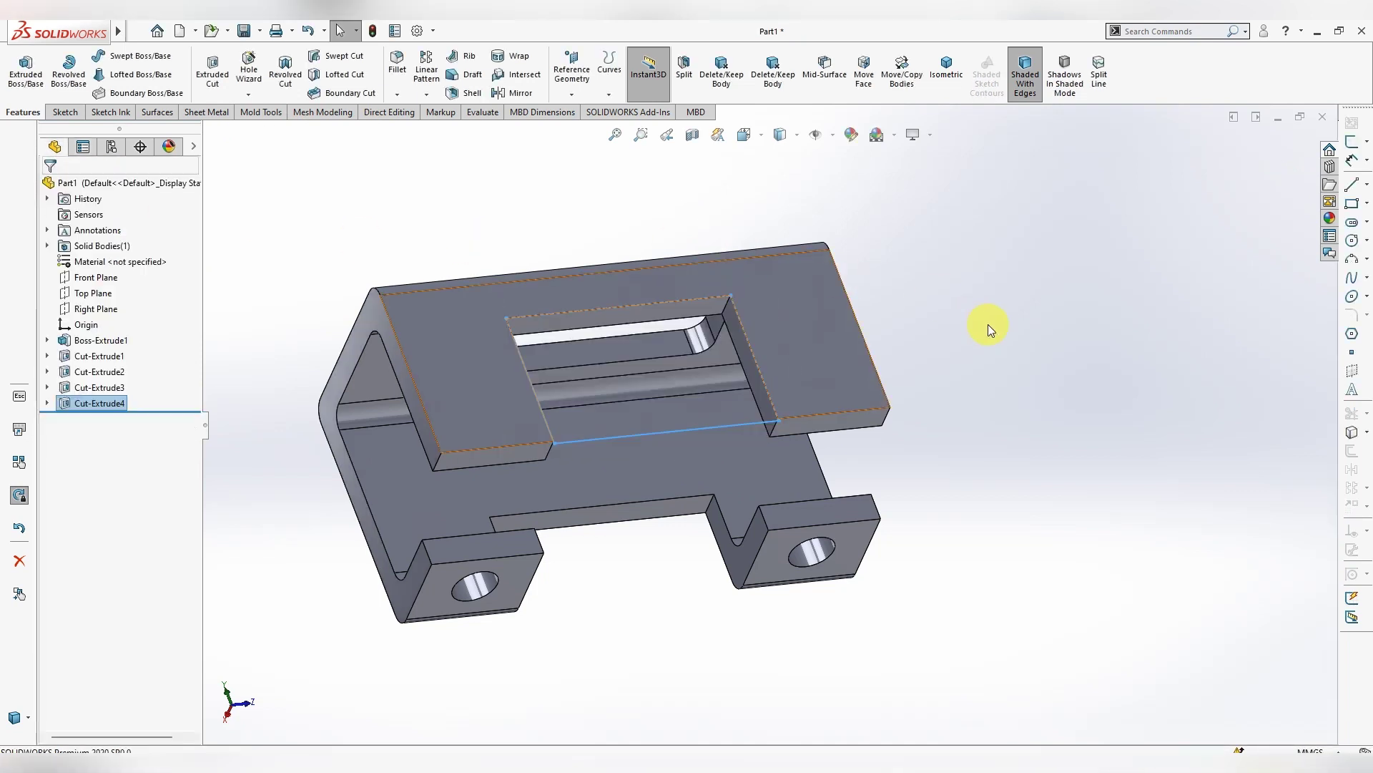
Select the slot's two inner edges for a constant-size fillet
middle_click_drag(988, 354, 974, 323)
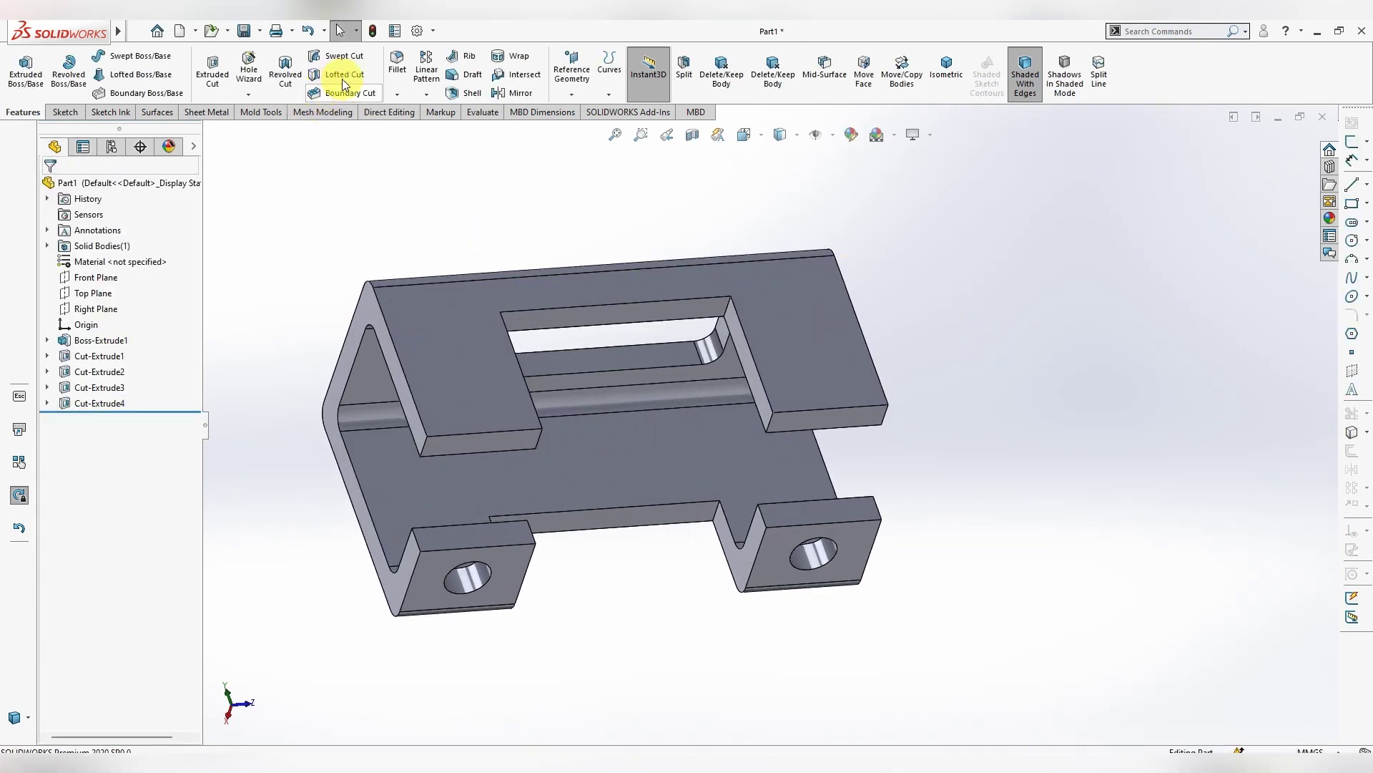
left_click(397, 64)
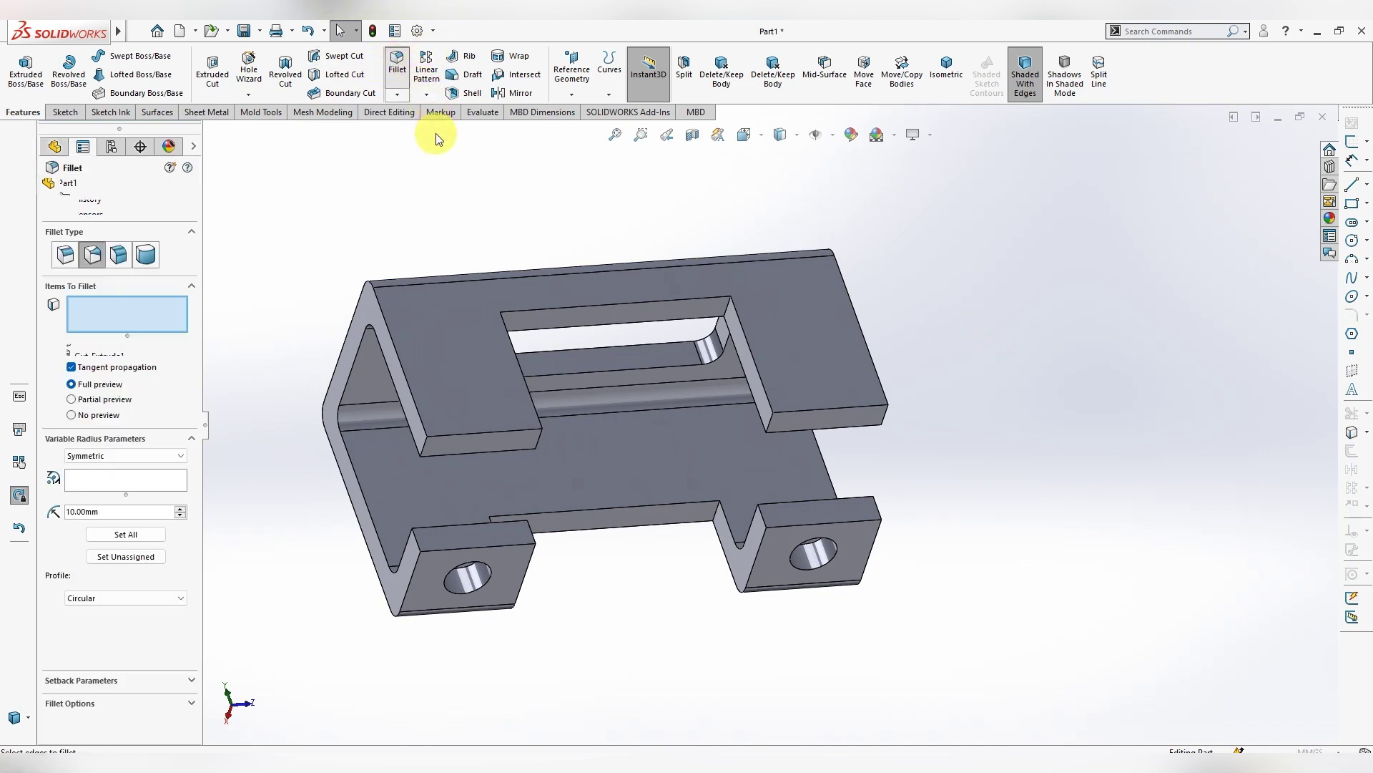
left_click(730, 304)
middle_click_drag(968, 383, 669, 415)
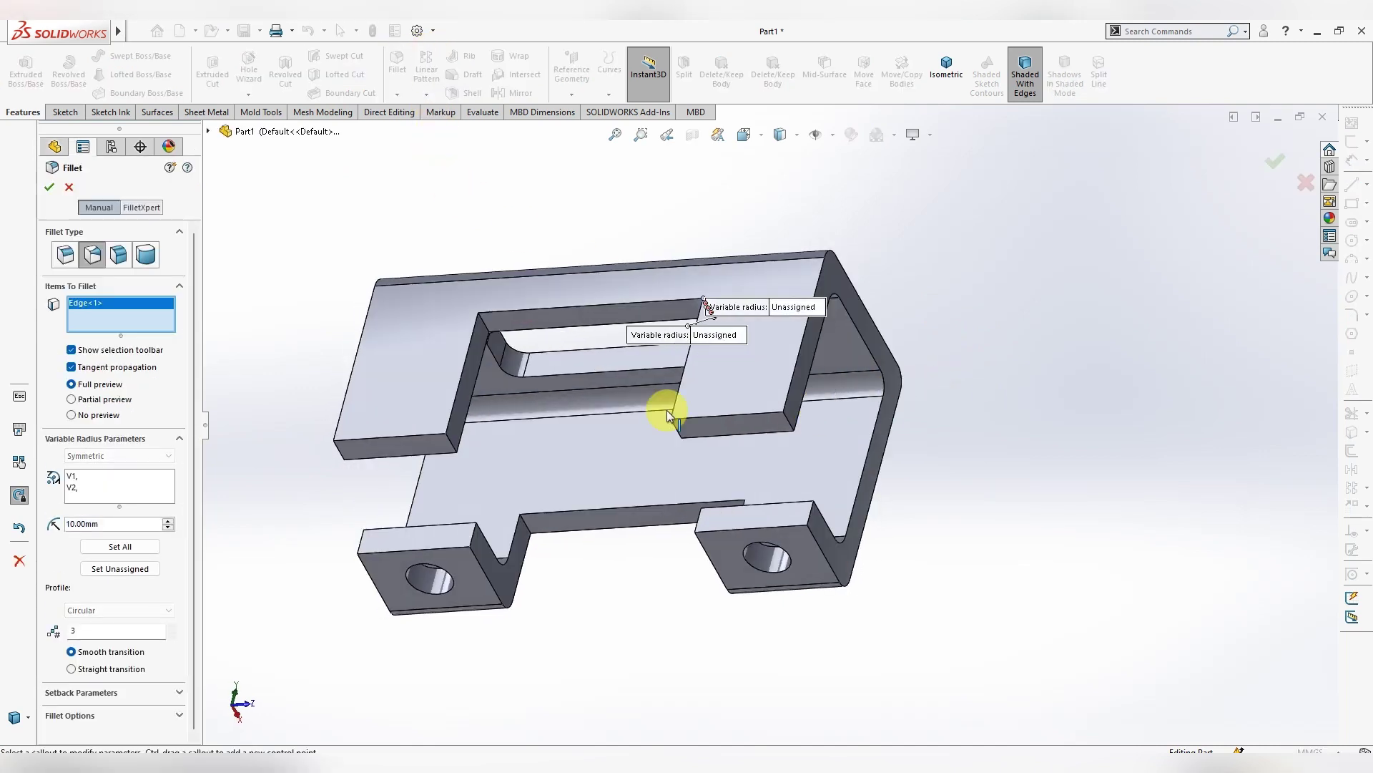
left_click(483, 320)
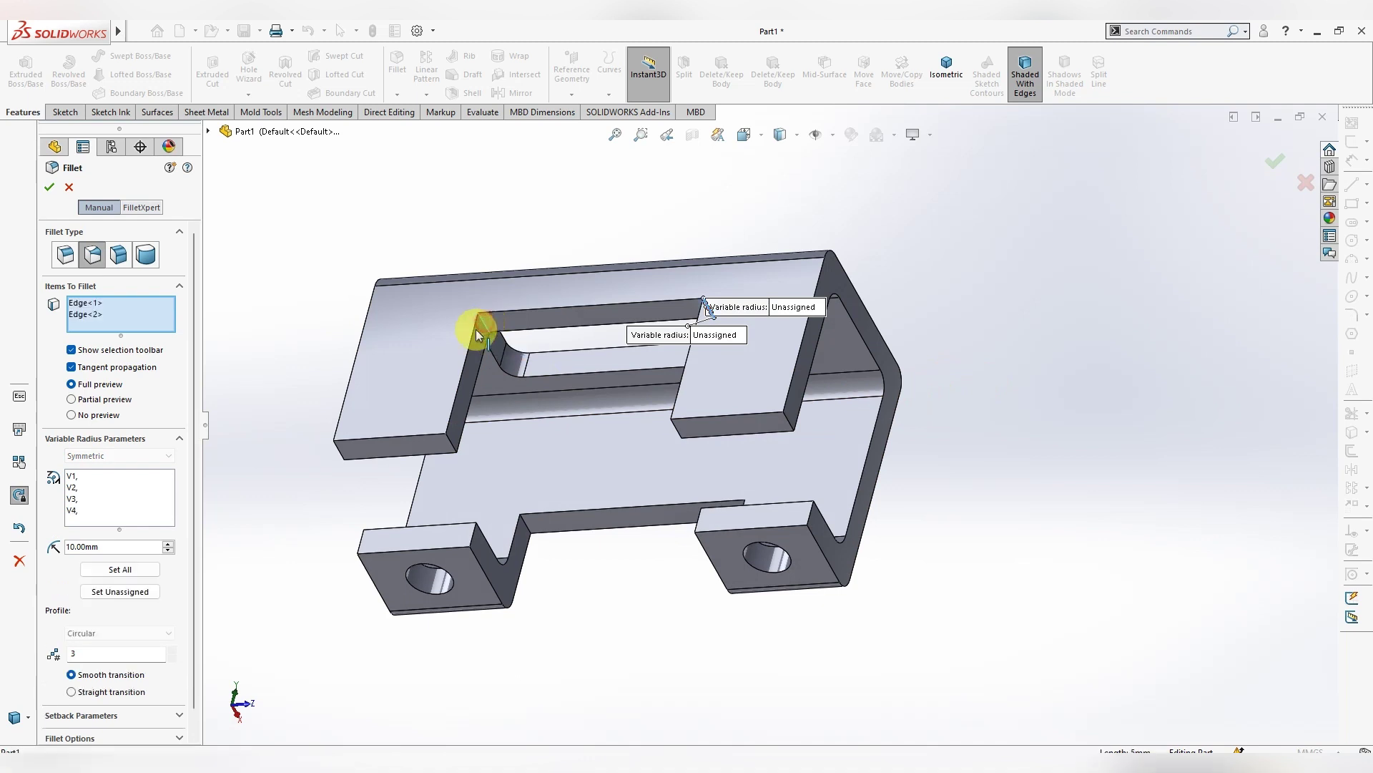
left_click(66, 254)
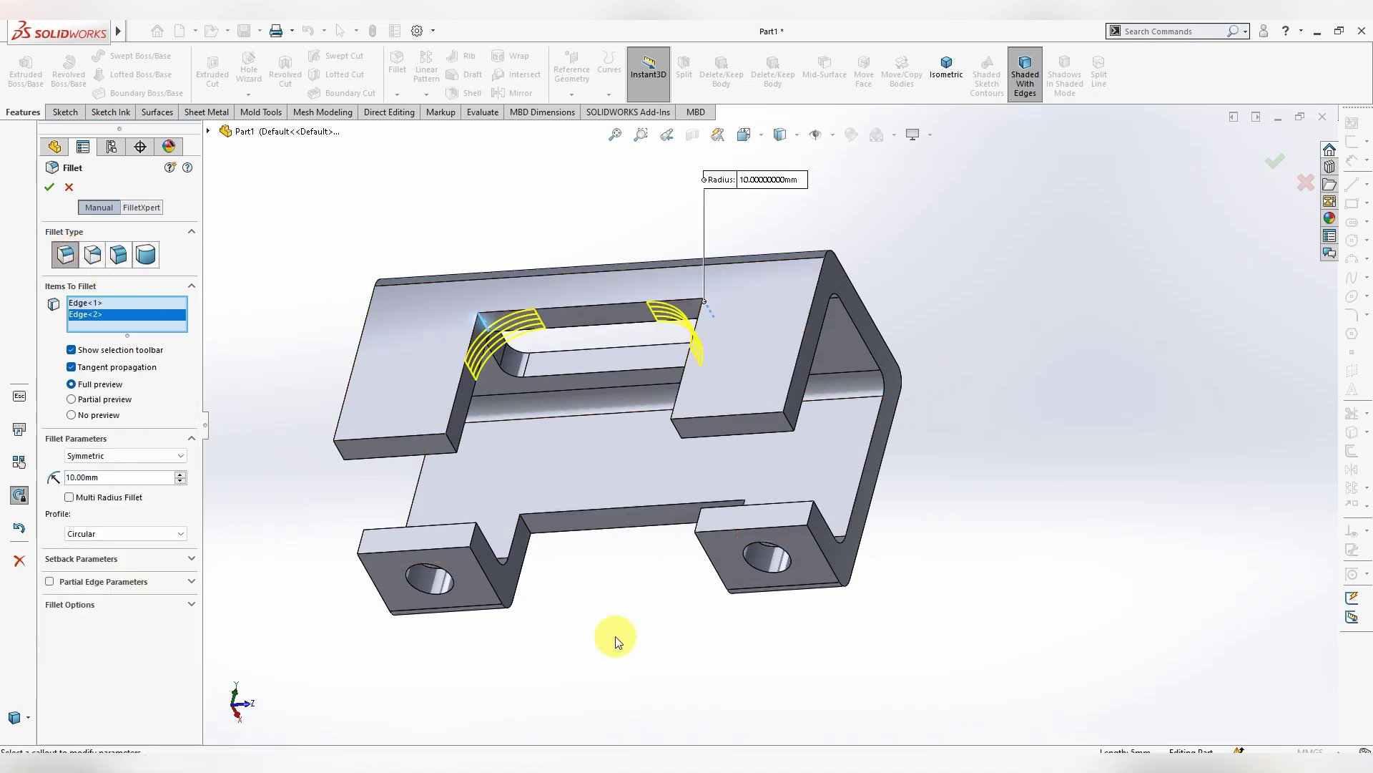
Add the notch's two inner edges and apply a 3 mm radius as Fillet1
mouse_move(613, 635)
middle_mouse_down()
mouse_move(644, 628)
mouse_move(518, 539)
middle_mouse_up()
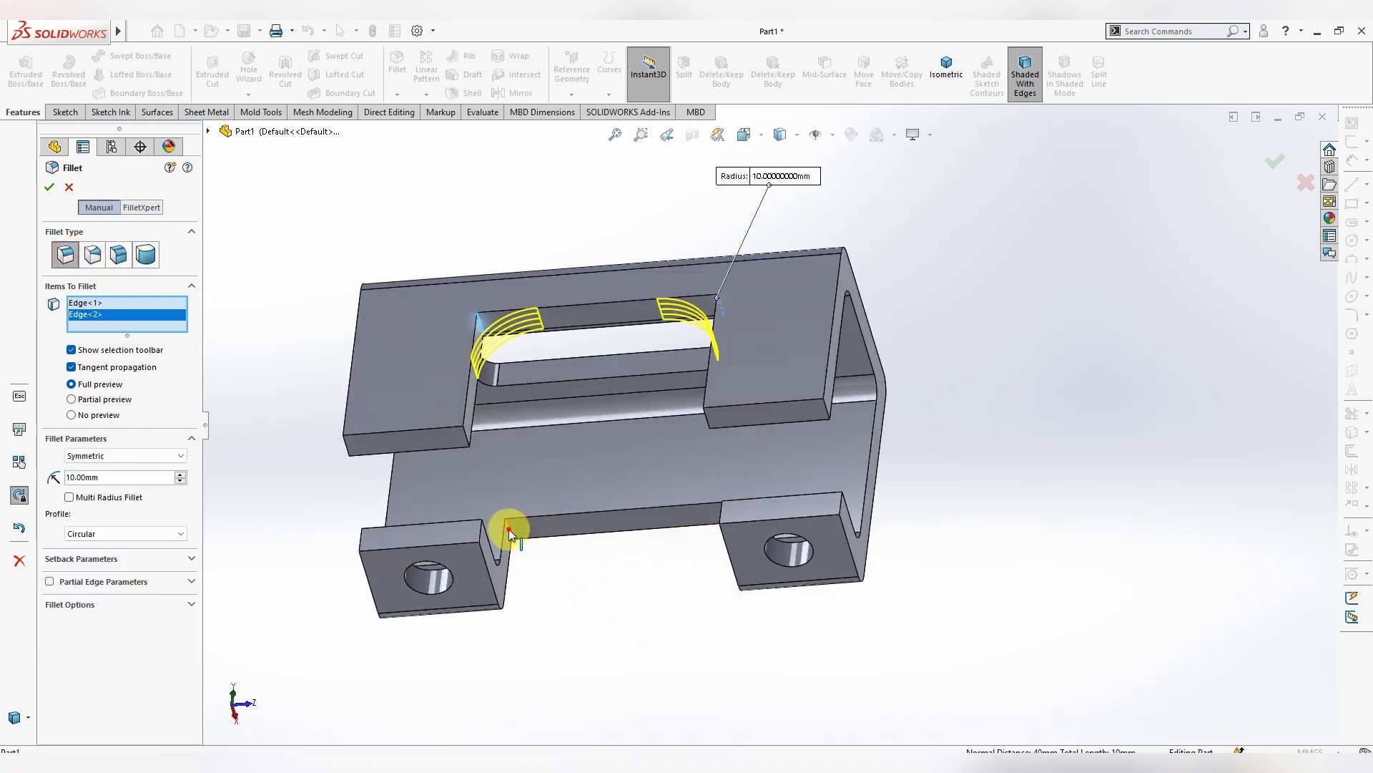
left_click(508, 529)
middle_click_drag(629, 577, 688, 569)
left_click(729, 514)
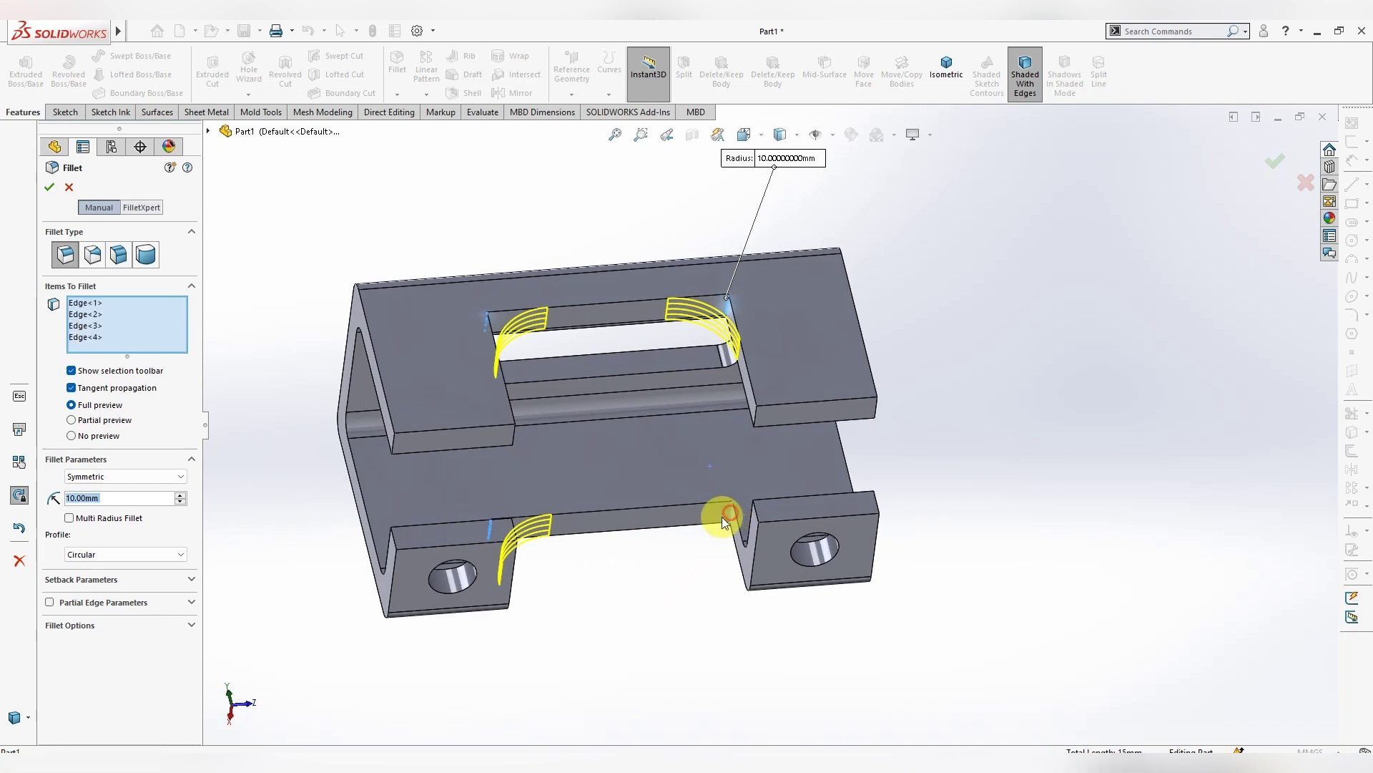
type("3")
key("Return")
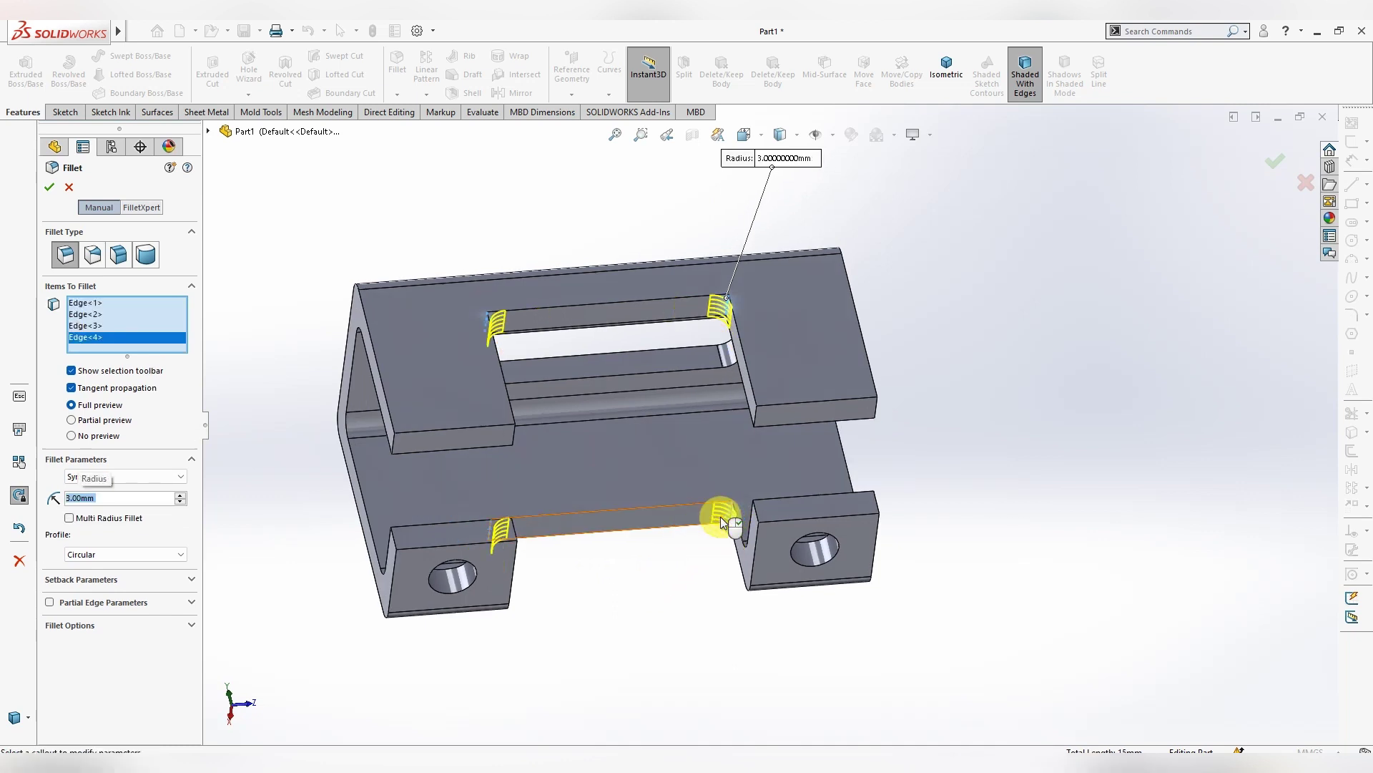
left_click(49, 187)
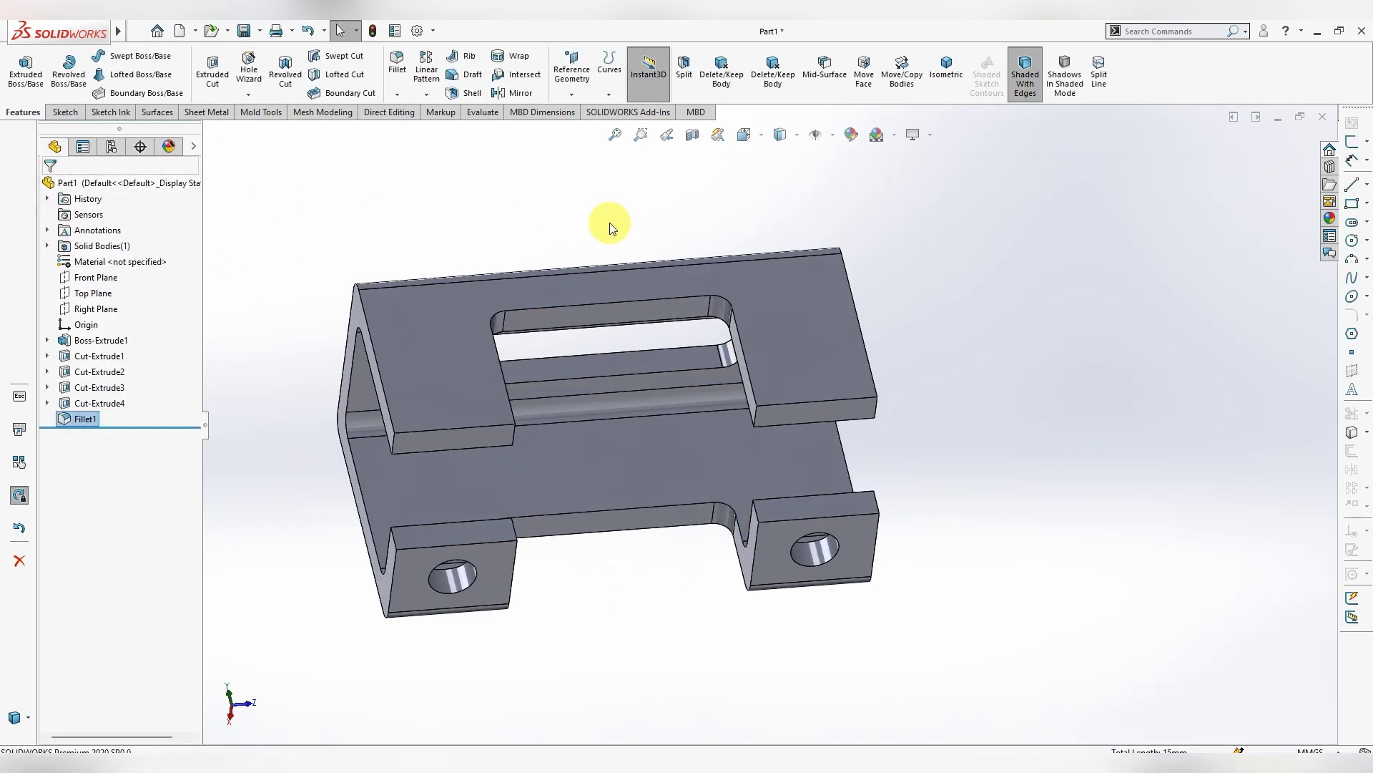
mouse_move(1050, 336)
middle_mouse_down()
mouse_move(830, 437)
mouse_move(968, 439)
mouse_move(1005, 423)
middle_mouse_up()
Start a new sketch on the bracket's top face
right_click(781, 364)
left_click(828, 346)
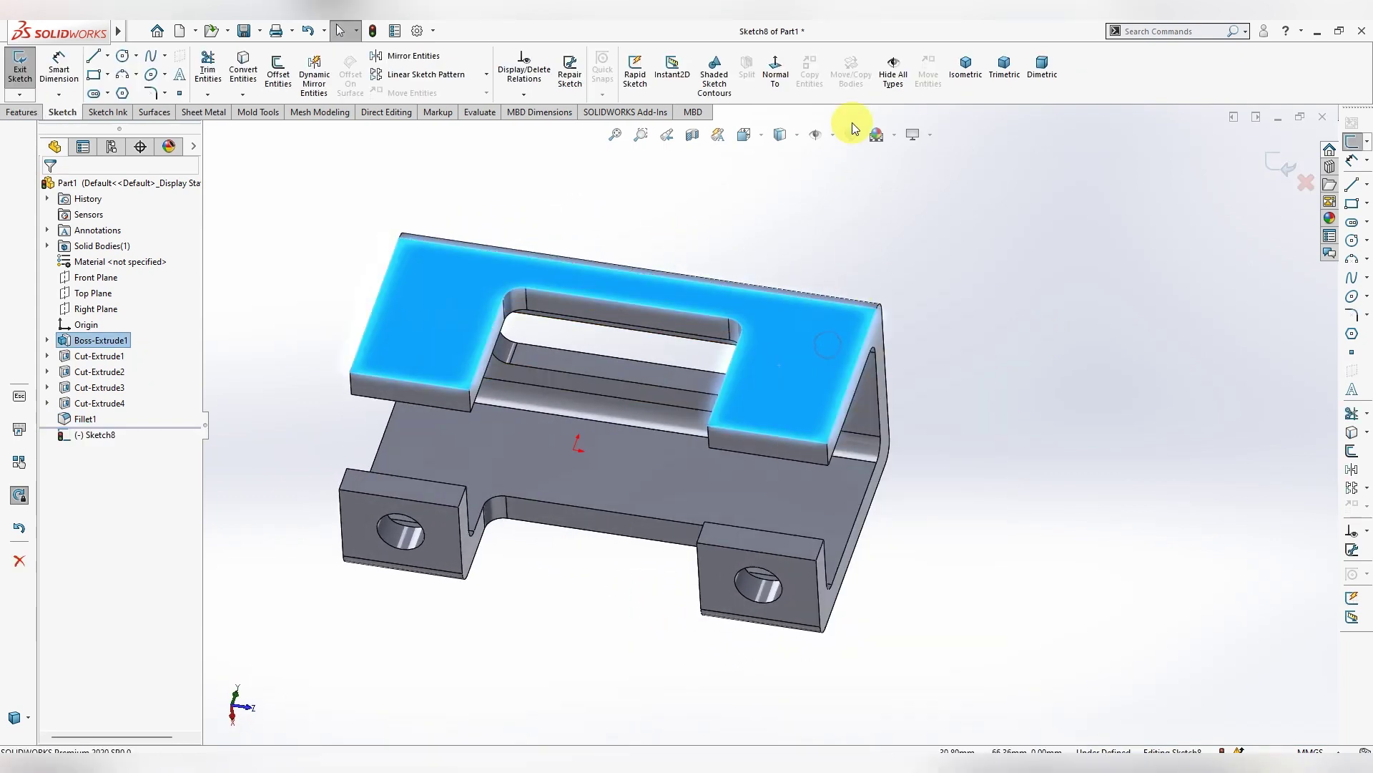
scroll(1147, 423, "up", 3)
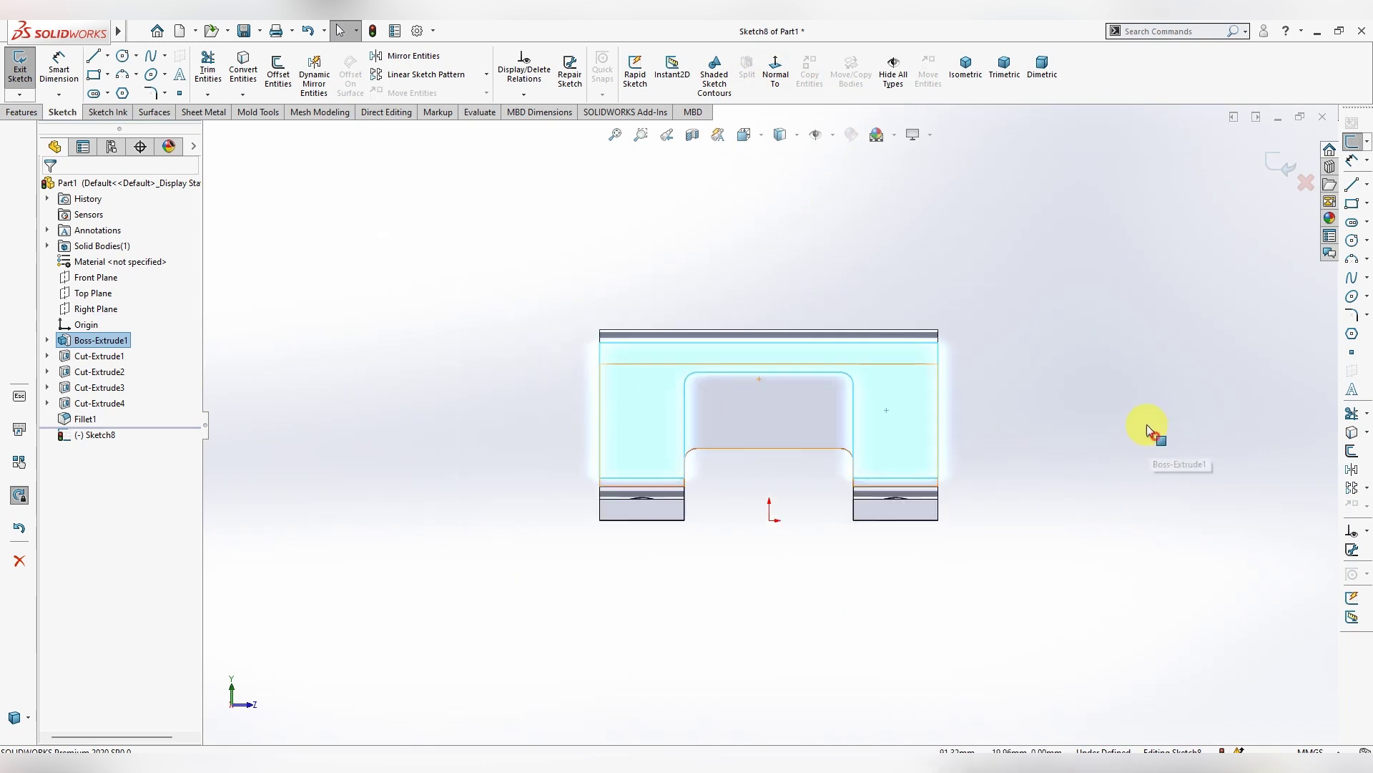
scroll(1109, 378, "down", 1)
scroll(1109, 377, "down", 2)
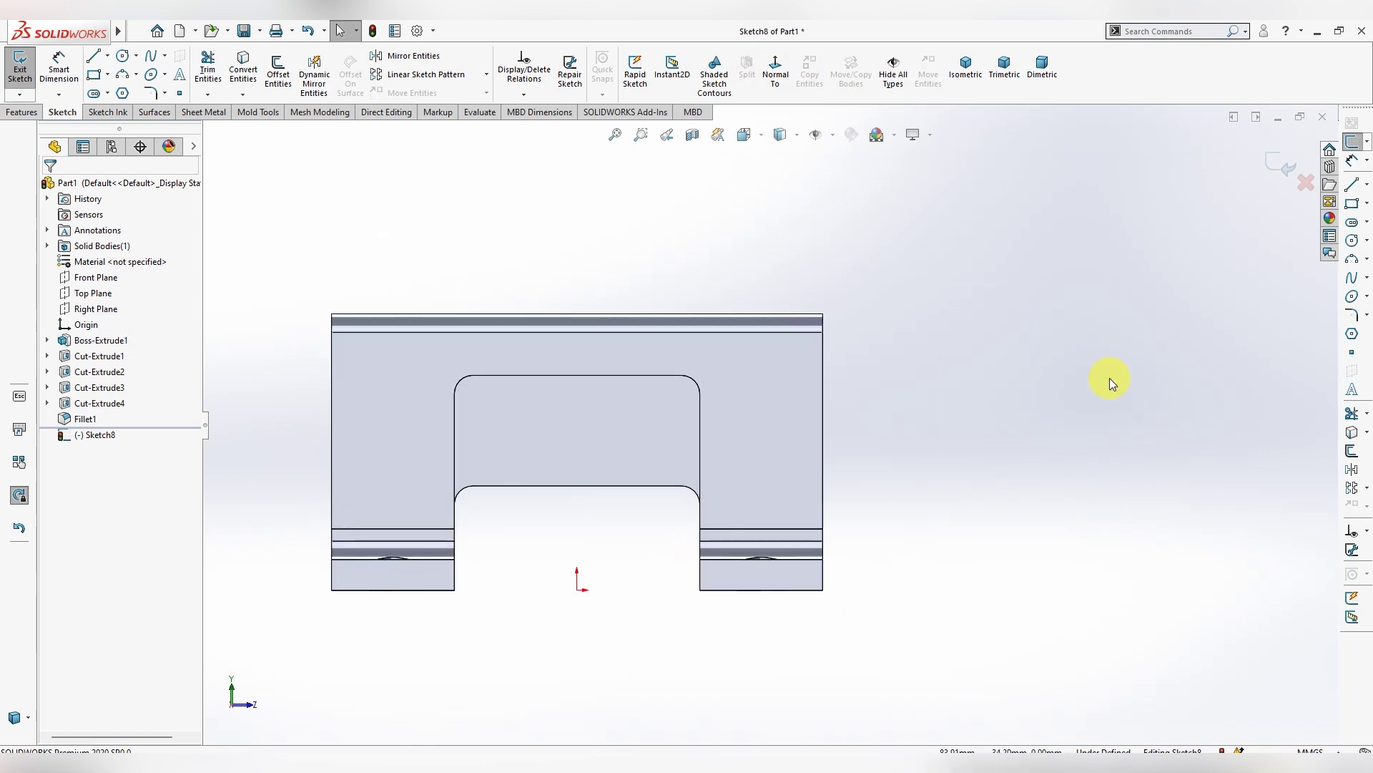
Draw a vertical centerline through the middle, extended past the top edge
left_click(108, 57)
left_click(123, 107)
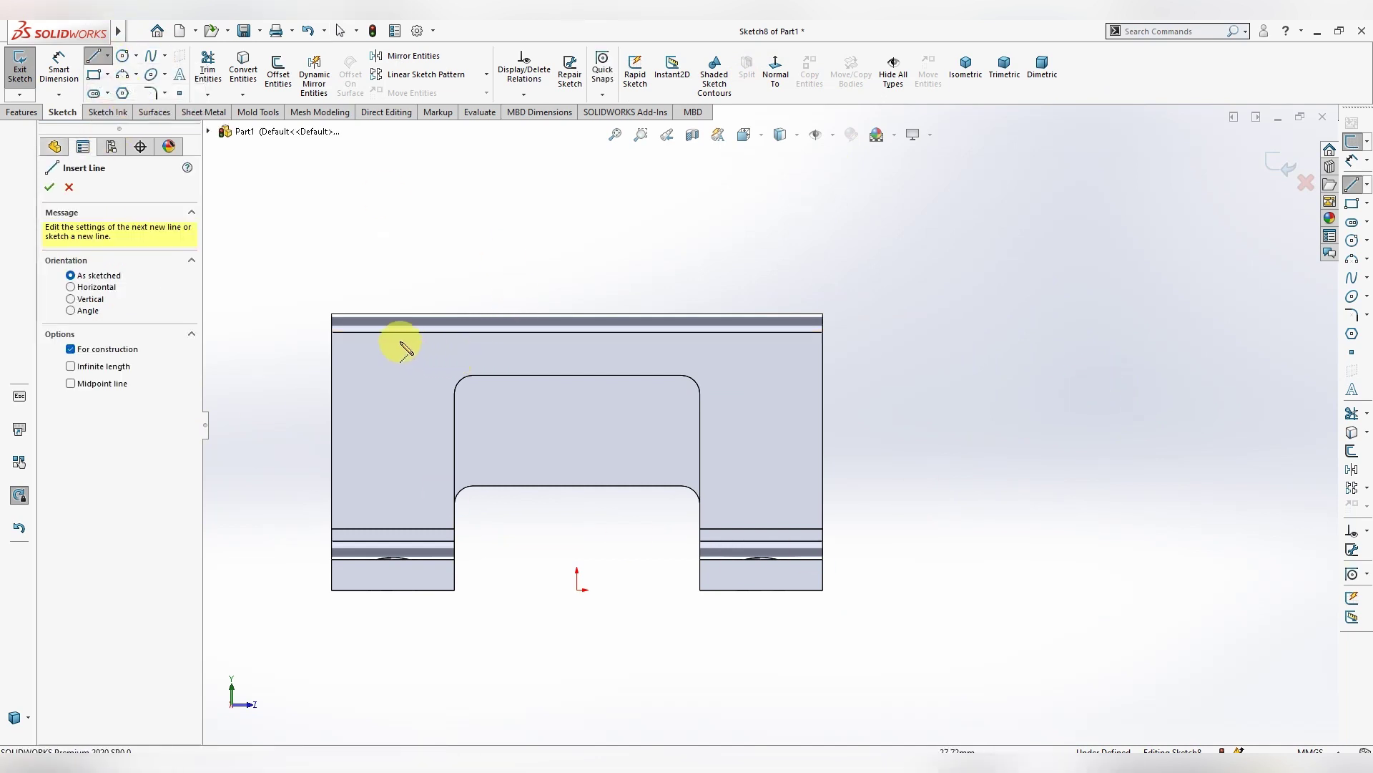
left_click_drag(392, 529, 392, 333)
key("Escape")
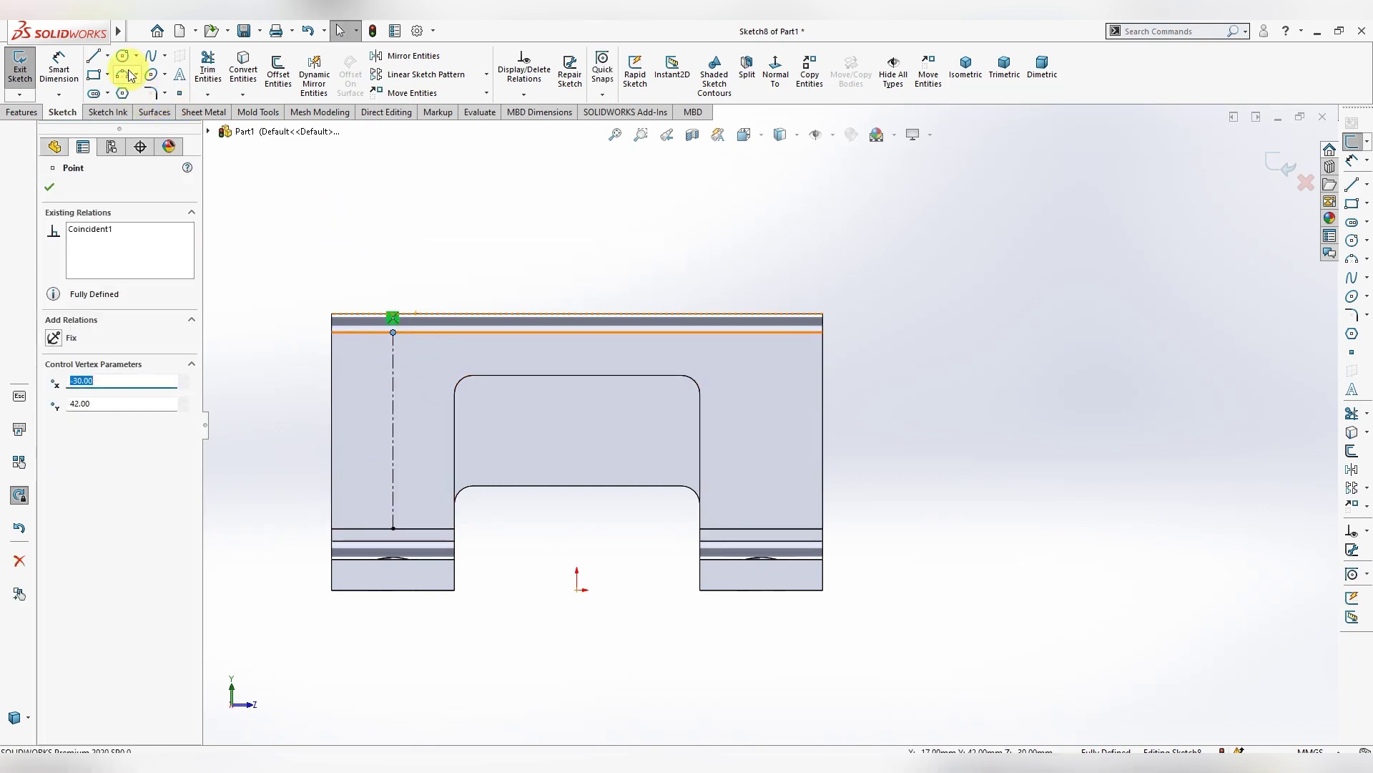
left_click(107, 58)
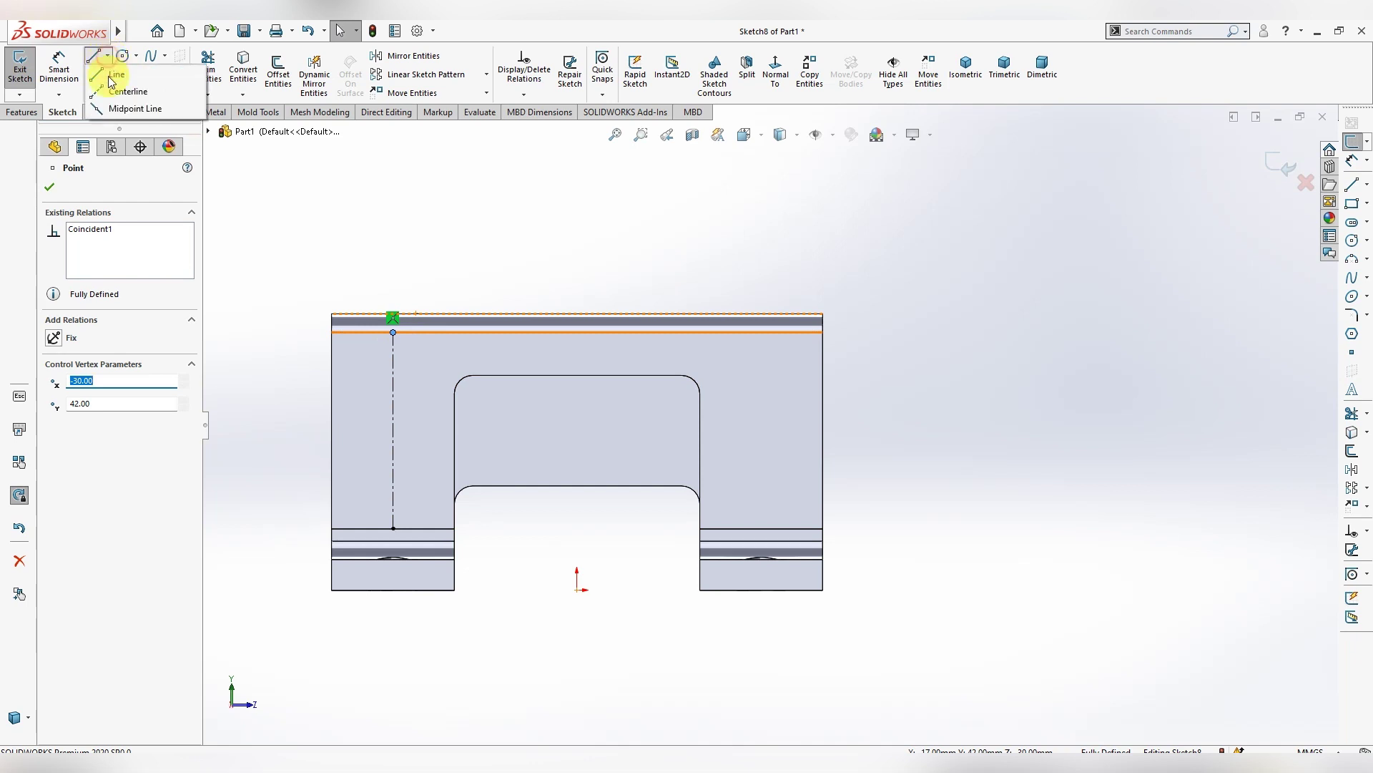
left_click(107, 87)
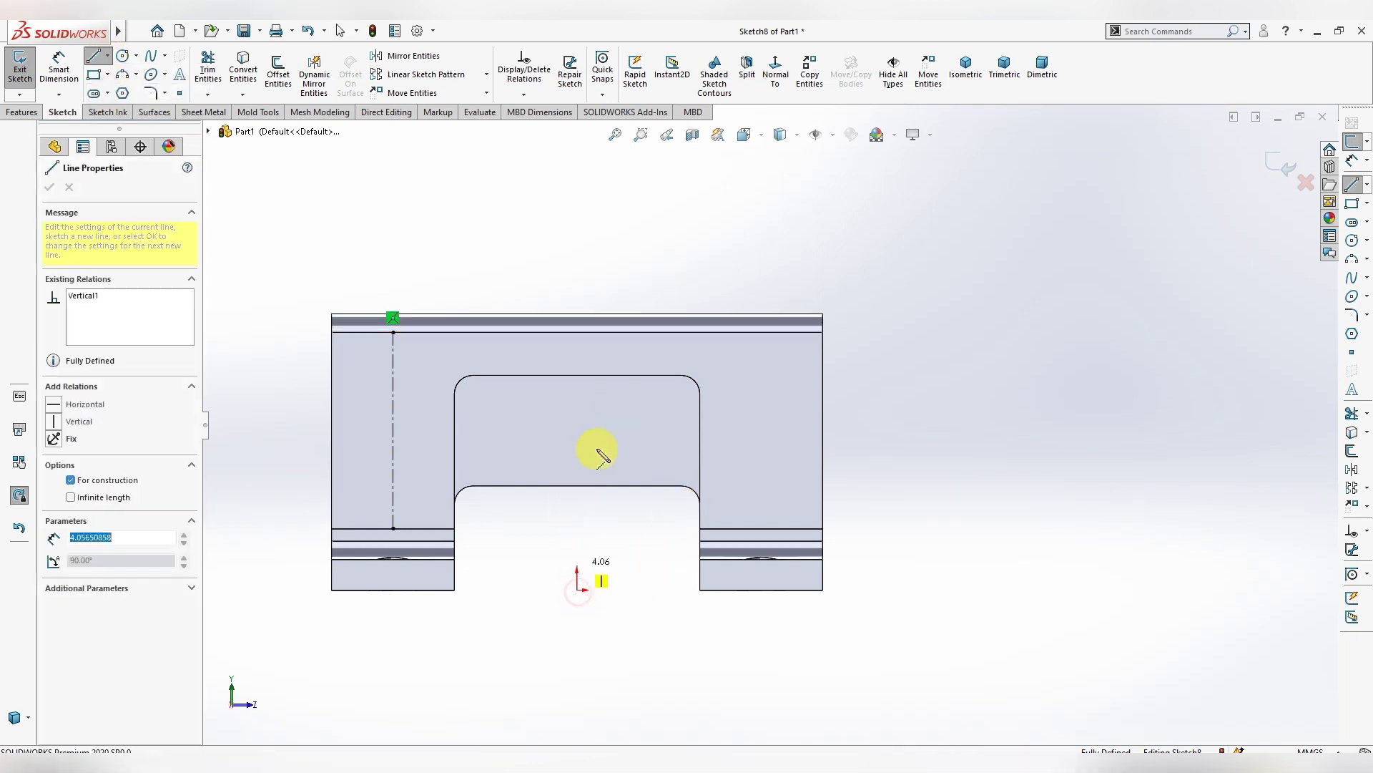
key("Escape")
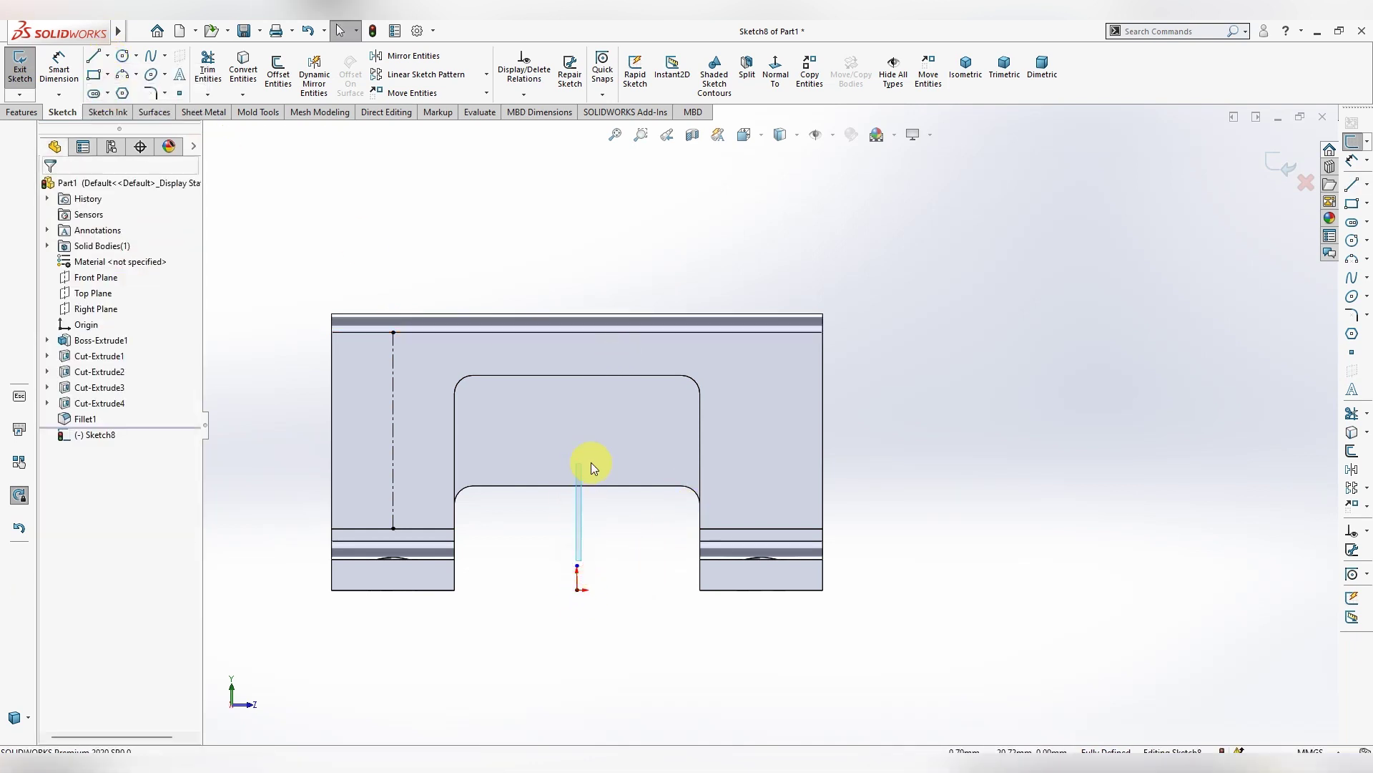
left_click_drag(578, 565, 590, 277)
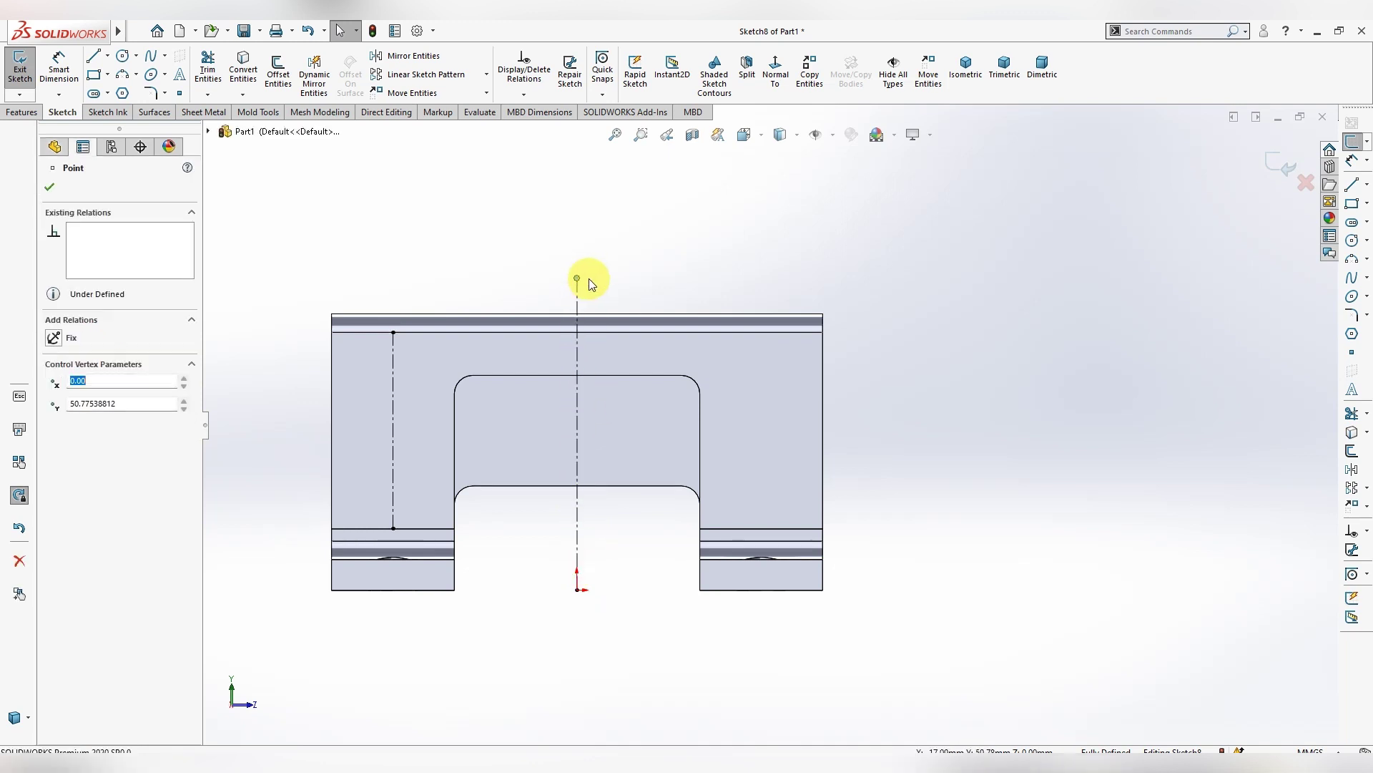
Draw a circle on the left construction line
left_click(53, 189)
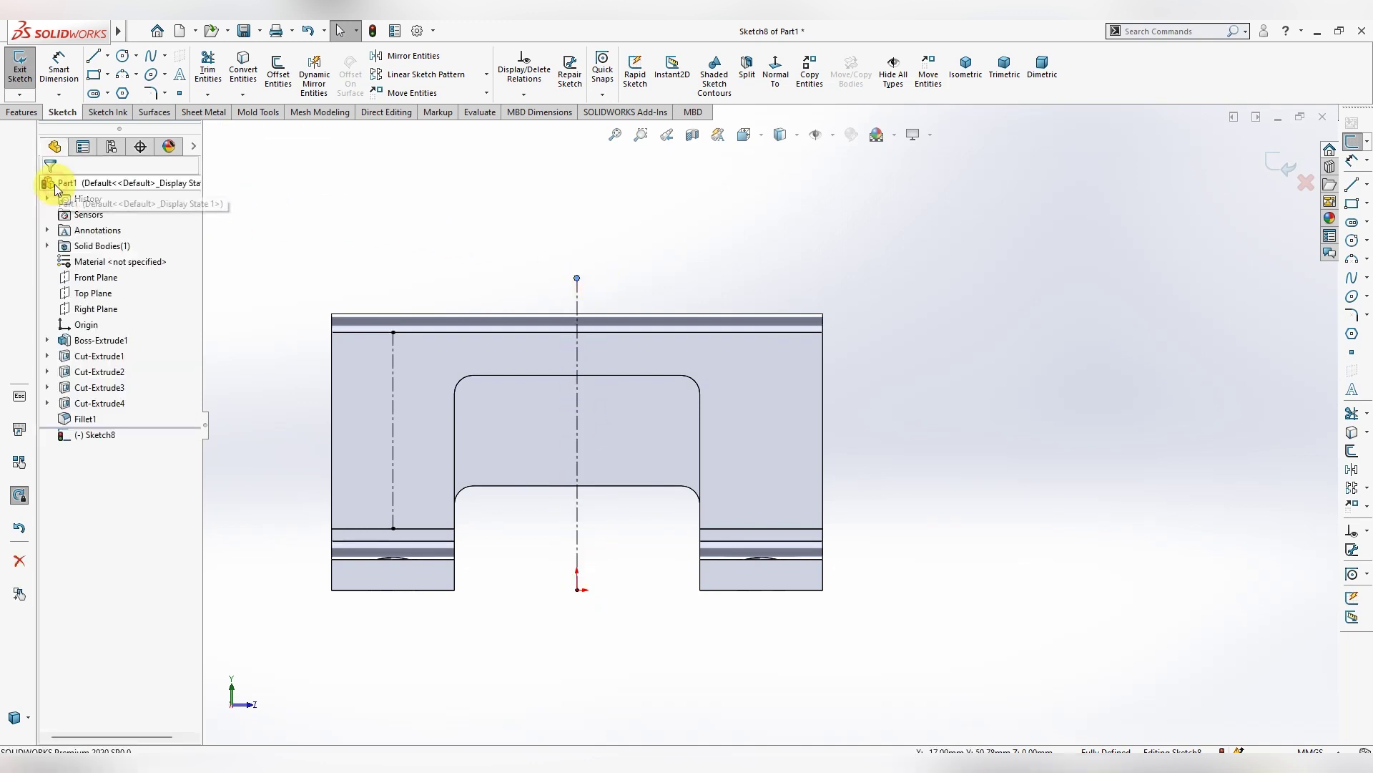
left_click(136, 56)
left_click(138, 84)
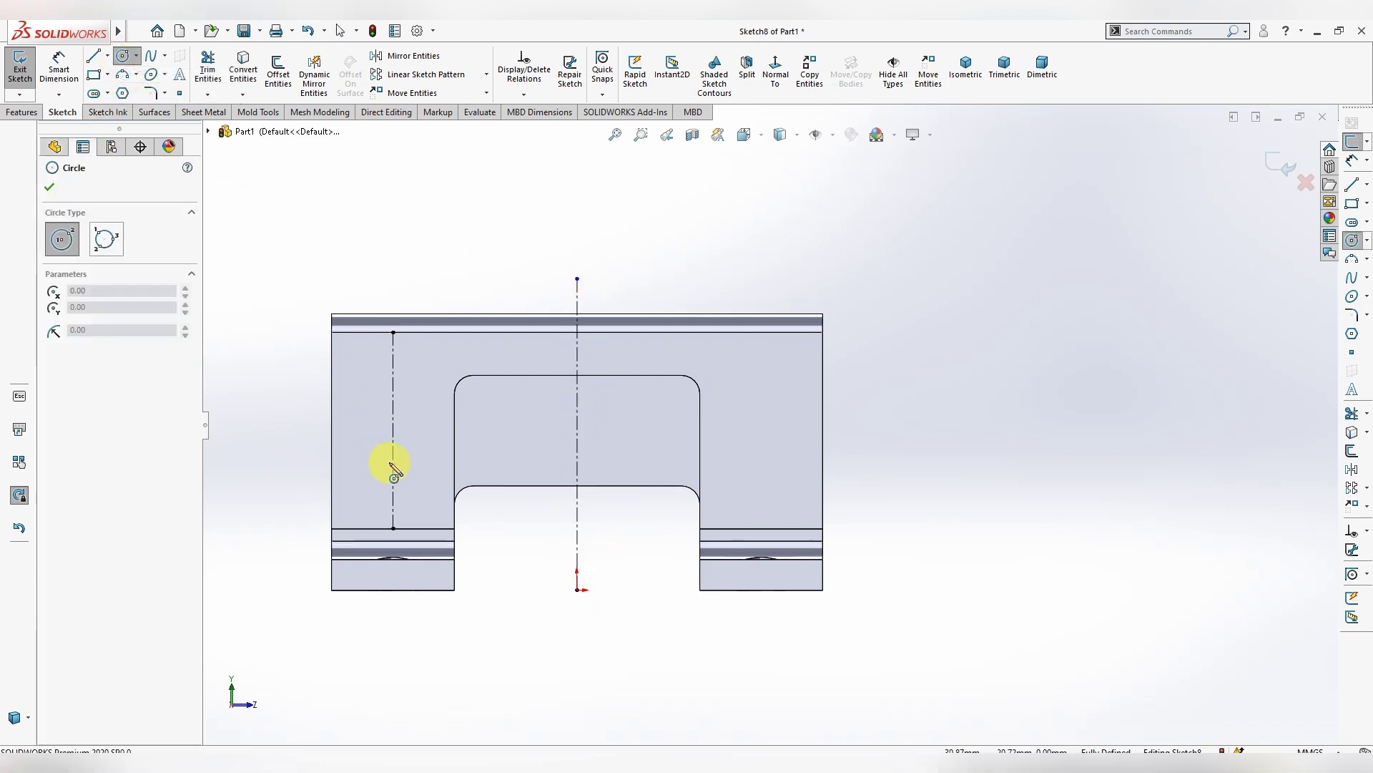
left_click(394, 475)
key("Escape")
Dimension the circle 22 mm above the bottom edge with an 8 mm diameter
left_click(58, 68)
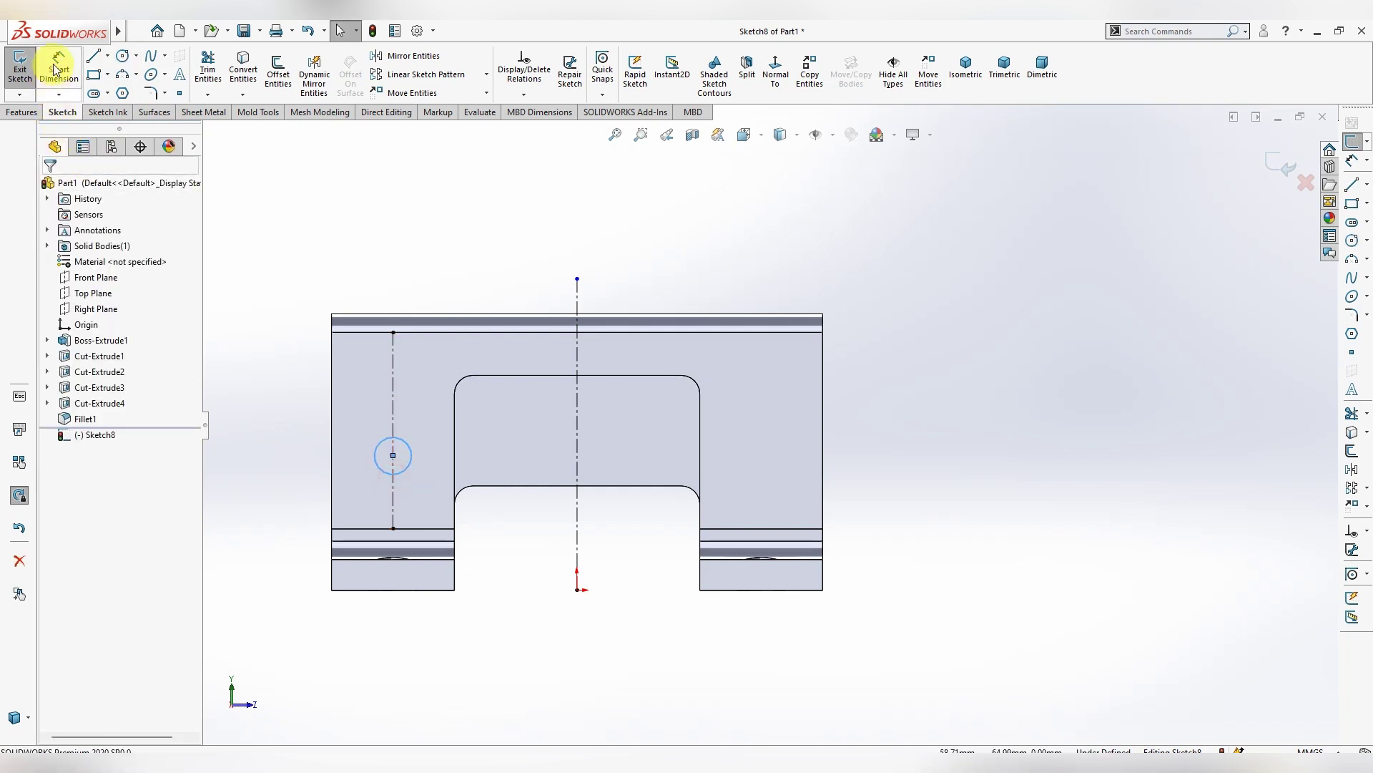
left_click(393, 455)
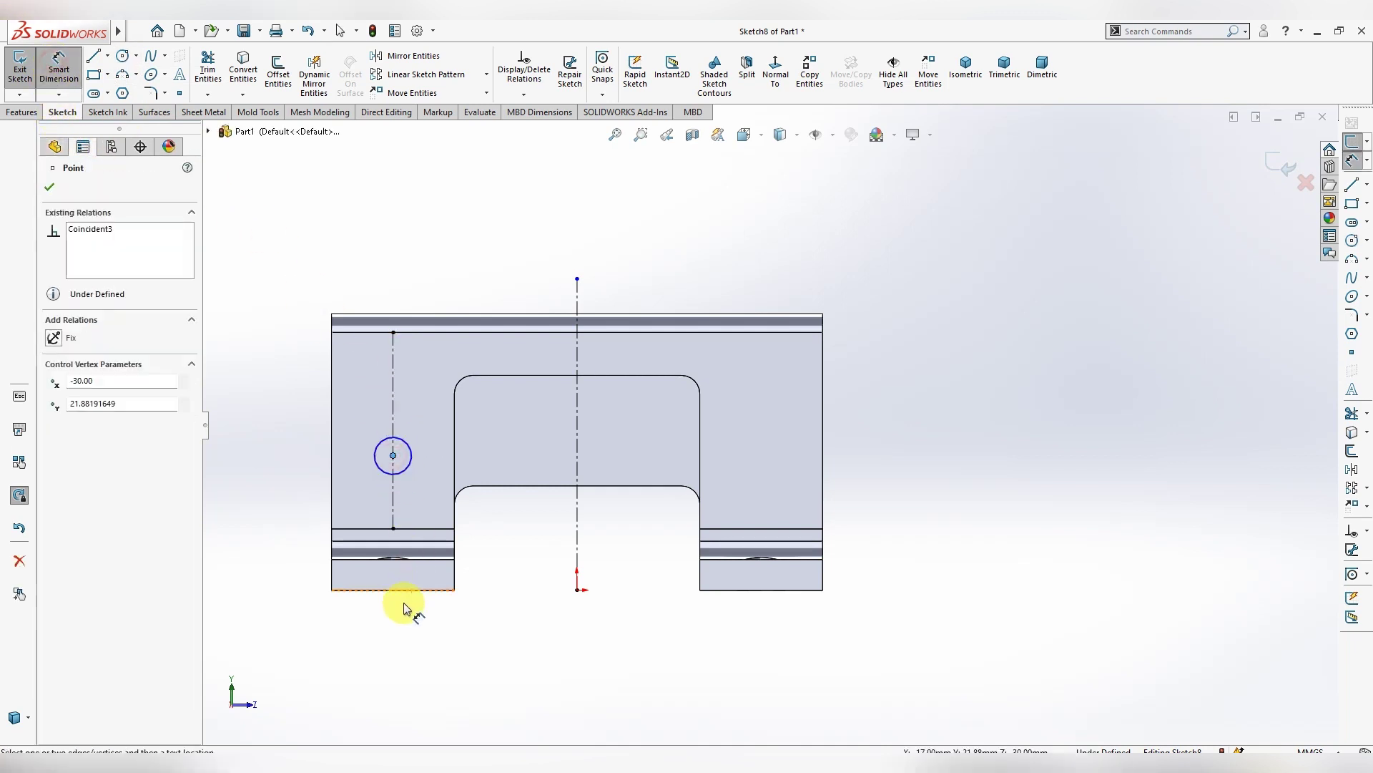
left_click(399, 590)
left_click(294, 521)
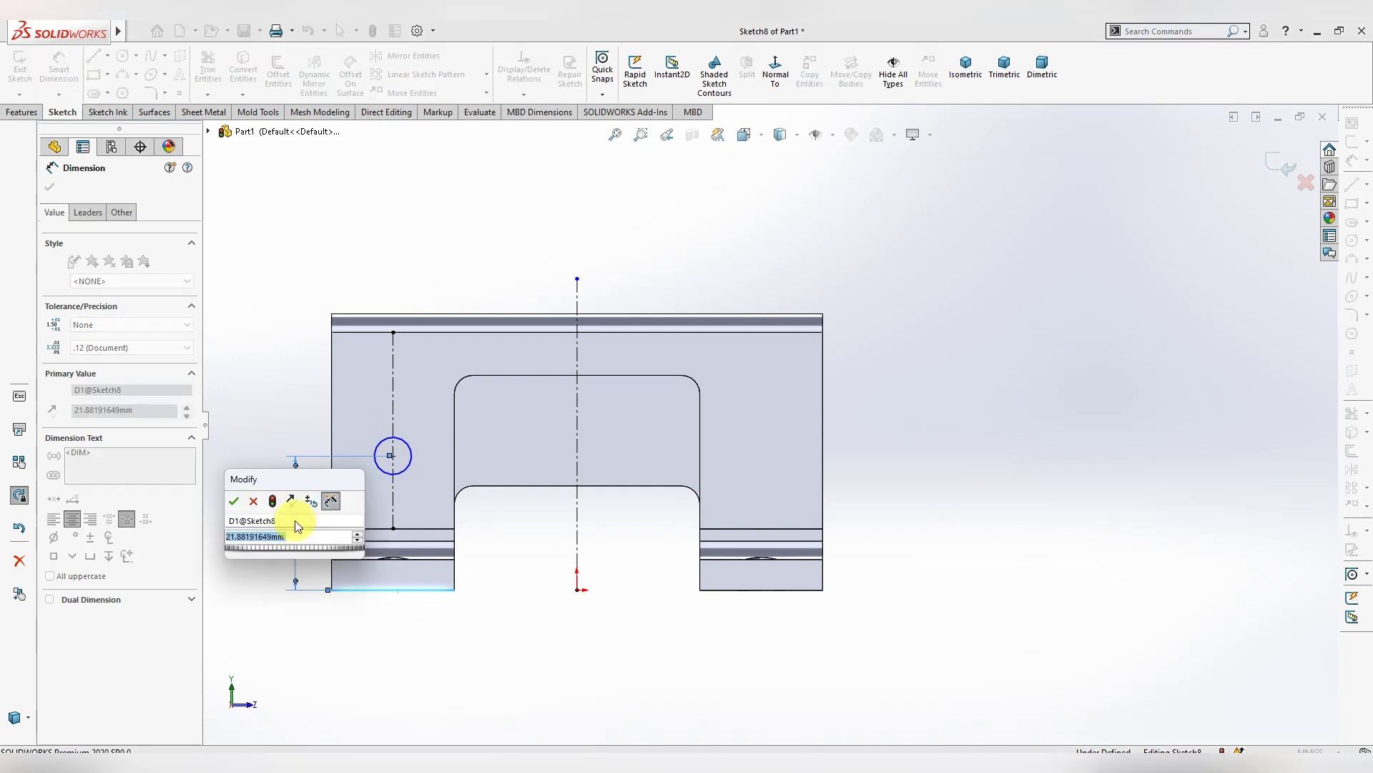
key("Return")
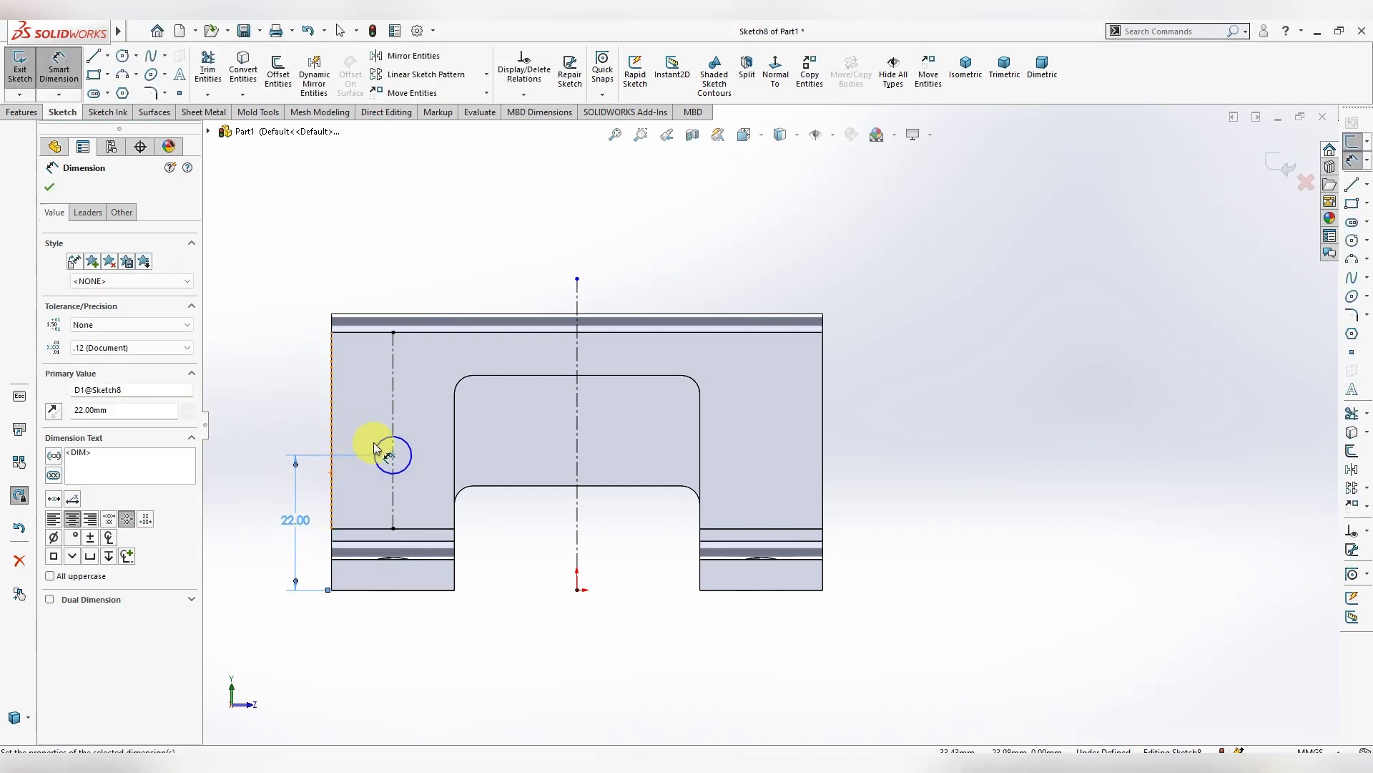
left_click(375, 449)
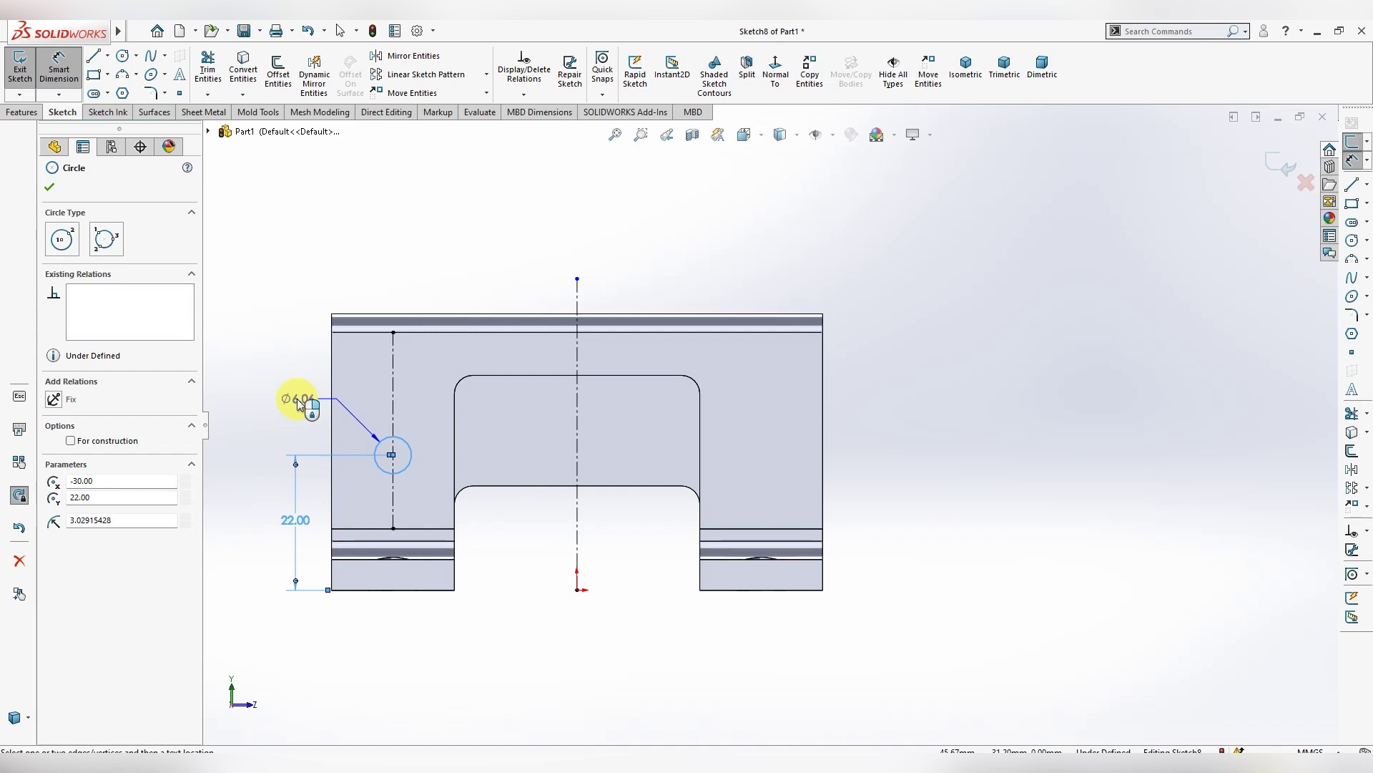
left_click(297, 402)
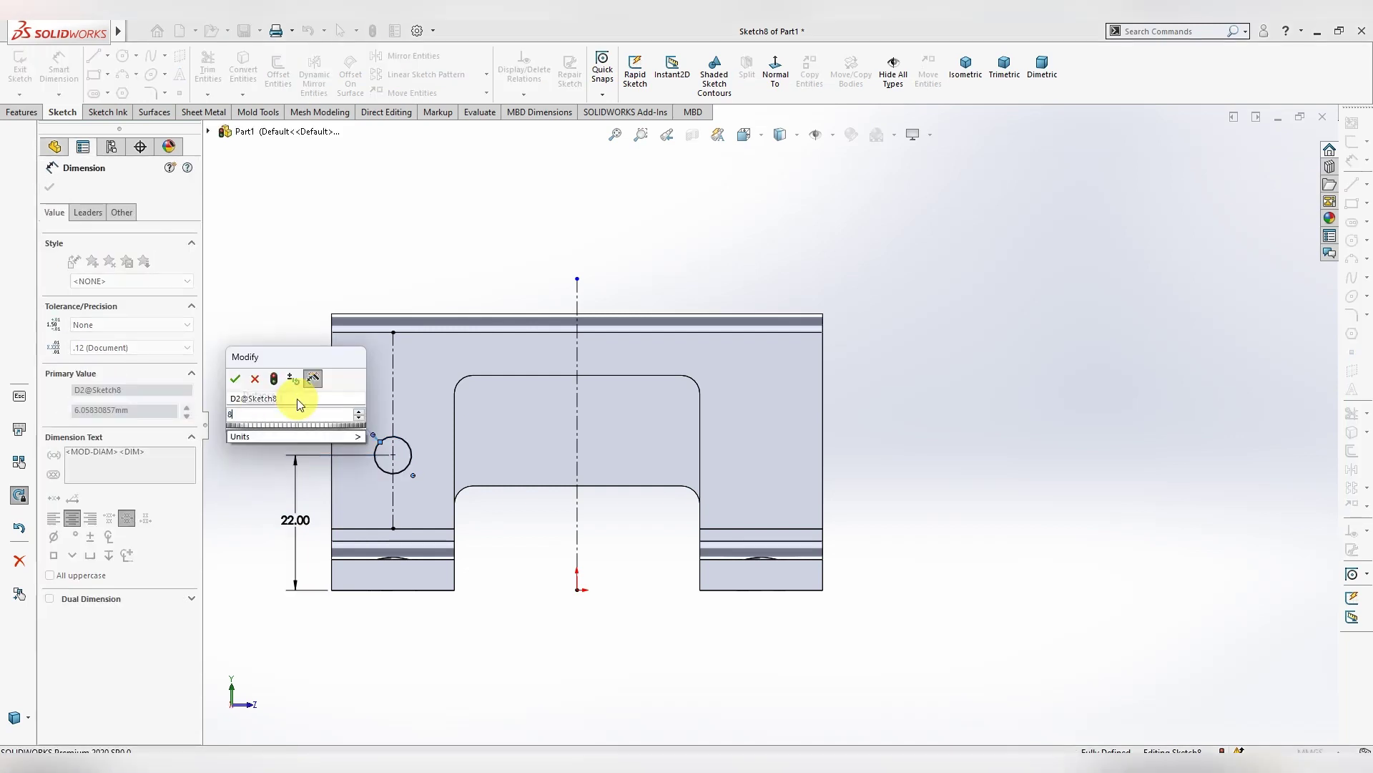
type("8")
key("Return")
key("Escape")
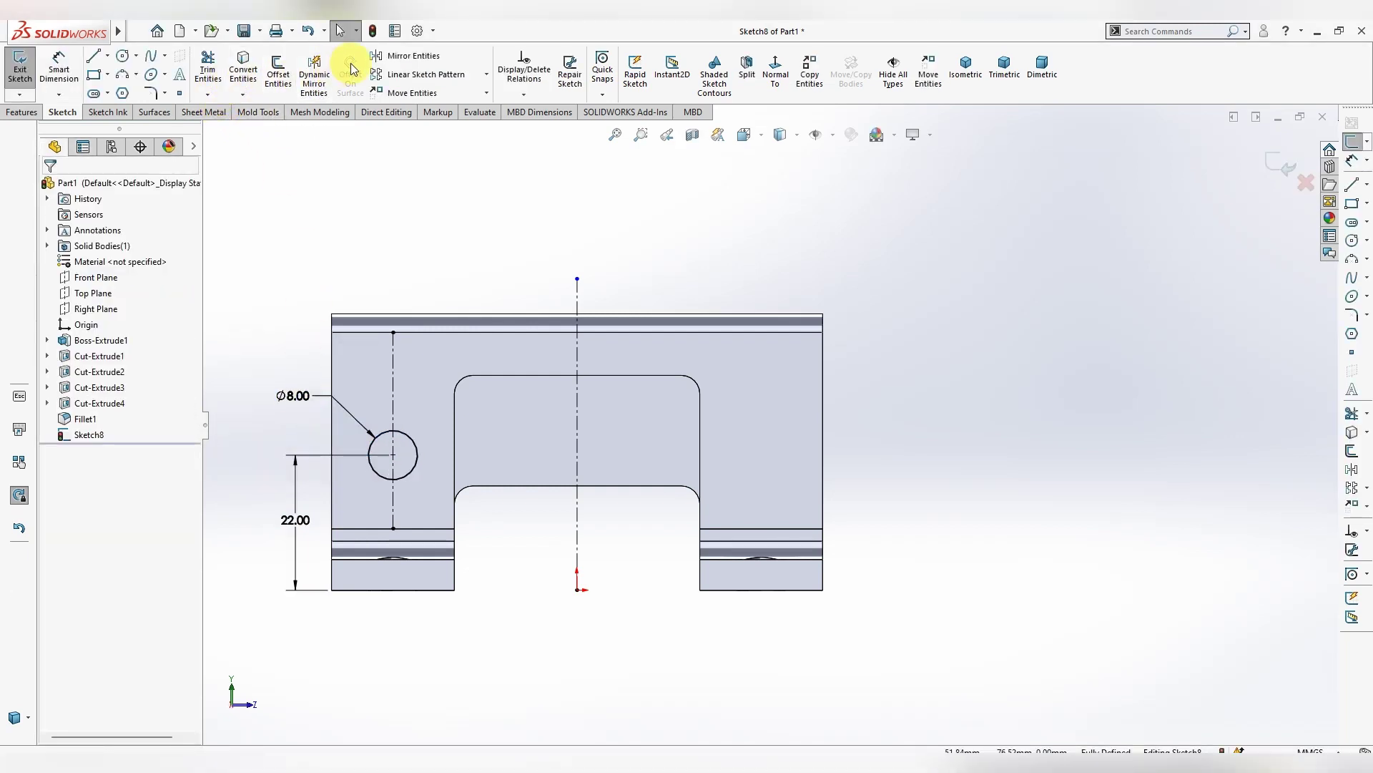
left_click(408, 56)
Mirror the Ø8 circle across the vertical centerline to the right side
left_click(405, 470)
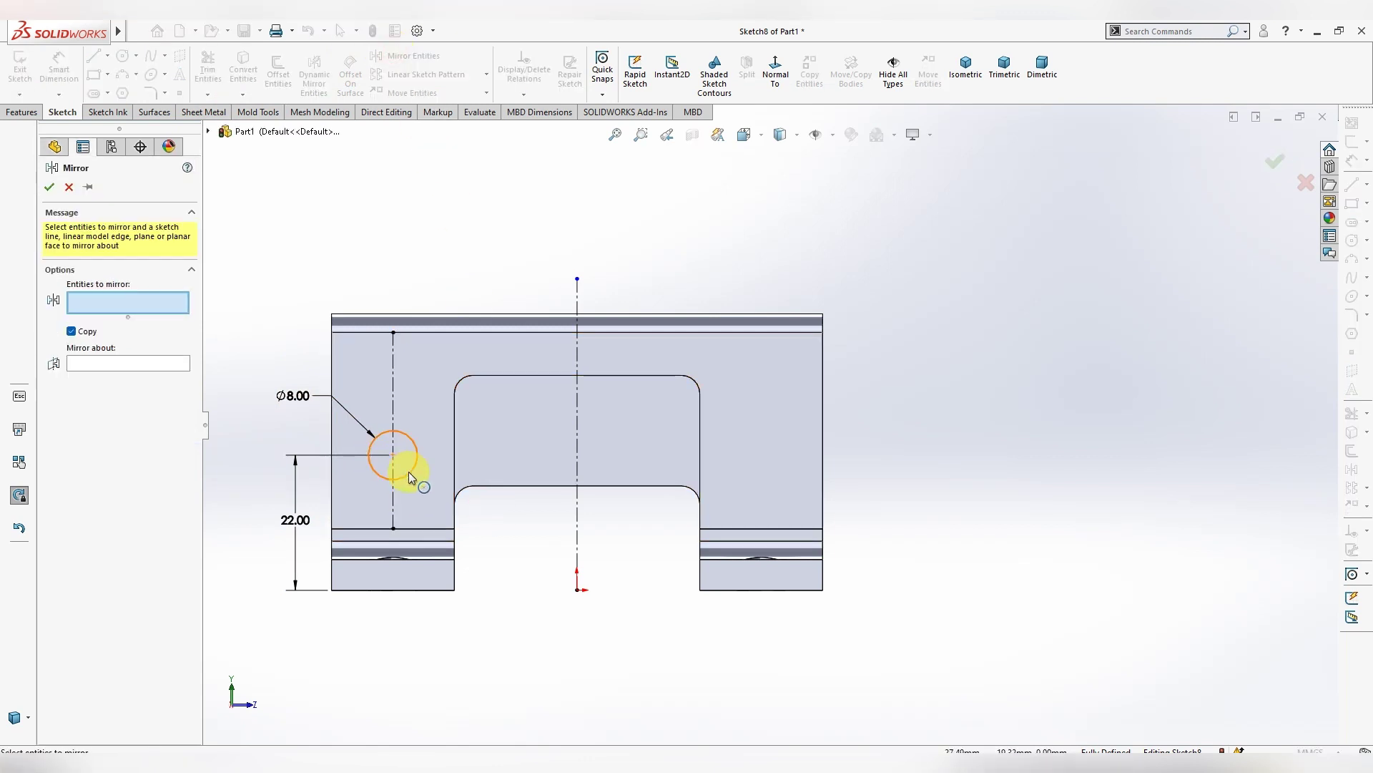
left_click(577, 289)
left_click(50, 187)
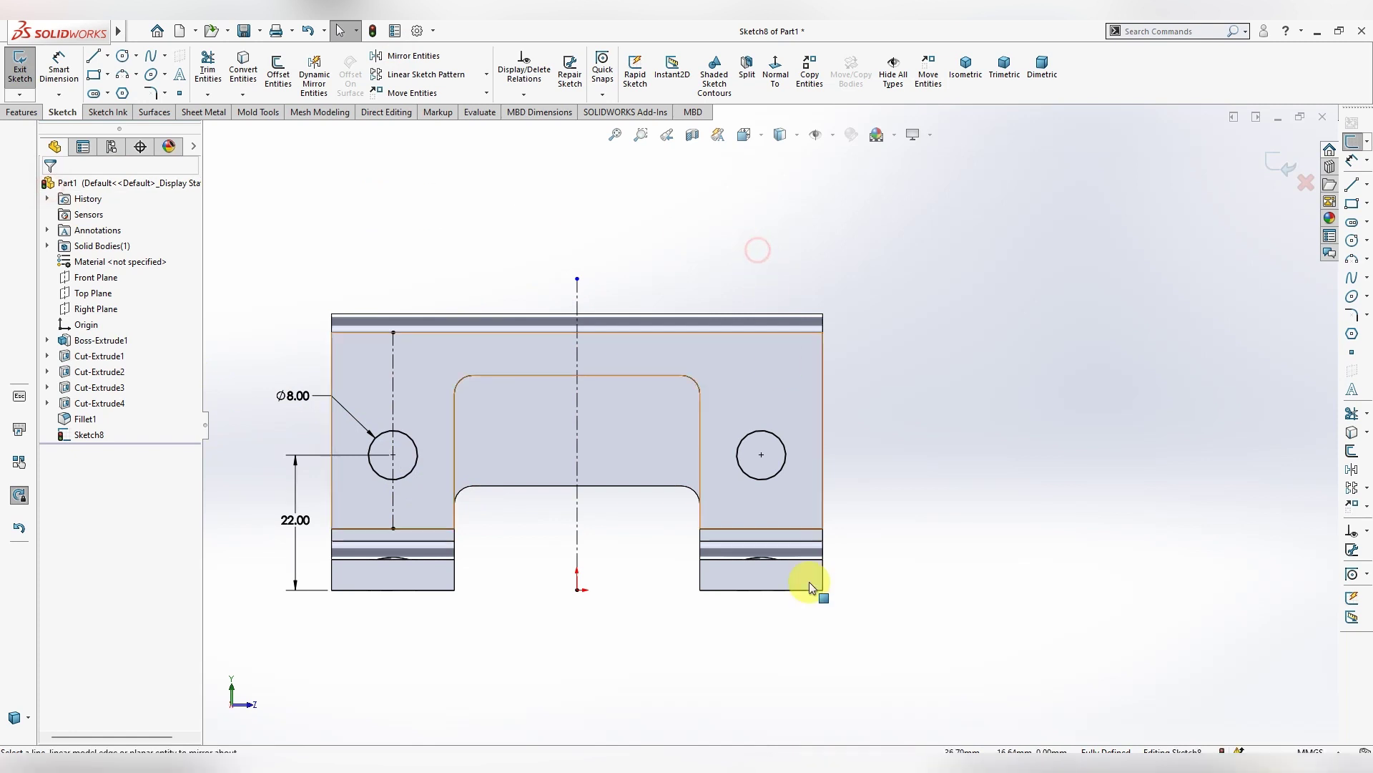
middle_click_drag(813, 582, 882, 622)
Extrude-cut both circles through the side walls as Cut-Extrude5
left_click(20, 112)
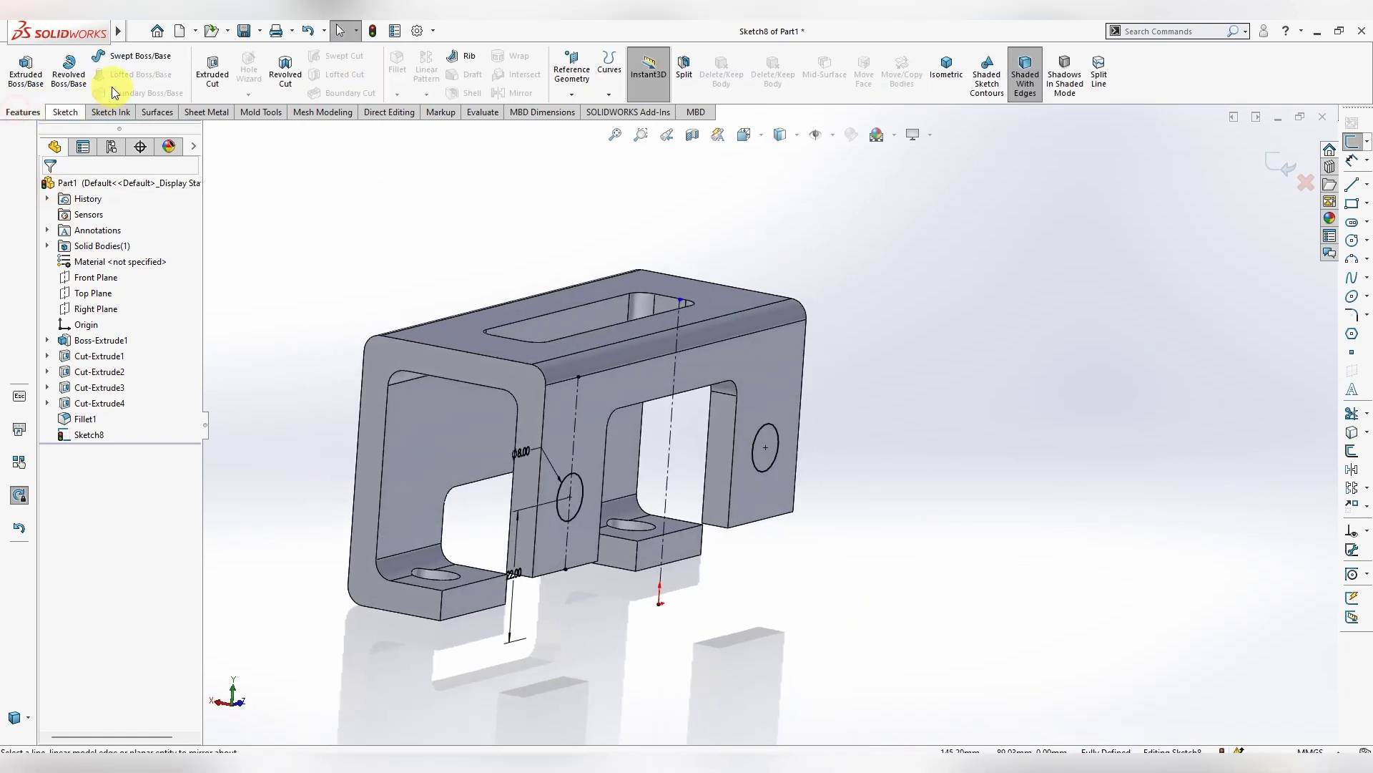
left_click(213, 69)
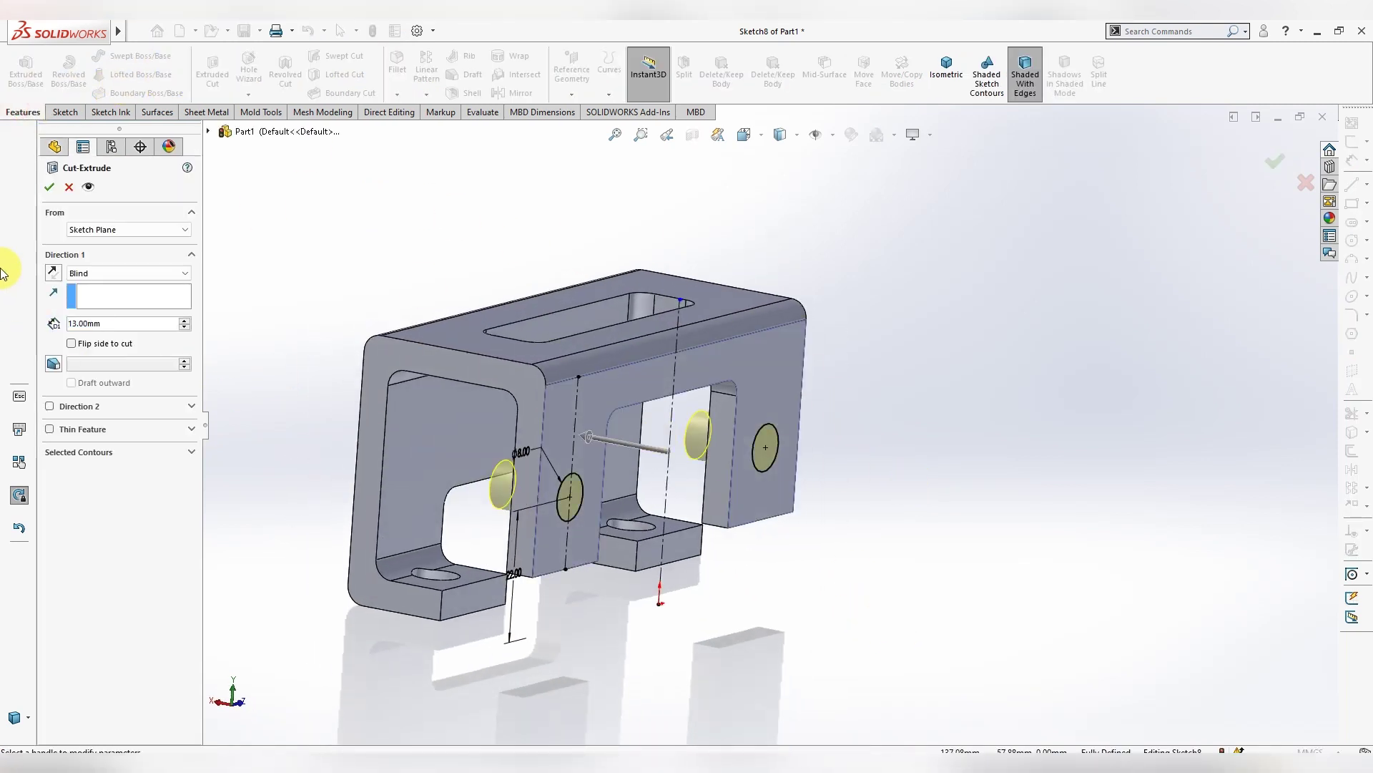
left_click(49, 187)
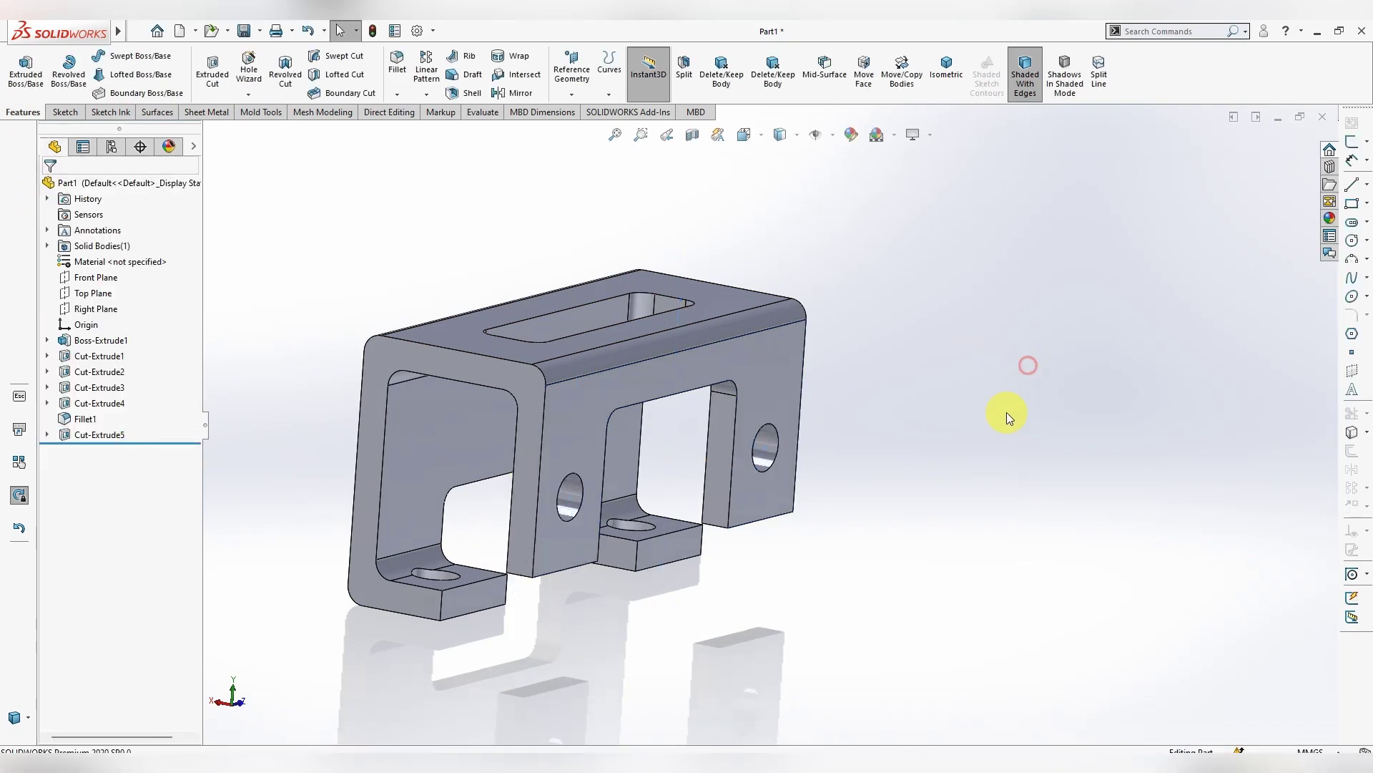
mouse_move(1005, 413)
middle_mouse_down()
mouse_move(690, 310)
mouse_move(748, 282)
mouse_move(791, 301)
middle_mouse_up()
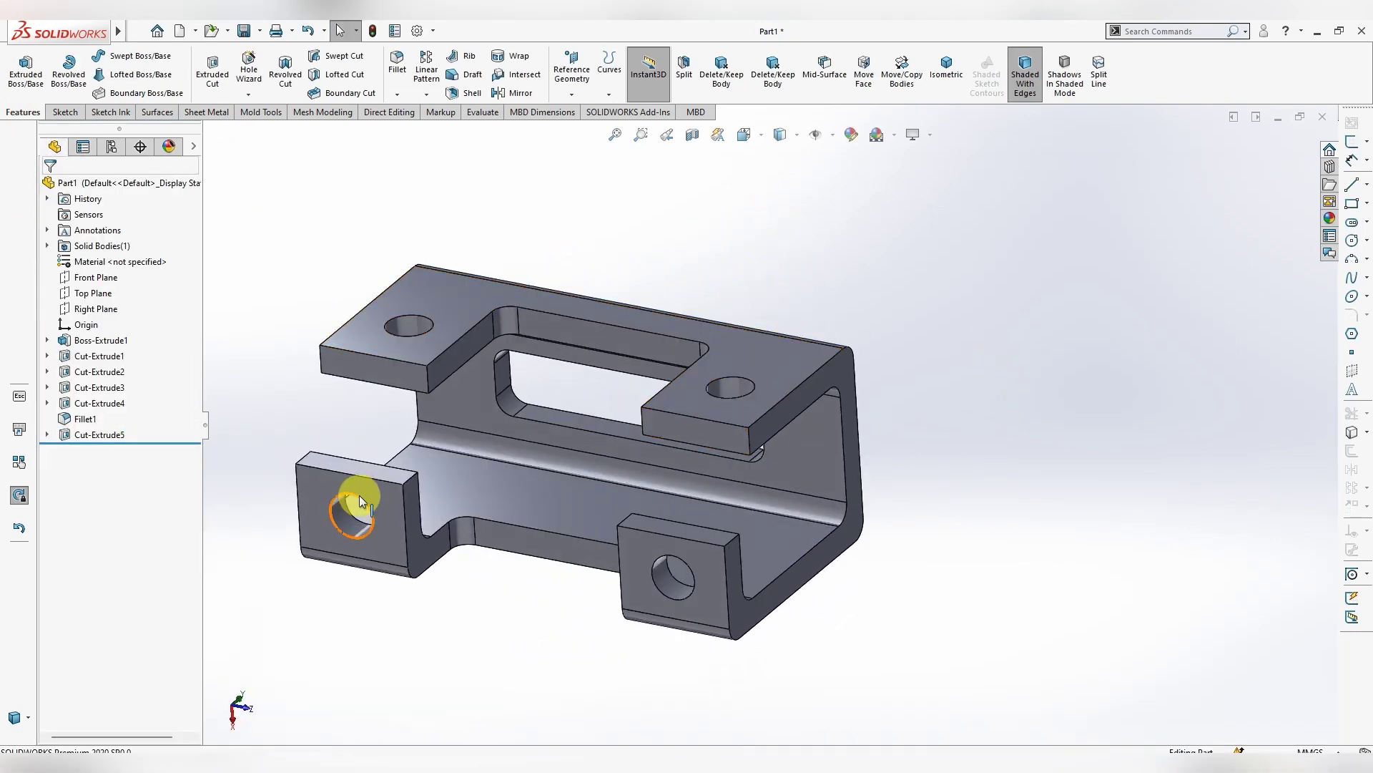
Apply the Plain White scene and orbit the bracket to a new angle
scroll(359, 495, "down", 2)
left_click(899, 142)
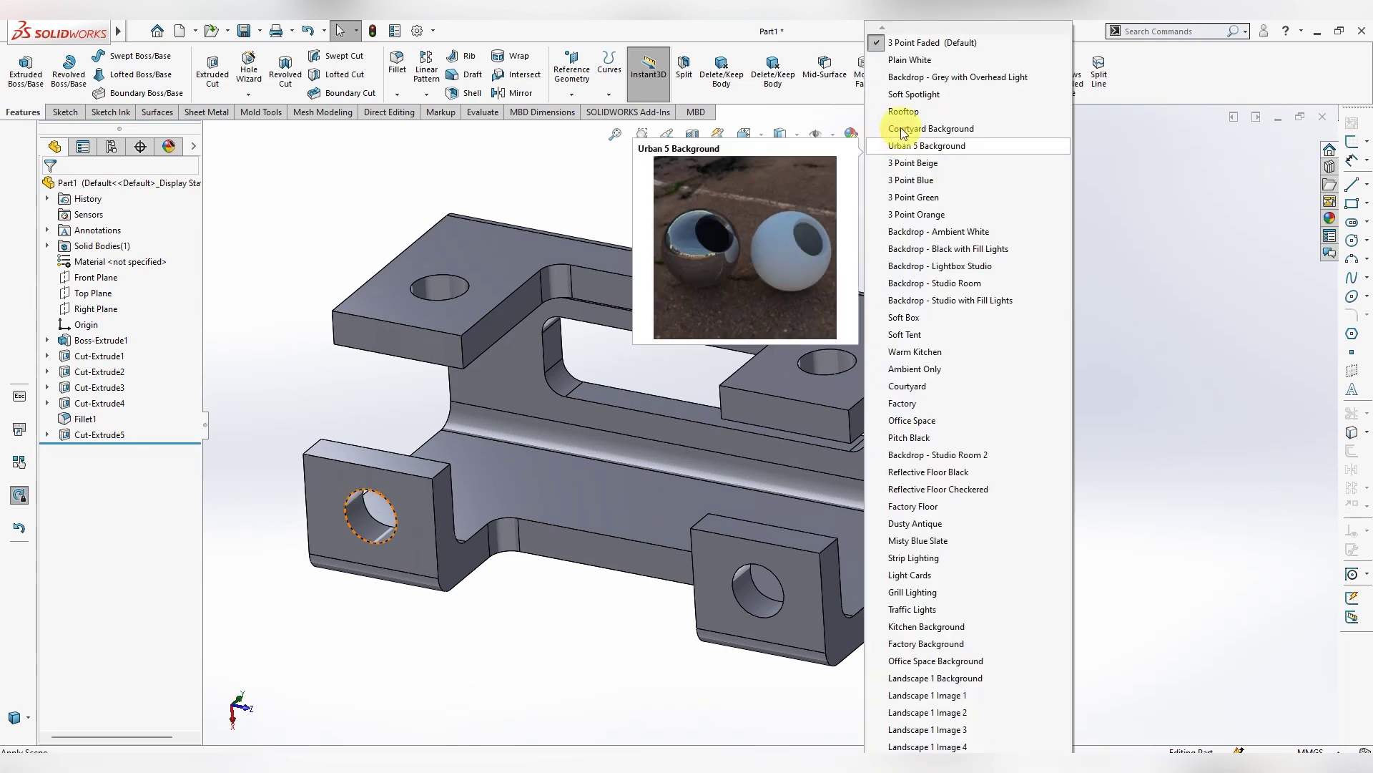
left_click(930, 59)
mouse_move(1048, 311)
middle_mouse_down()
mouse_move(1048, 269)
mouse_move(1002, 298)
mouse_move(1049, 294)
mouse_move(806, 331)
mouse_move(946, 365)
mouse_move(720, 435)
mouse_move(705, 552)
mouse_move(784, 475)
mouse_move(1000, 420)
mouse_move(1030, 500)
middle_mouse_up()
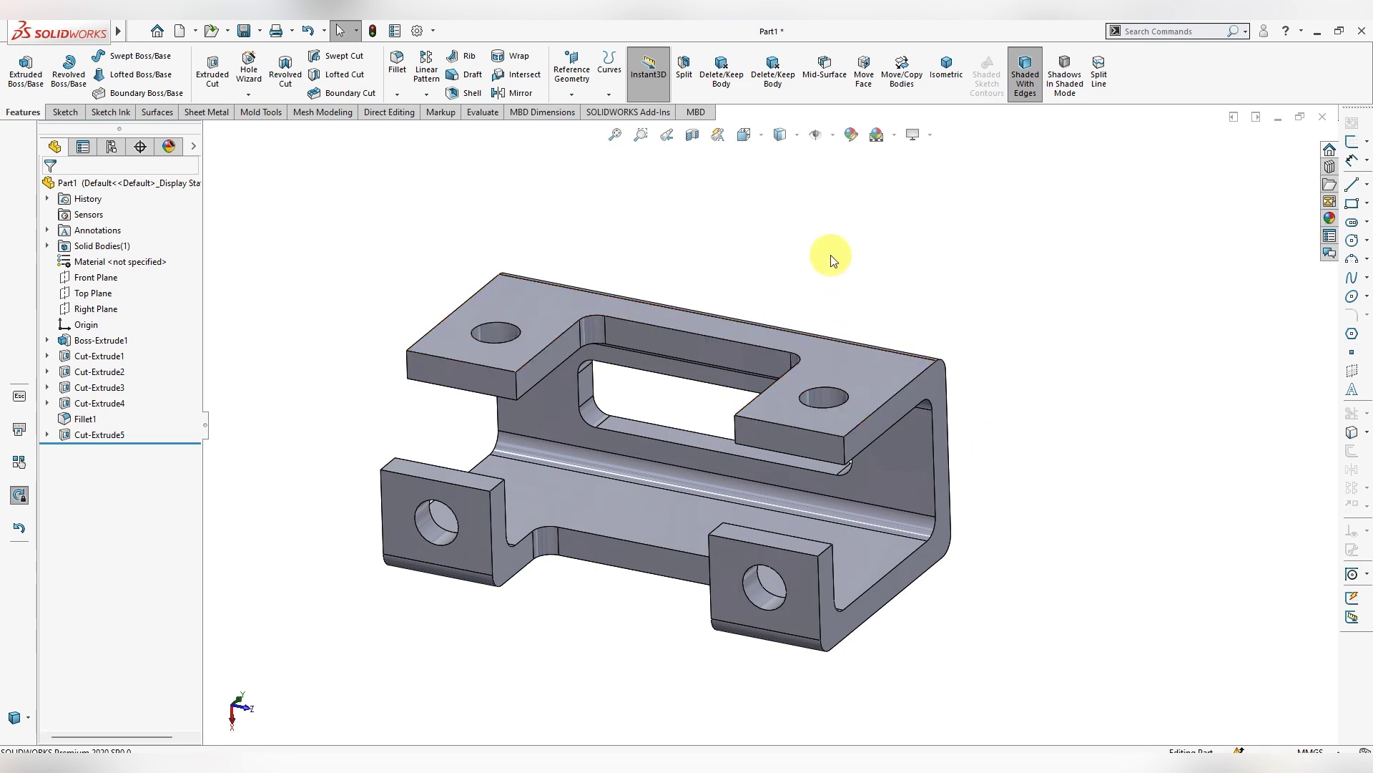
middle_click_drag(880, 300, 883, 310)
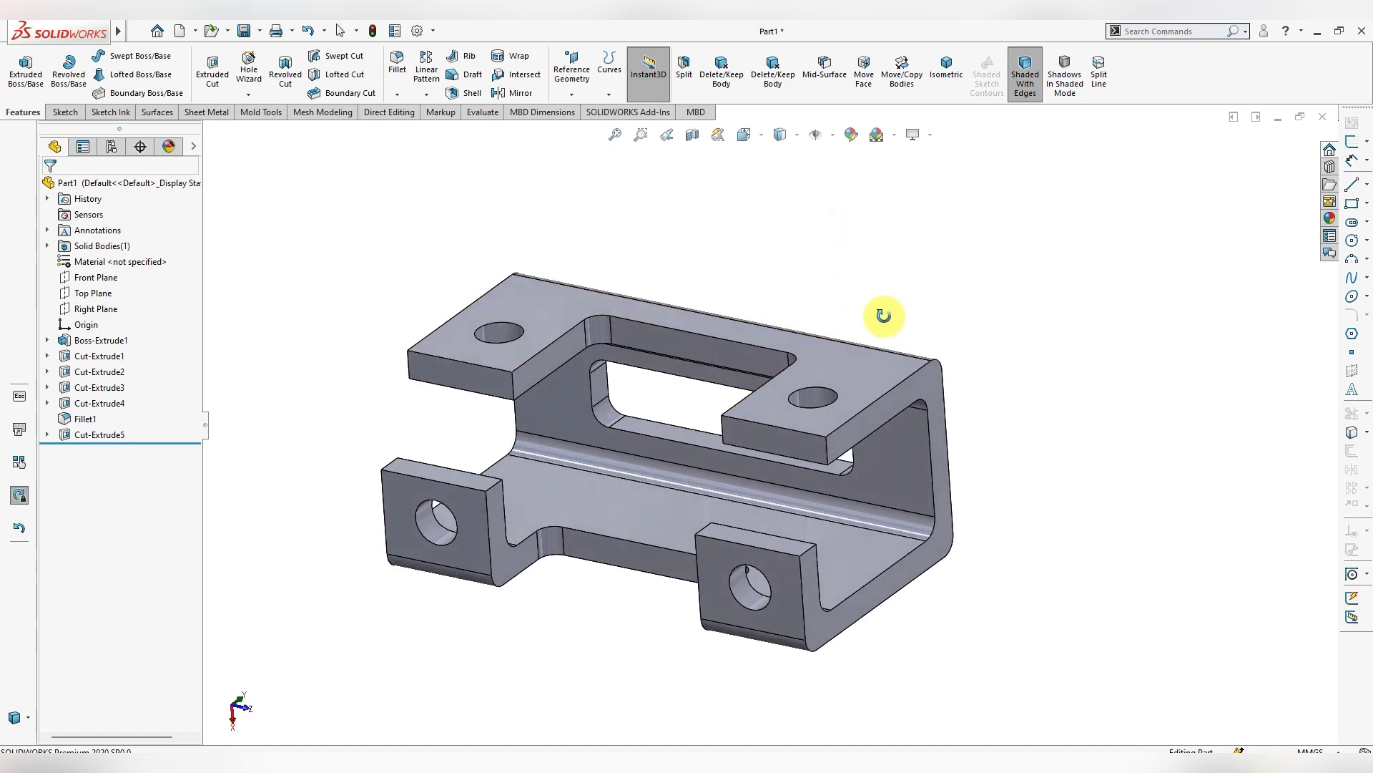
left_click(888, 141)
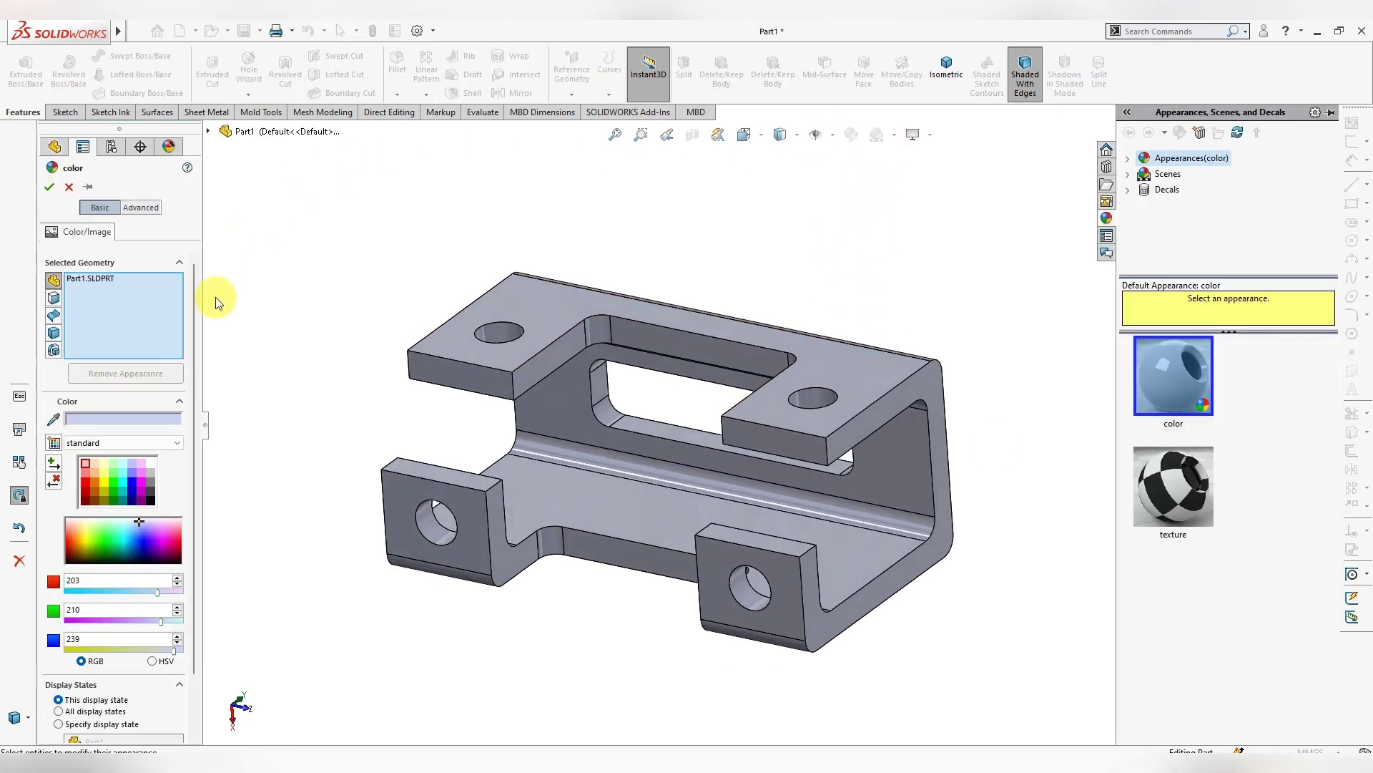
Try blue and lavender part colours, then cancel the colour change
left_click(130, 474)
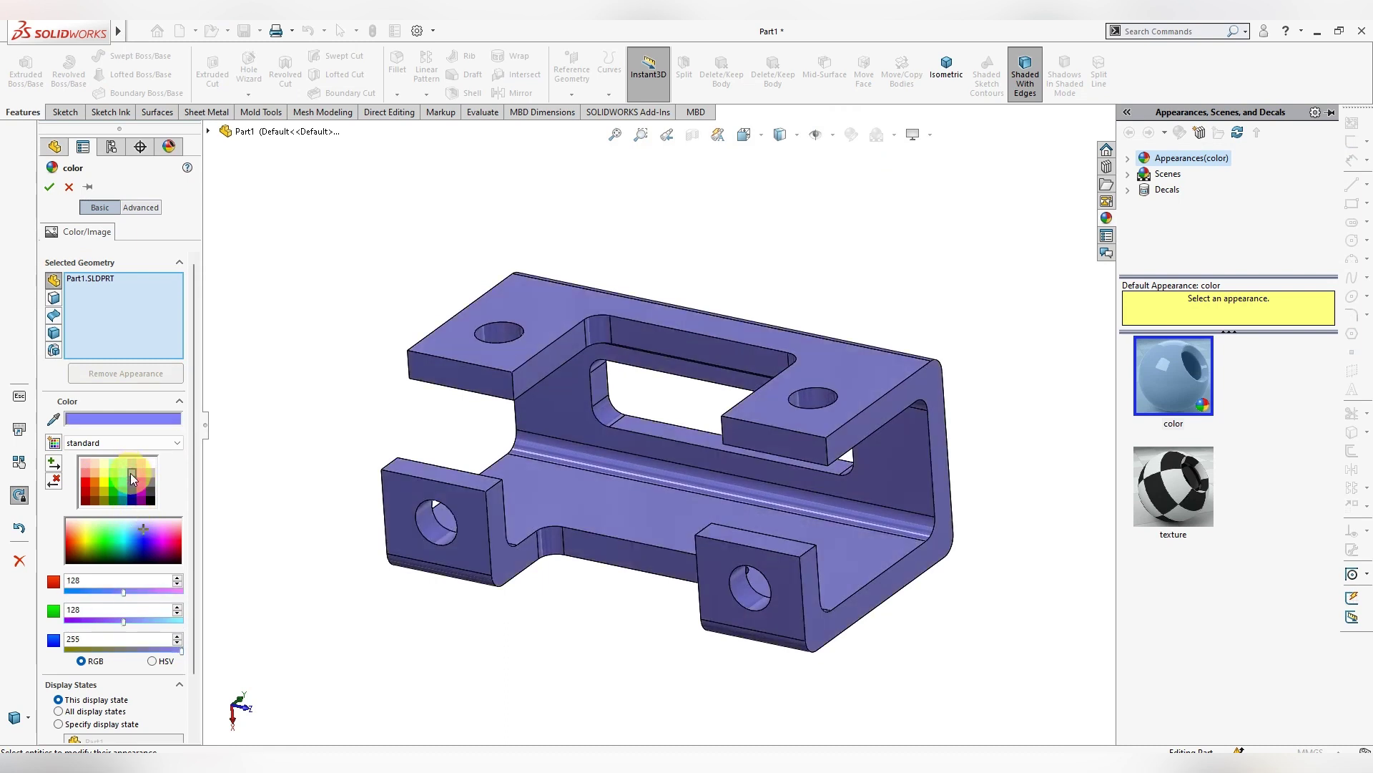
left_click(131, 480)
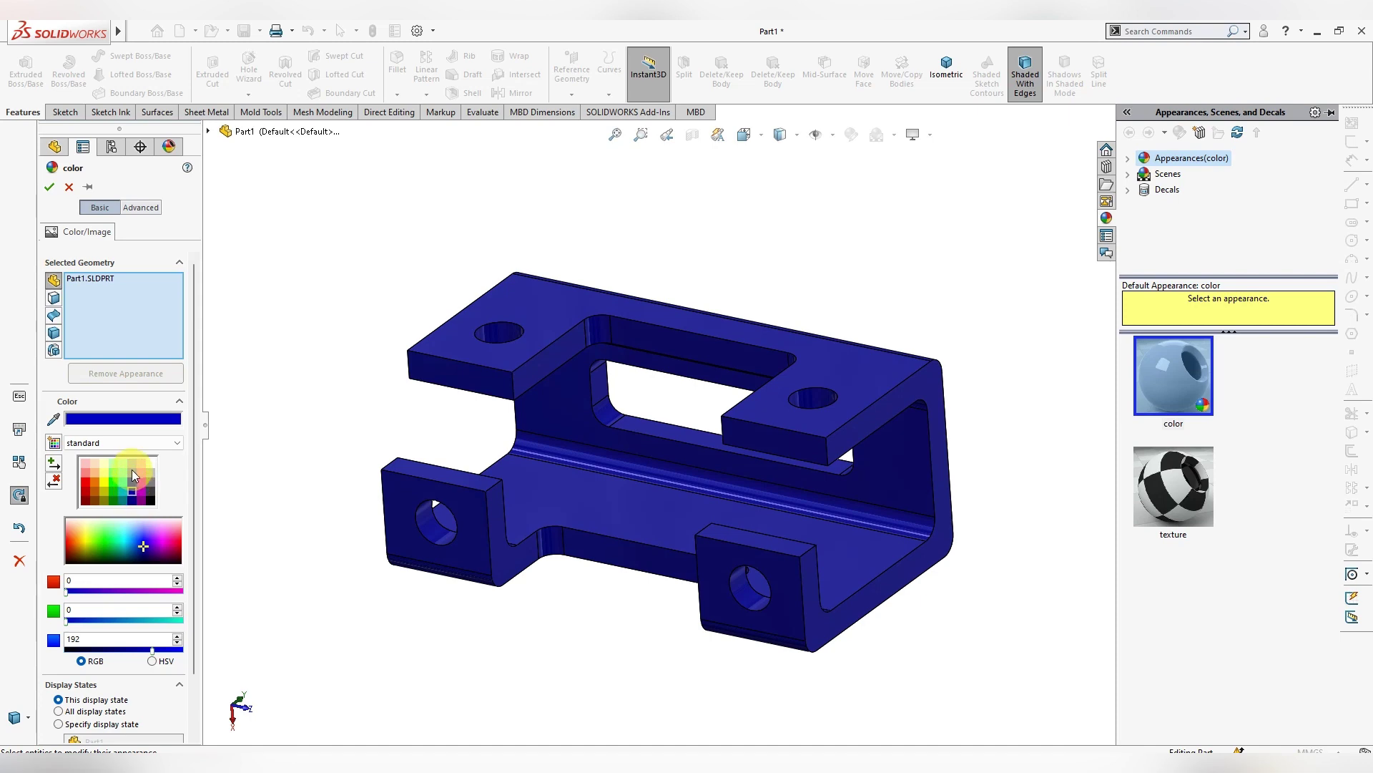
left_click(129, 464)
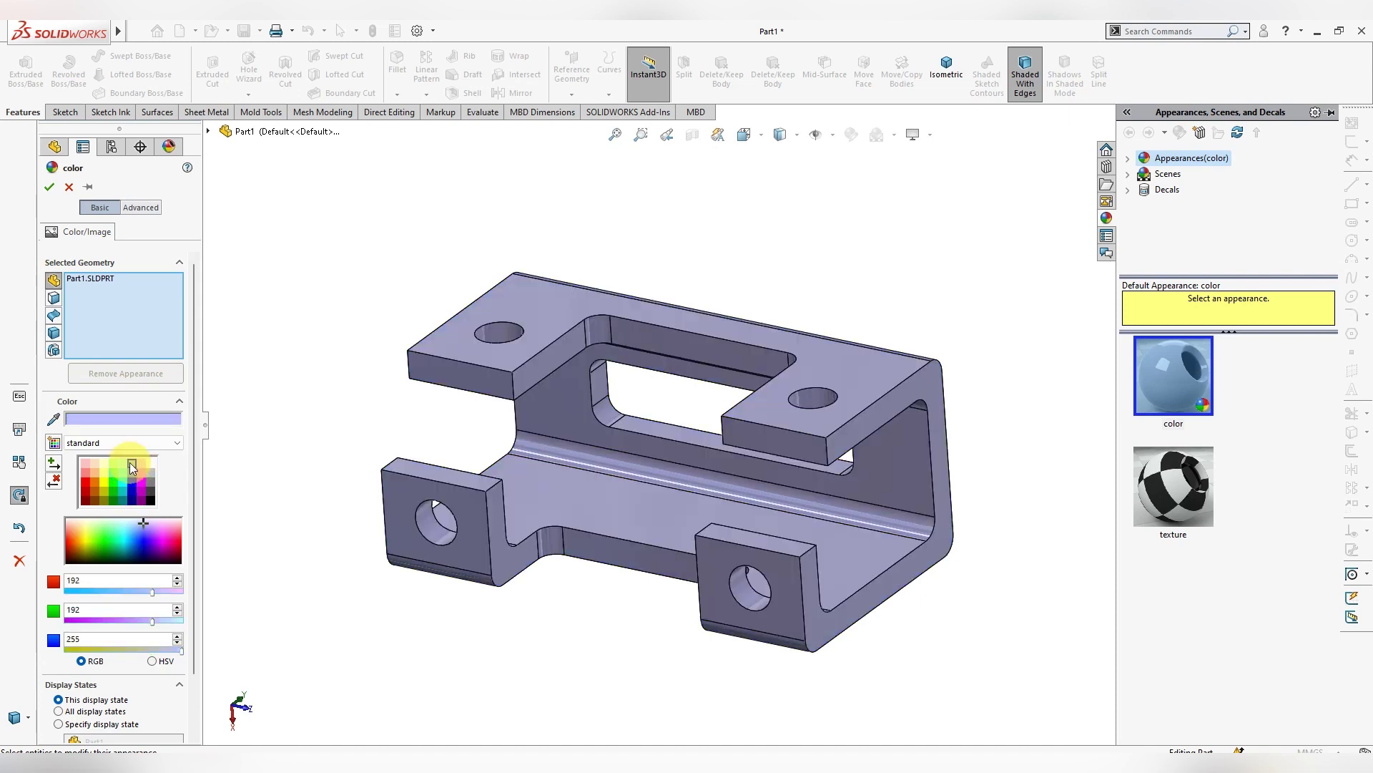
key("Escape")
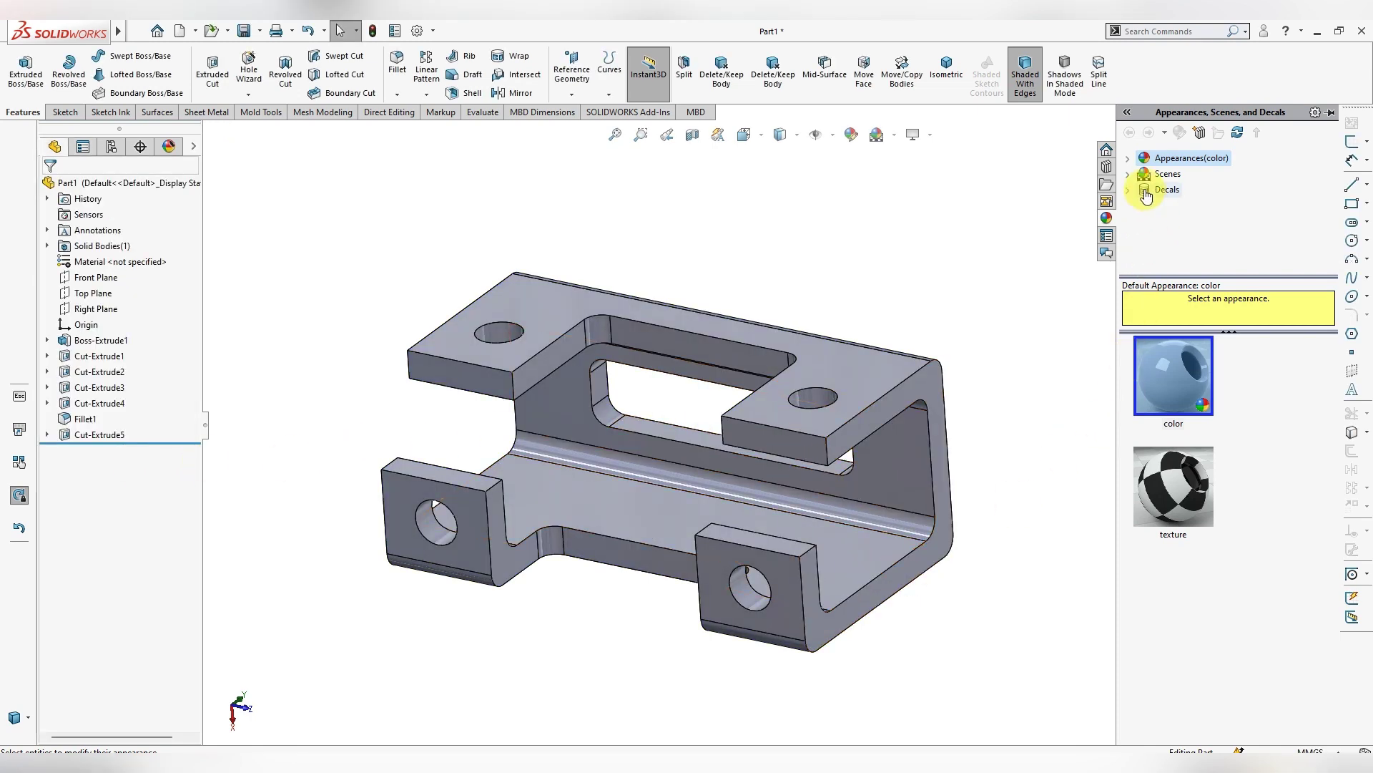
Browse the Appearances library to Plastic > High Gloss
left_click(1130, 173)
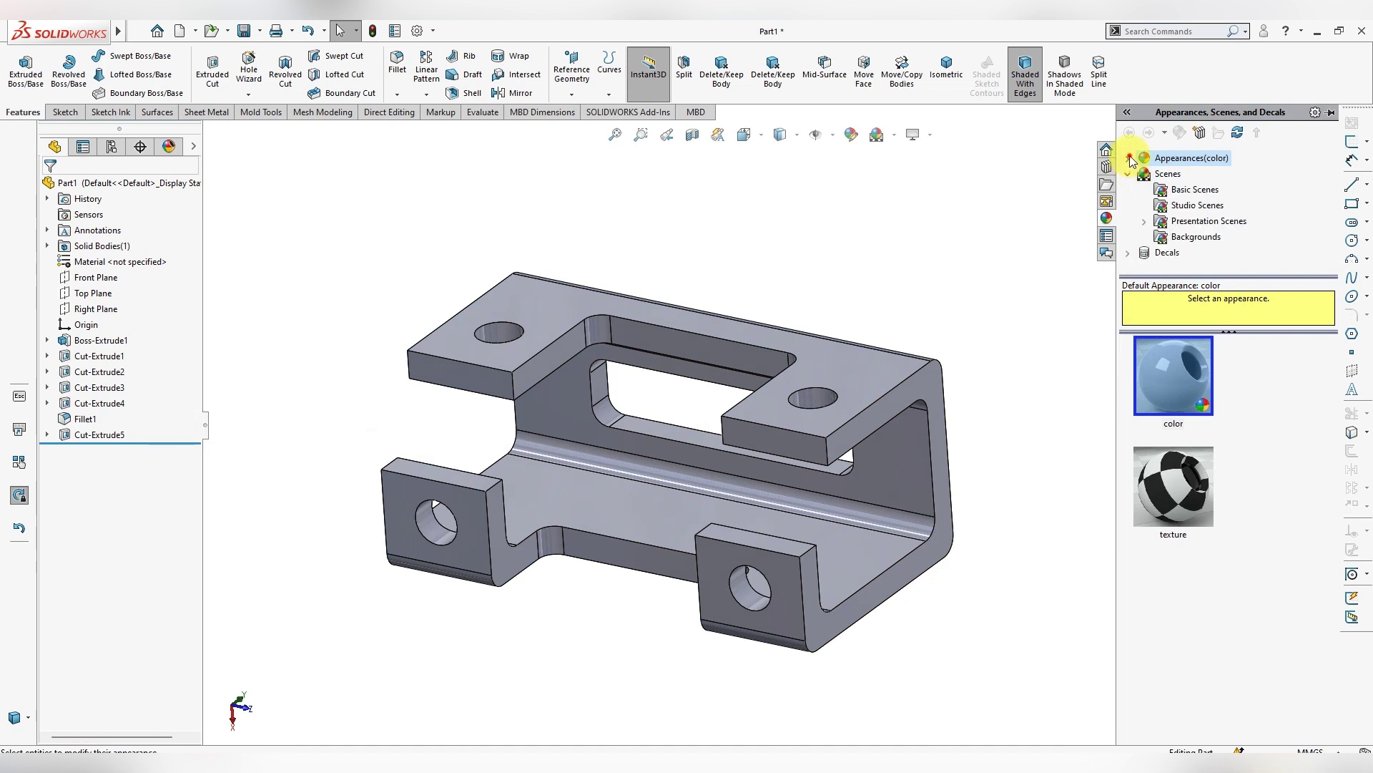
left_click(1129, 158)
left_click(1144, 174)
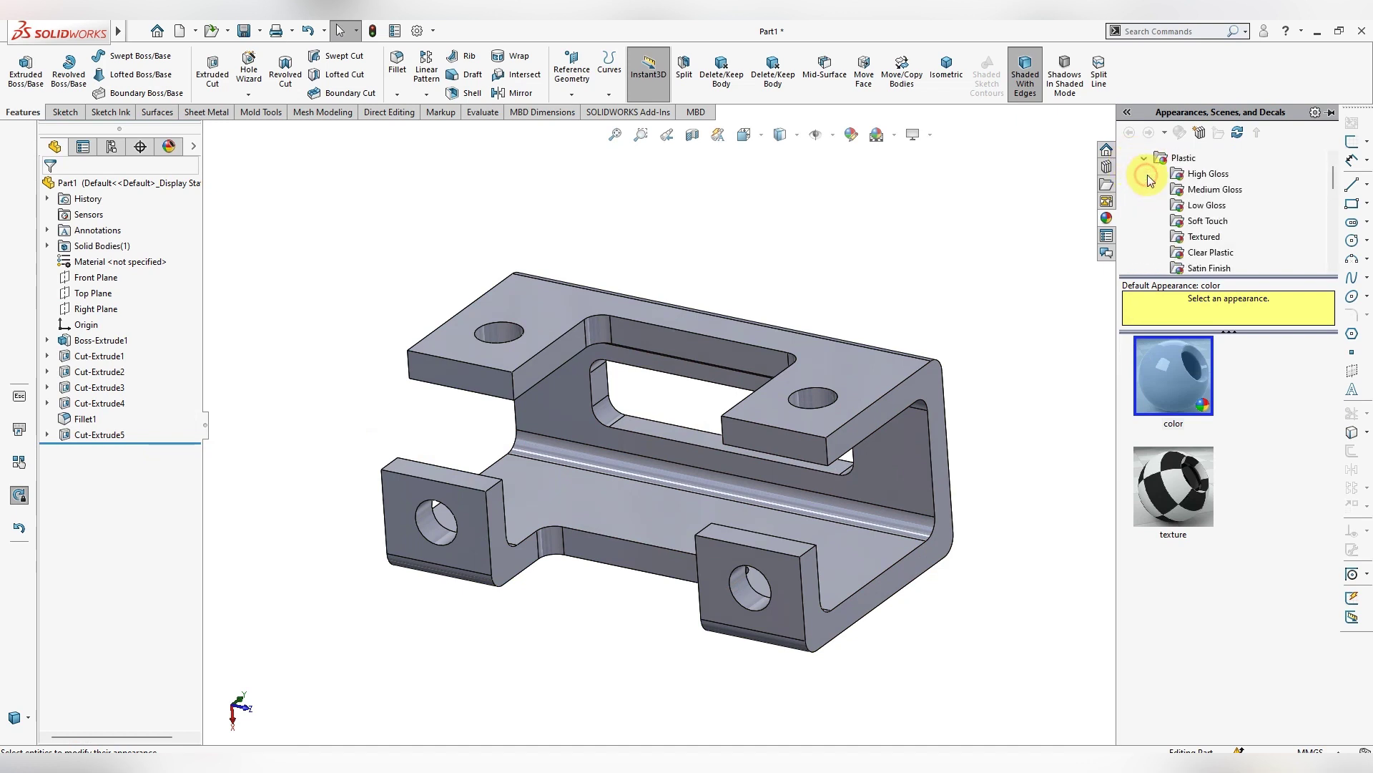
left_click(1193, 174)
scroll(1219, 528, "down", 5)
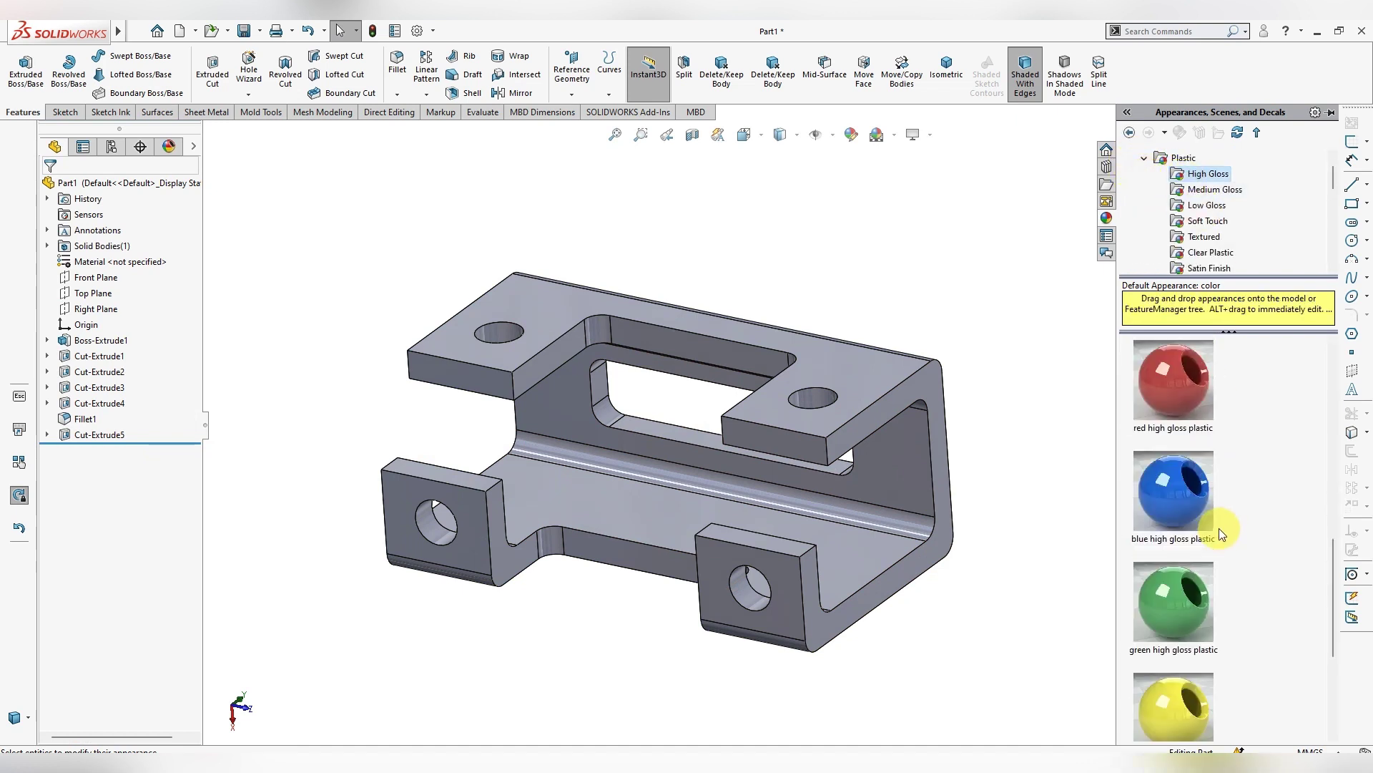
scroll(1219, 528, "down", 2)
scroll(1219, 513, "up", 2)
Apply blue polished ABS plastic to the whole bracket and inspect it
left_click(1208, 481)
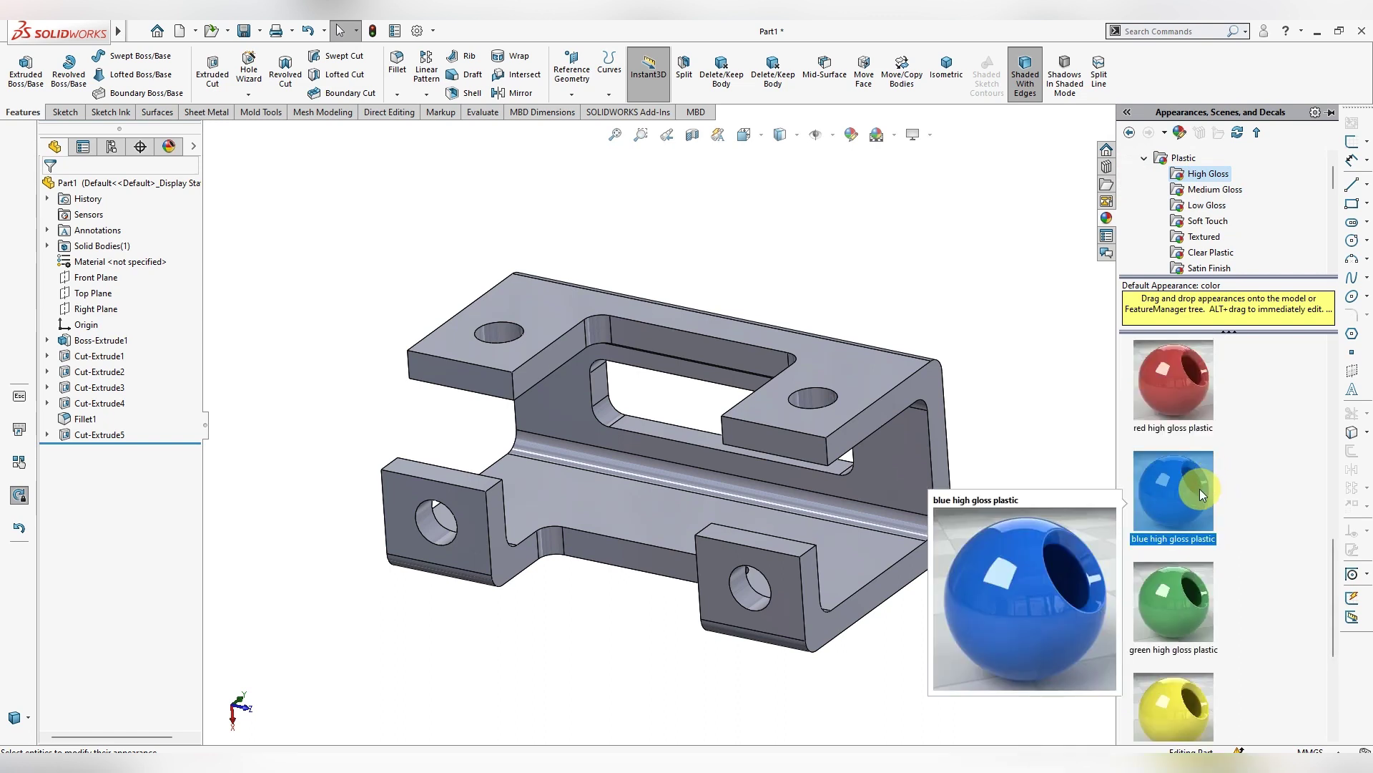
double_click(1208, 481)
scroll(1200, 588, "down", 2)
double_click(1188, 595)
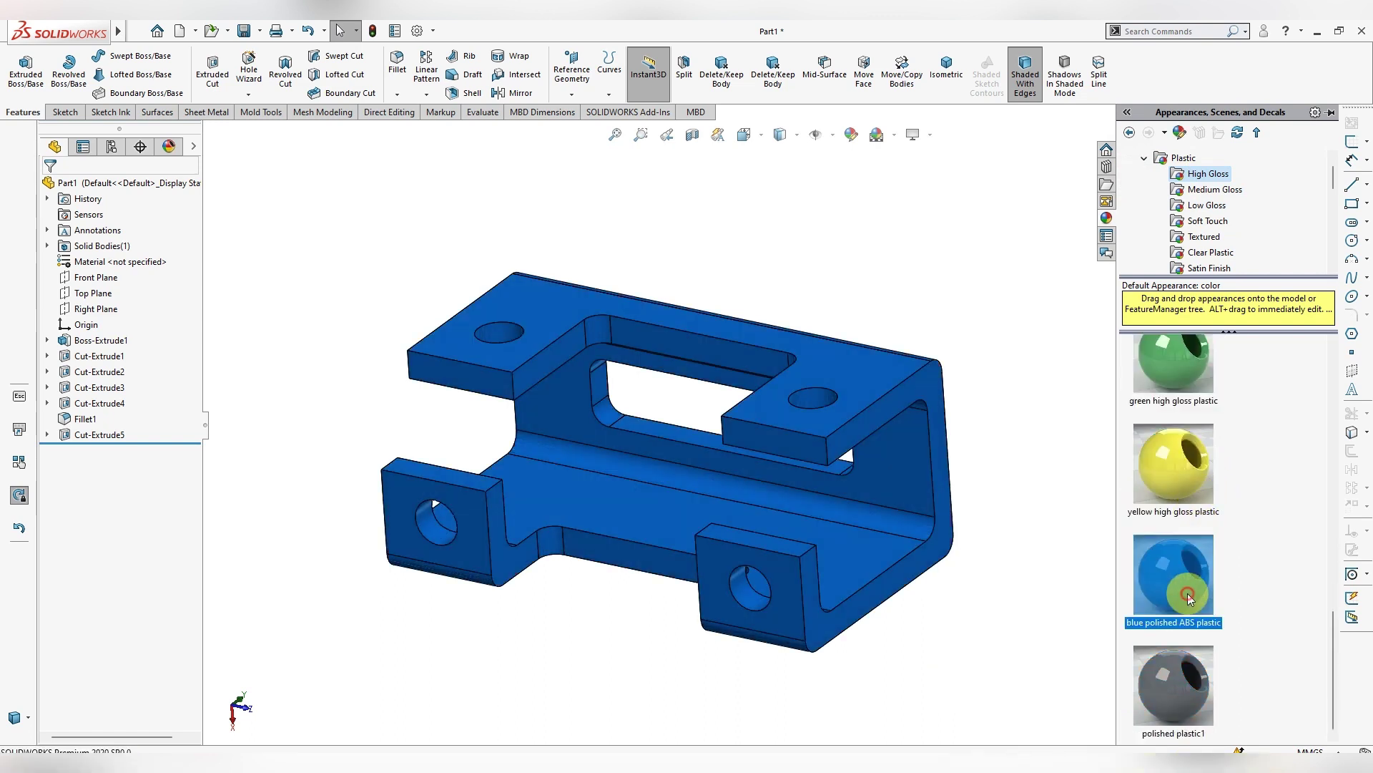
left_click(1035, 604)
middle_click_drag(1028, 577, 911, 593)
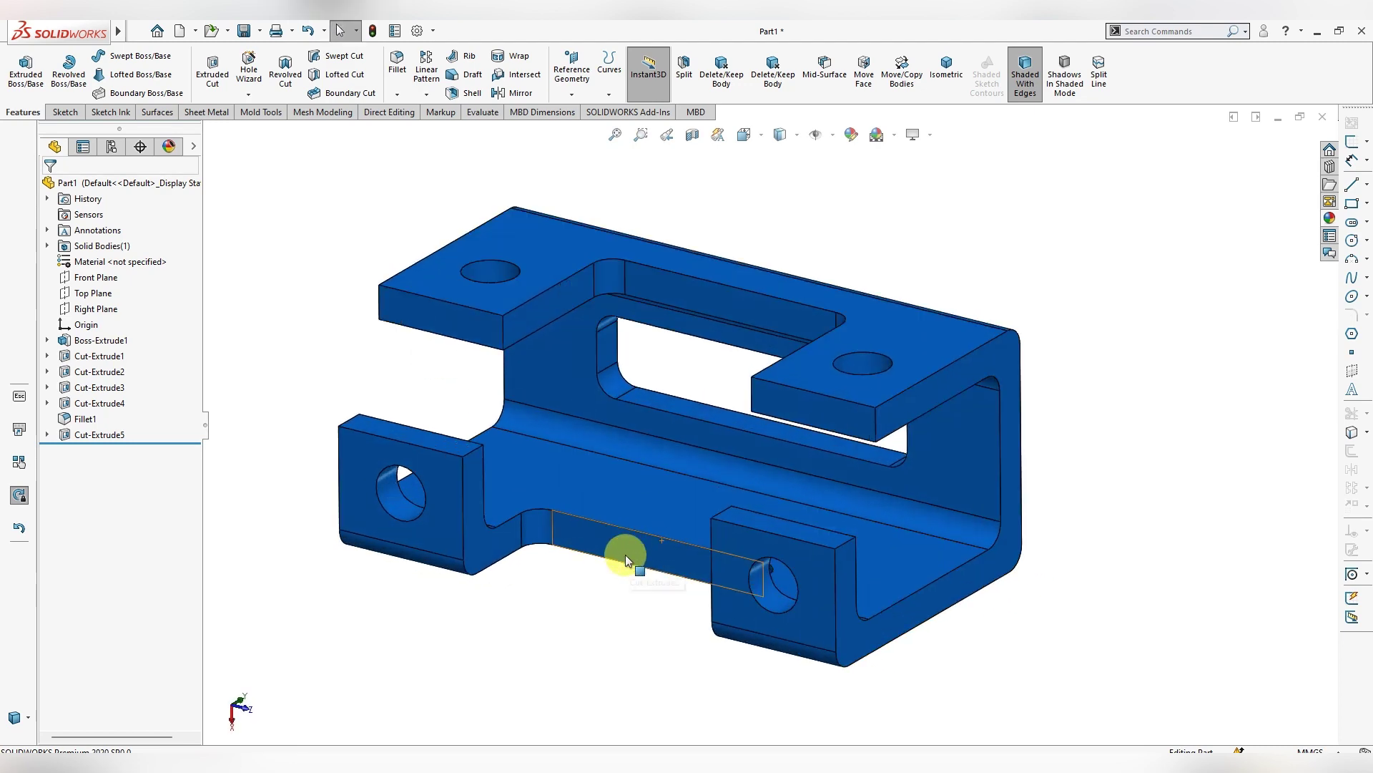